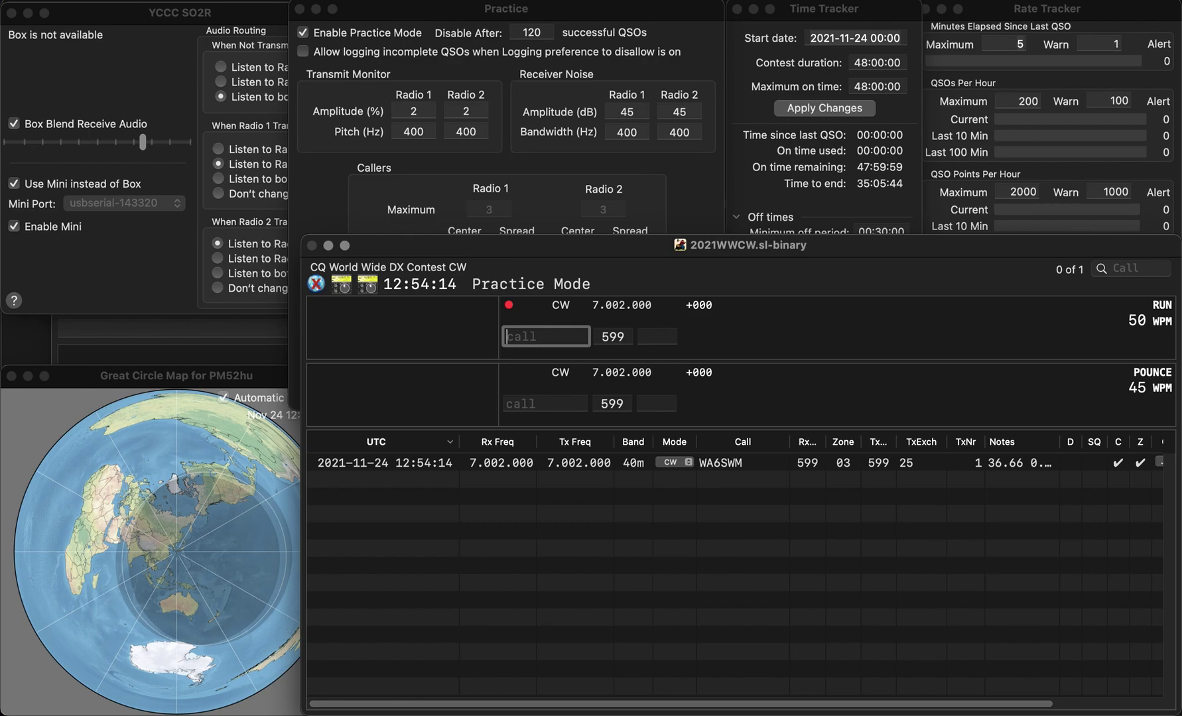
{"action": "type", "text": "GOG"}
{"action": "key", "text": "Return"}
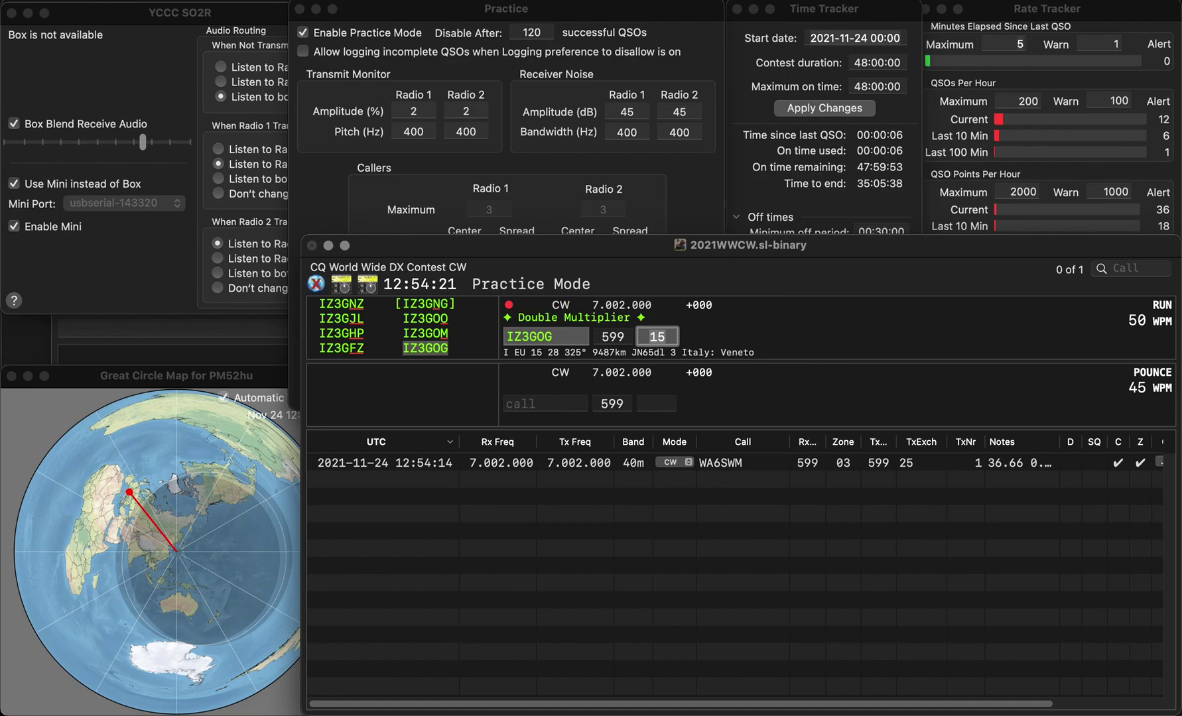
{"action": "key", "text": "Return"}
{"action": "type", "text": "K"}
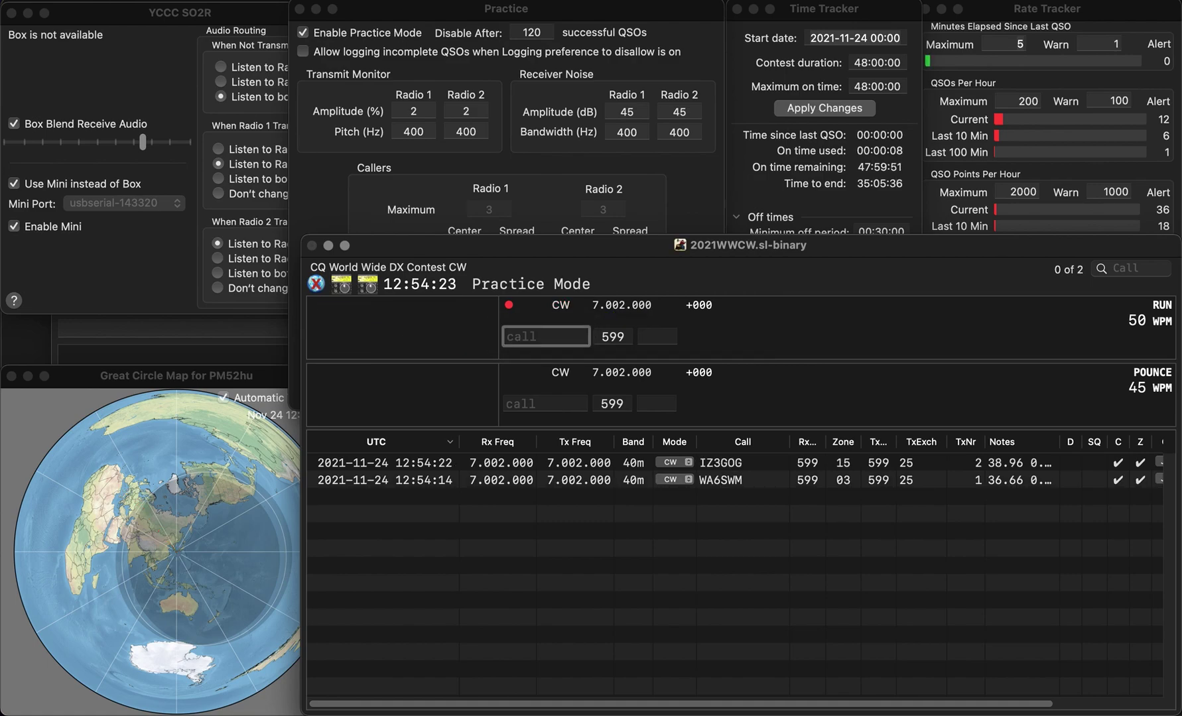
{"action": "type", "text": "8ARY"}
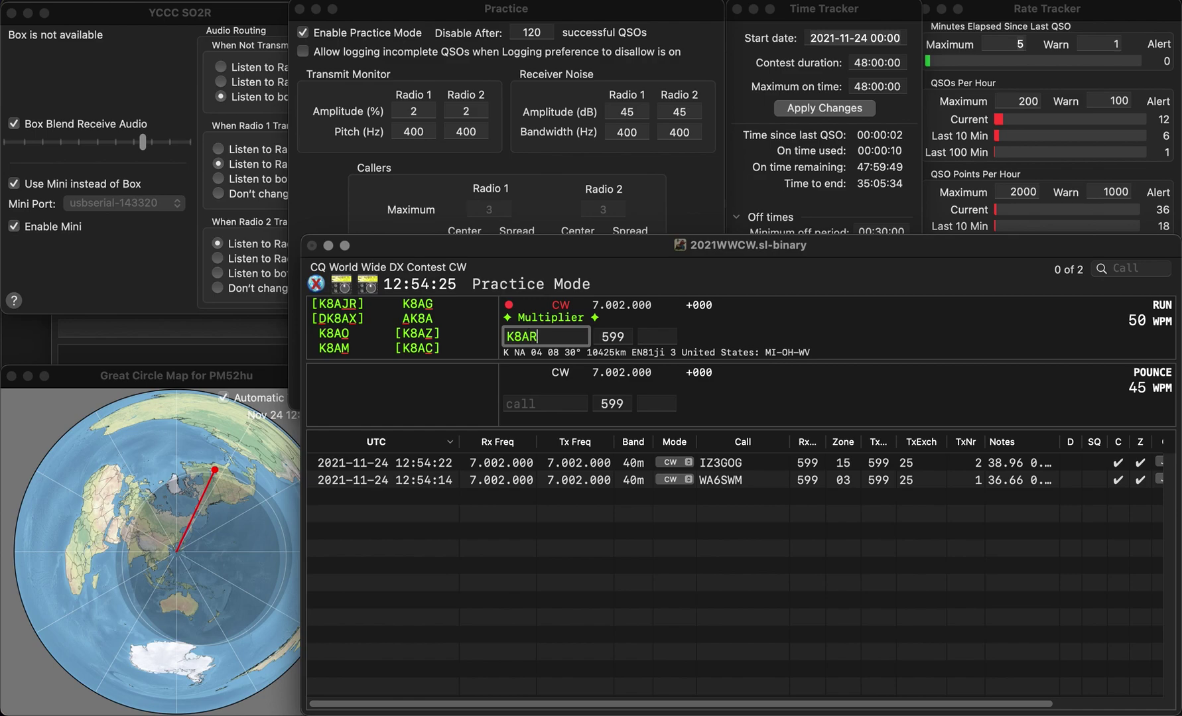
{"action": "key", "text": "Return"}
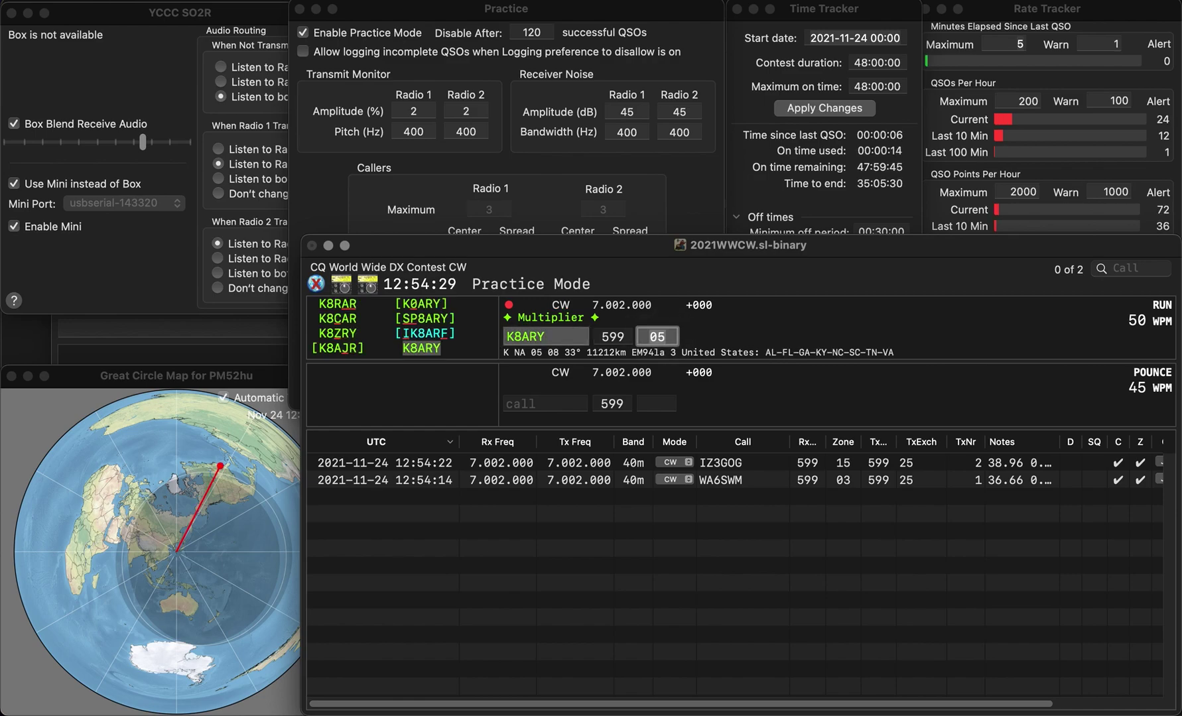
{"action": "key", "text": "Return"}
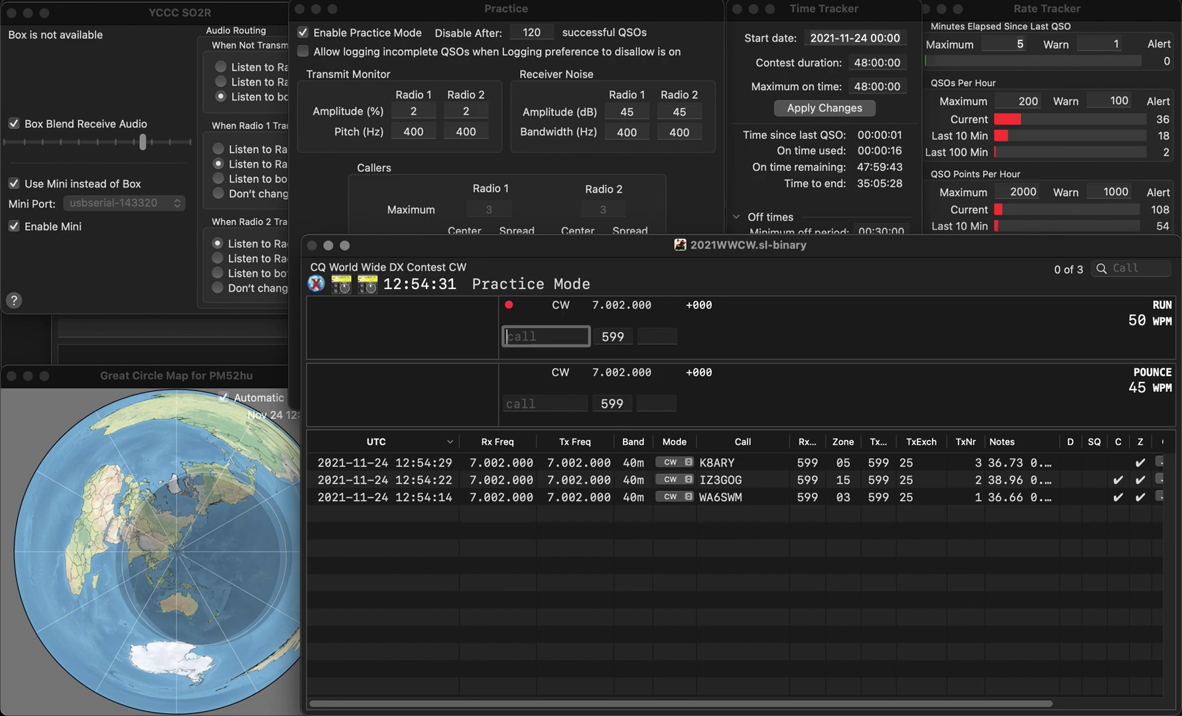
{"action": "type", "text": "WB"}
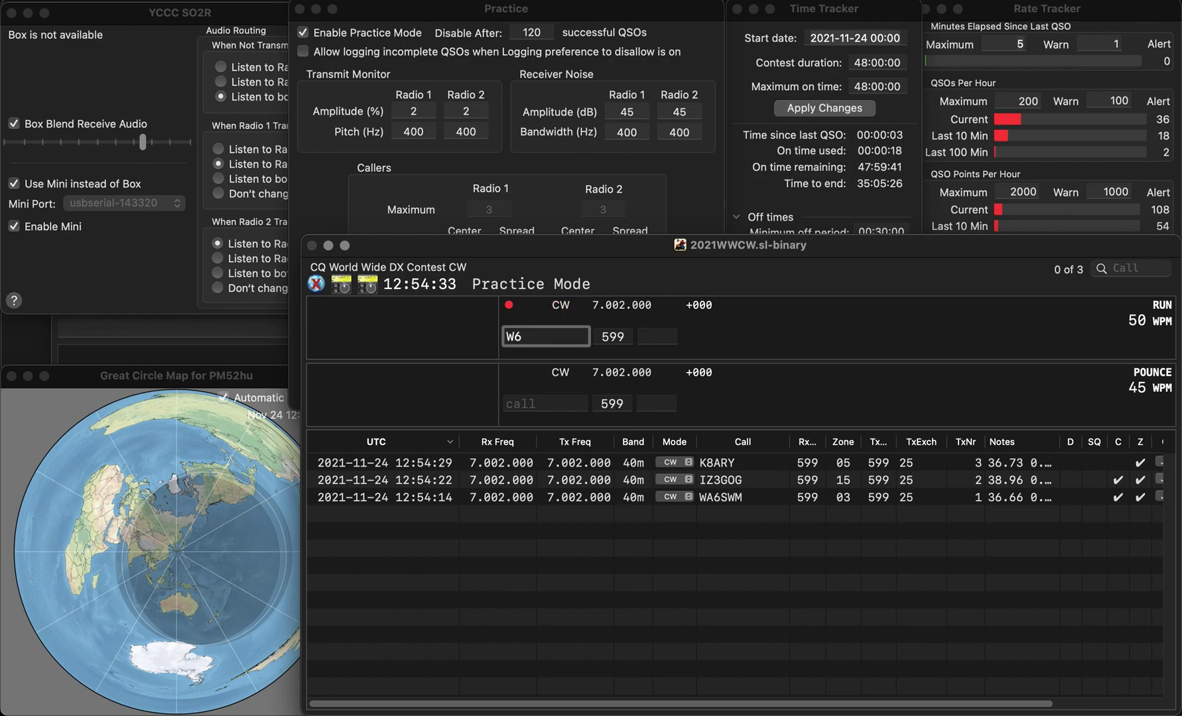
{"action": "type", "text": "PH"}
{"action": "key", "text": "space"}
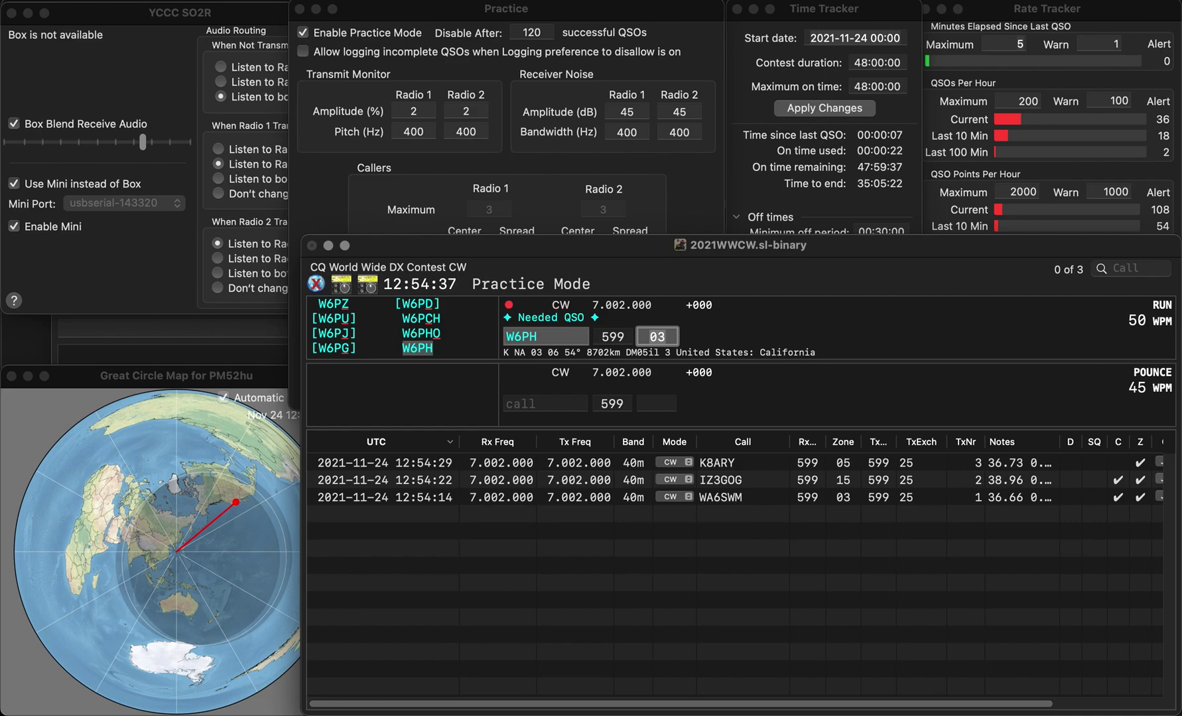
{"action": "key", "text": "Return"}
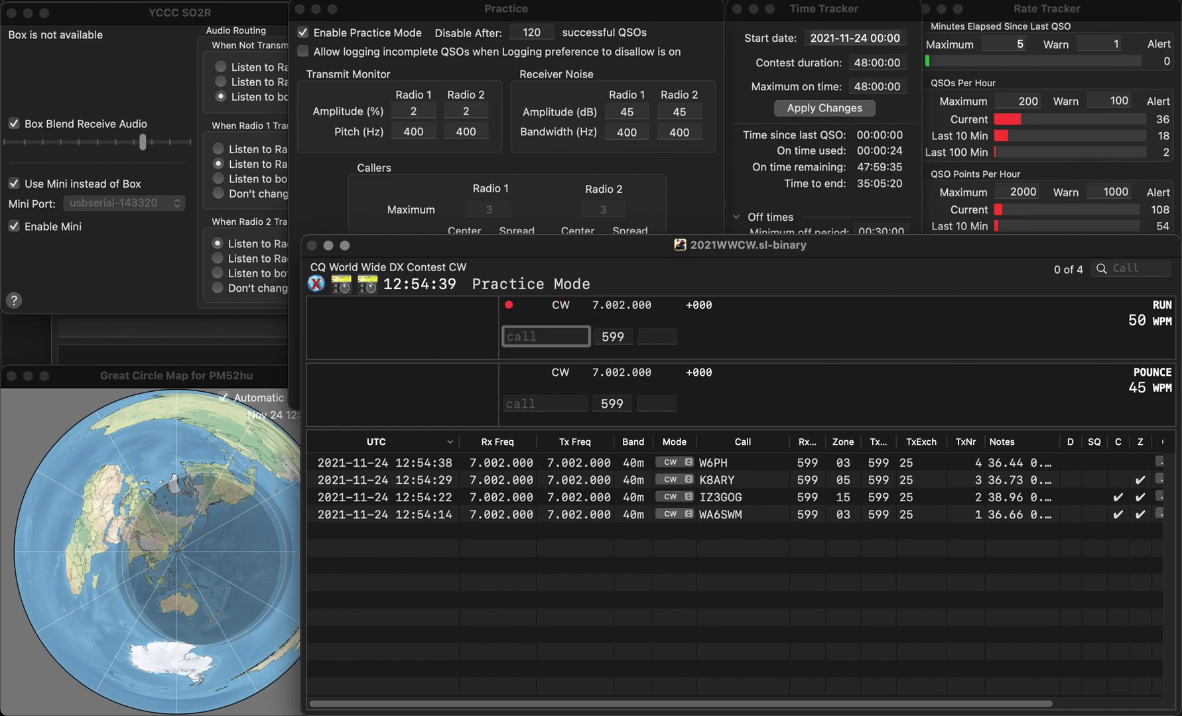
{"action": "type", "text": "UR5QDZ"}
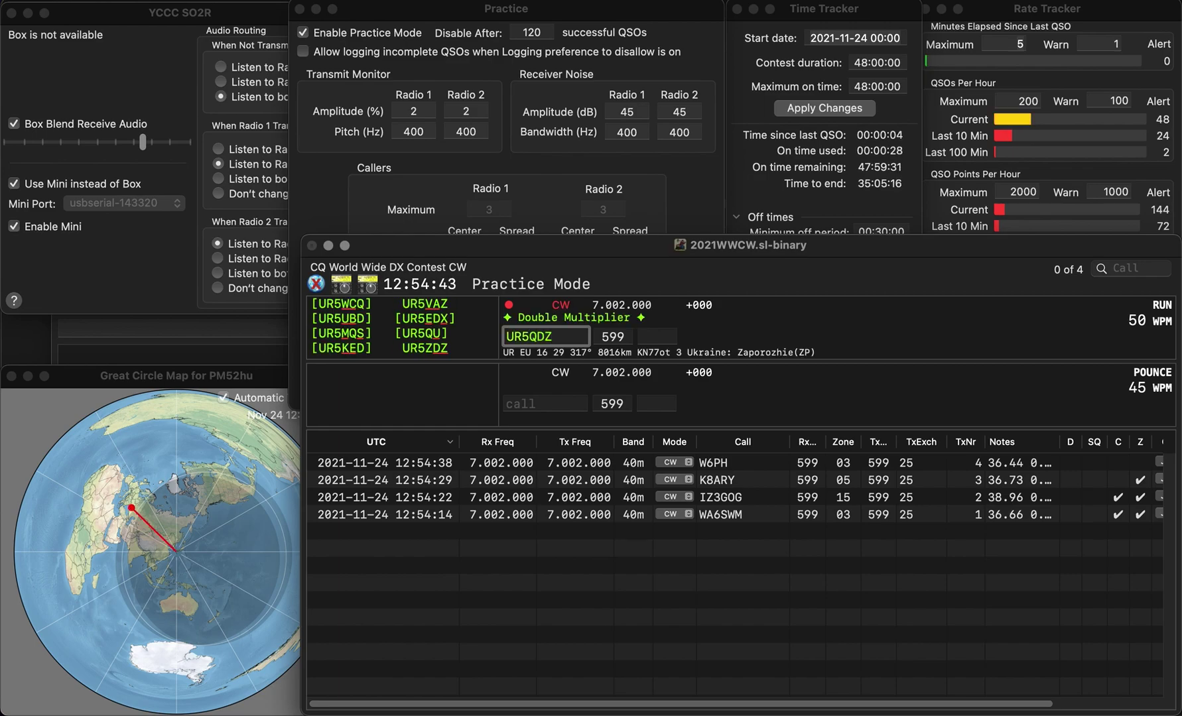
{"action": "key", "text": "Left"}
{"action": "key", "text": "BackSpace"}
{"action": "type", "text": "Z"}
{"action": "key", "text": "Return"}
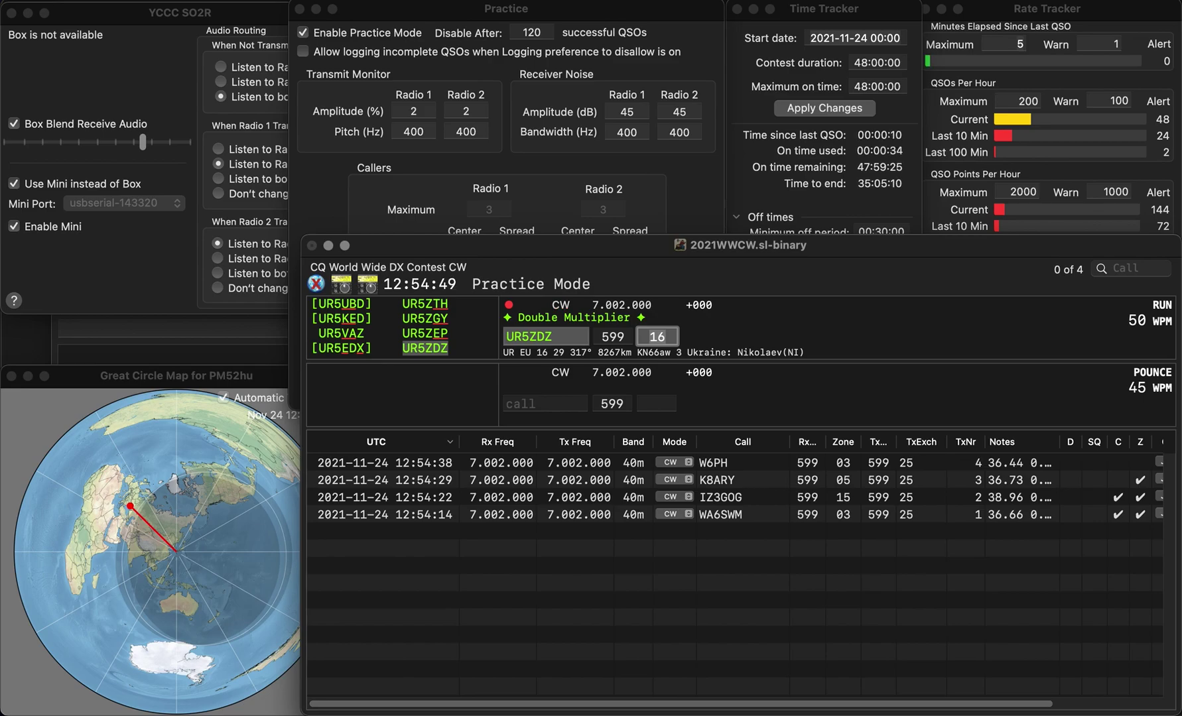
{"action": "key", "text": "Return"}
{"action": "type", "text": "I8VJ"}
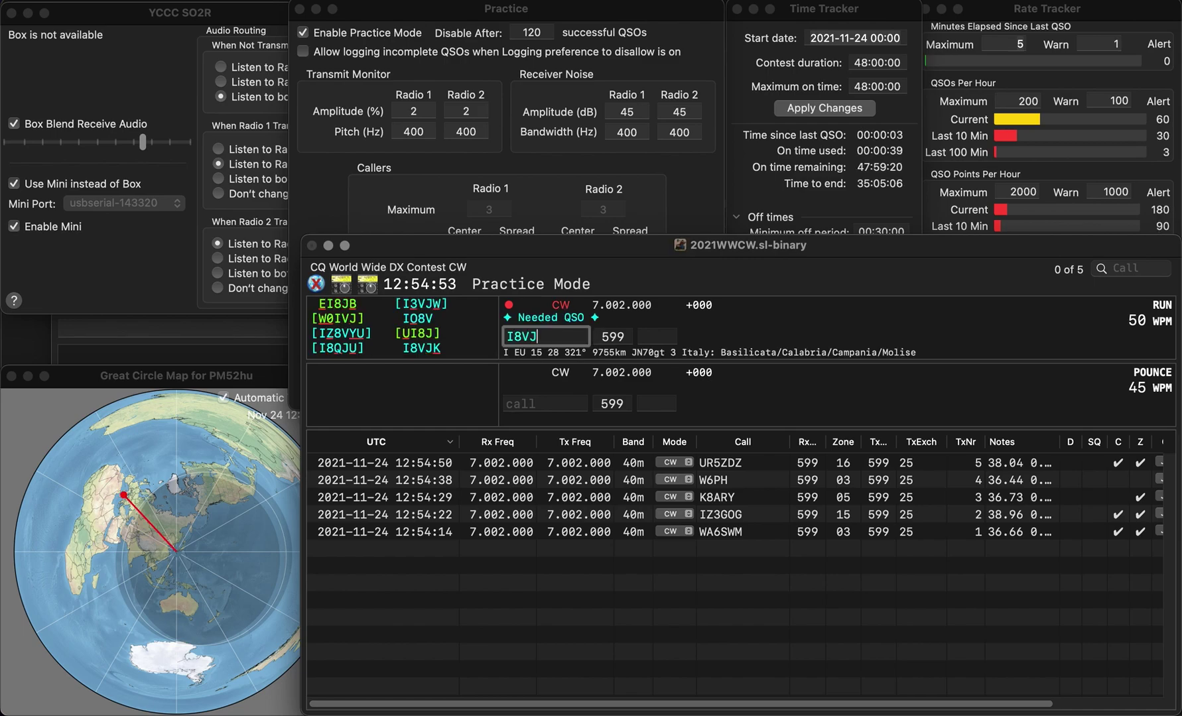
{"action": "type", "text": "K"}
{"action": "key", "text": "Return"}
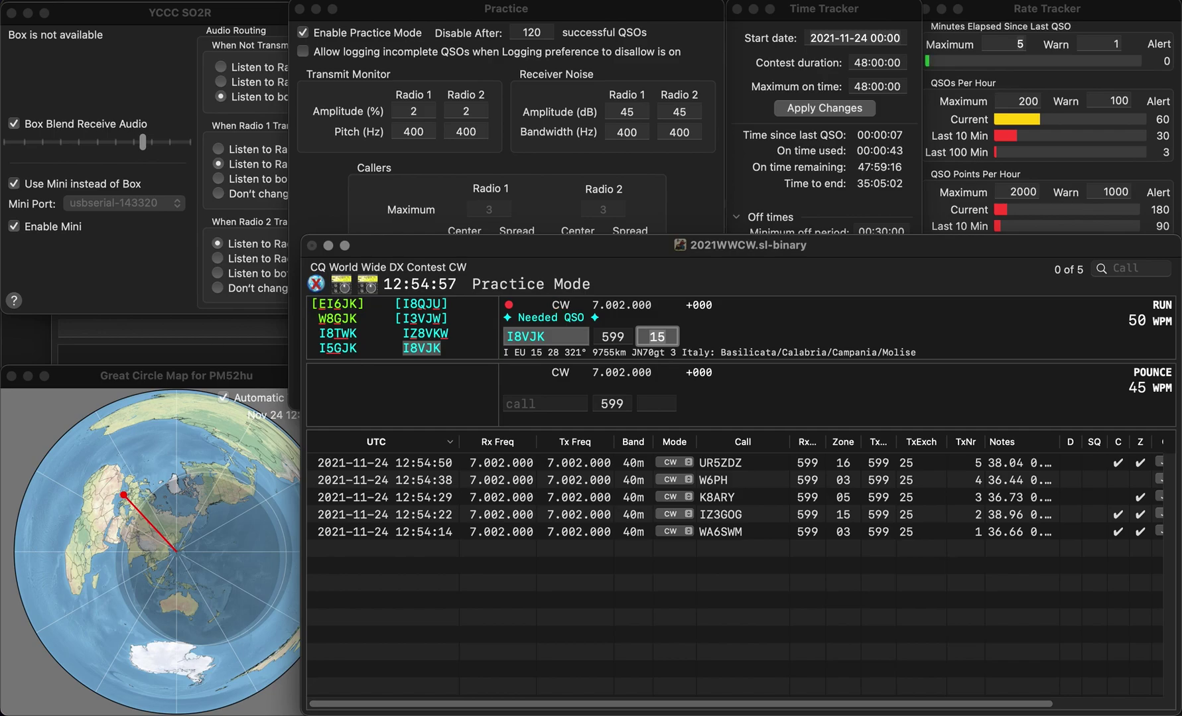
{"action": "key", "text": "Return"}
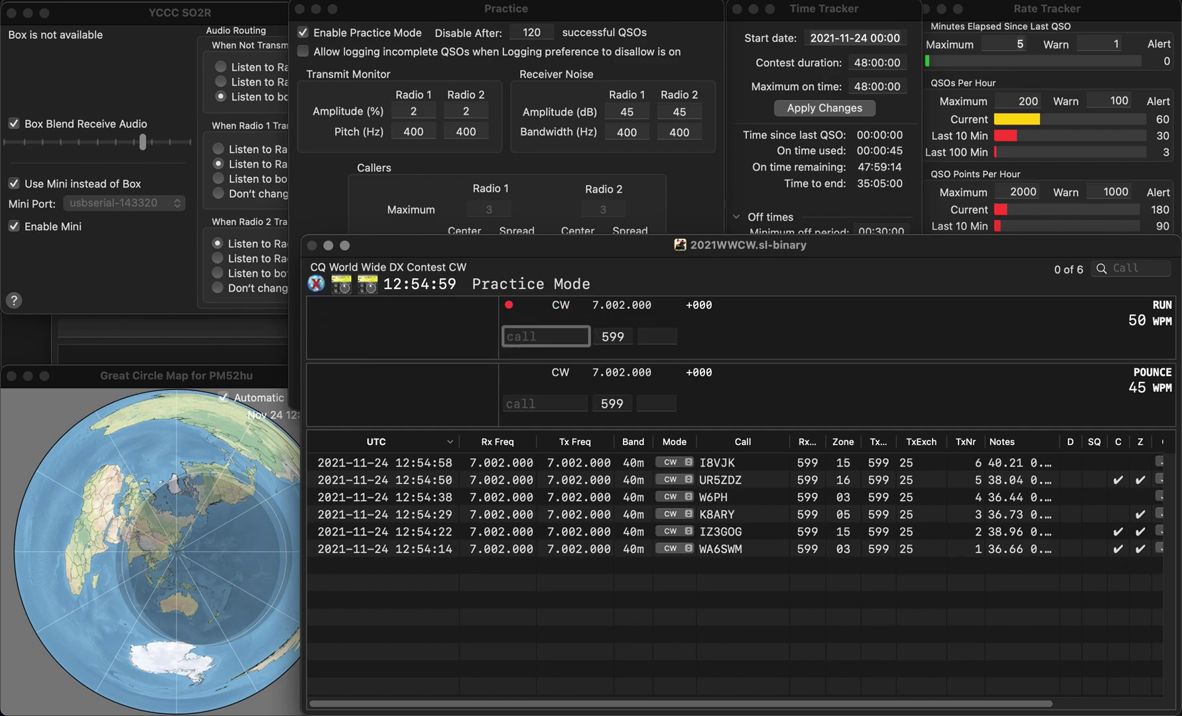
{"action": "type", "text": "N1MRI"}
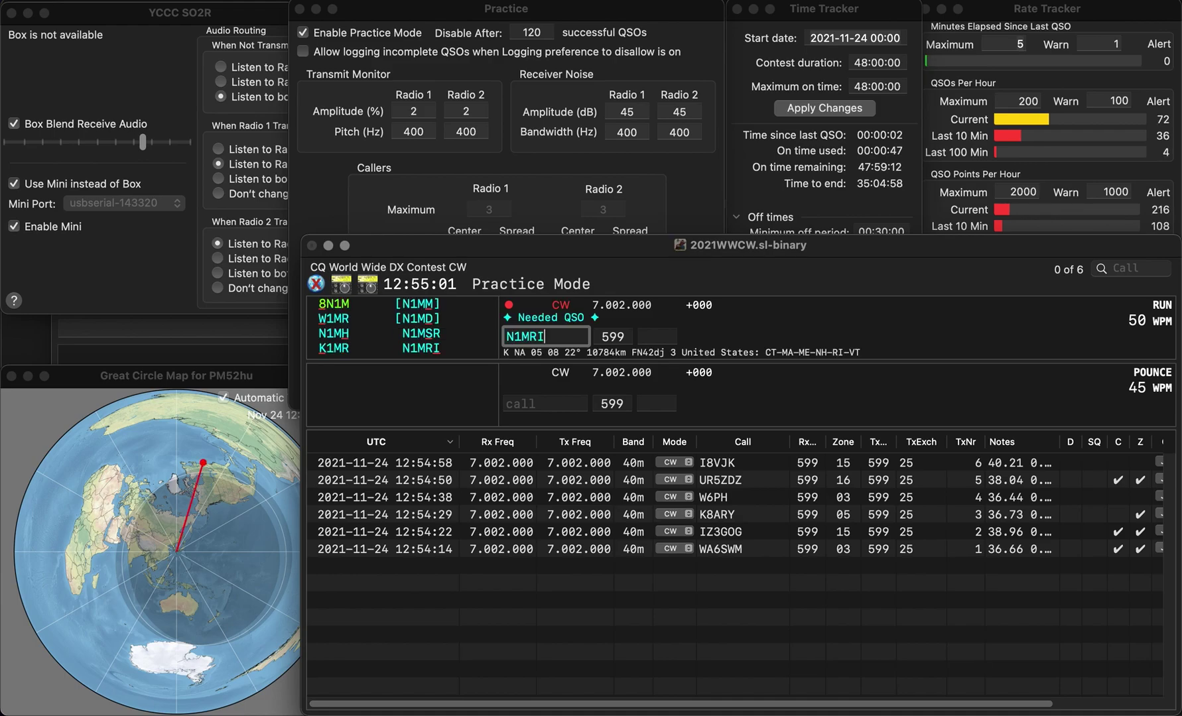
{"action": "key", "text": "Return"}
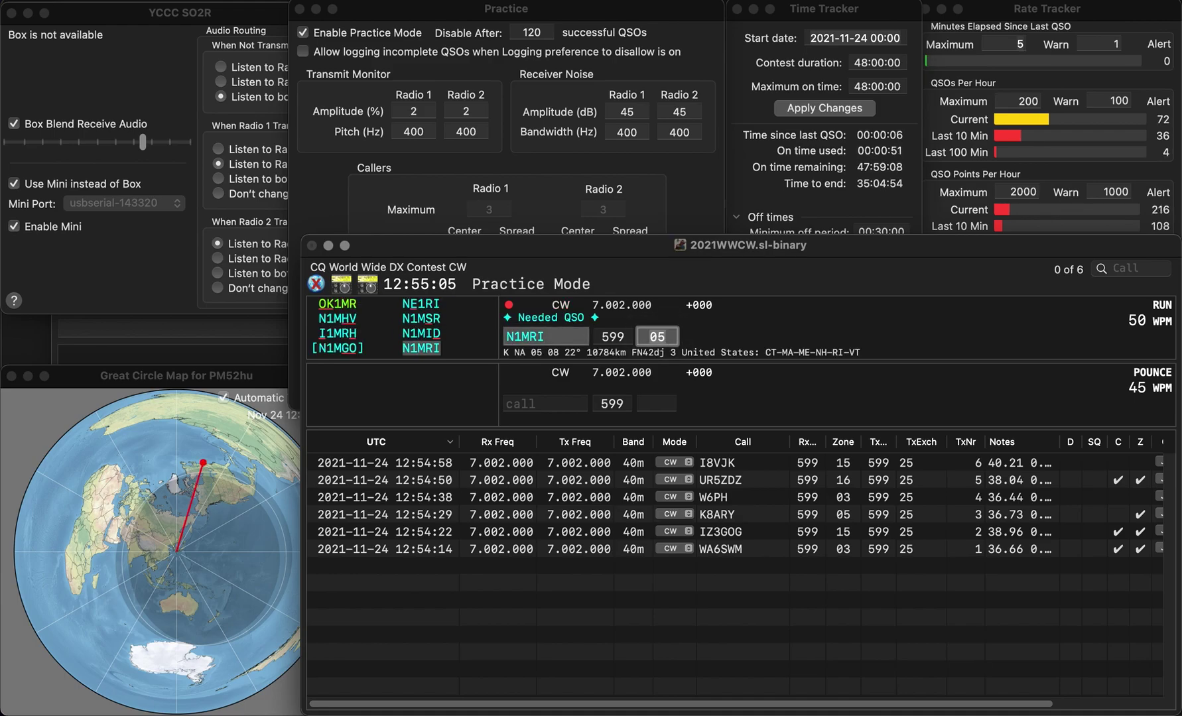
{"action": "key", "text": "Return"}
{"action": "type", "text": "N1"}
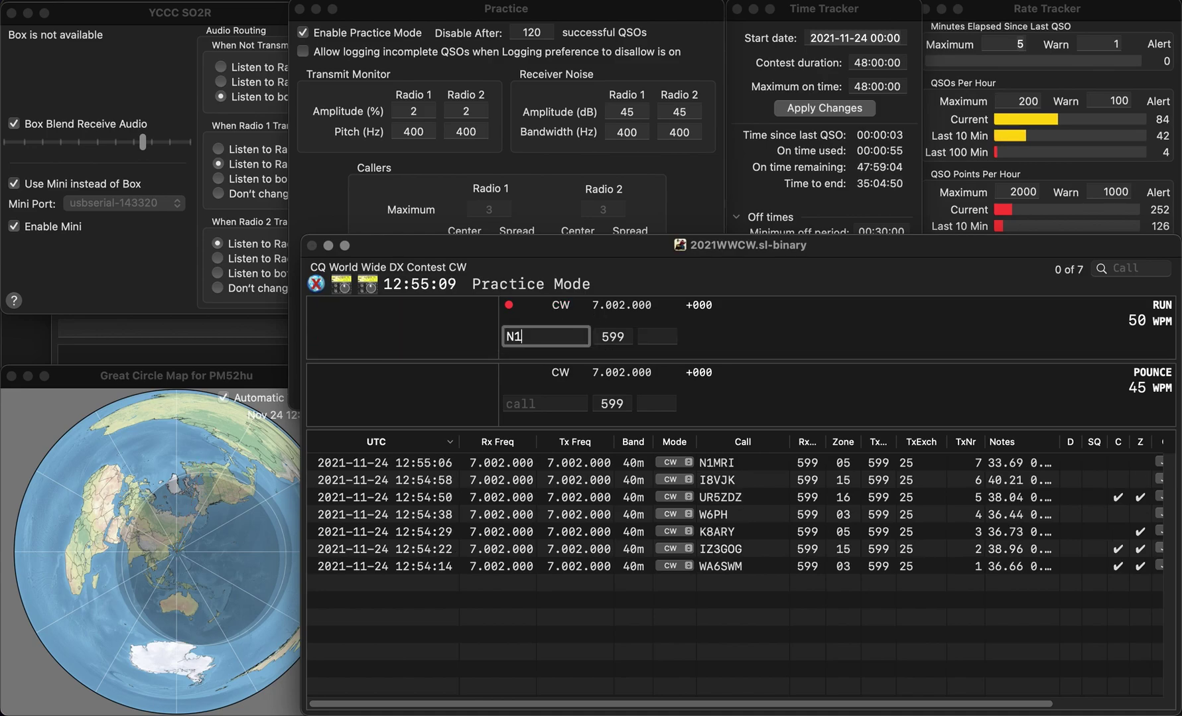
{"action": "type", "text": "IQC"}
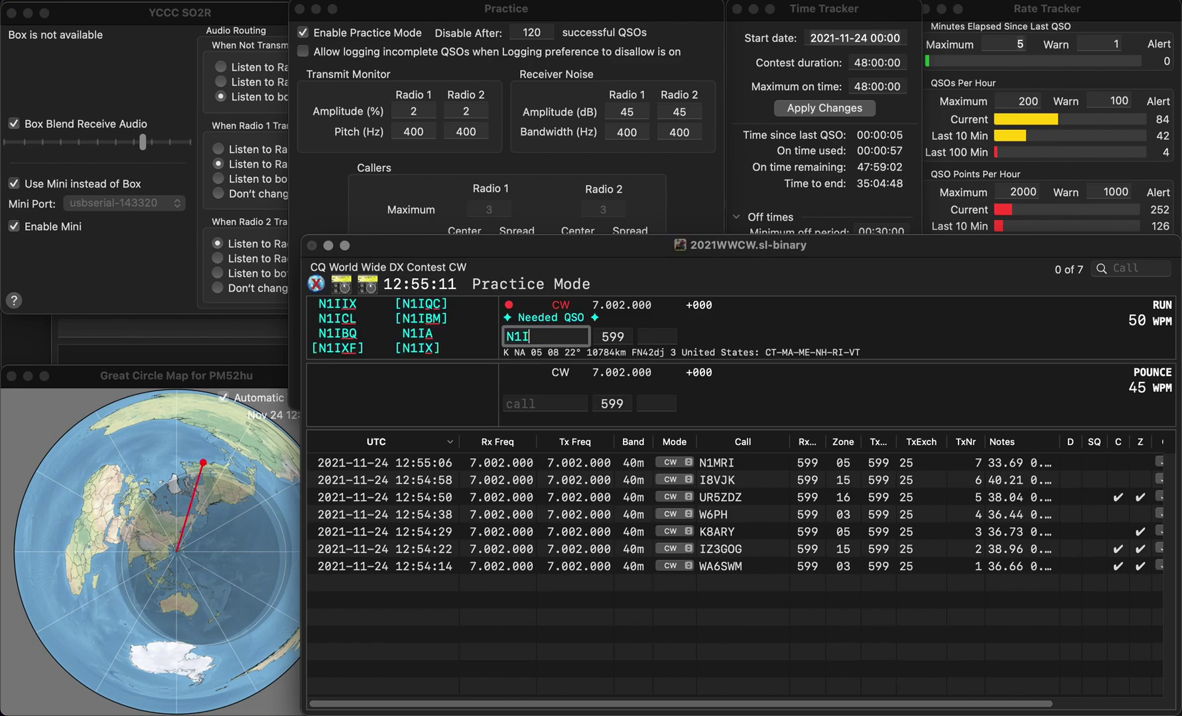
{"action": "key", "text": "Return"}
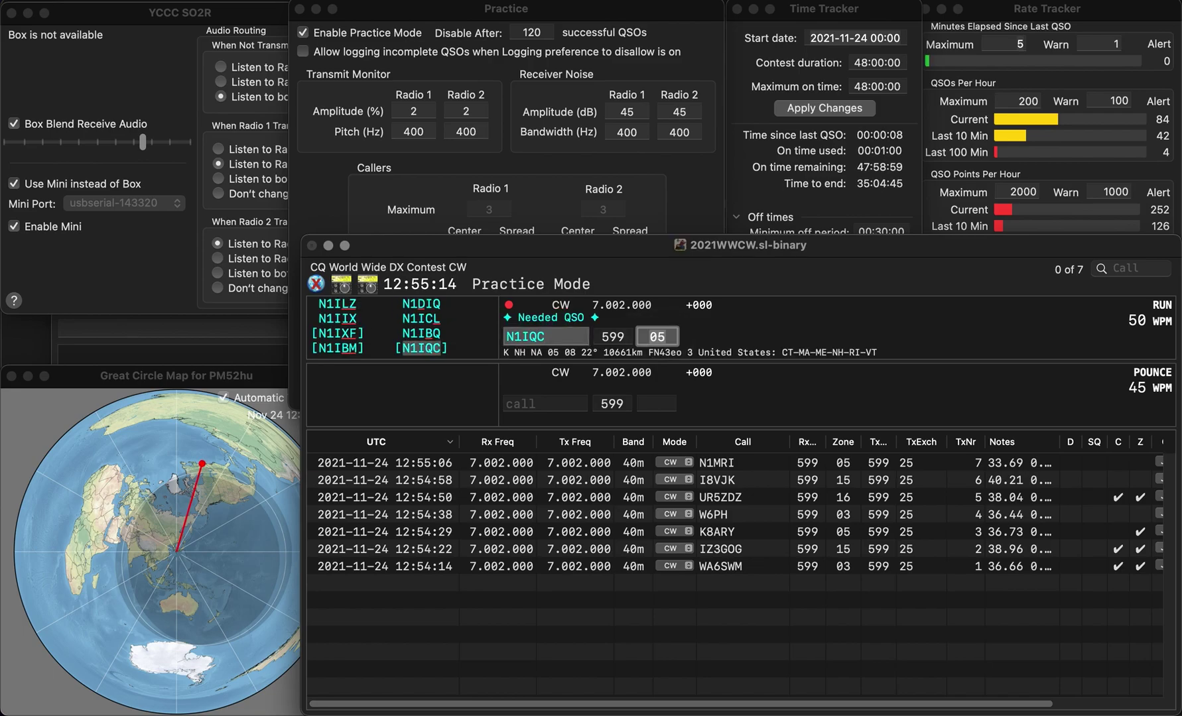
{"action": "key", "text": "Return"}
{"action": "type", "text": "F4"}
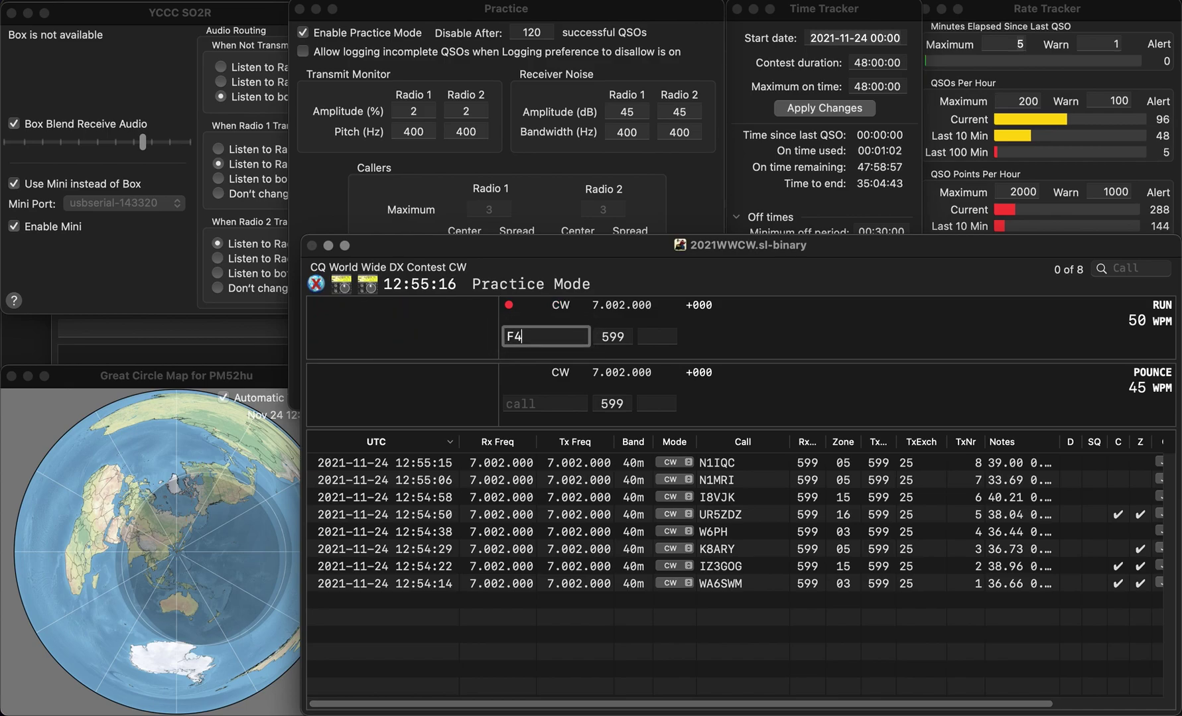
{"action": "type", "text": "EGZ"}
{"action": "key", "text": "Return"}
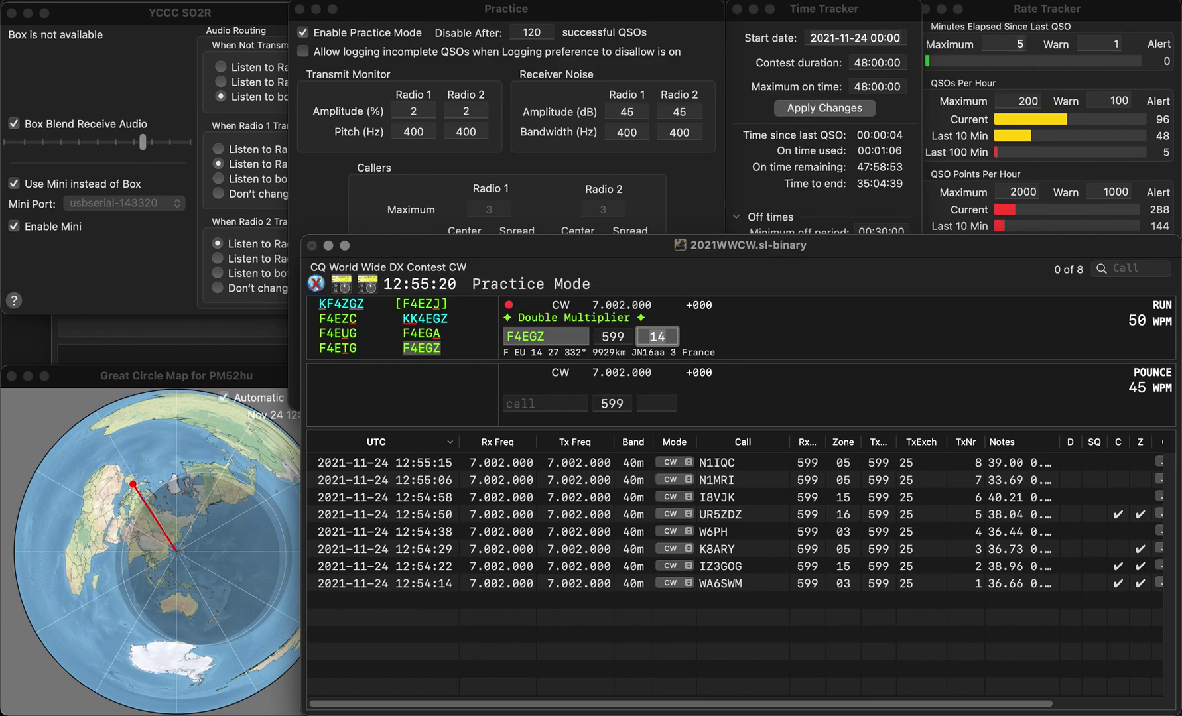
{"action": "key", "text": "Return"}
Query the partial call R325, complete it as R325K, and log the contact with report 599 and zone 16
{"action": "type", "text": "R32"}
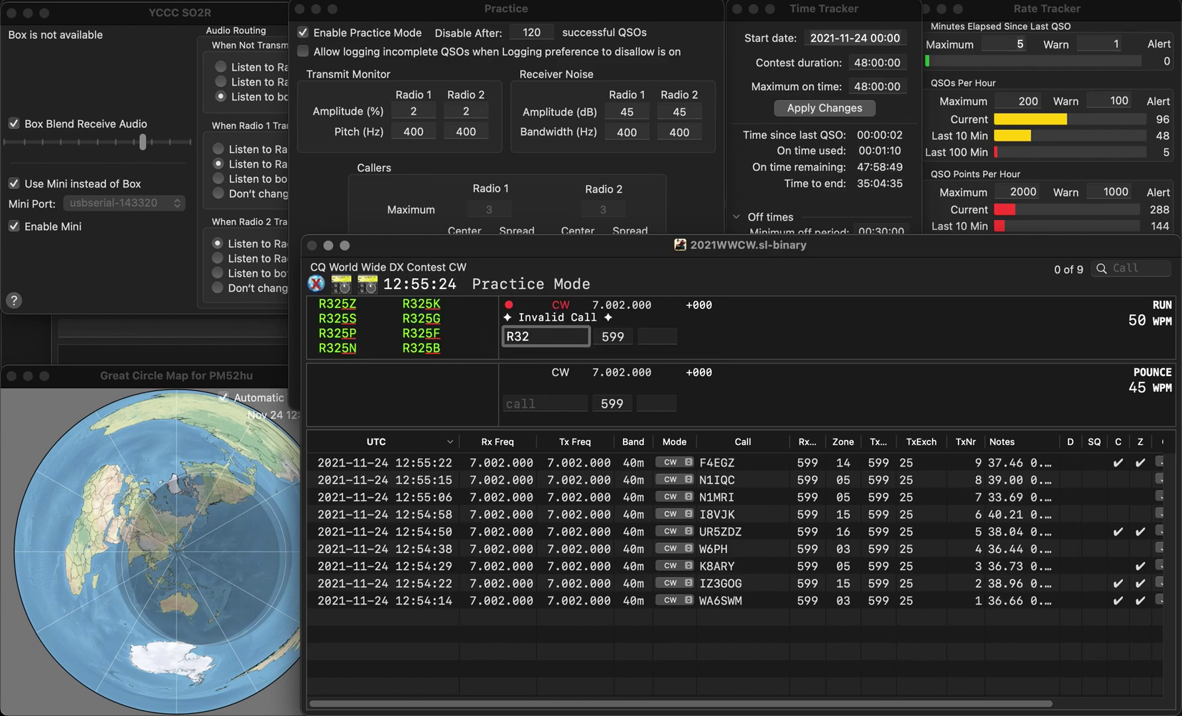
{"action": "type", "text": "5"}
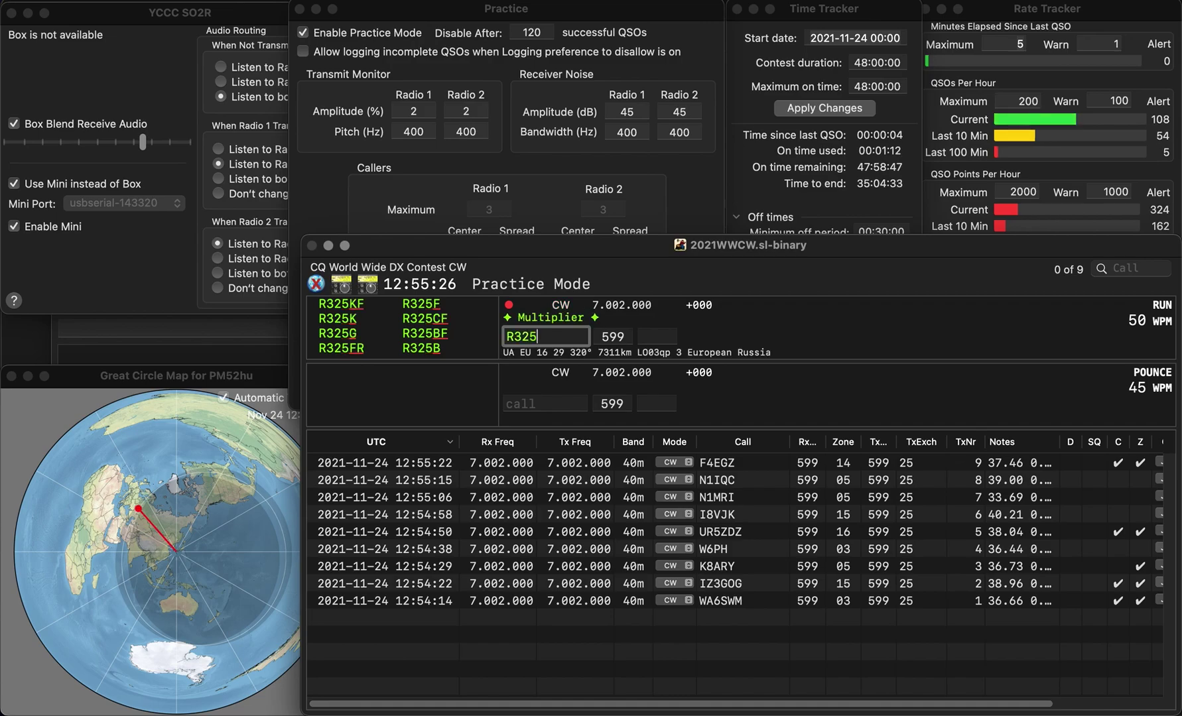
{"action": "key", "text": "Return"}
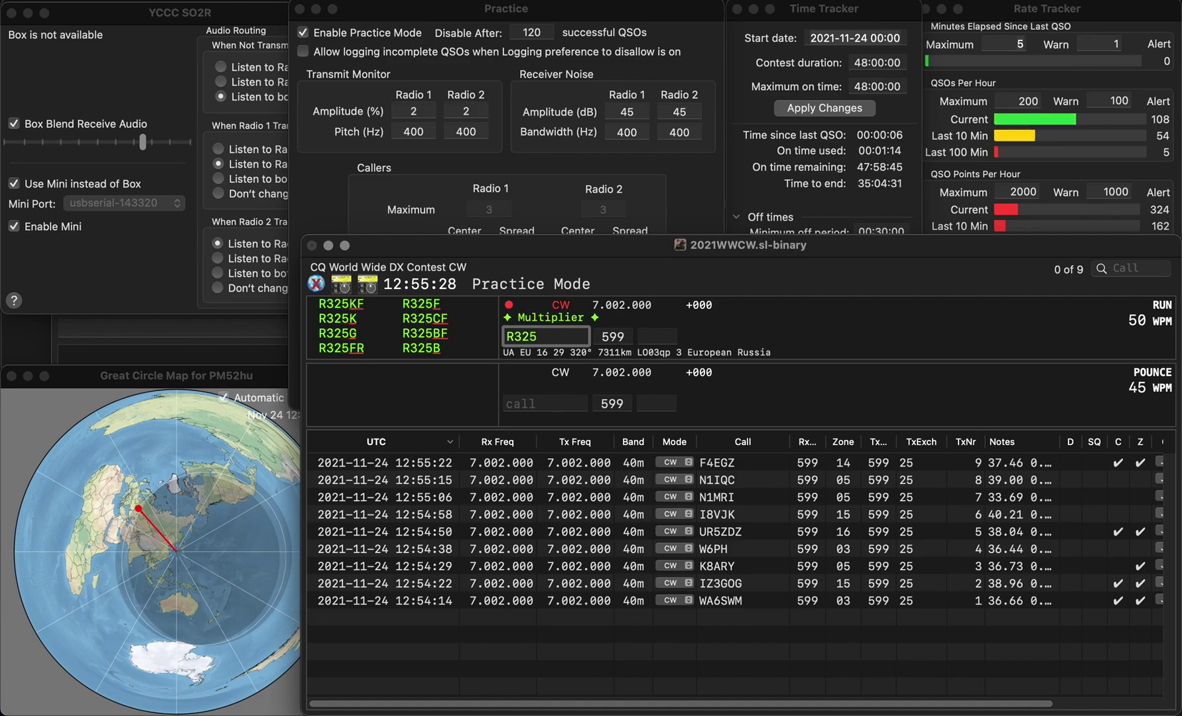
{"action": "type", "text": "K"}
{"action": "key", "text": "Return"}
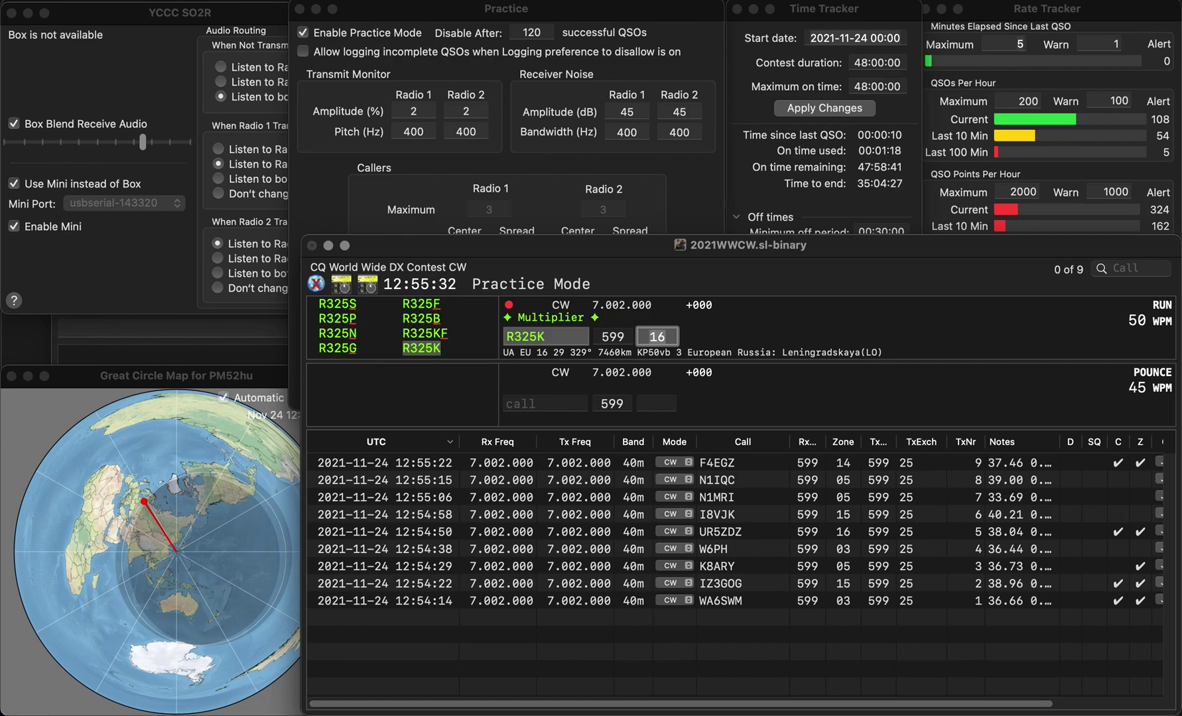
{"action": "key", "text": "Return"}
Enter the next caller, correct the suffix until the call is G0LZL, and log the contact with report 599 and zone 14
{"action": "type", "text": "G0L"}
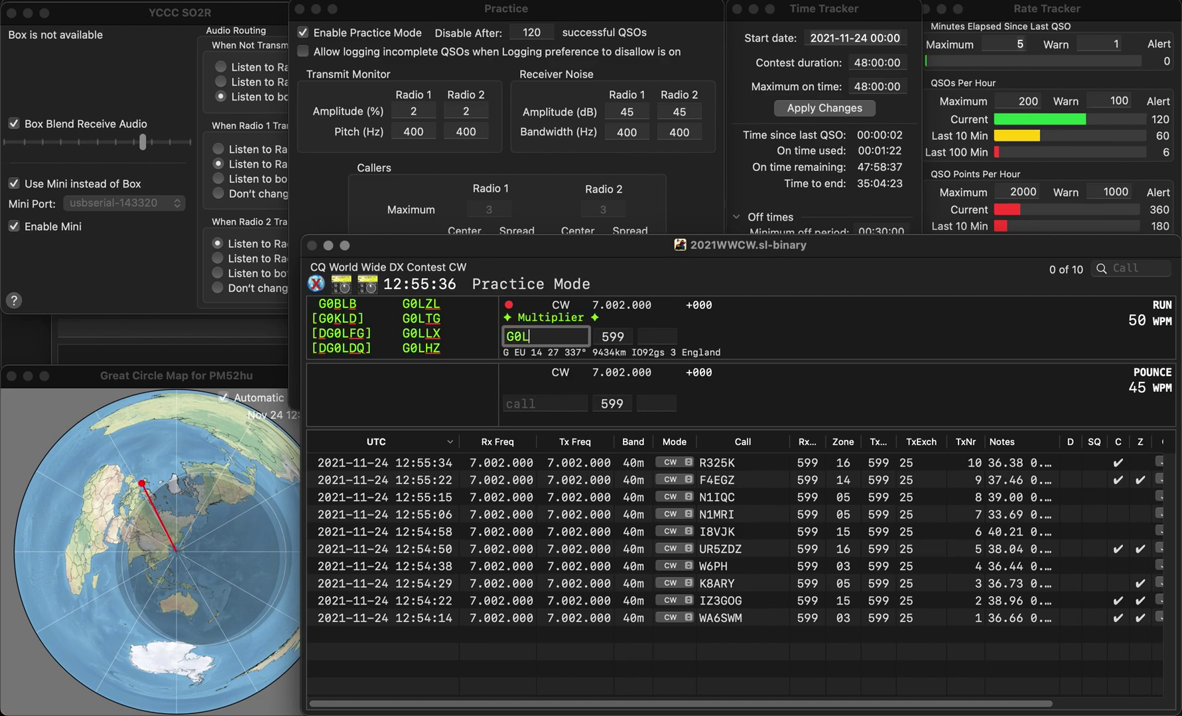
{"action": "type", "text": "ZH"}
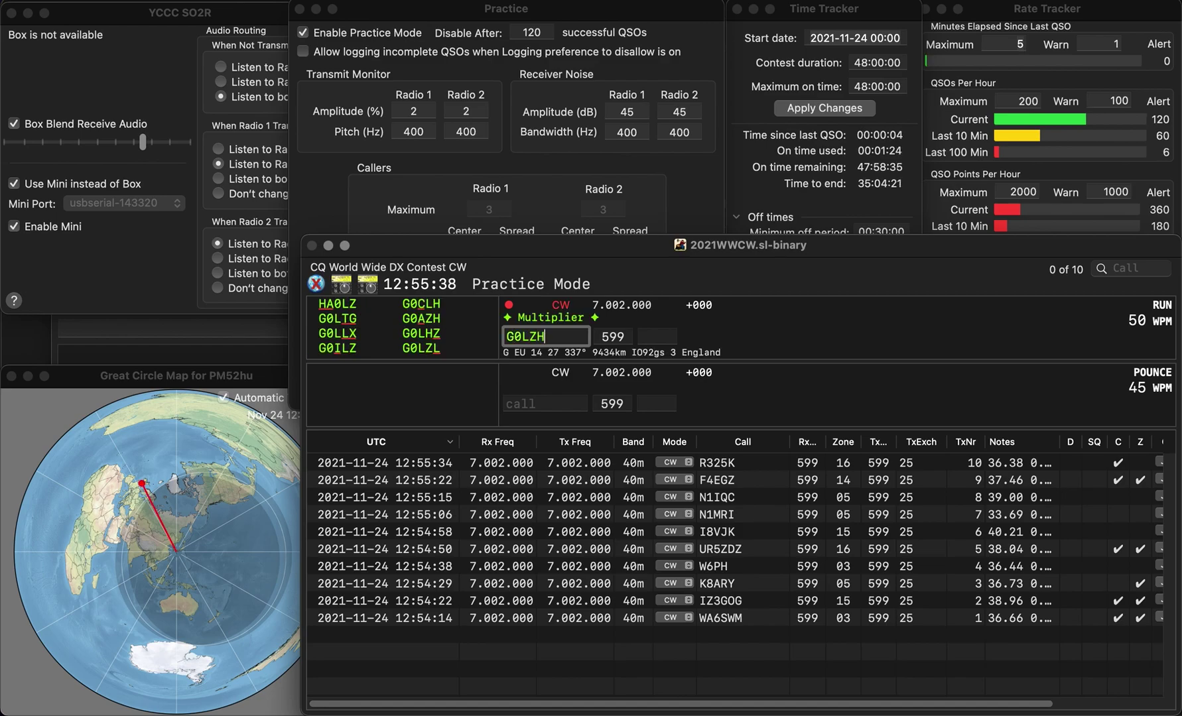
{"action": "key", "text": "BackSpace"}
{"action": "key", "text": "BackSpace"}
{"action": "type", "text": "HZ"}
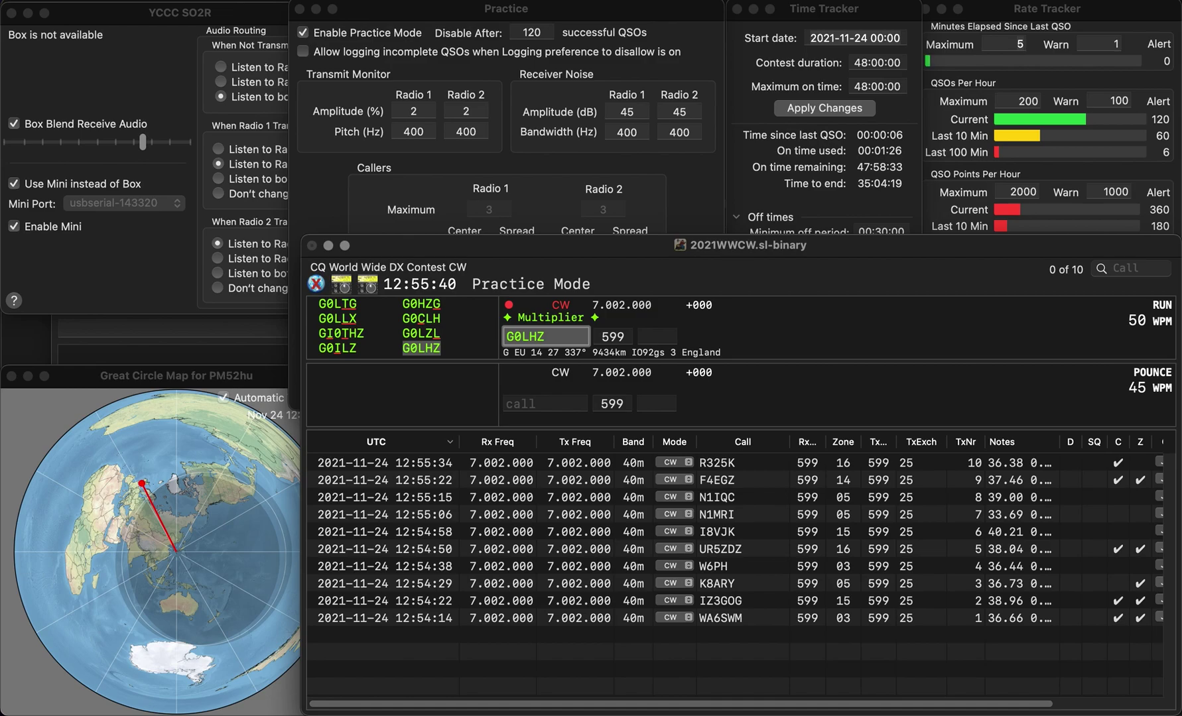
{"action": "key", "text": "BackSpace"}
{"action": "key", "text": "BackSpace"}
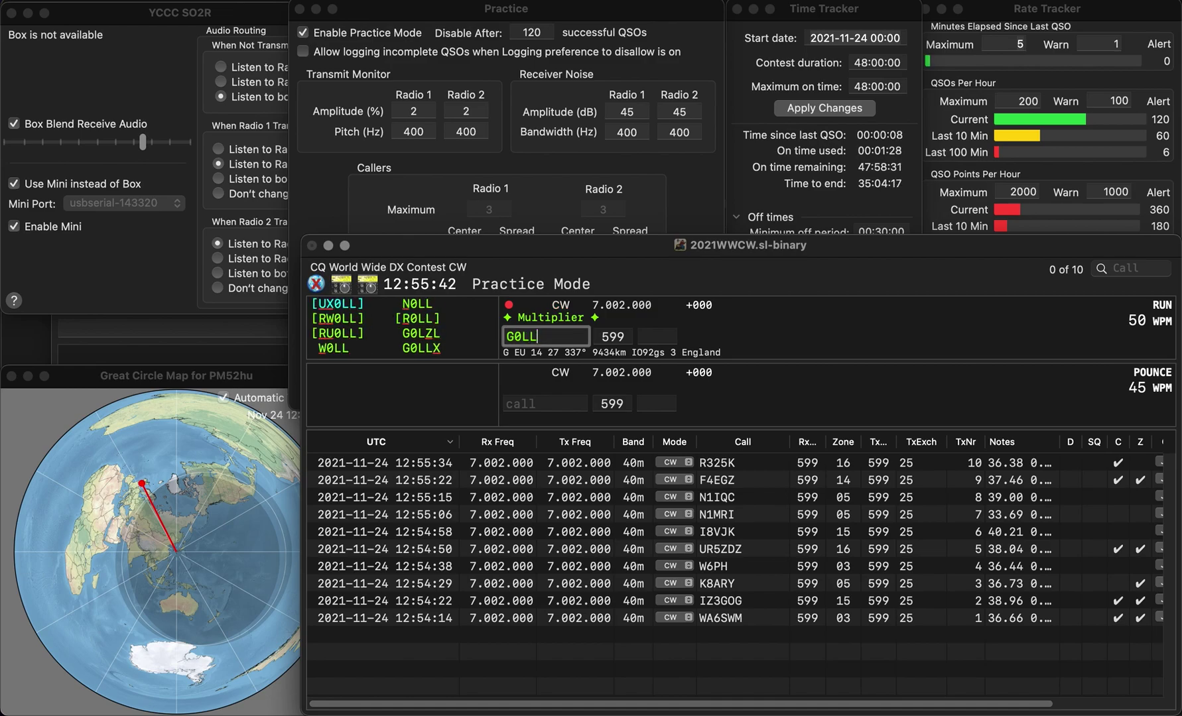
{"action": "type", "text": "ZL"}
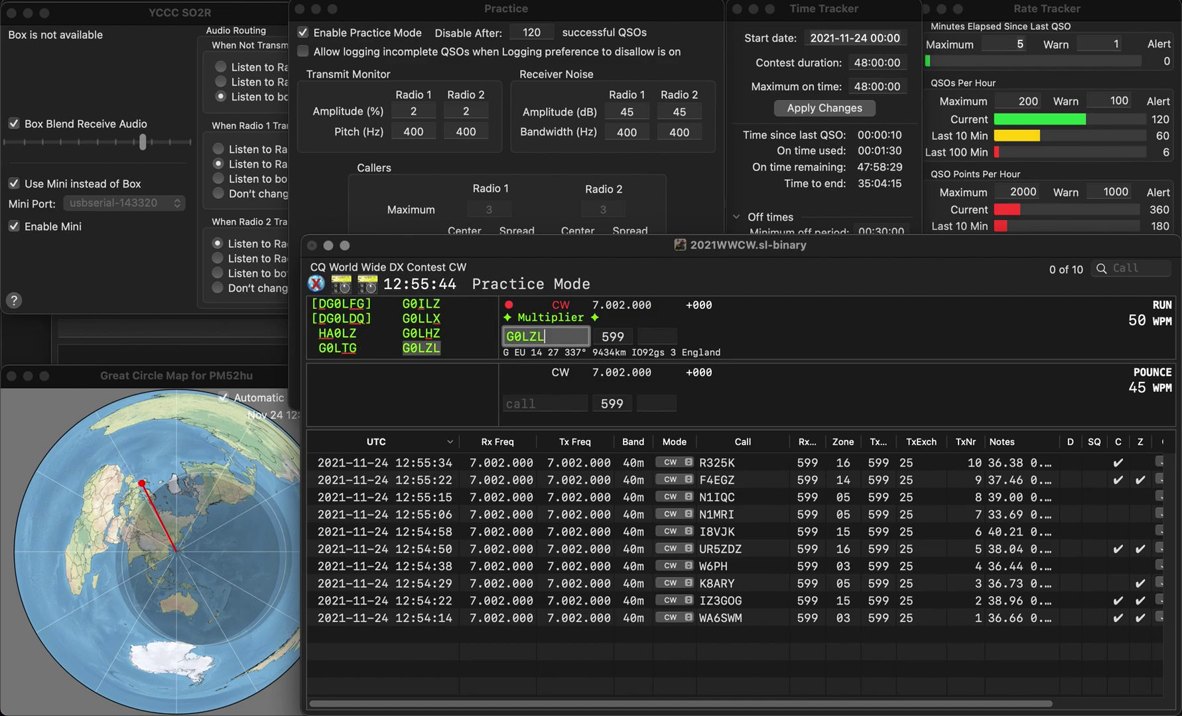
{"action": "key", "text": "Return"}
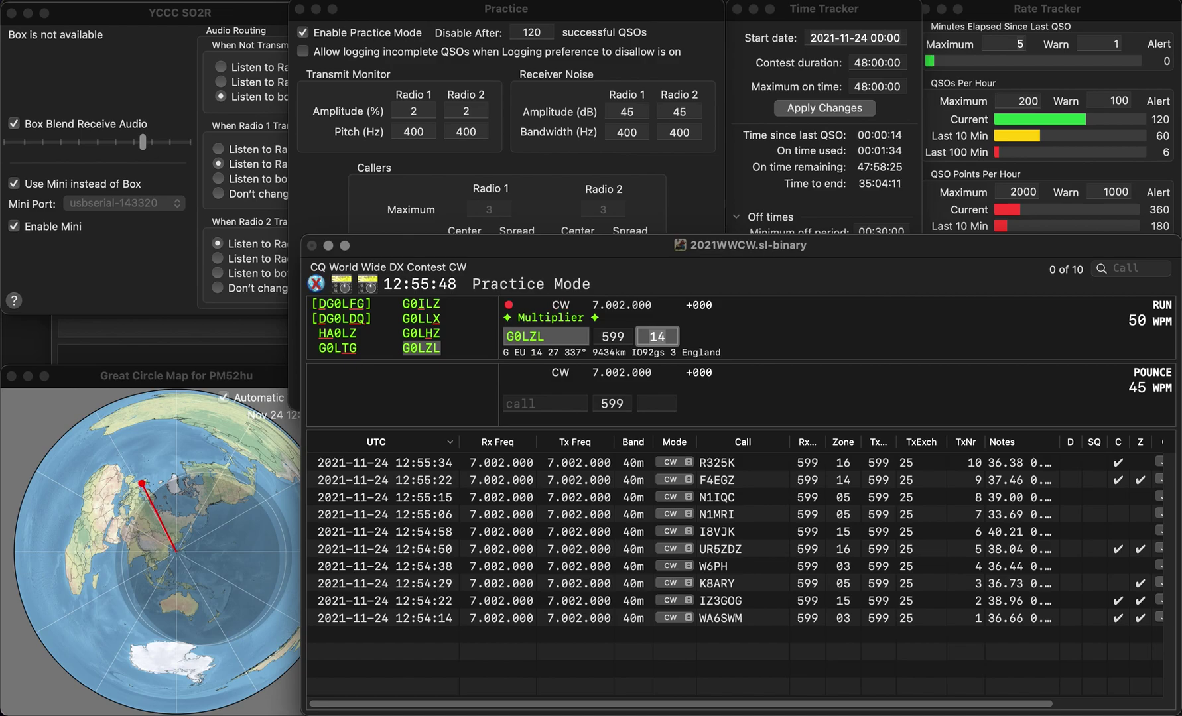
{"action": "key", "text": "Return"}
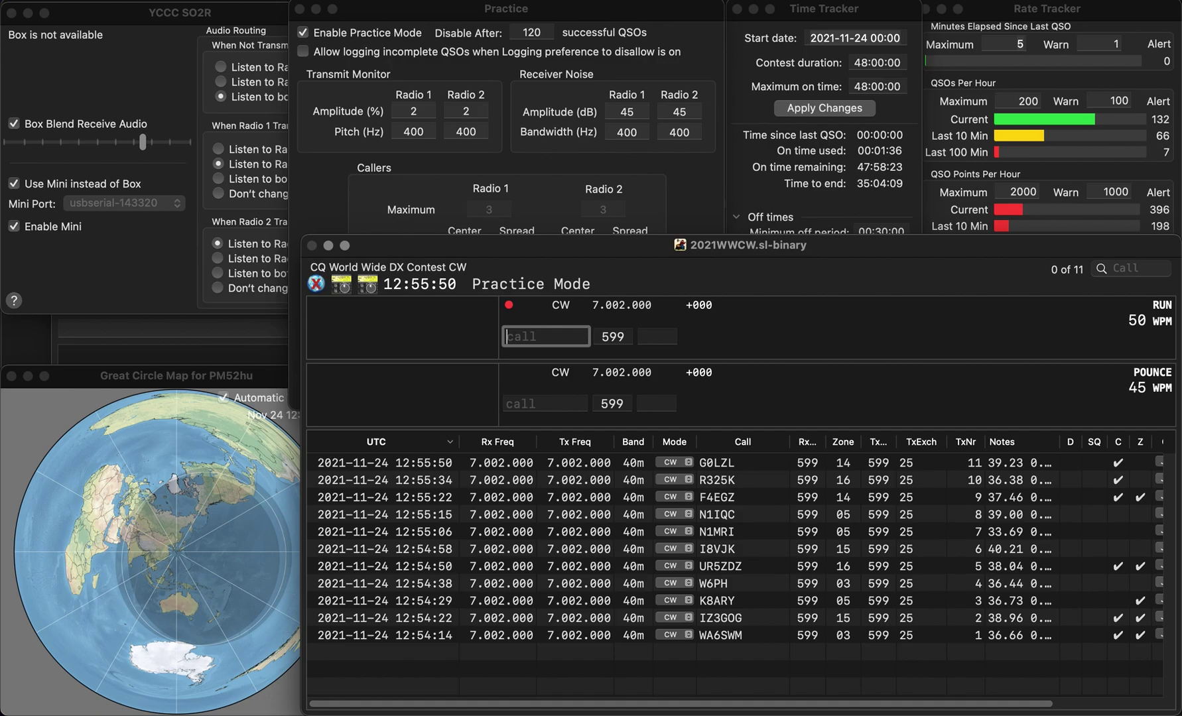
{"action": "type", "text": "DB1RUL"}
{"action": "key", "text": "Tab"}
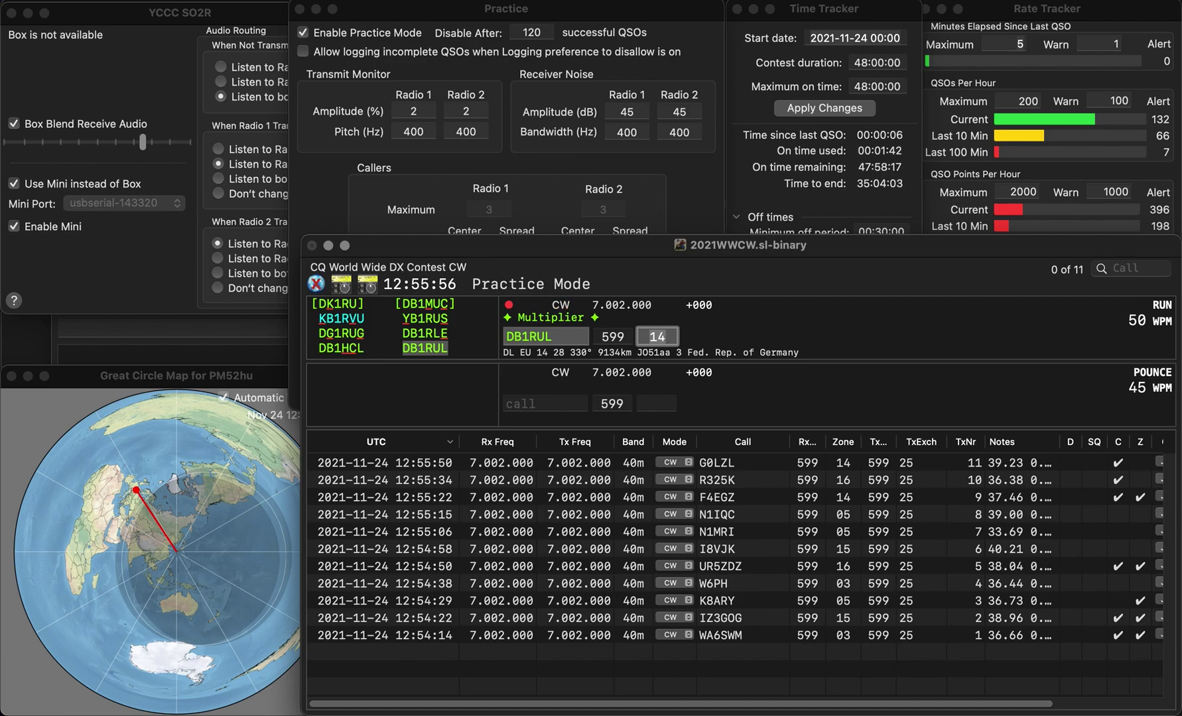
{"action": "key", "text": "Return"}
{"action": "type", "text": "PU2VL"}
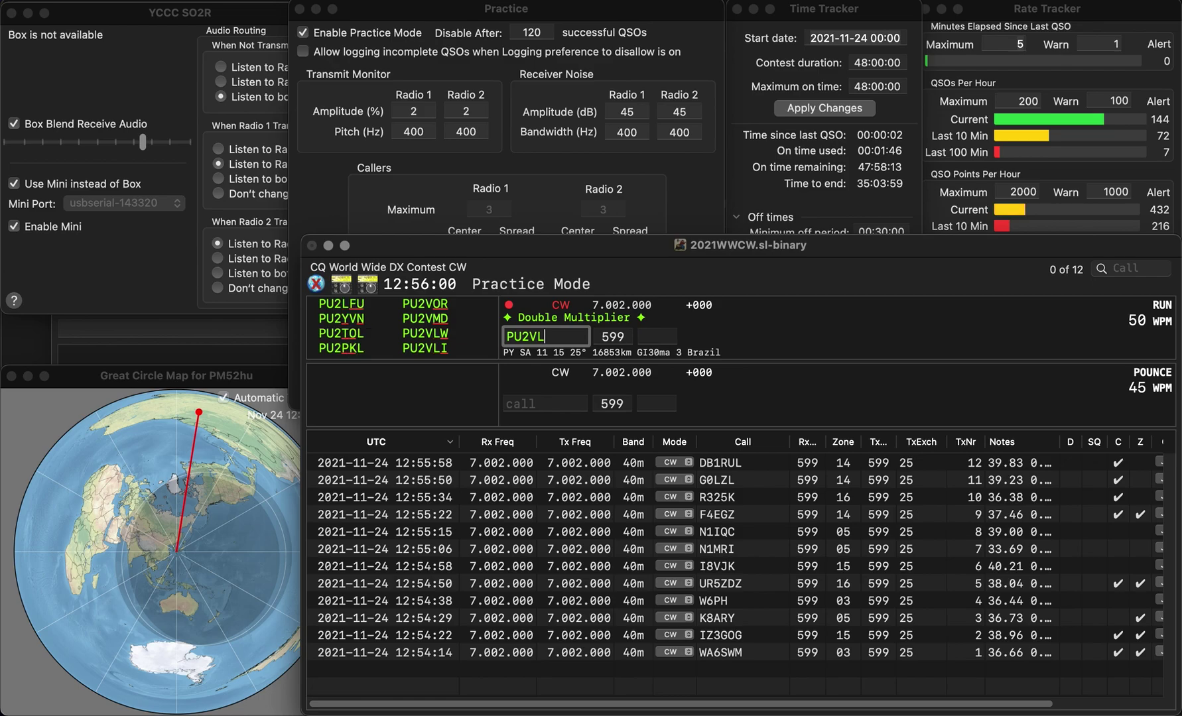
{"action": "type", "text": "I"}
{"action": "key", "text": "Return"}
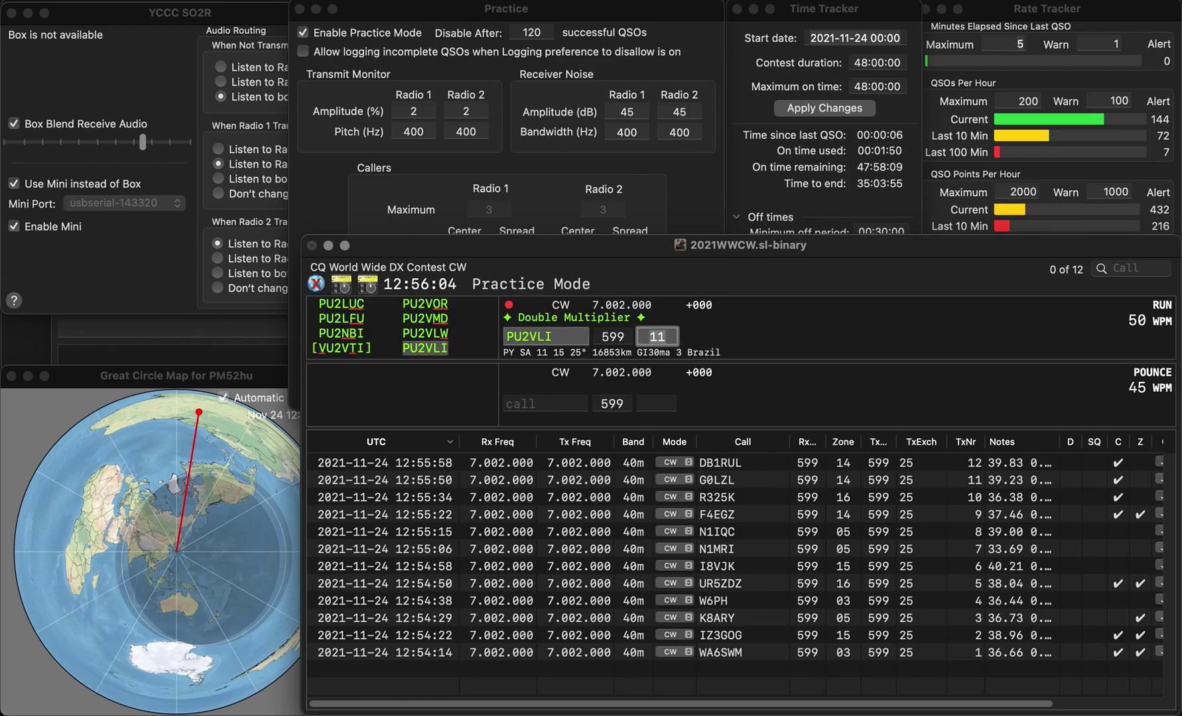
{"action": "key", "text": "Return"}
{"action": "type", "text": "PA3GMM"}
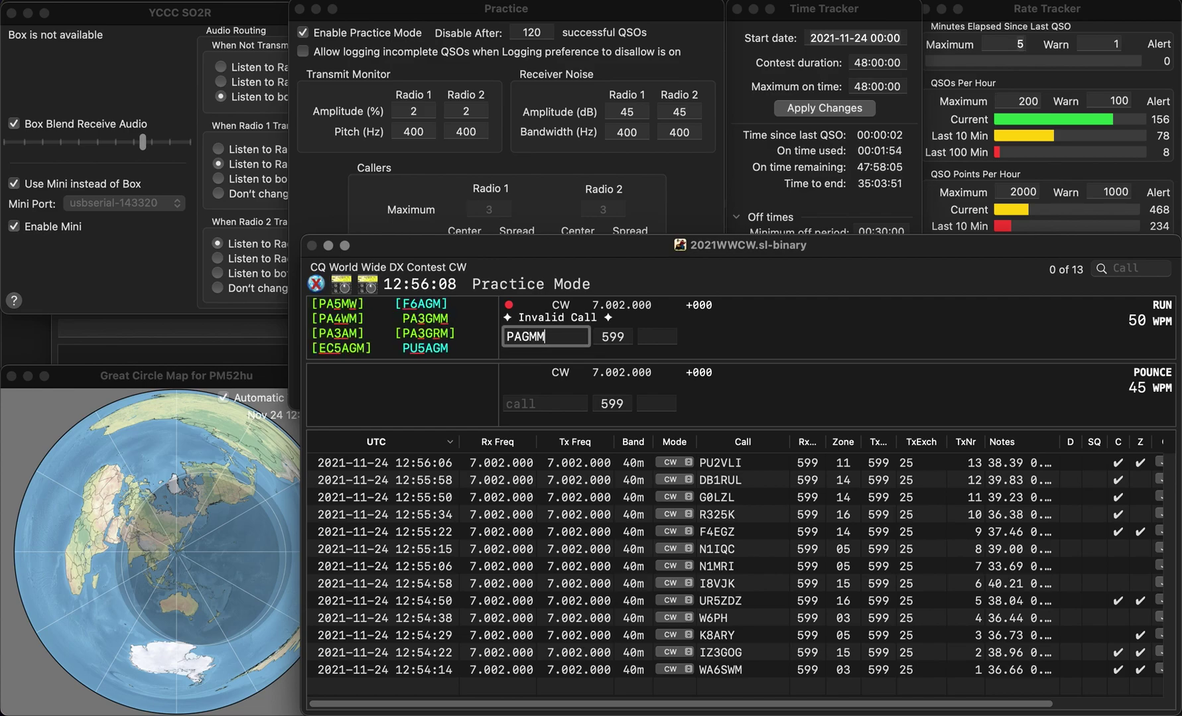
{"action": "key", "text": "Return"}
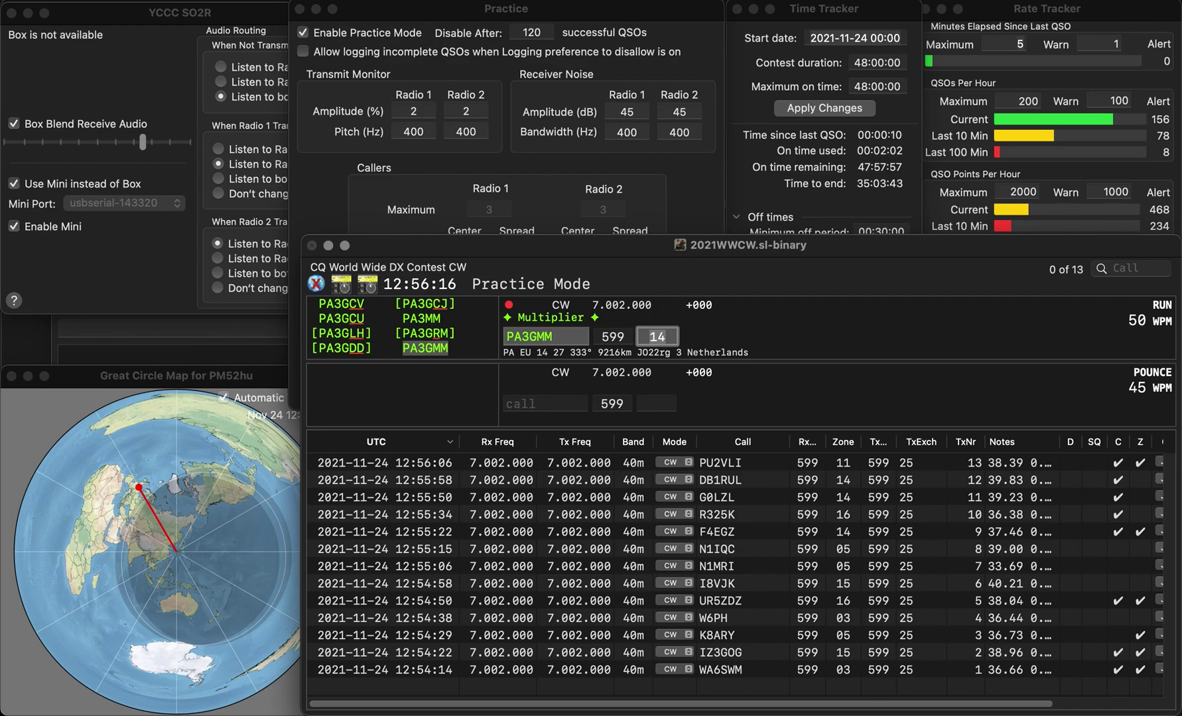
{"action": "key", "text": "Return"}
{"action": "type", "text": "N3MOW"}
{"action": "key", "text": "space"}
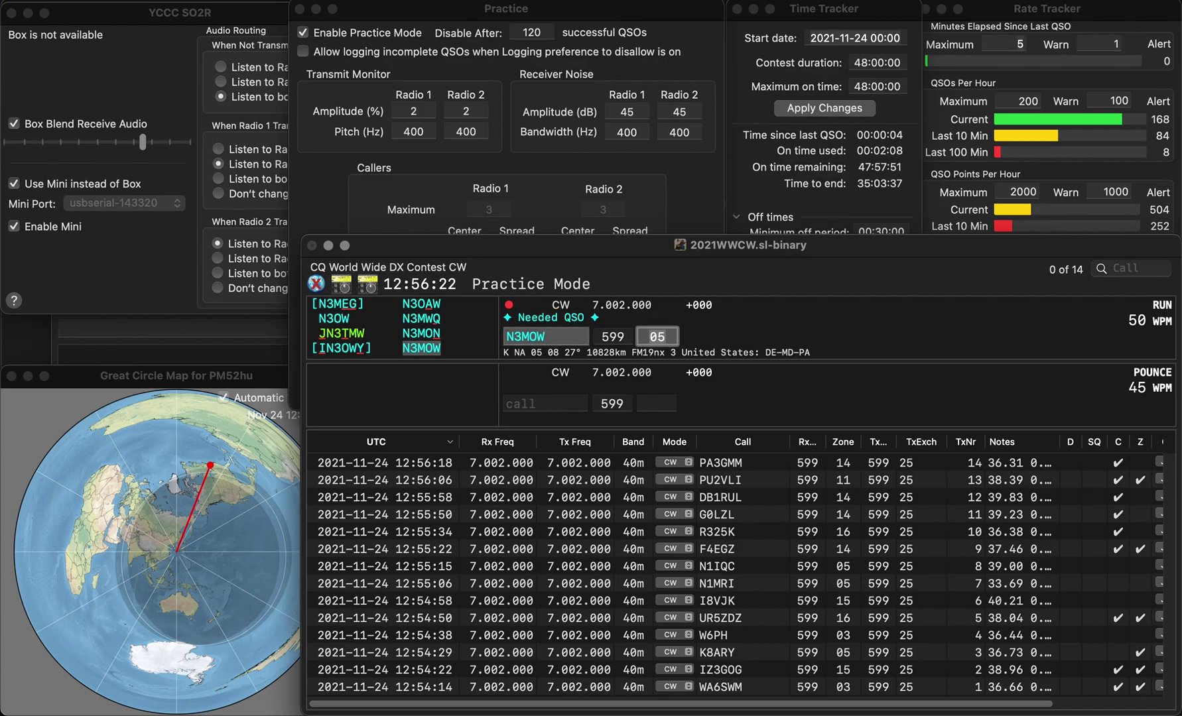
{"action": "key", "text": "Return"}
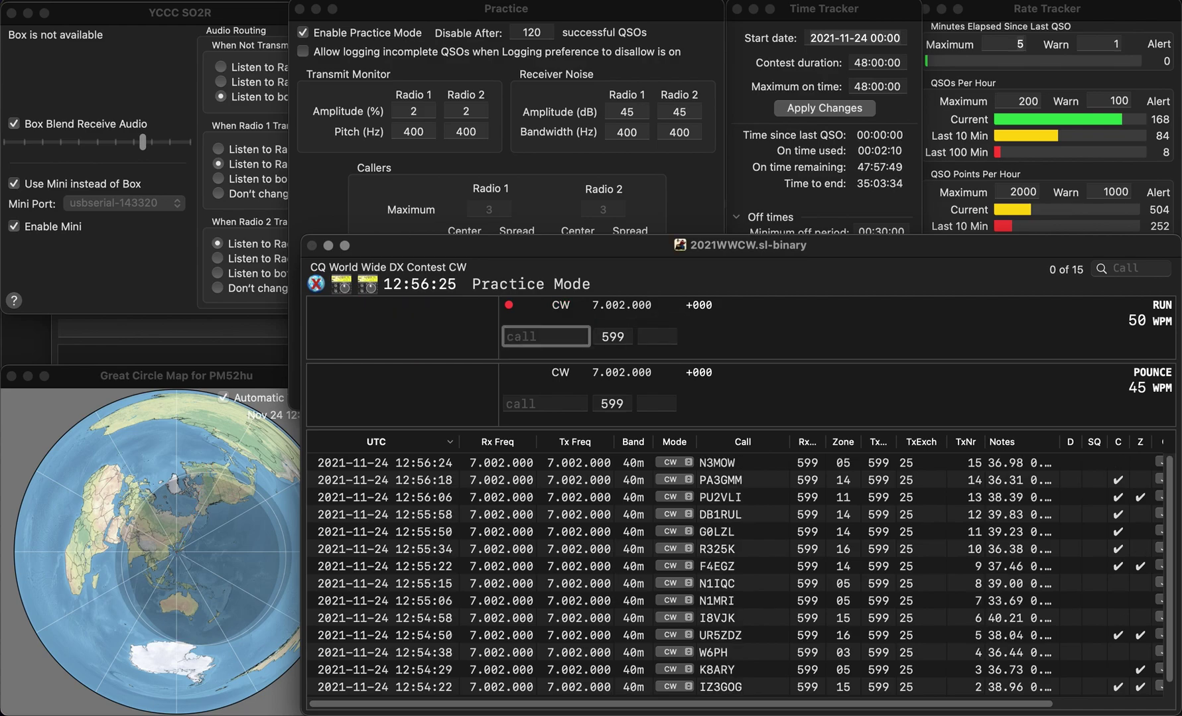
{"action": "type", "text": "KE0WPA"}
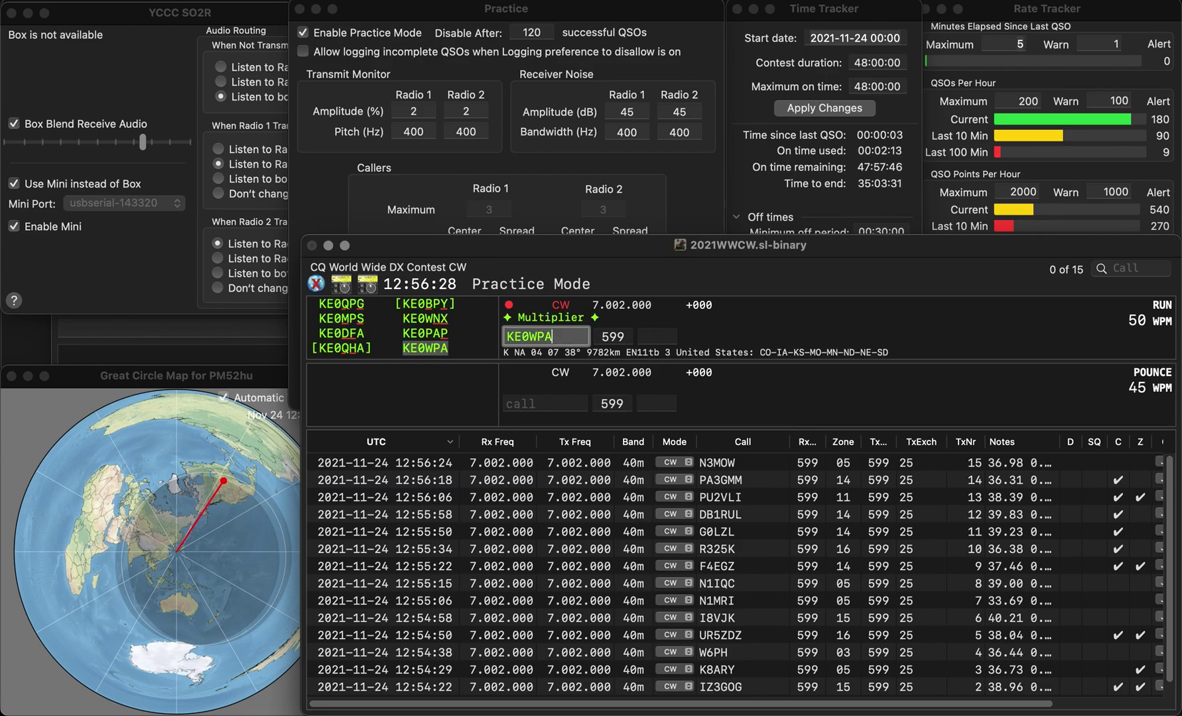
{"action": "key", "text": "Return"}
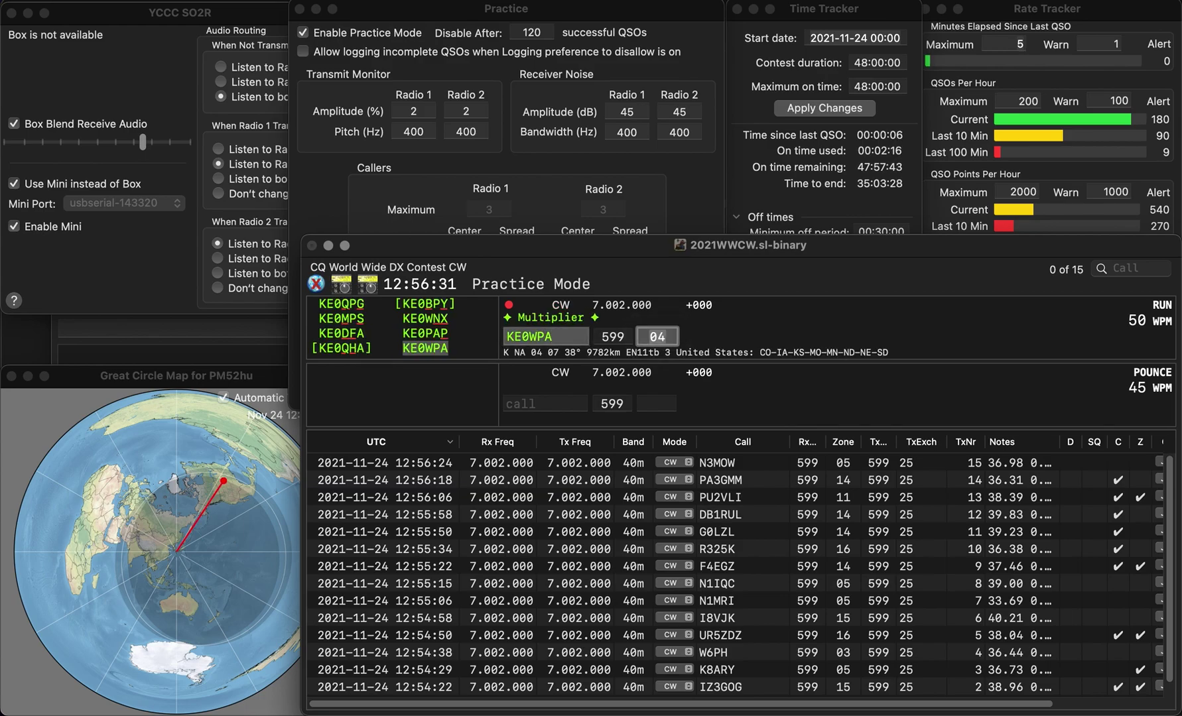
{"action": "key", "text": "Return"}
{"action": "type", "text": "DK4QN"}
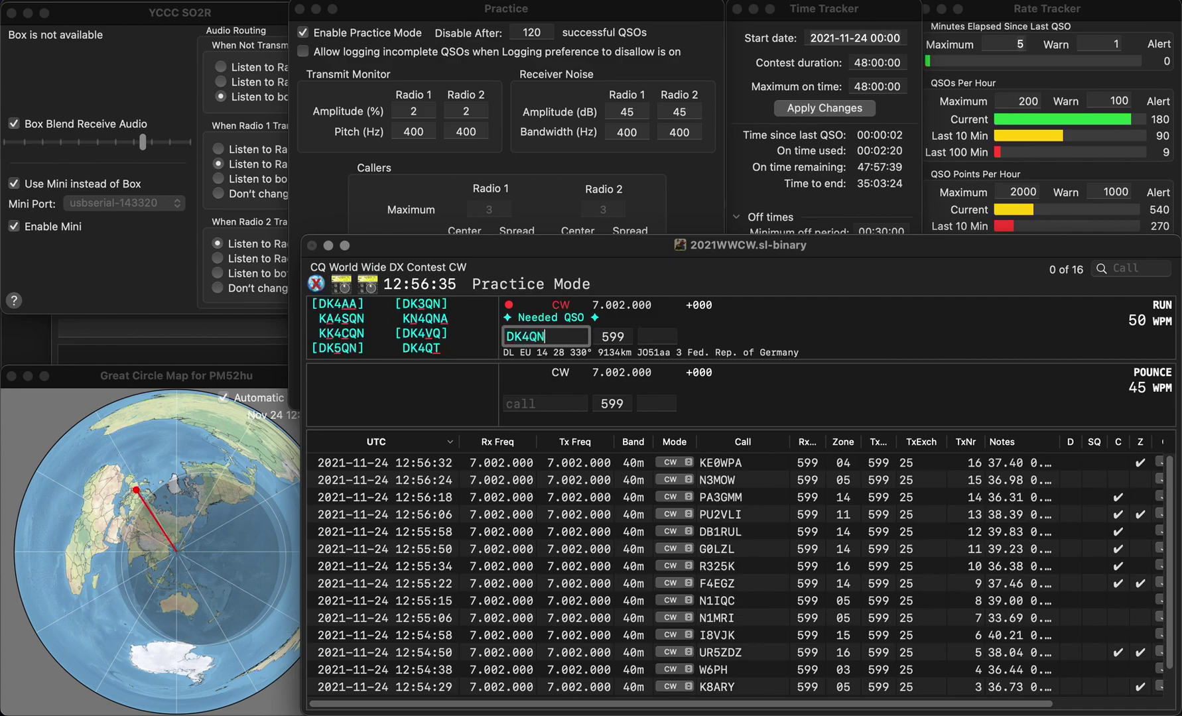
{"action": "key", "text": "Left"}
{"action": "key", "text": "Left"}
{"action": "key", "text": "Left"}
{"action": "key", "text": "BackSpace"}
{"action": "type", "text": "5"}
{"action": "key", "text": "space"}
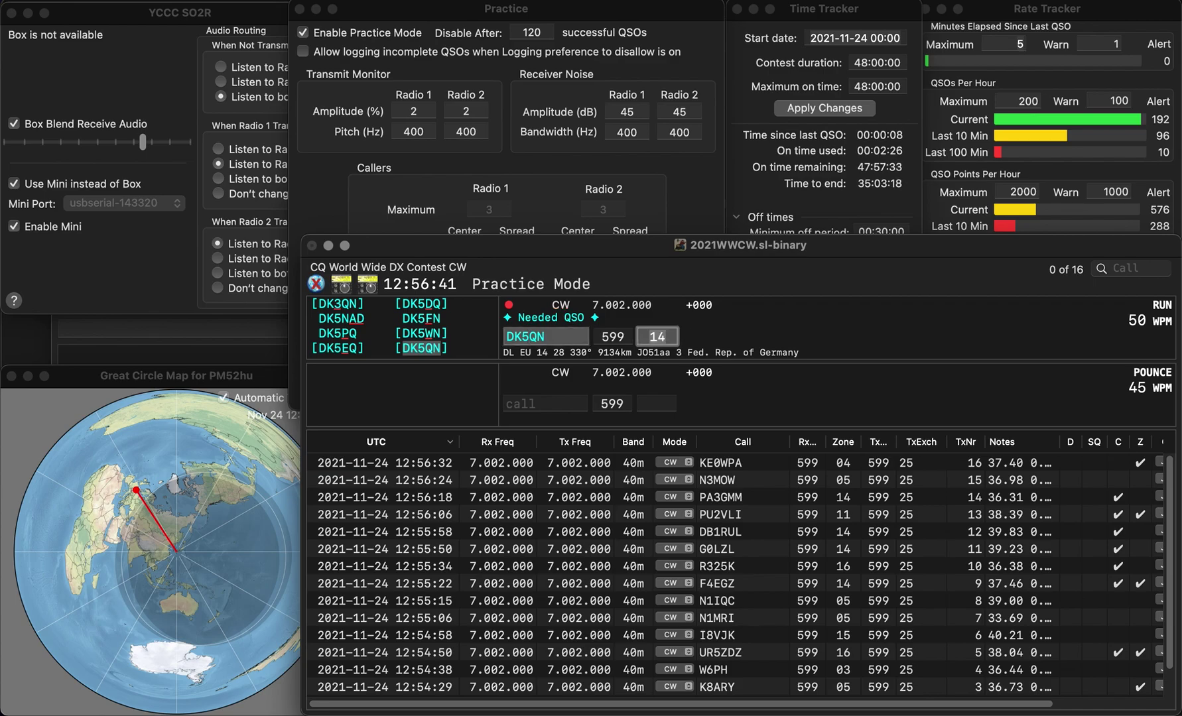
{"action": "key", "text": "Return"}
{"action": "type", "text": "JA"}
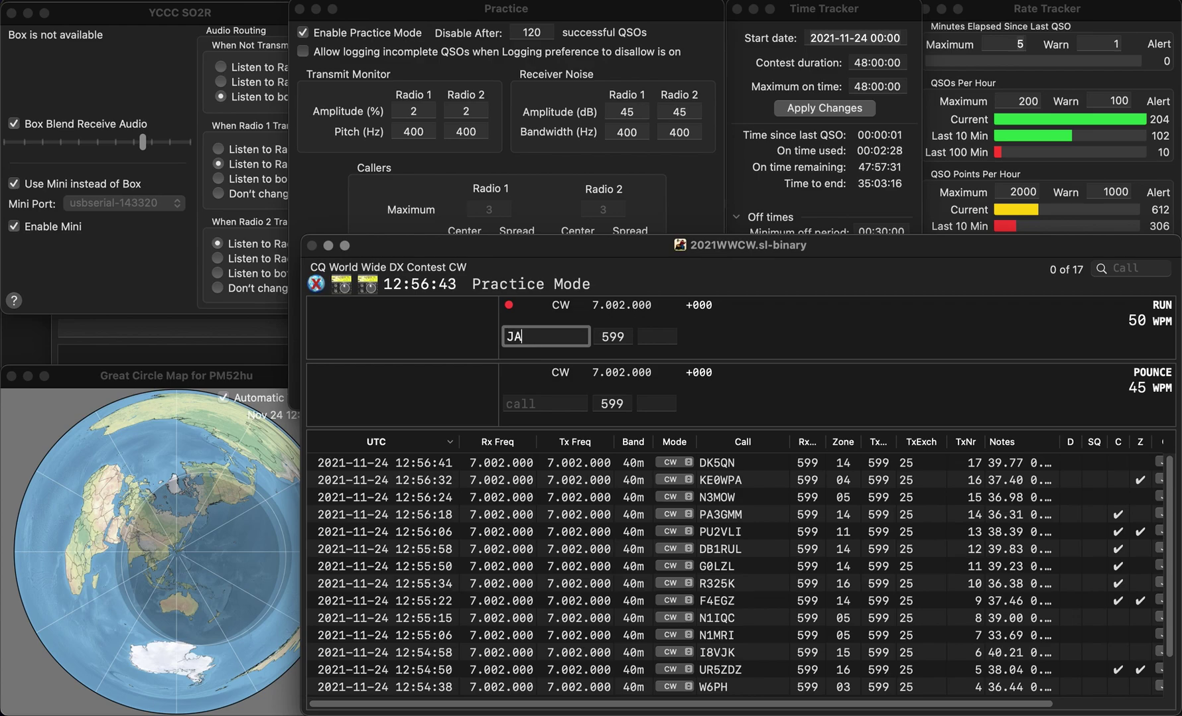
{"action": "type", "text": "3KKE"}
{"action": "key", "text": "Return"}
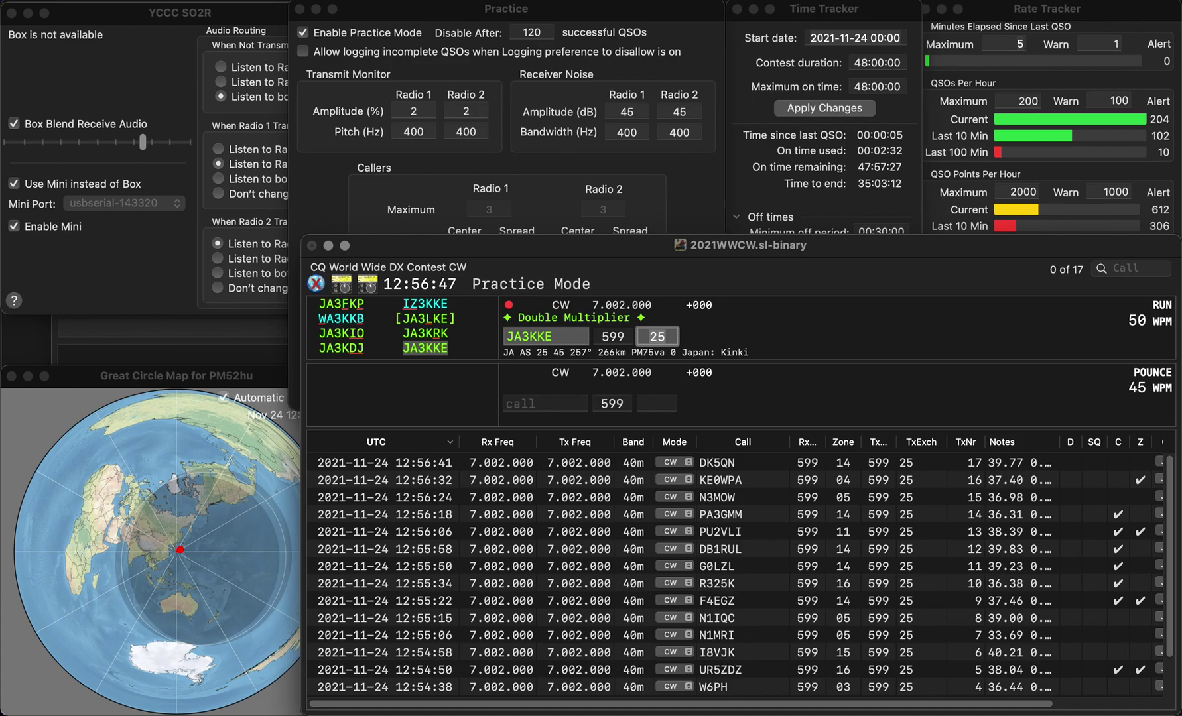
{"action": "key", "text": "Return"}
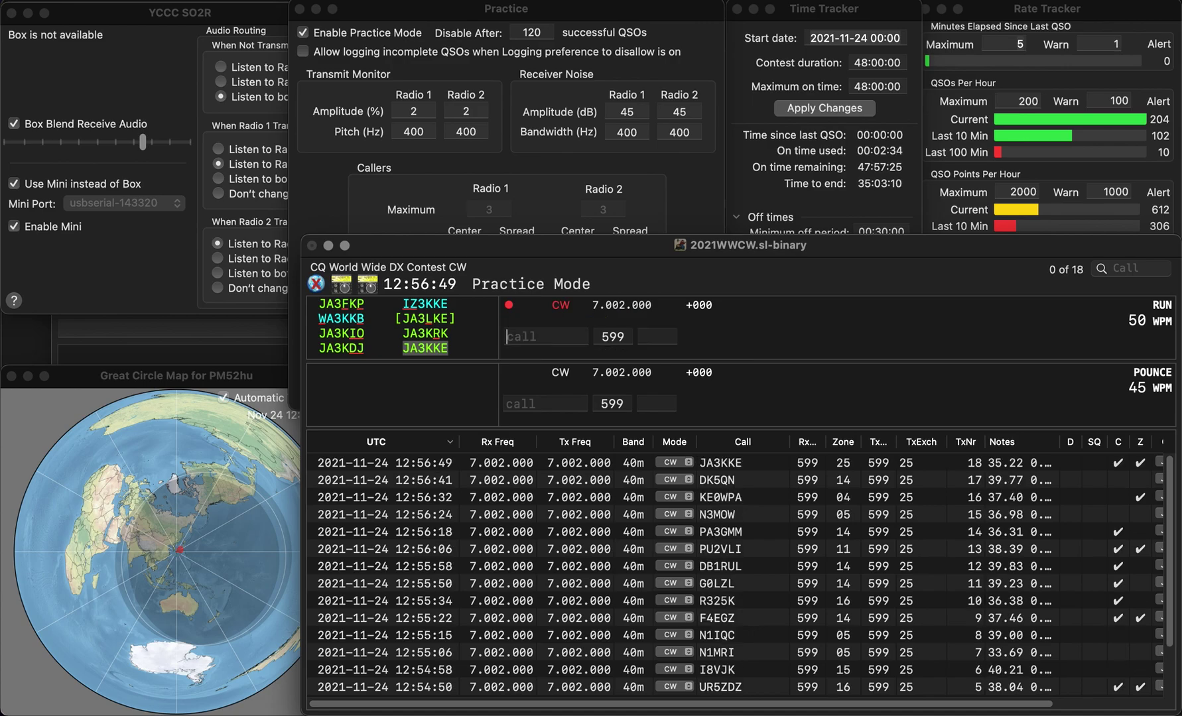
{"action": "type", "text": "UR3ABM"}
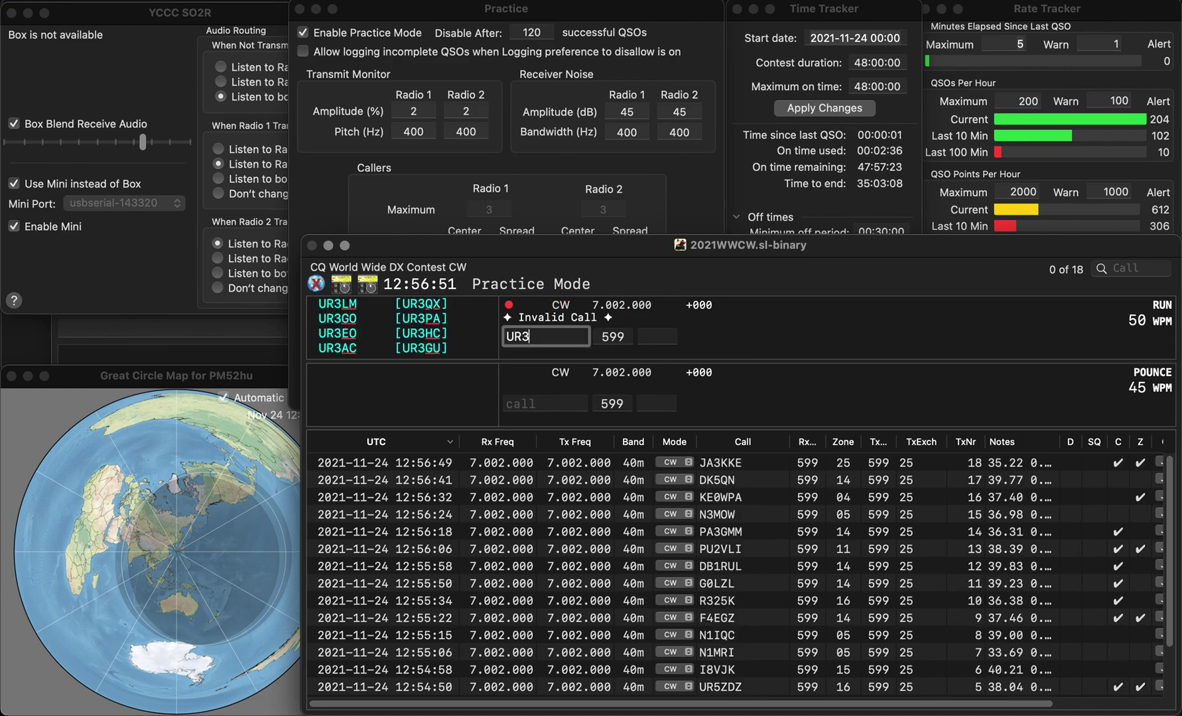
{"action": "key", "text": "Return"}
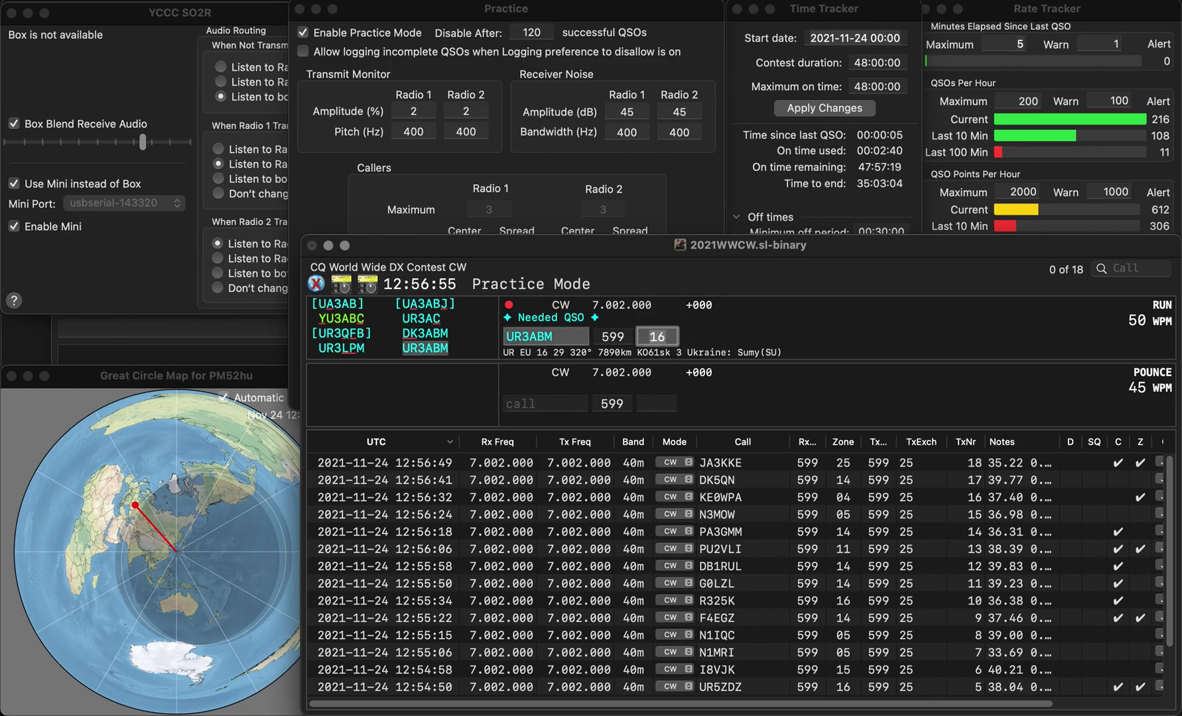
{"action": "key", "text": "Return"}
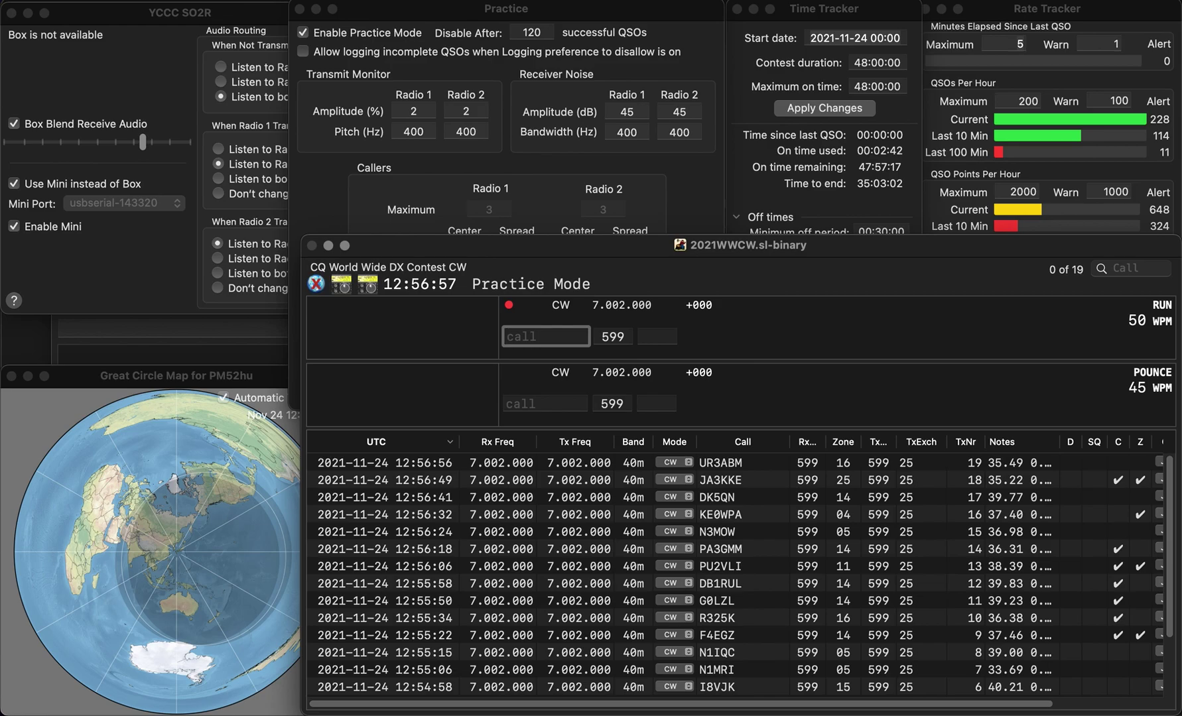
{"action": "type", "text": "ZN2"}
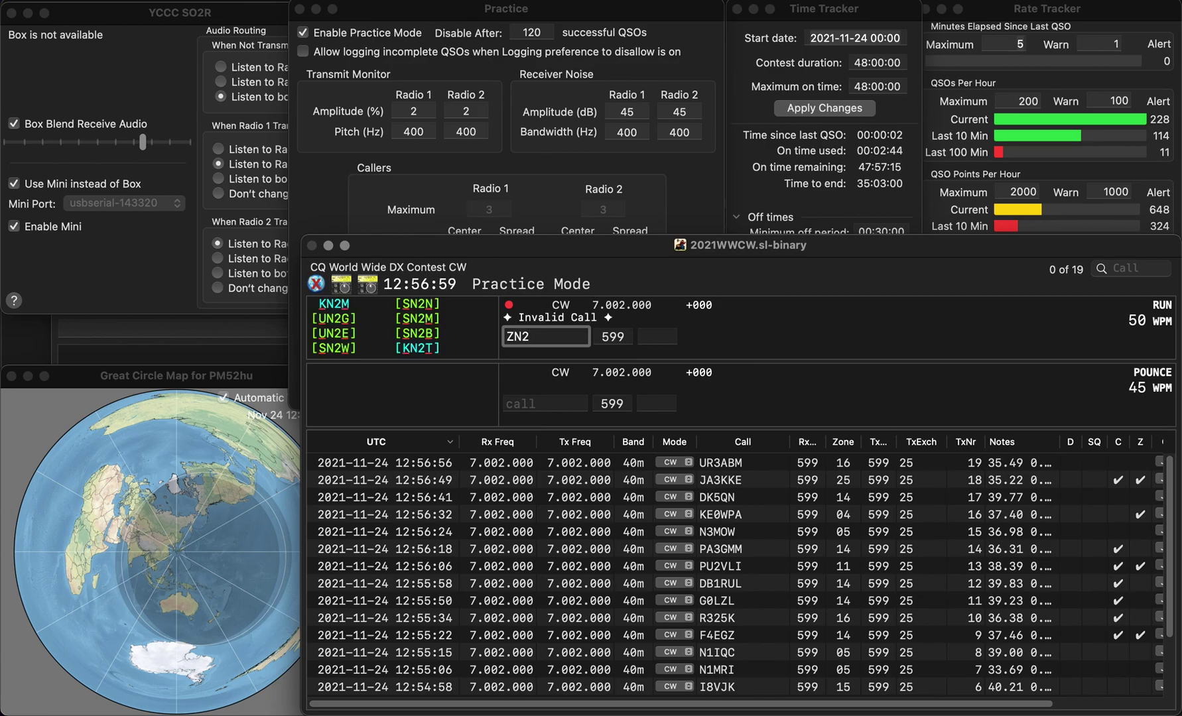
{"action": "type", "text": "SPK"}
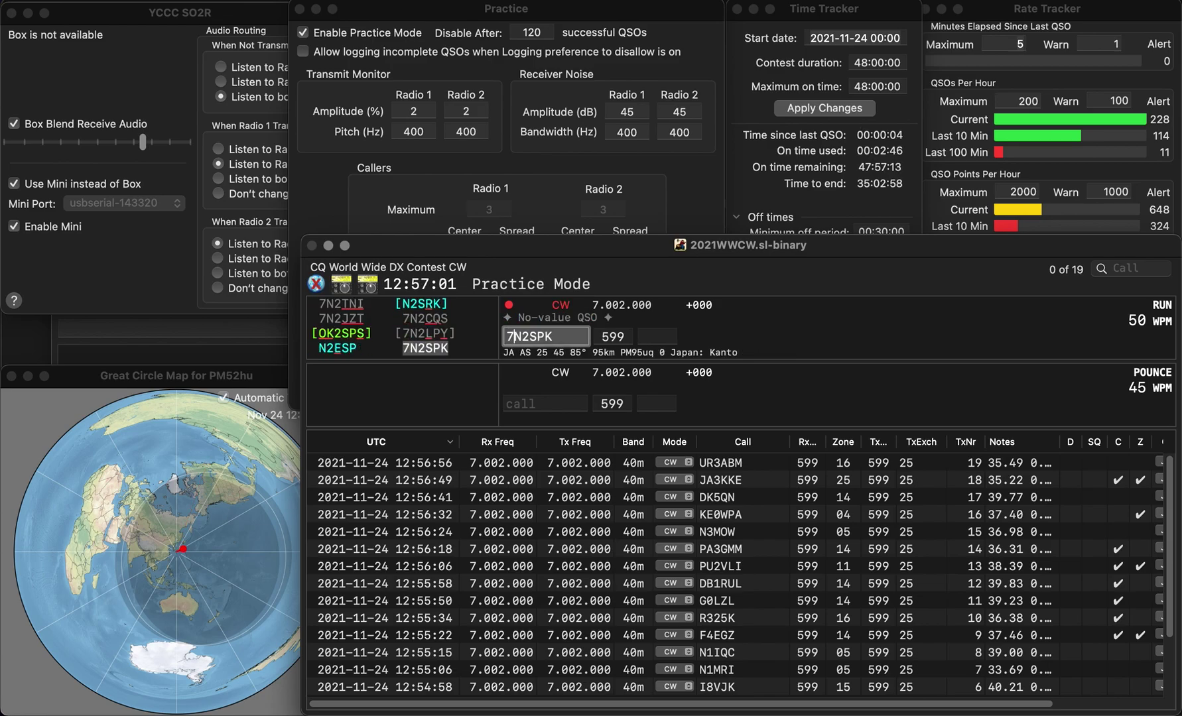
{"action": "key", "text": "Tab"}
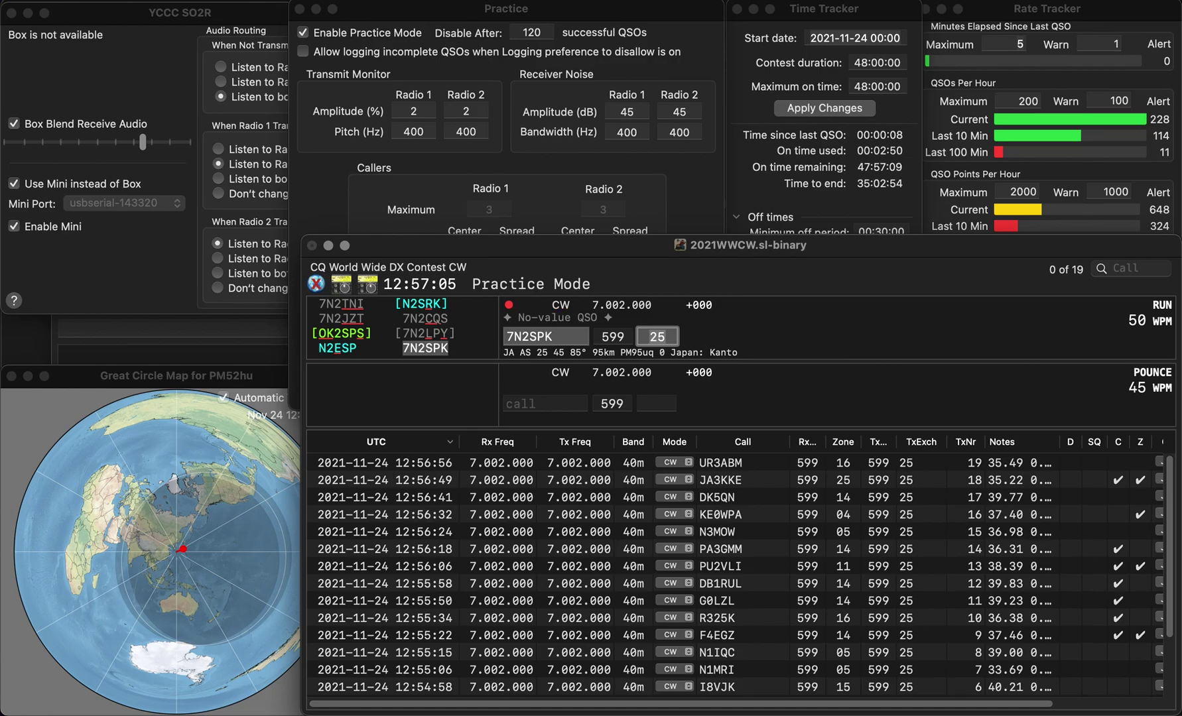
{"action": "key", "text": "Return"}
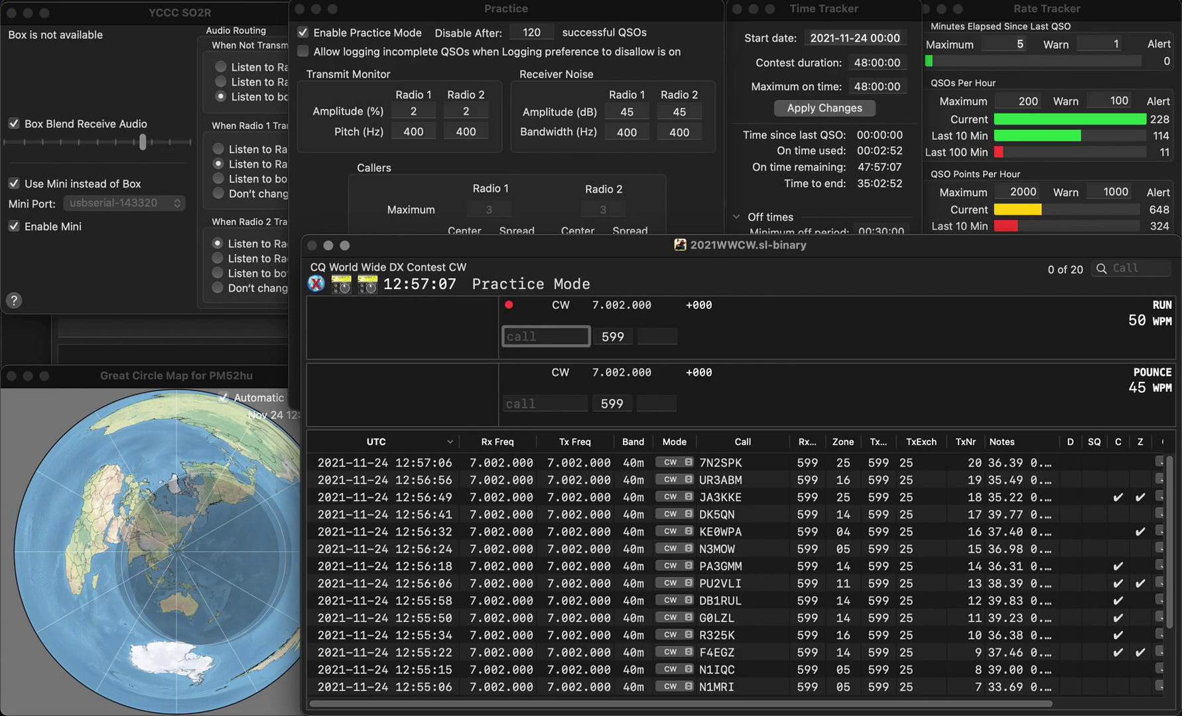
Enter the next caller, correct the SP51 prefix so the call is S51AD, and log the contact with report 599 and zone 15
{"action": "type", "text": "SP51S"}
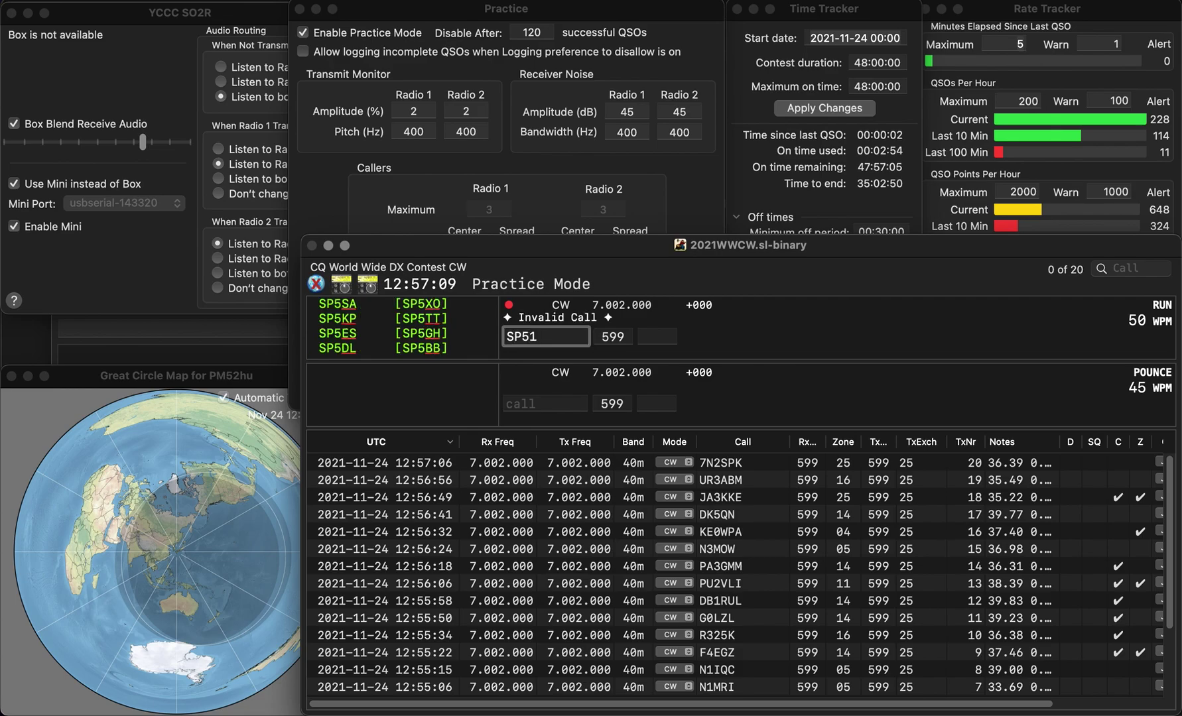
{"action": "key", "text": "BackSpace"}
{"action": "type", "text": "AD"}
{"action": "key", "text": "Left"}
{"action": "key", "text": "Left"}
{"action": "key", "text": "Left"}
{"action": "key", "text": "Left"}
{"action": "key", "text": "BackSpace"}
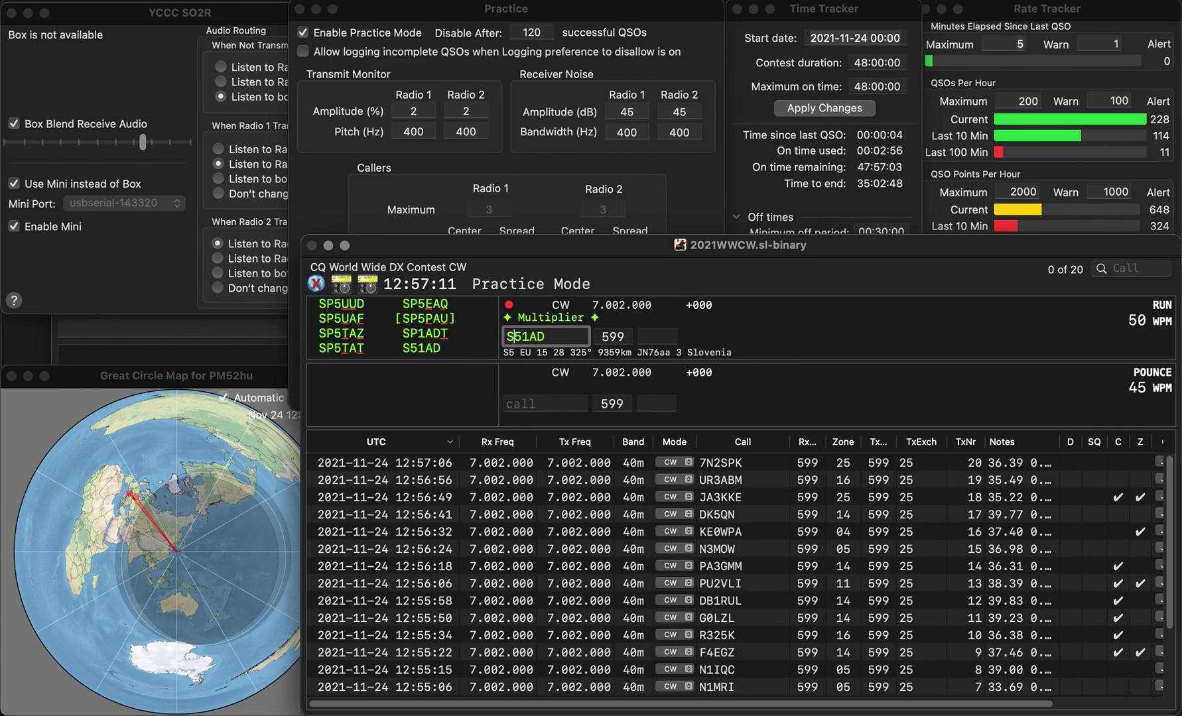
{"action": "key", "text": "Return"}
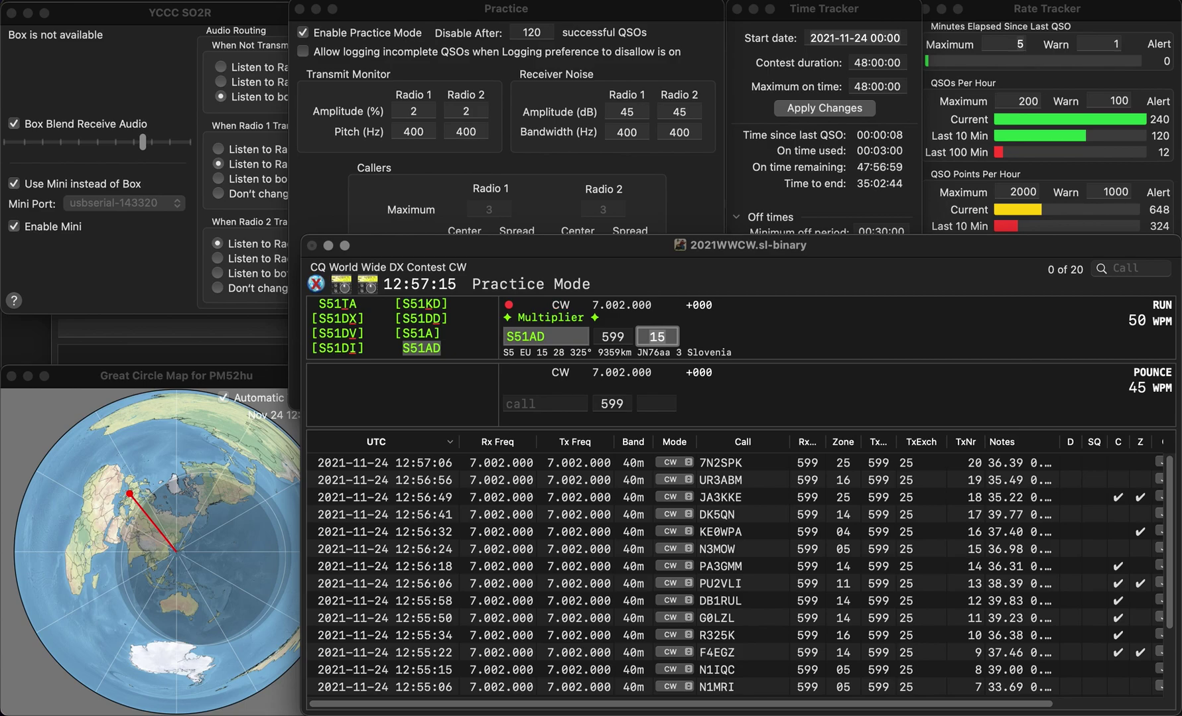
{"action": "key", "text": "Return"}
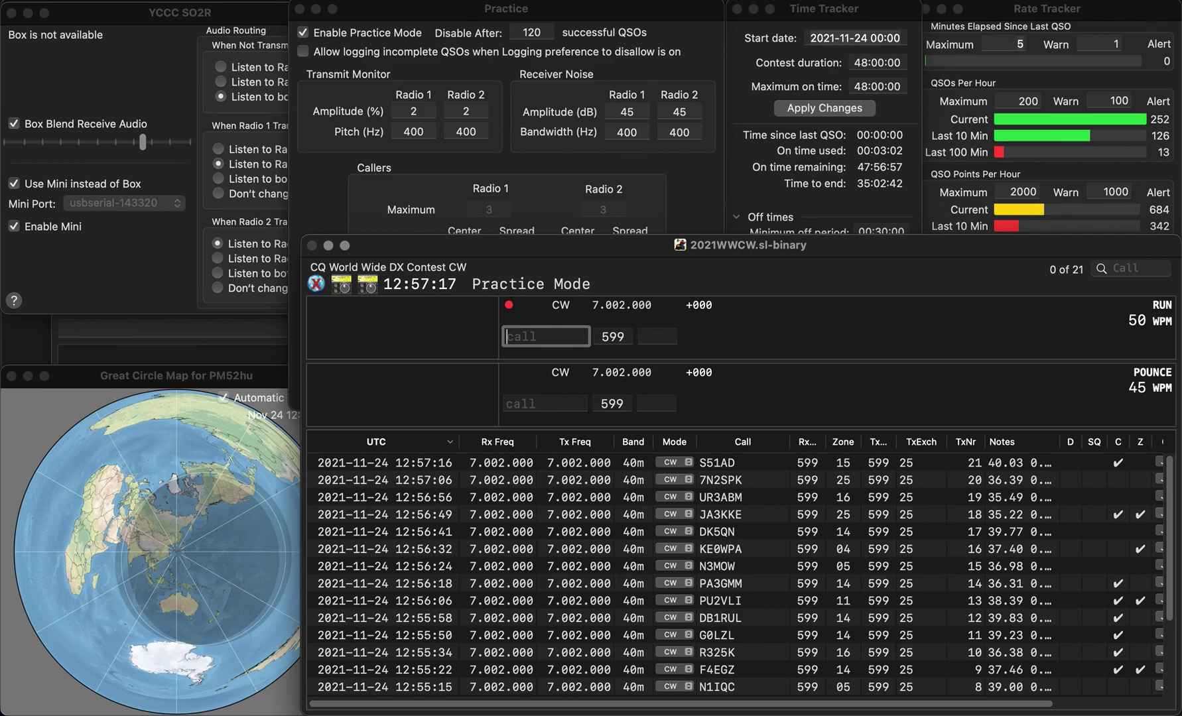
{"action": "type", "text": "DU1U"}
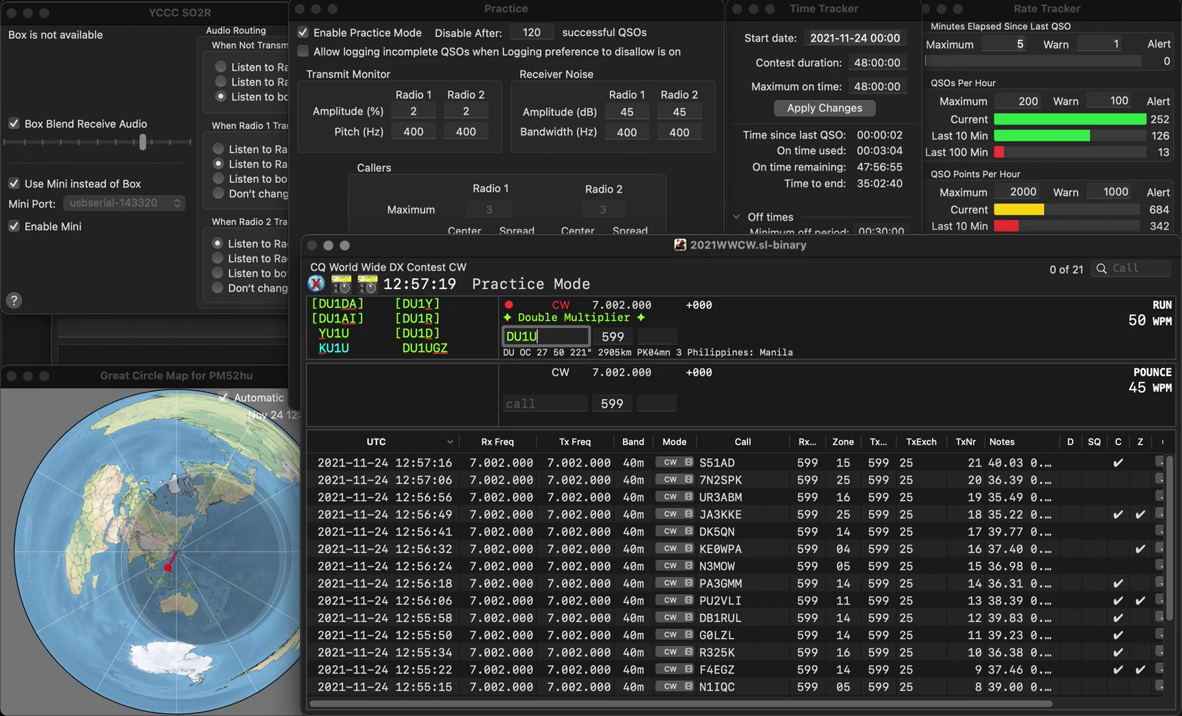
{"action": "type", "text": "GZ"}
{"action": "key", "text": "Return"}
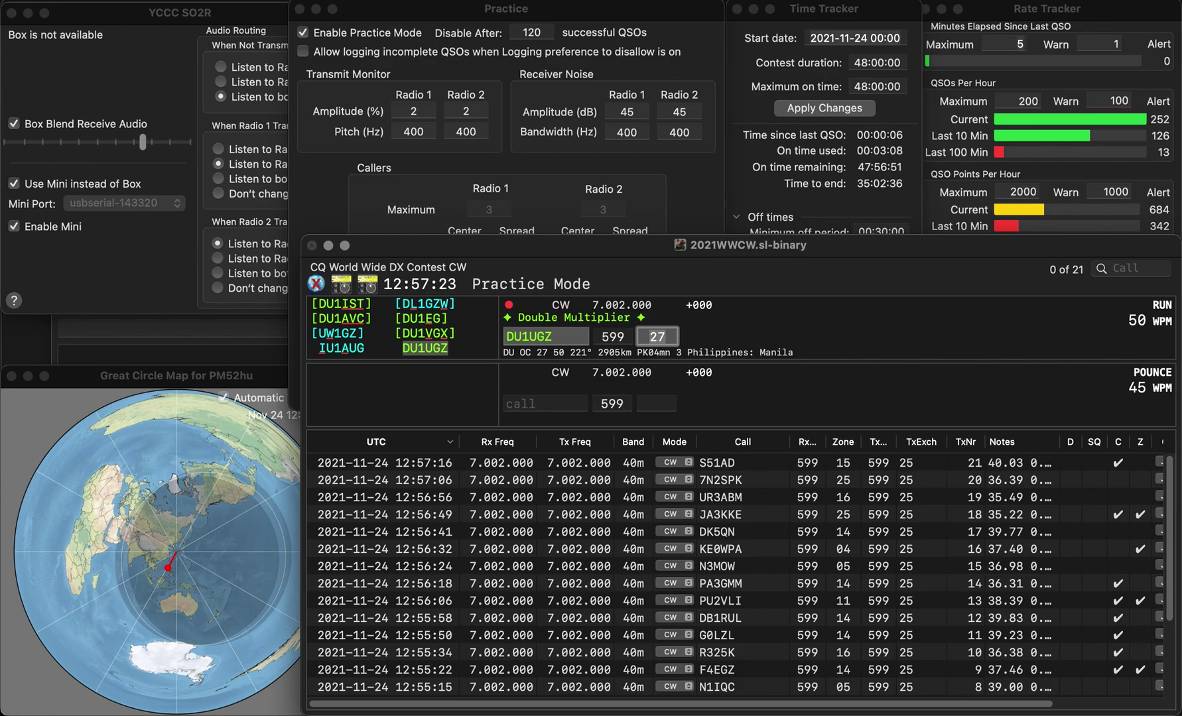
{"action": "key", "text": "Return"}
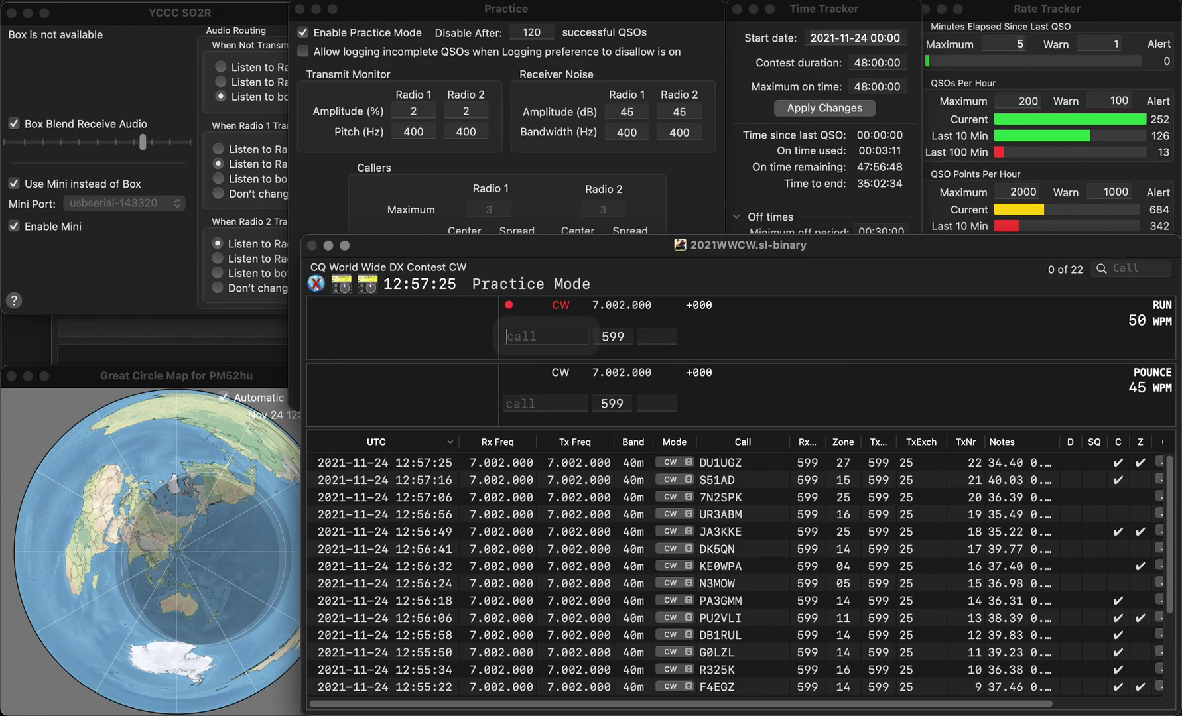
Enter the next caller as 9A3IK, correct the call to 9A2IK, and log the contact with report 599 and zone 15
{"action": "type", "text": "9A3I"}
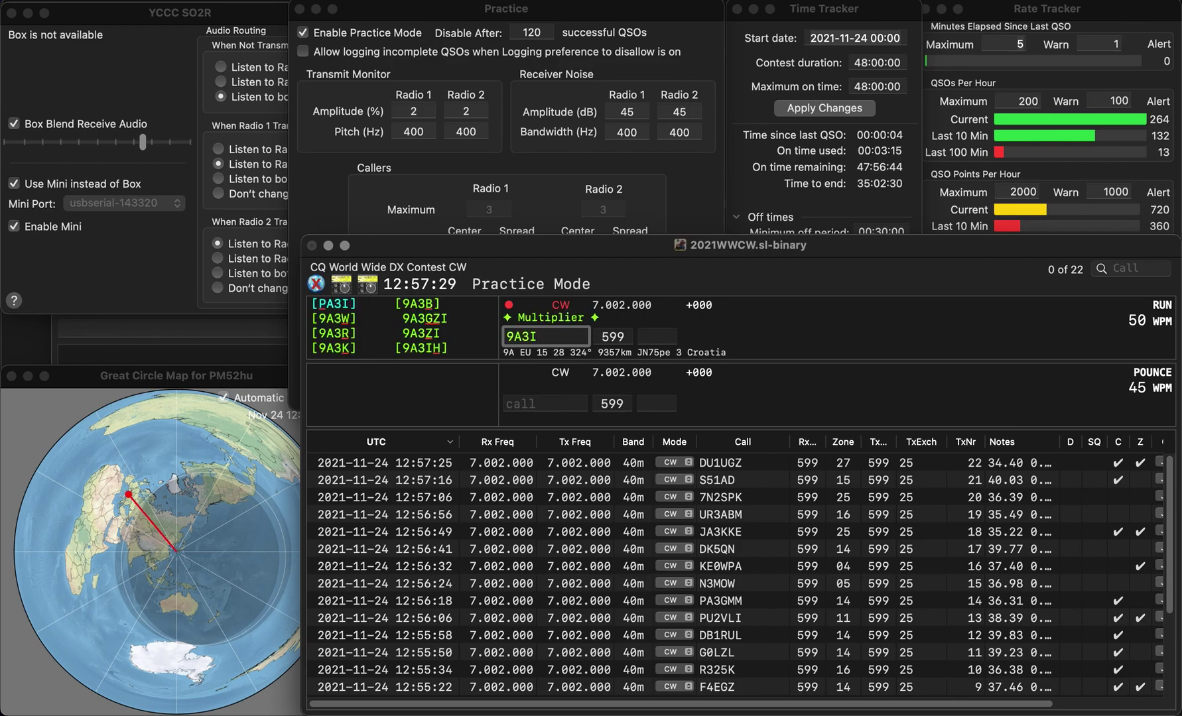
{"action": "type", "text": "K"}
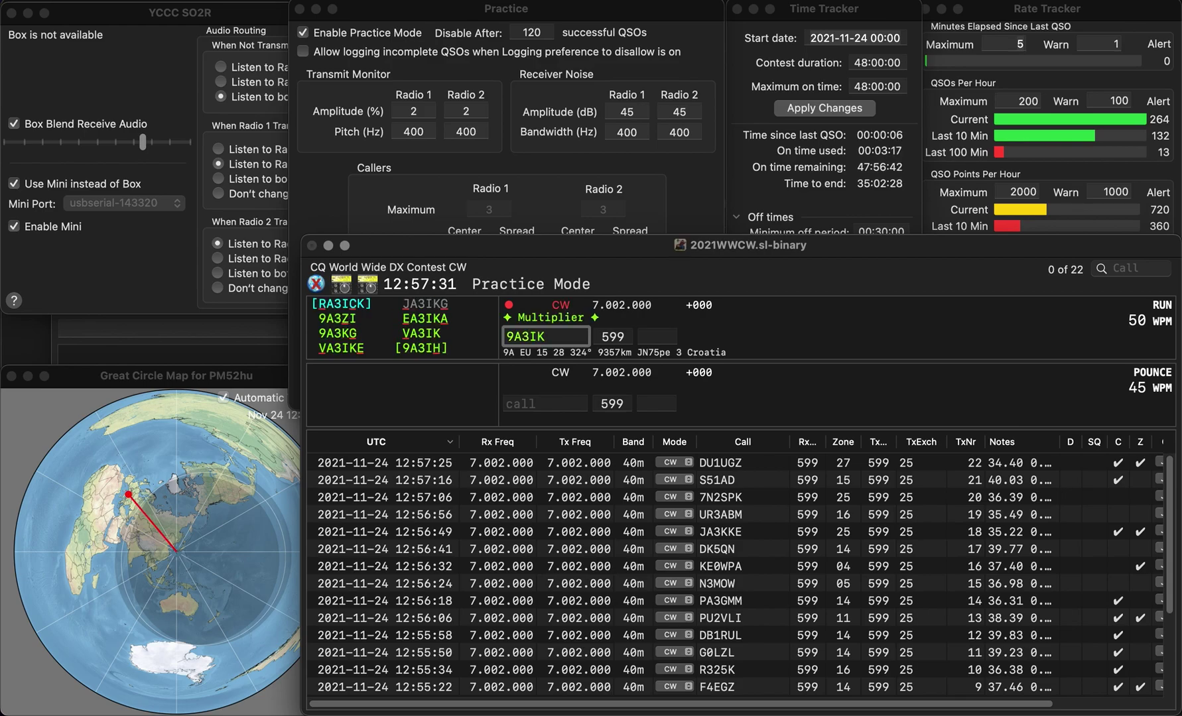
{"action": "left_click", "coordinate": [526, 336]}
{"action": "key", "text": "BackSpace"}
{"action": "type", "text": "2"}
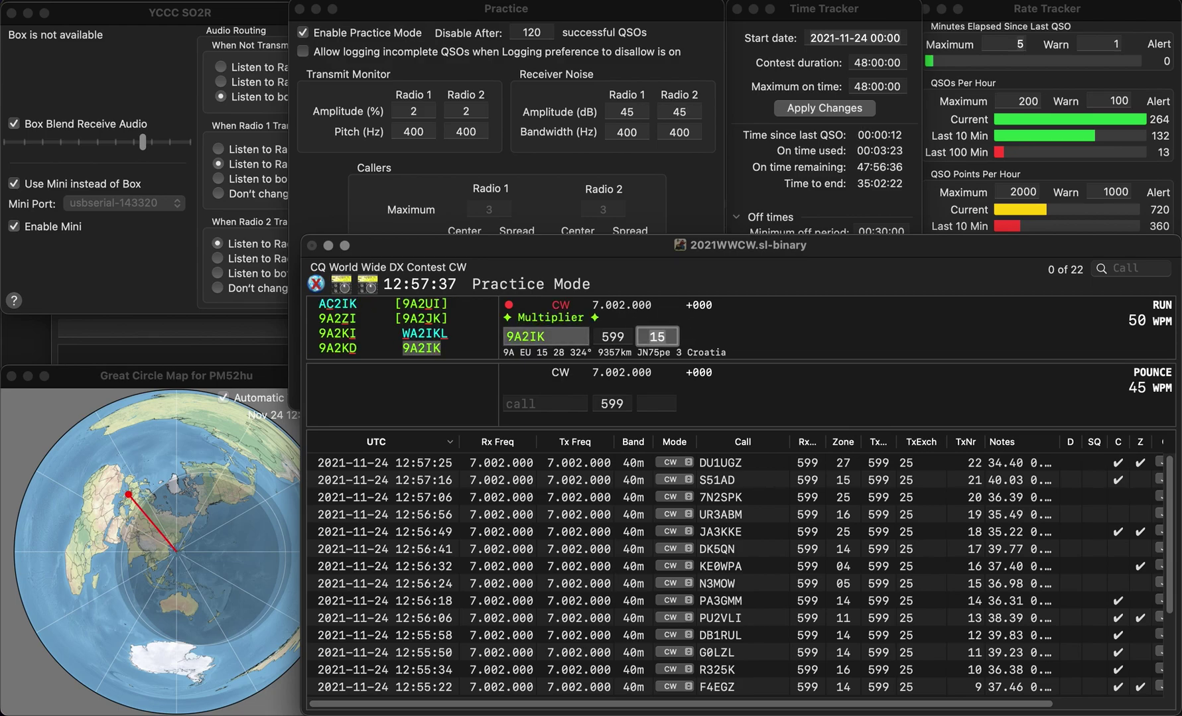
{"action": "key", "text": "Return"}
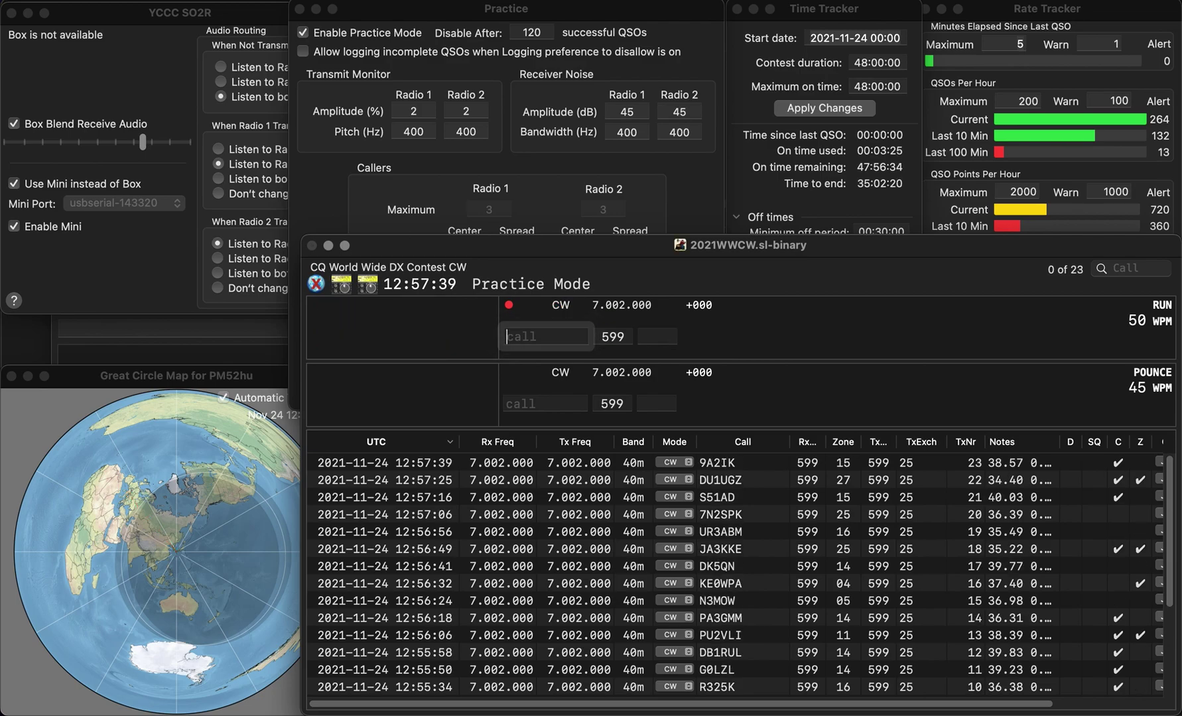
{"action": "type", "text": "G6CDX"}
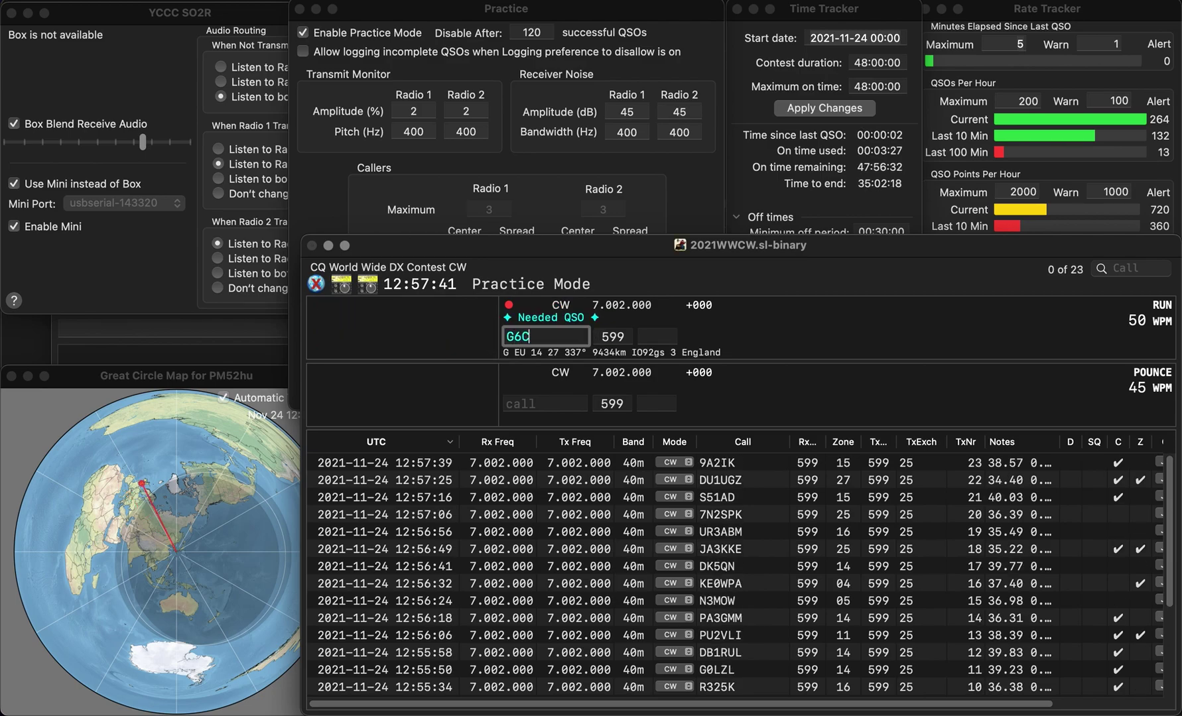
{"action": "key", "text": "Tab"}
{"action": "left_click", "coordinate": [522, 337]}
{"action": "key", "text": "BackSpace"}
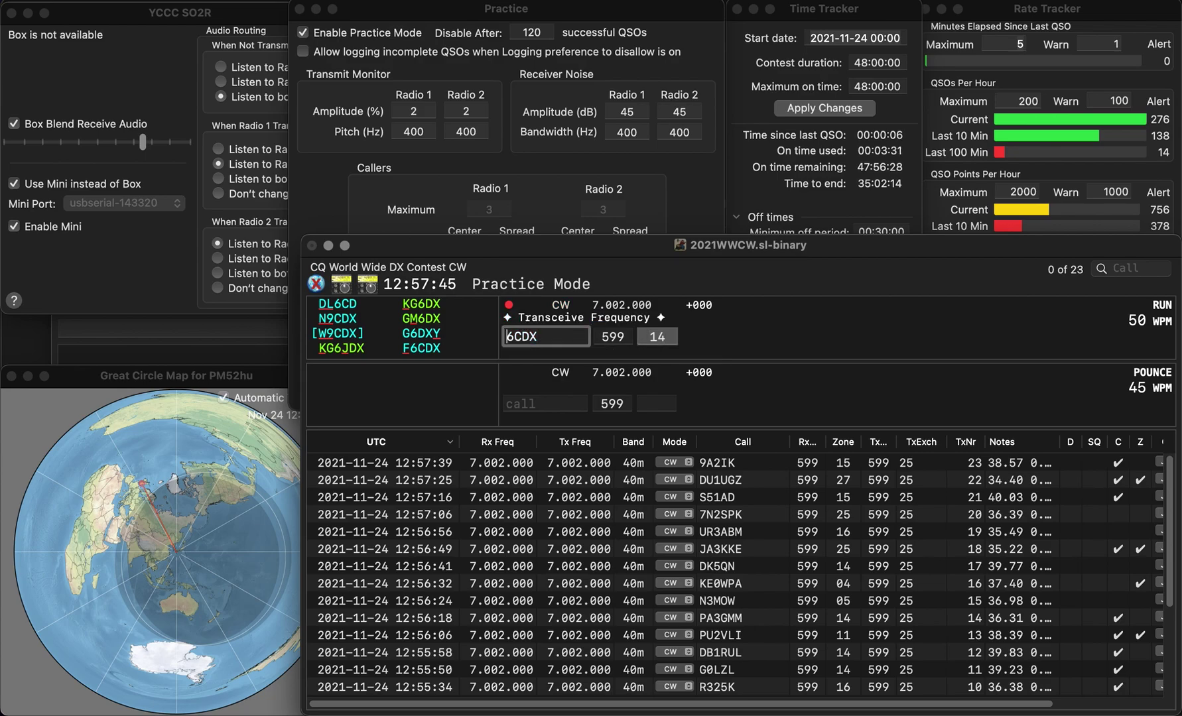
{"action": "type", "text": "F"}
{"action": "key", "text": "Tab"}
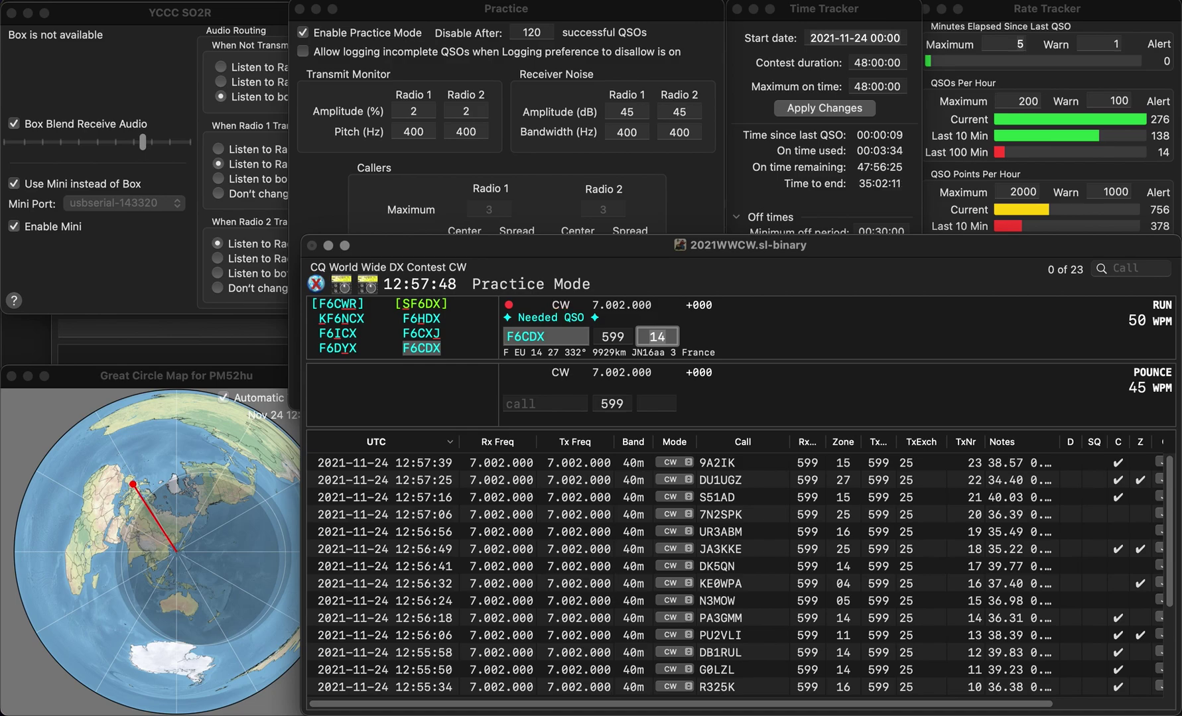
{"action": "key", "text": "Return"}
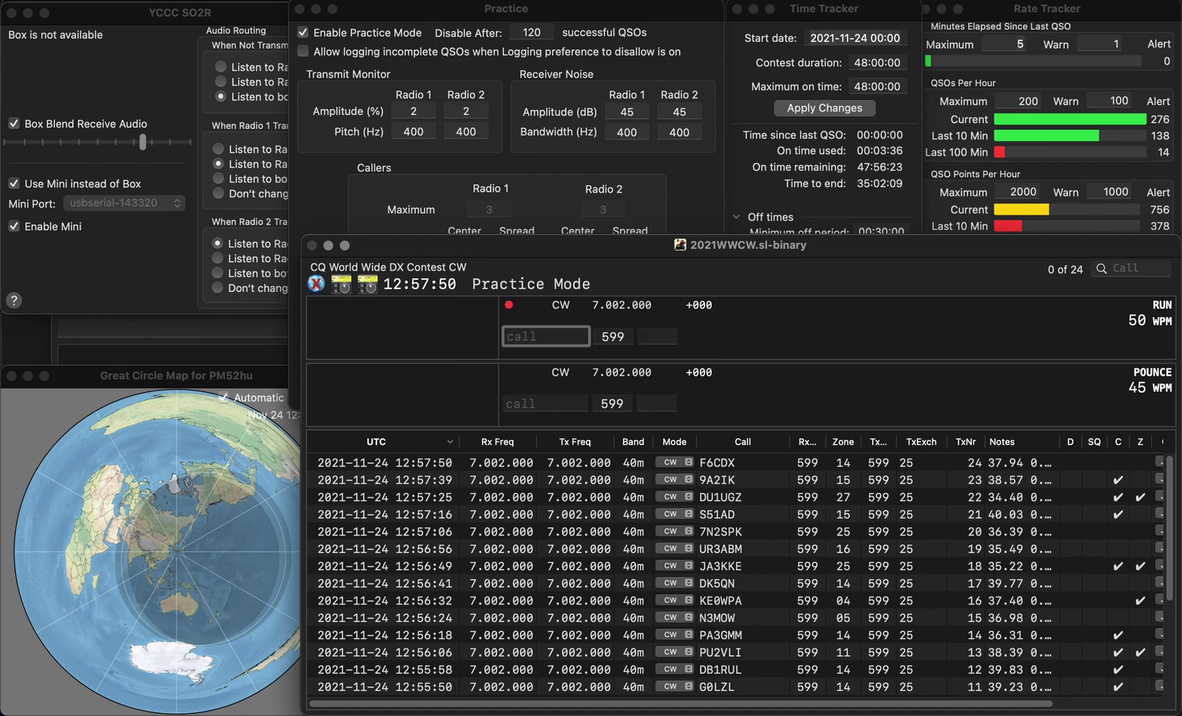
{"action": "type", "text": "EA1T"}
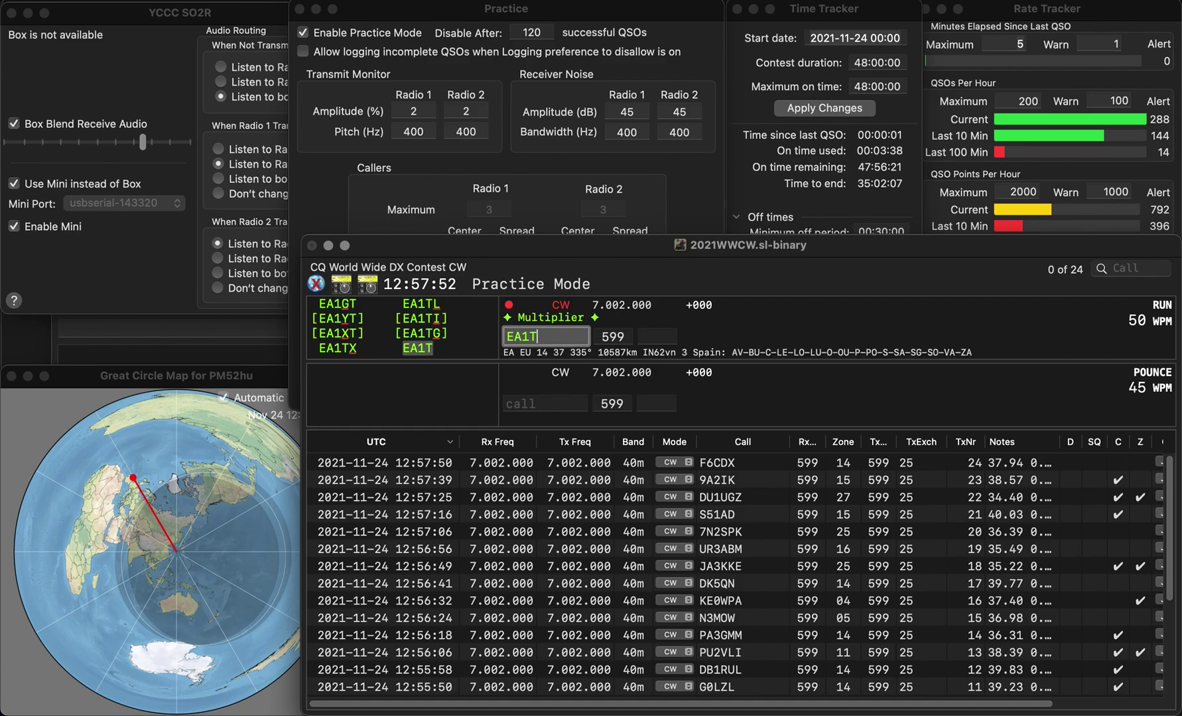
{"action": "key", "text": "space"}
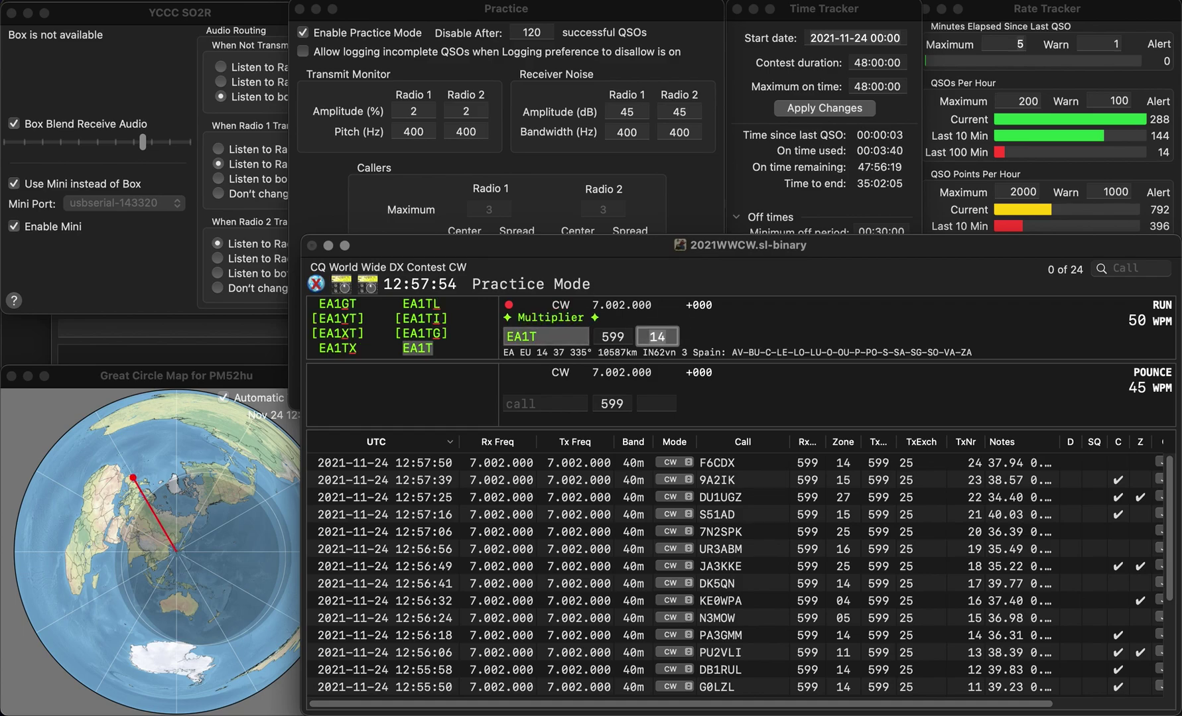
{"action": "key", "text": "Return"}
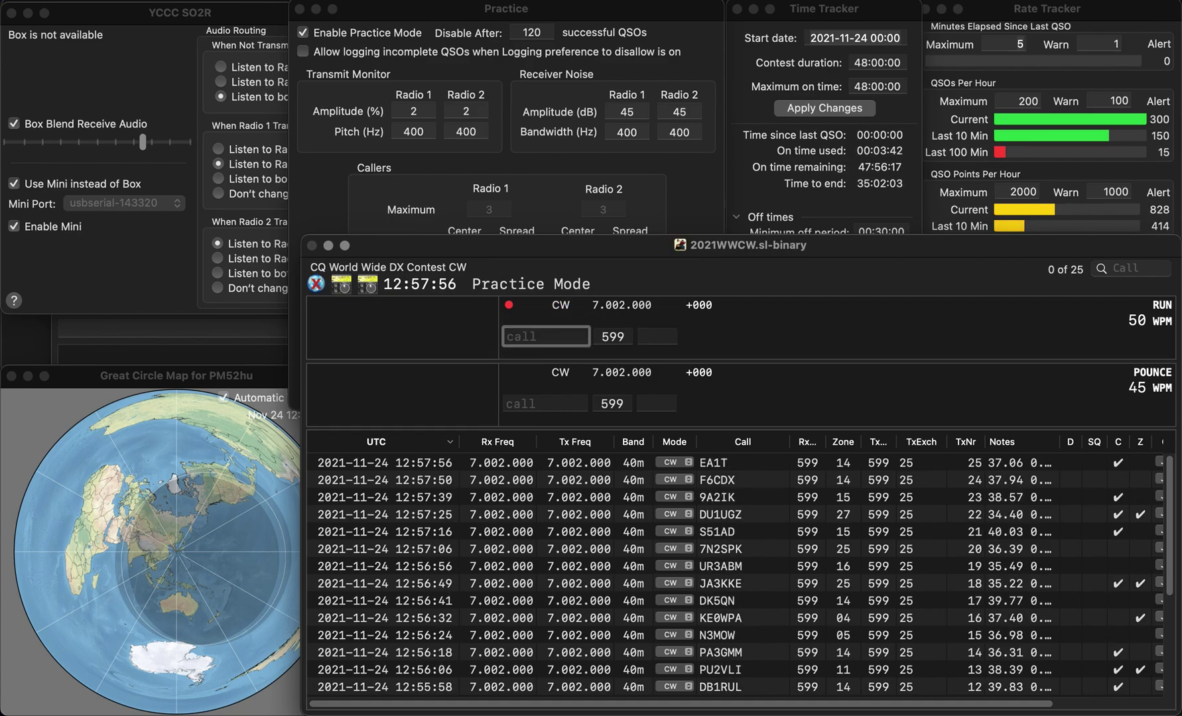
{"action": "type", "text": "WA8"}
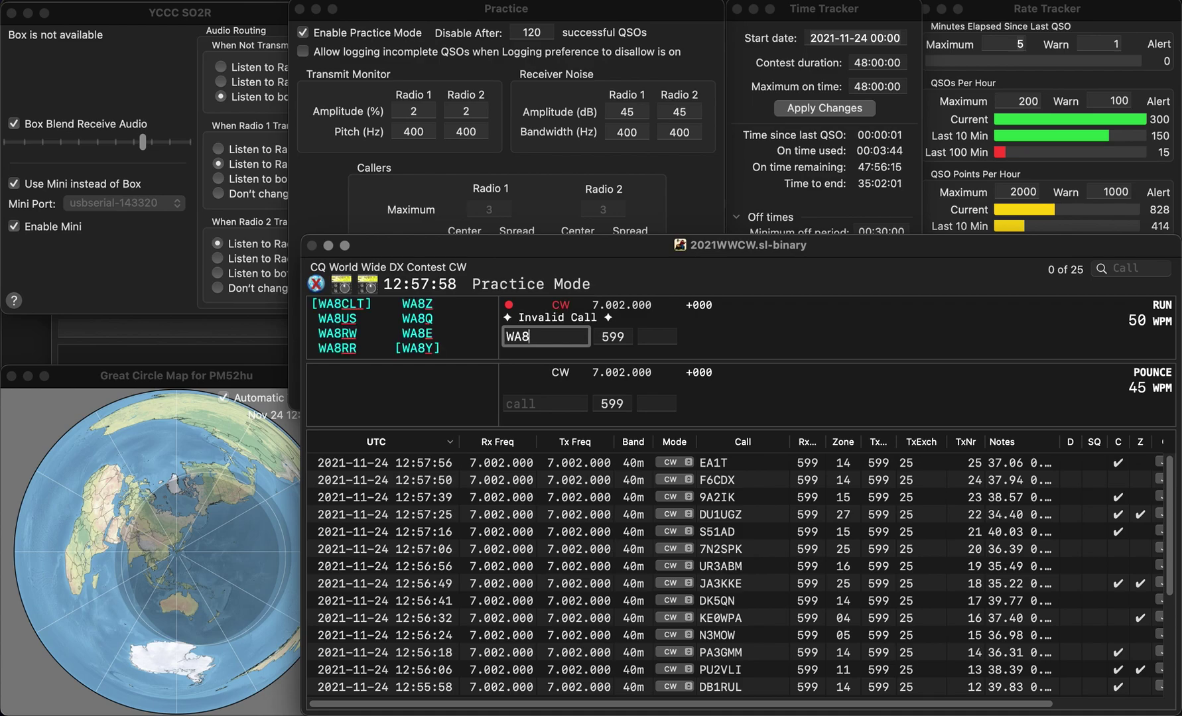
{"action": "type", "text": "YUZ"}
{"action": "key", "text": "Return"}
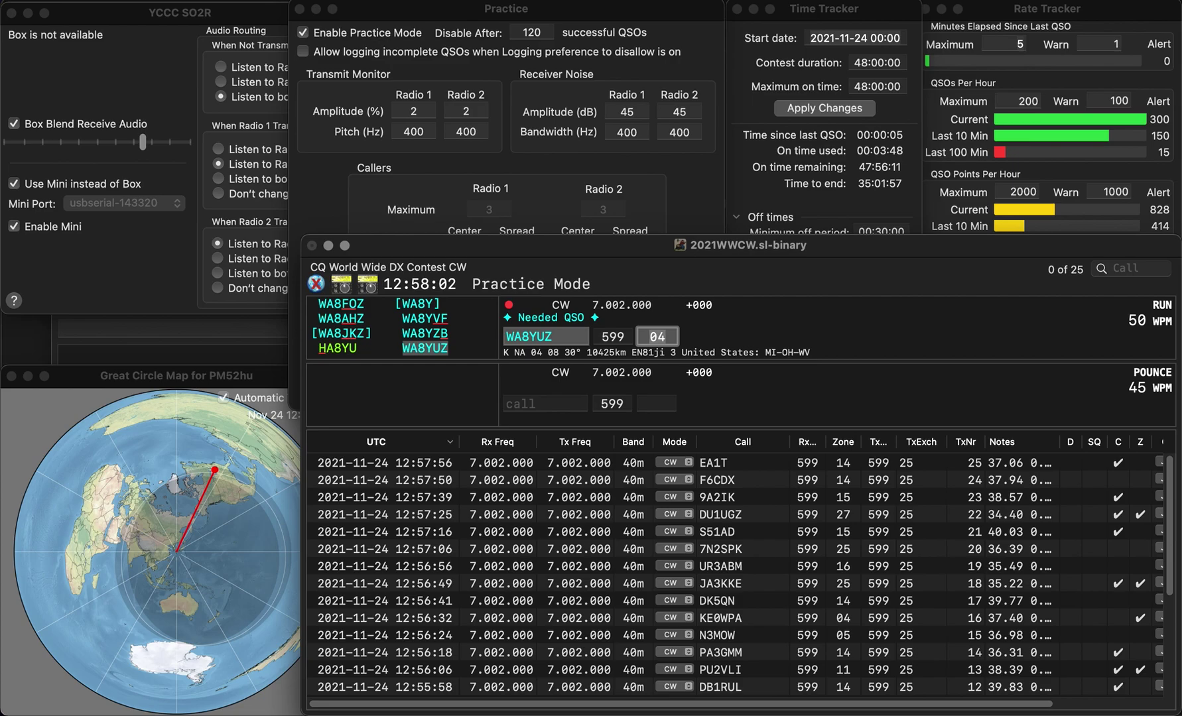
{"action": "key", "text": "Return"}
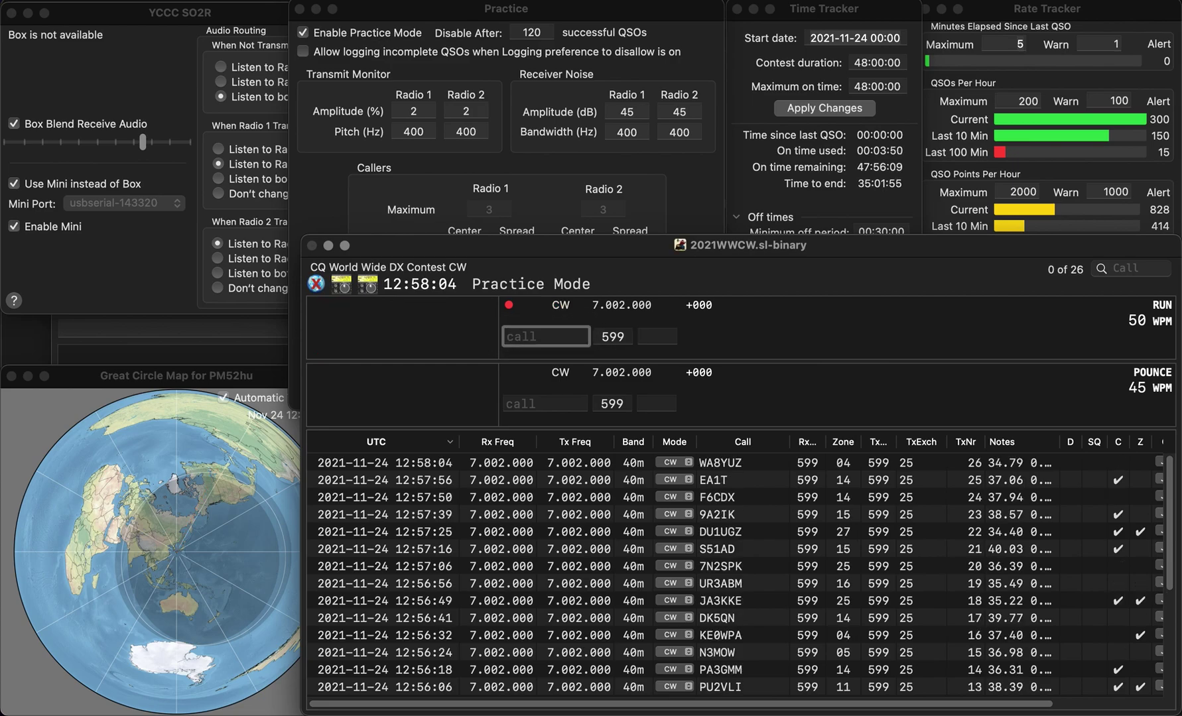
{"action": "type", "text": "G4ELW"}
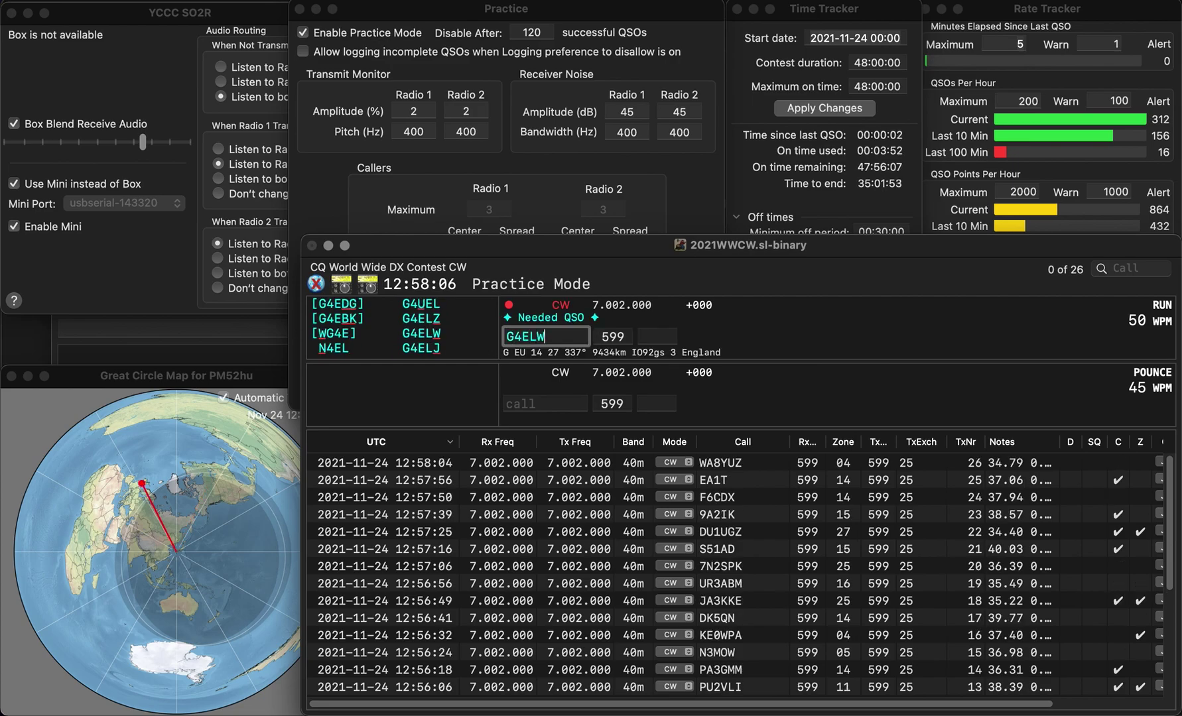
{"action": "key", "text": "Return"}
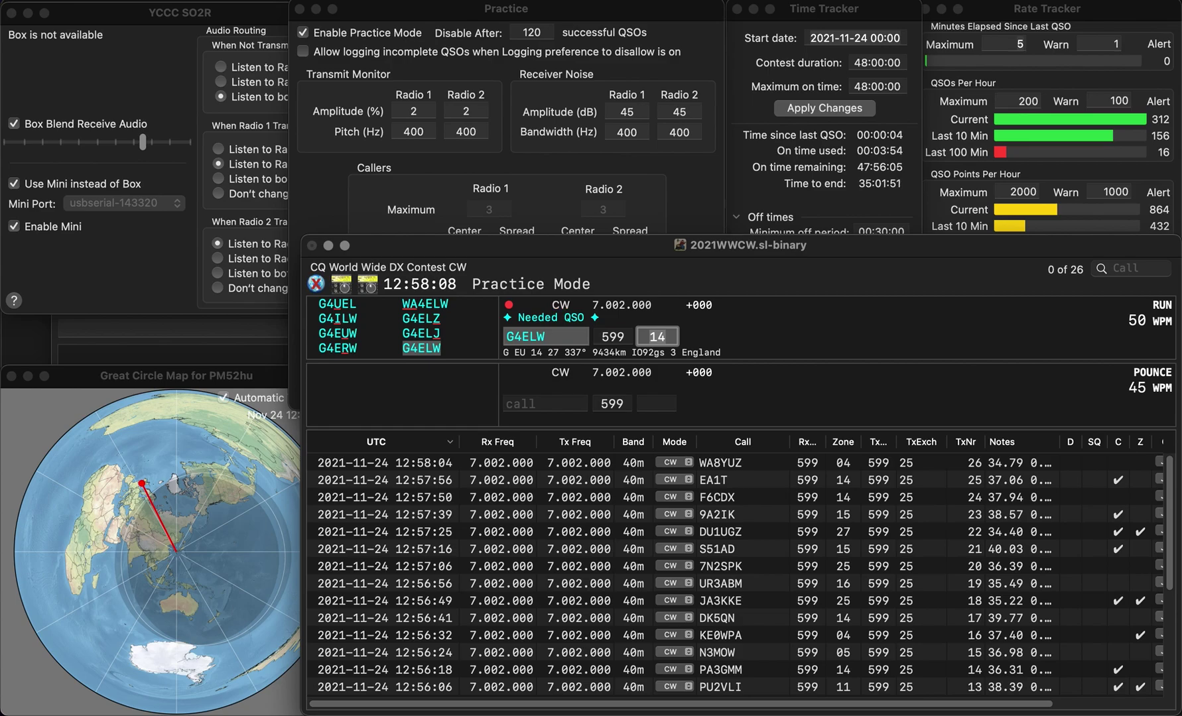
{"action": "key", "text": "Return"}
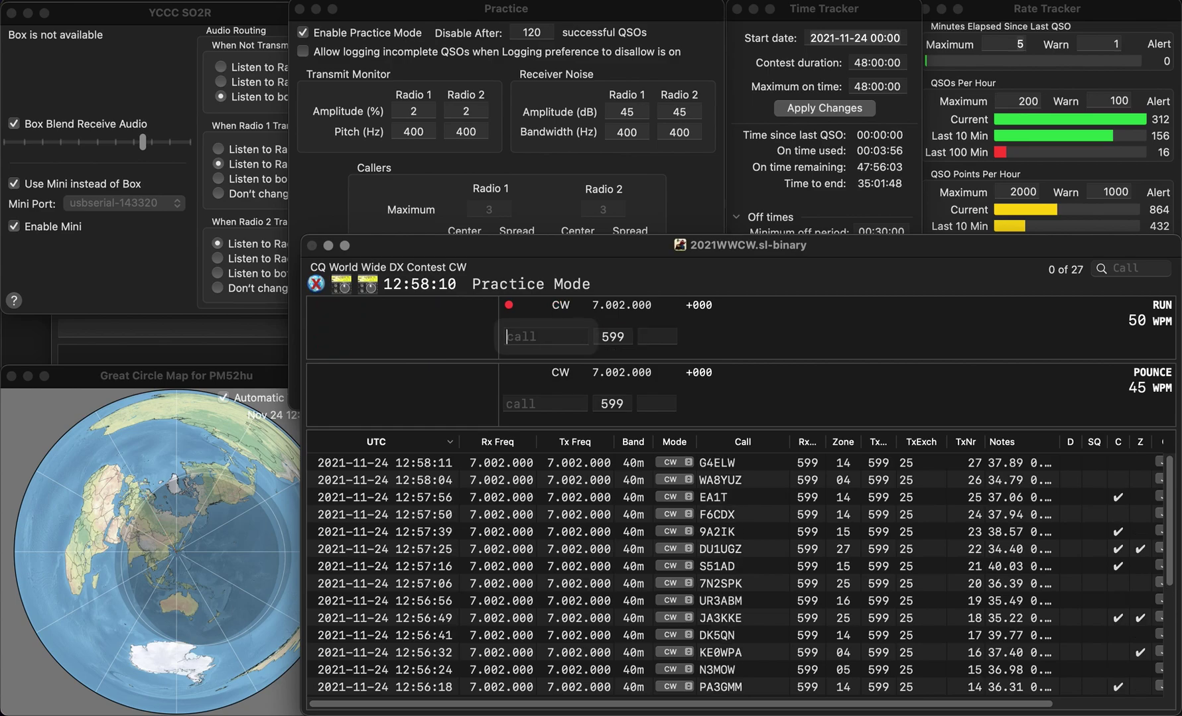
{"action": "type", "text": "R9"}
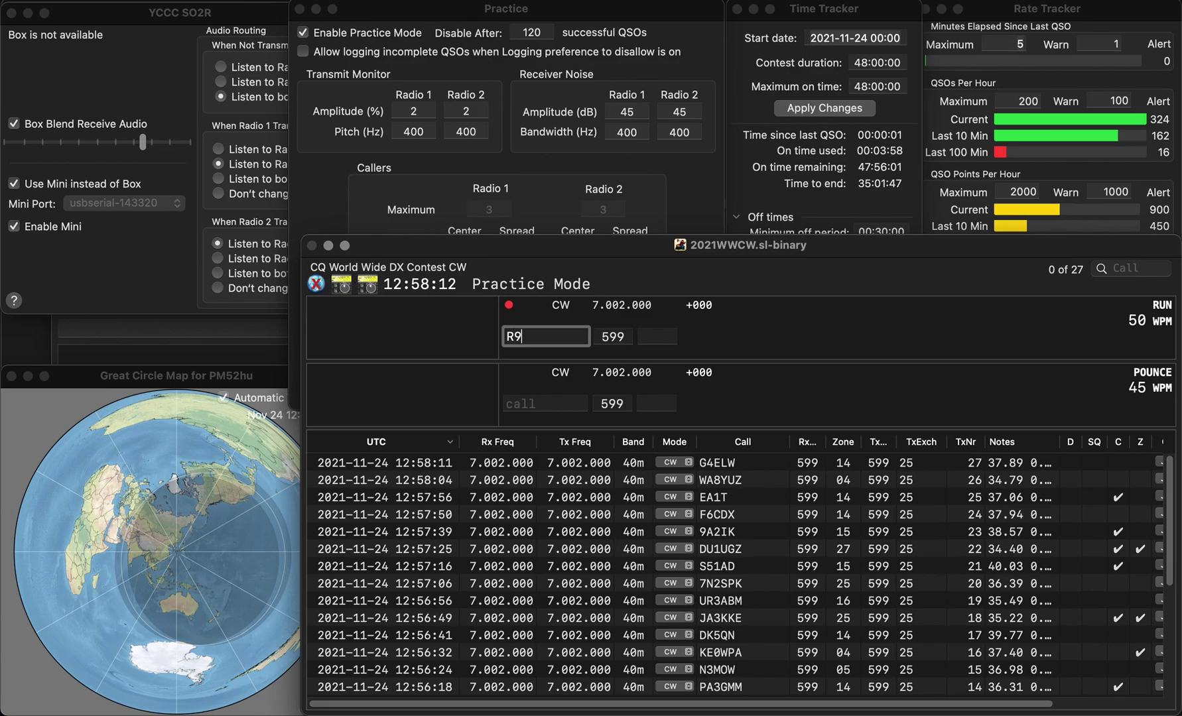
{"action": "type", "text": "AE"}
{"action": "key", "text": "space"}
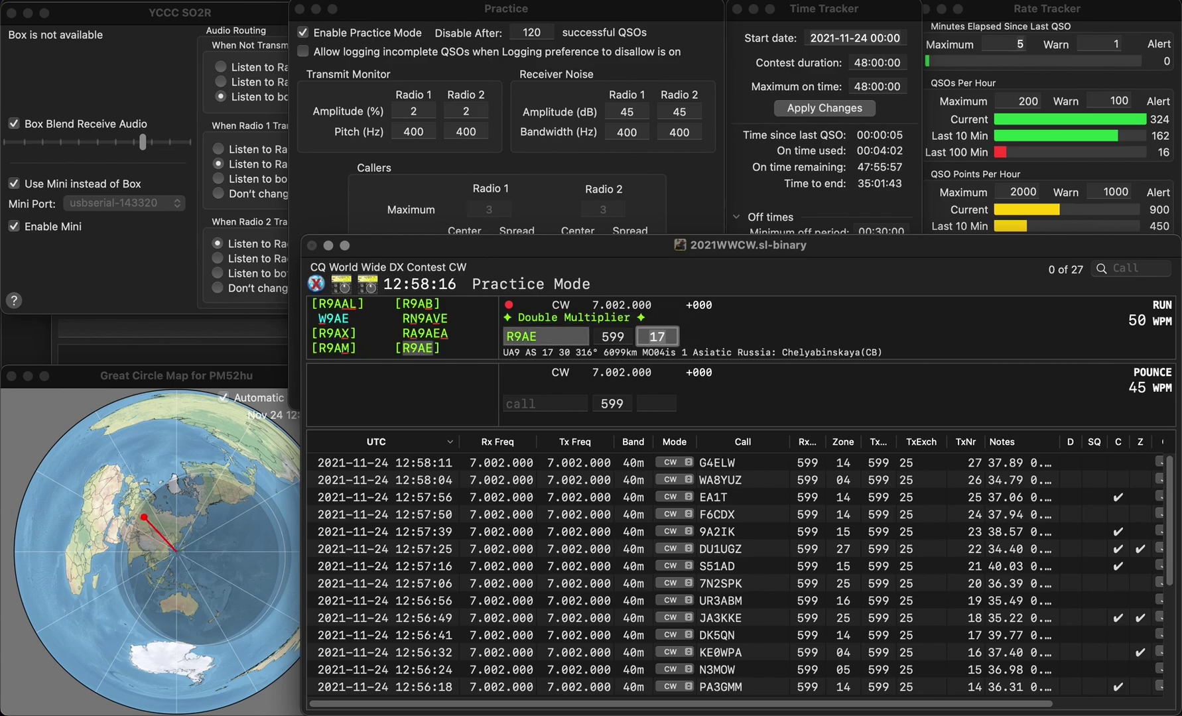
{"action": "key", "text": "Return"}
Log run radio contacts with W7OKC in zone 03 and VE2WES in zone 05, both with report 599
{"action": "type", "text": "W7OKC"}
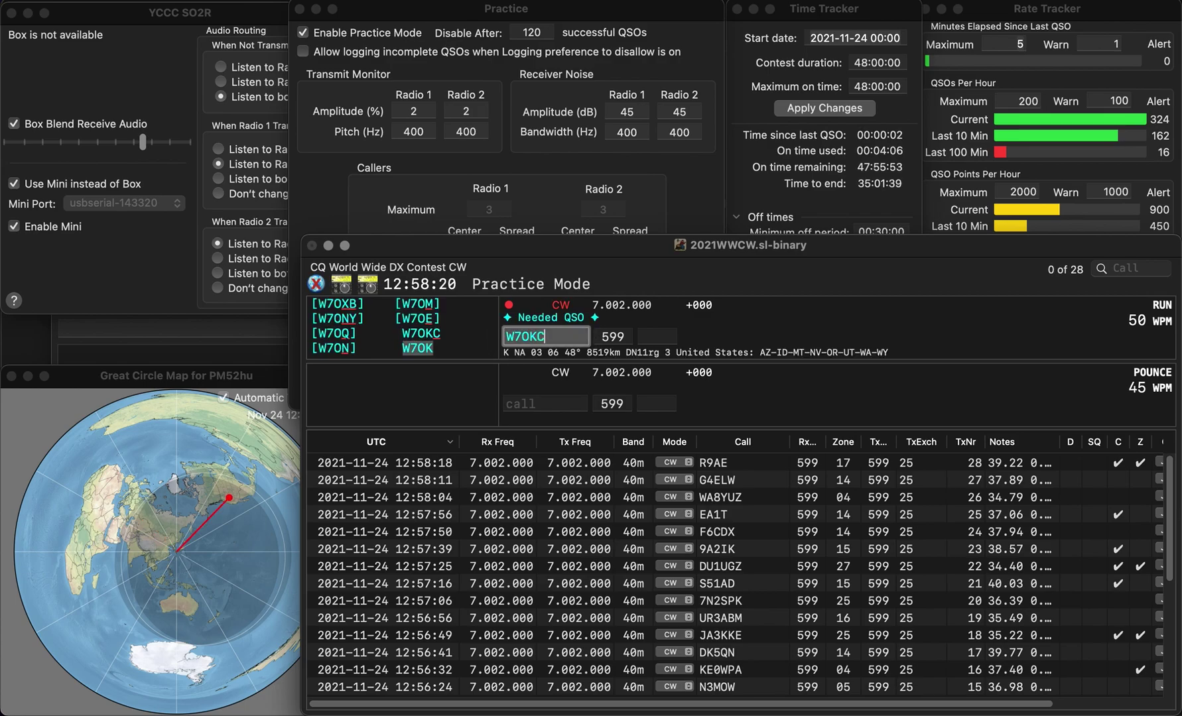
{"action": "key", "text": "Return"}
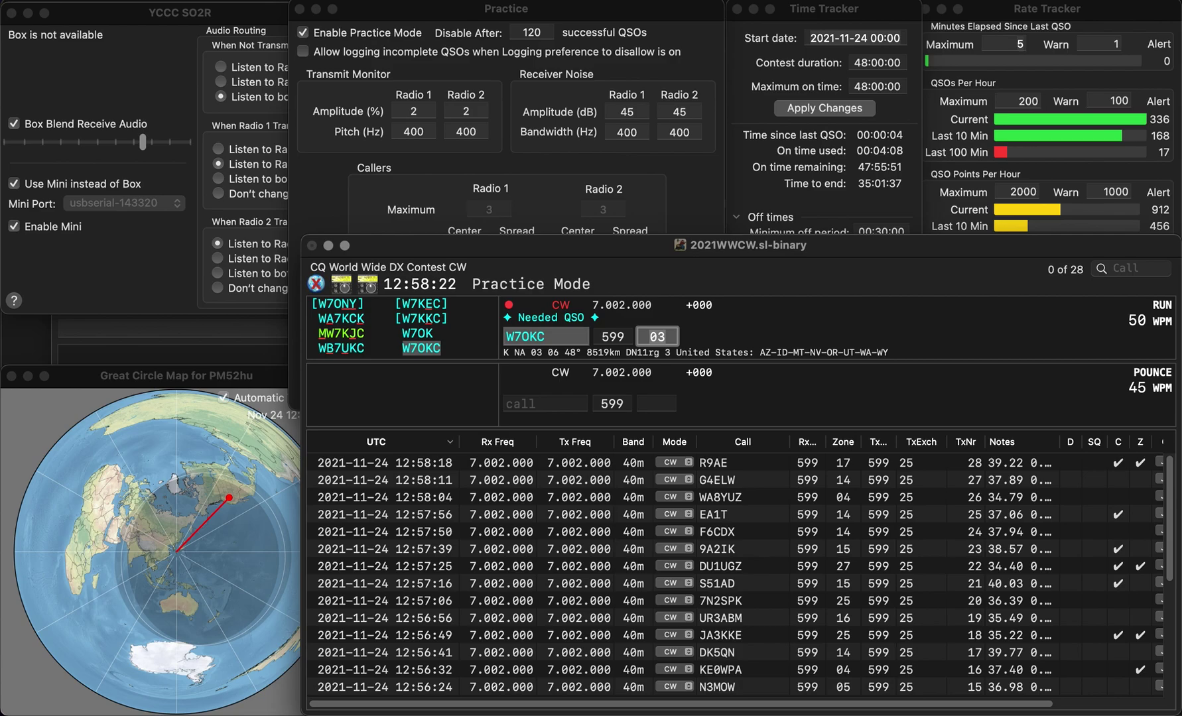
{"action": "key", "text": "Return"}
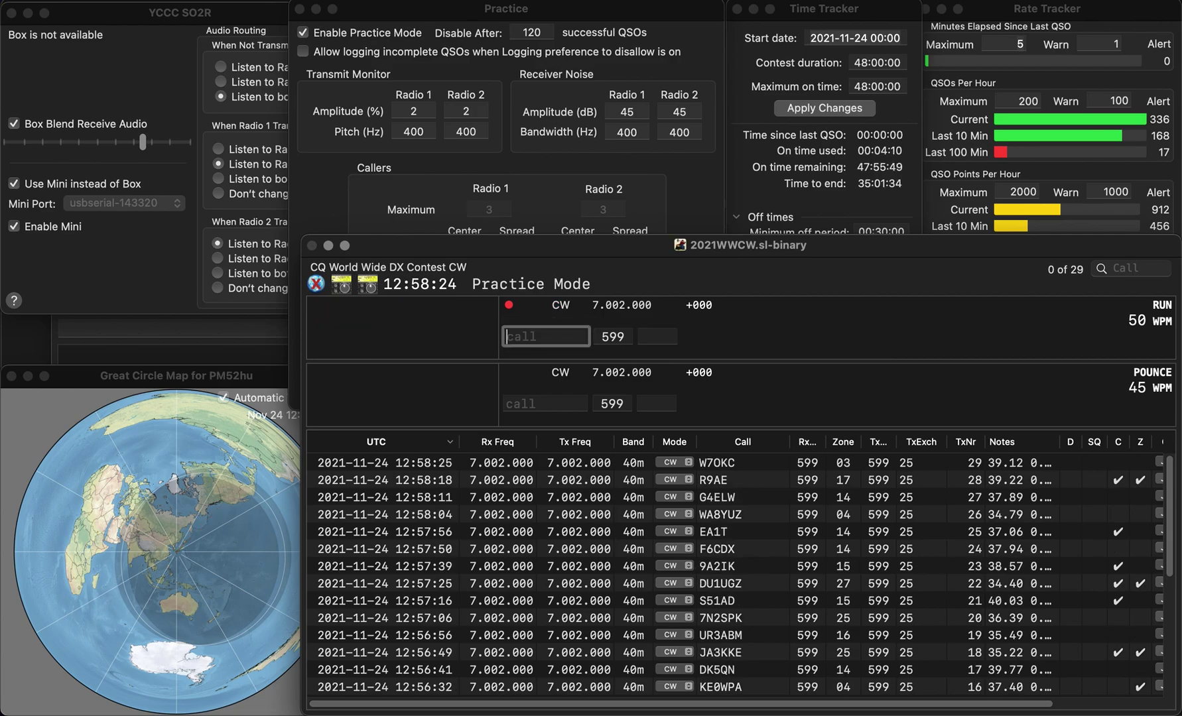
{"action": "type", "text": "VE2WES"}
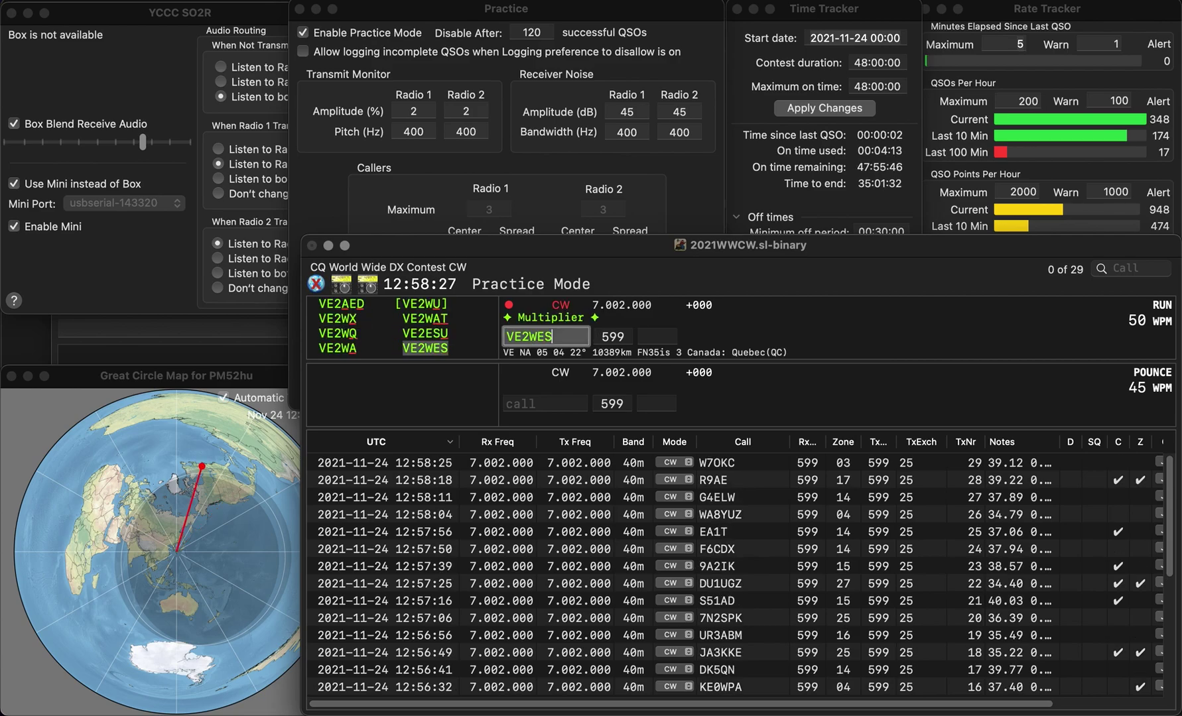
{"action": "key", "text": "Return"}
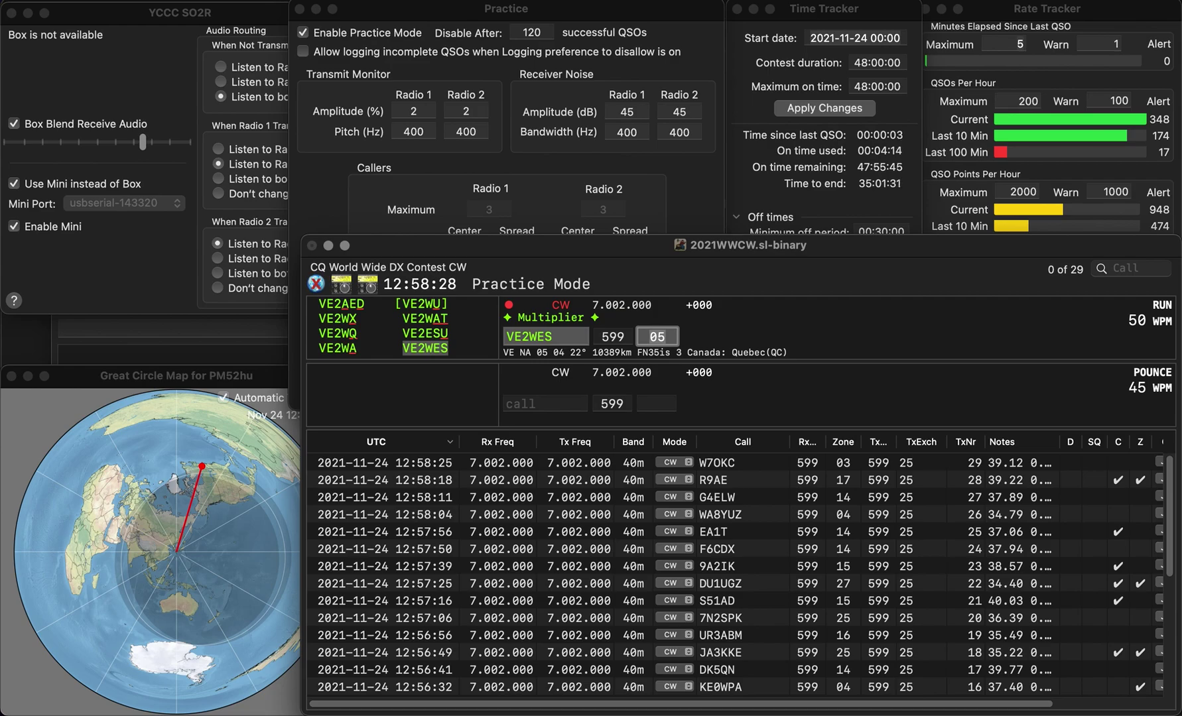
{"action": "key", "text": "Return"}
{"action": "type", "text": "PA2"}
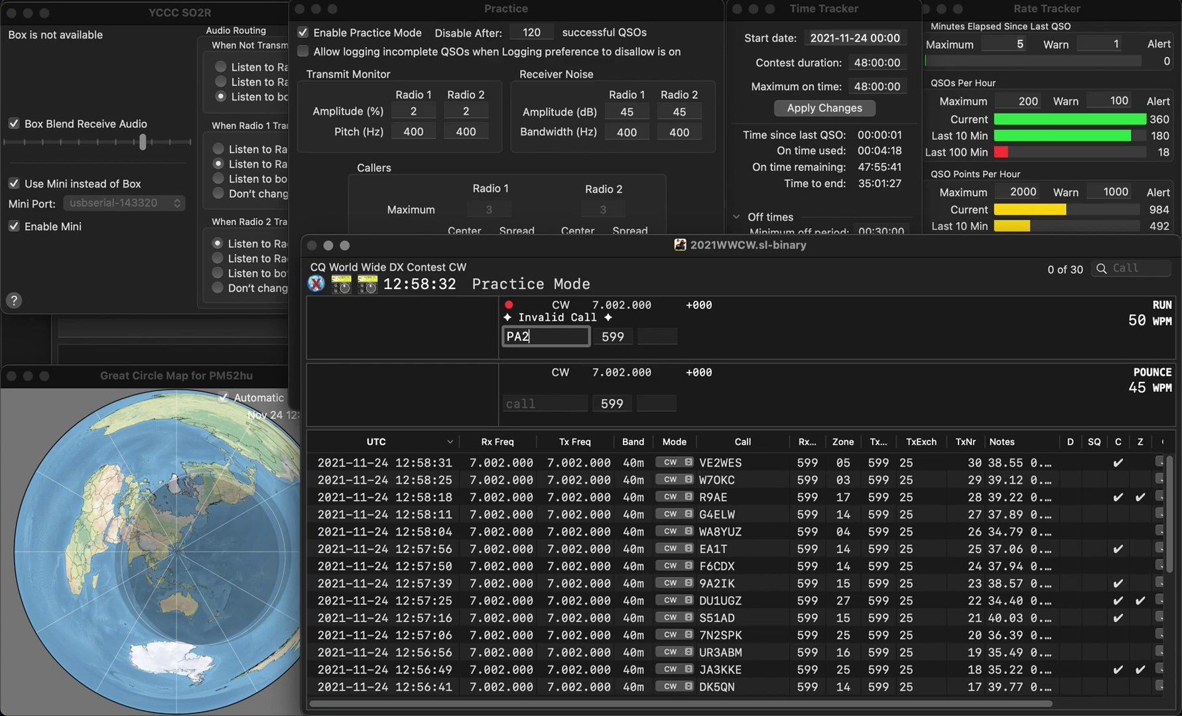
{"action": "type", "text": "IP"}
{"action": "key", "text": "Tab"}
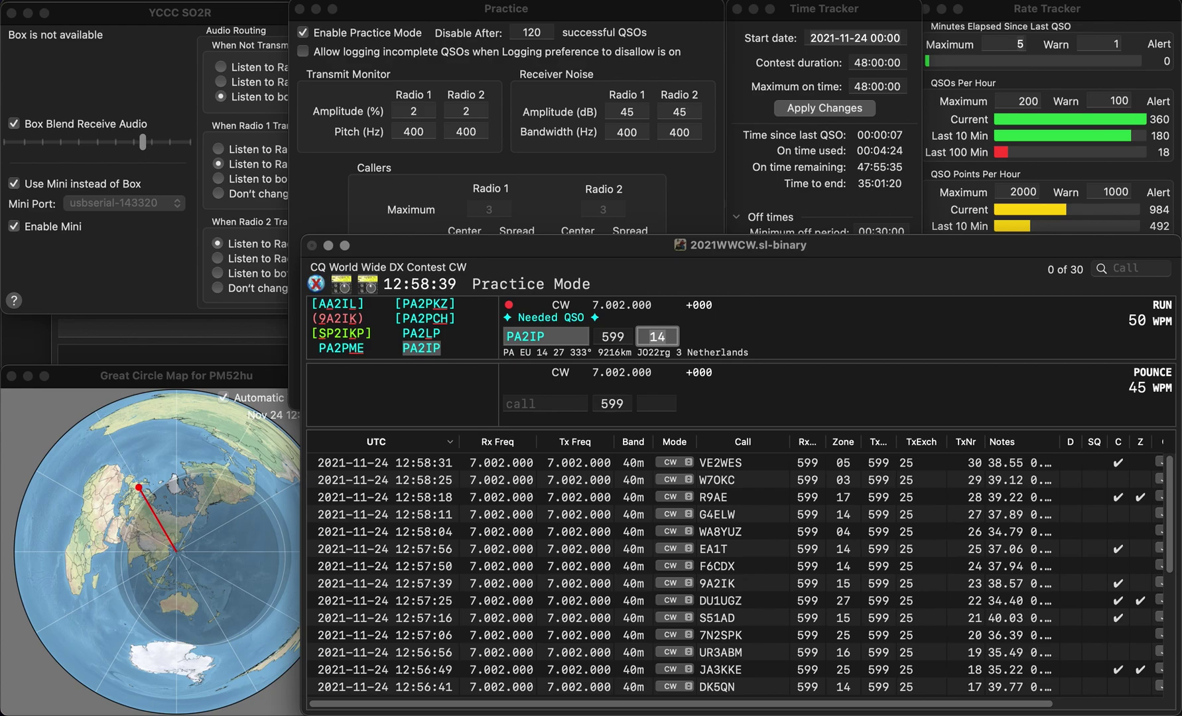
{"action": "key", "text": "Return"}
{"action": "type", "text": "KC5CMX"}
{"action": "key", "text": "Return"}
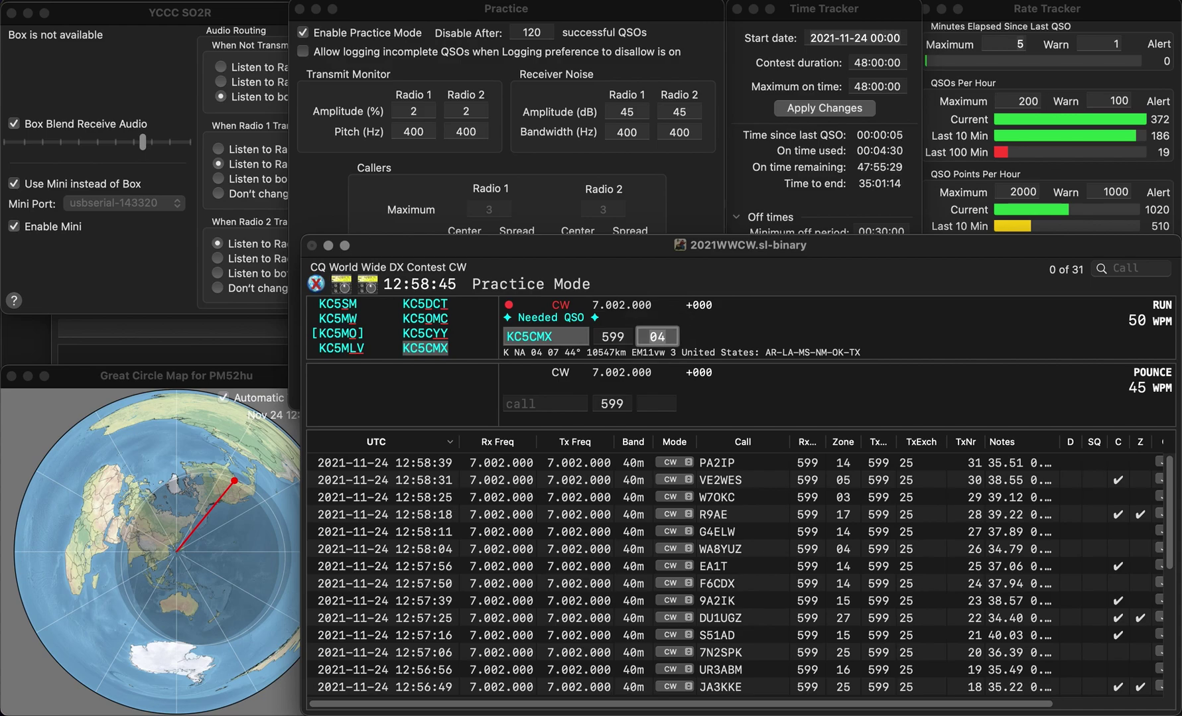
{"action": "key", "text": "Return"}
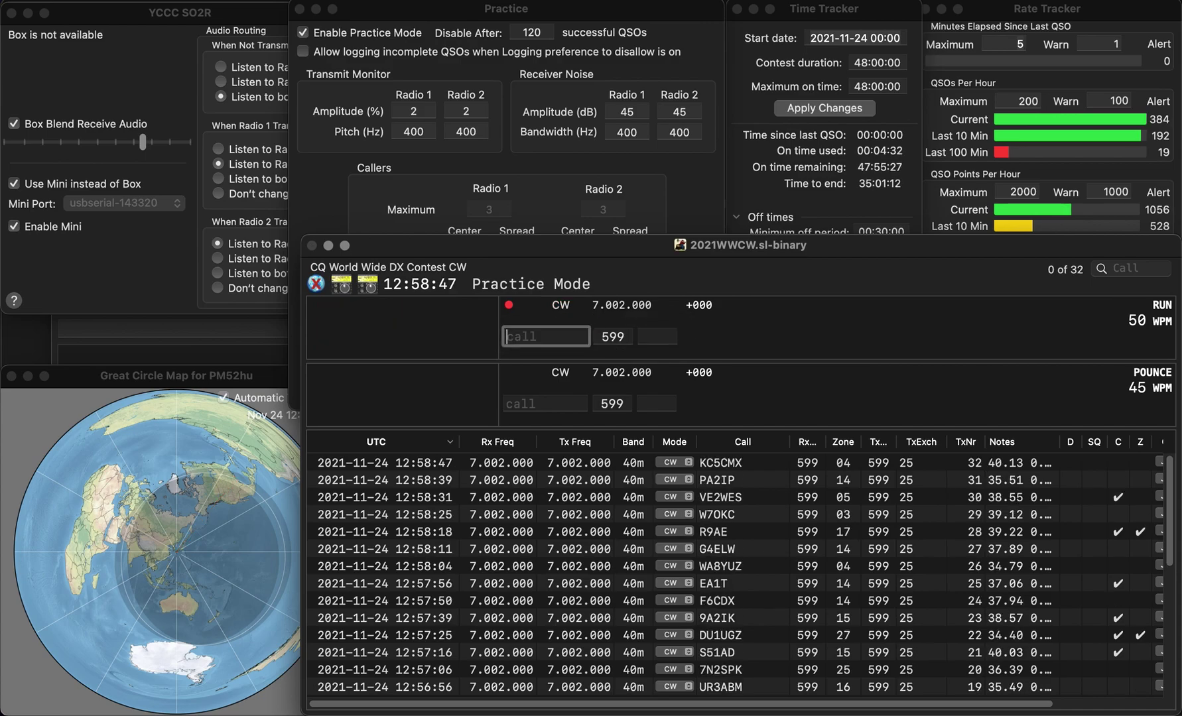
Enter the next caller with prefix 0K1, correct the call to OK1ARO, and log the contact with report 599 and zone 15
{"action": "type", "text": "0K1ARO"}
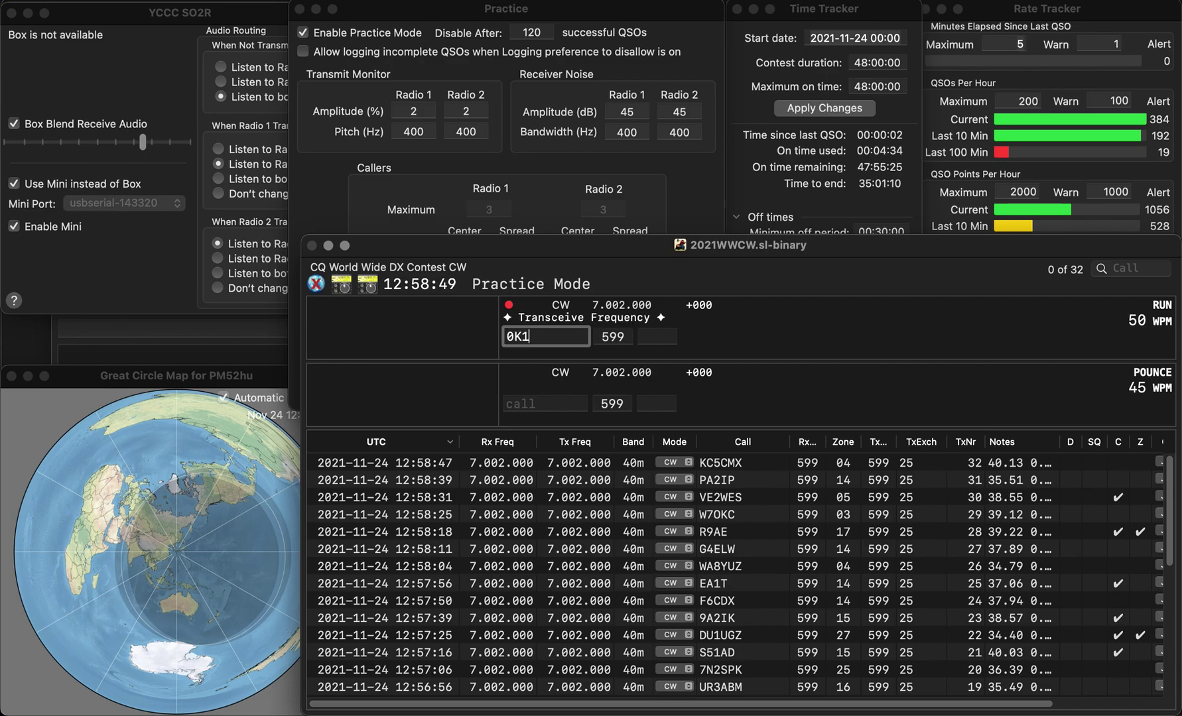
{"action": "key", "text": "Delete"}
{"action": "type", "text": "OK1ARO"}
{"action": "key", "text": "space"}
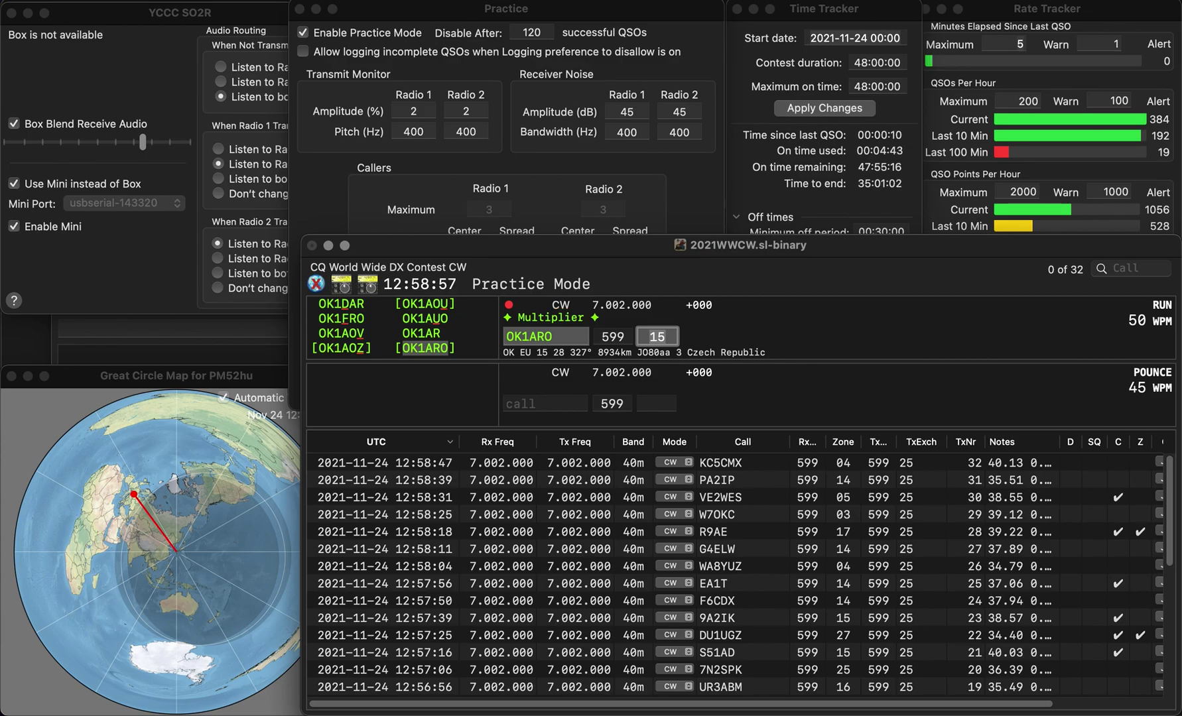
{"action": "key", "text": "Return"}
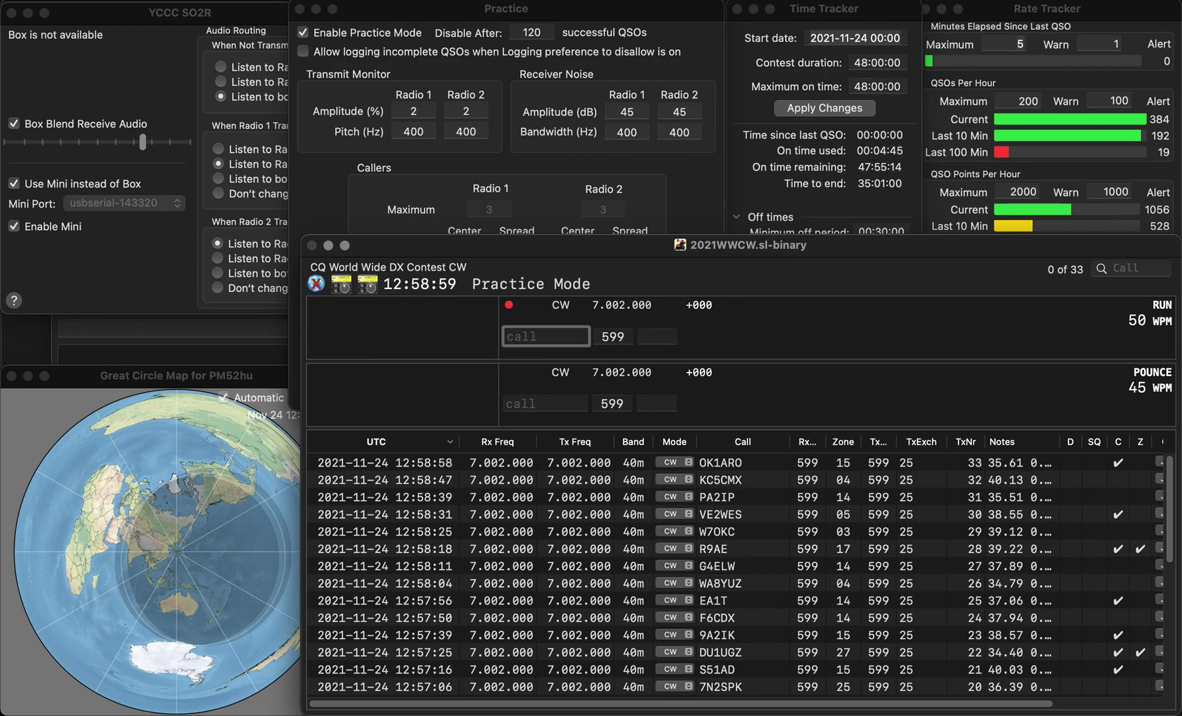
Enter the next caller's prefix as W3, correct the call to W4ETB, and log the contact with report 599 and zone 05
{"action": "type", "text": "W"}
{"action": "type", "text": "3"}
{"action": "key", "text": "BackSpace"}
{"action": "type", "text": "4ETB"}
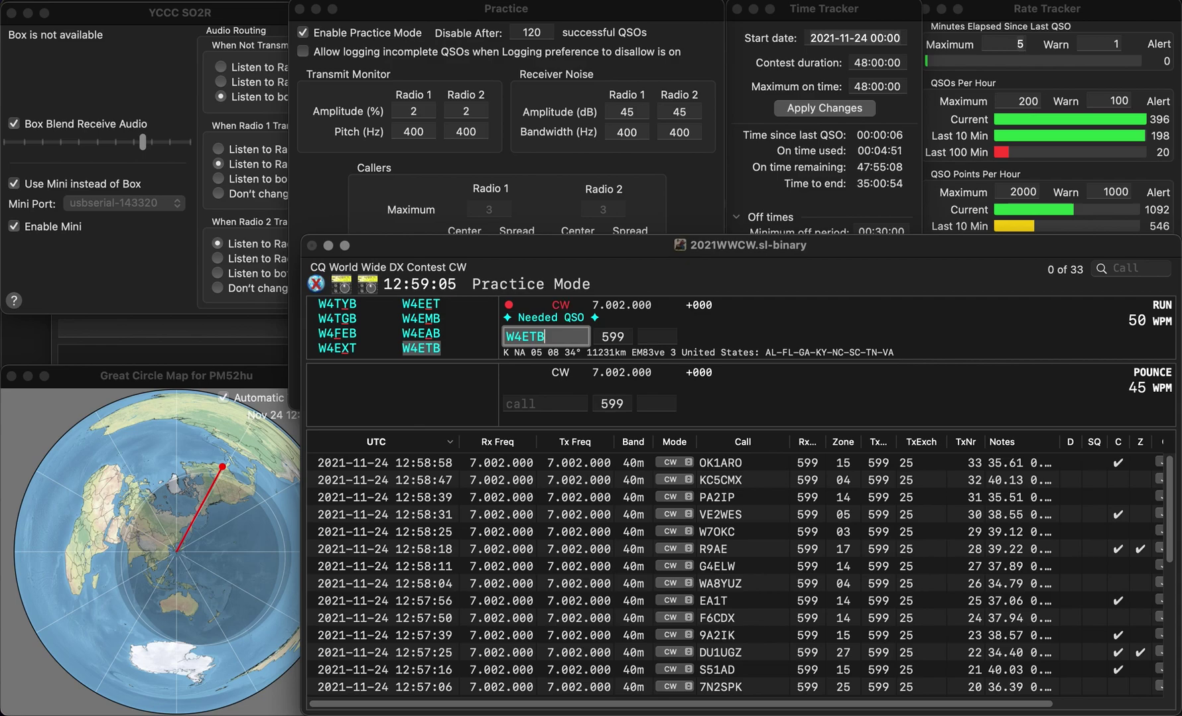
{"action": "key", "text": "space"}
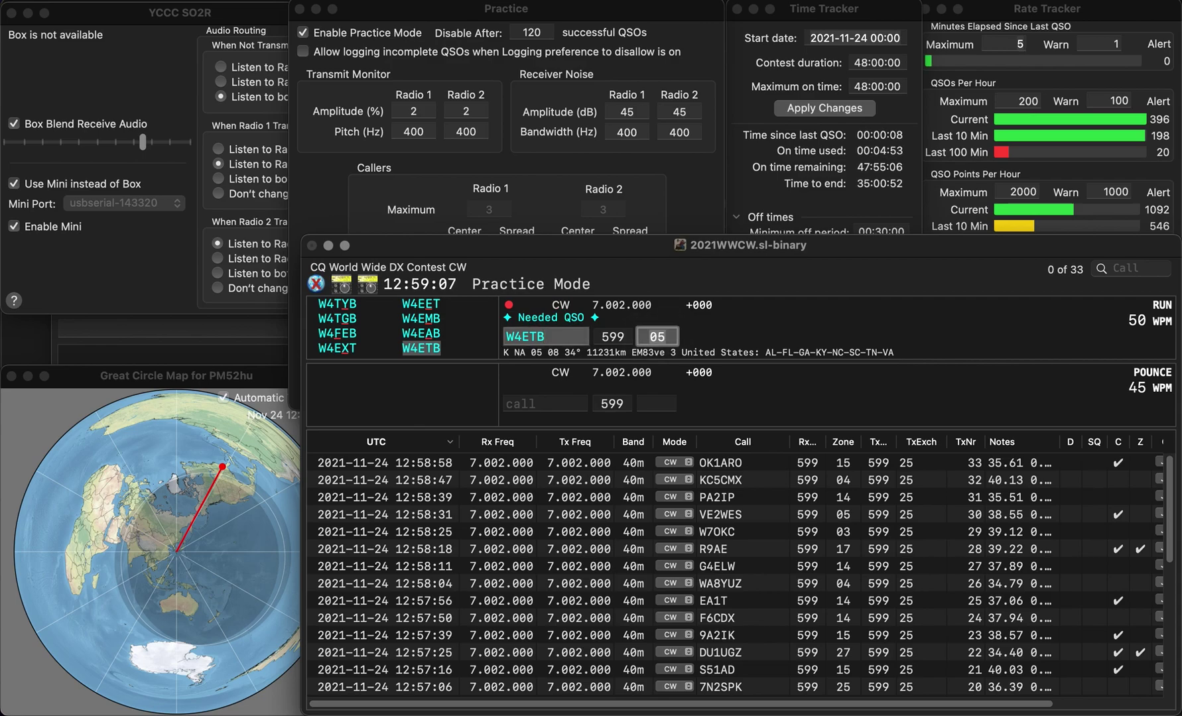
{"action": "key", "text": "Return"}
{"action": "type", "text": "M5DWI"}
{"action": "key", "text": "space"}
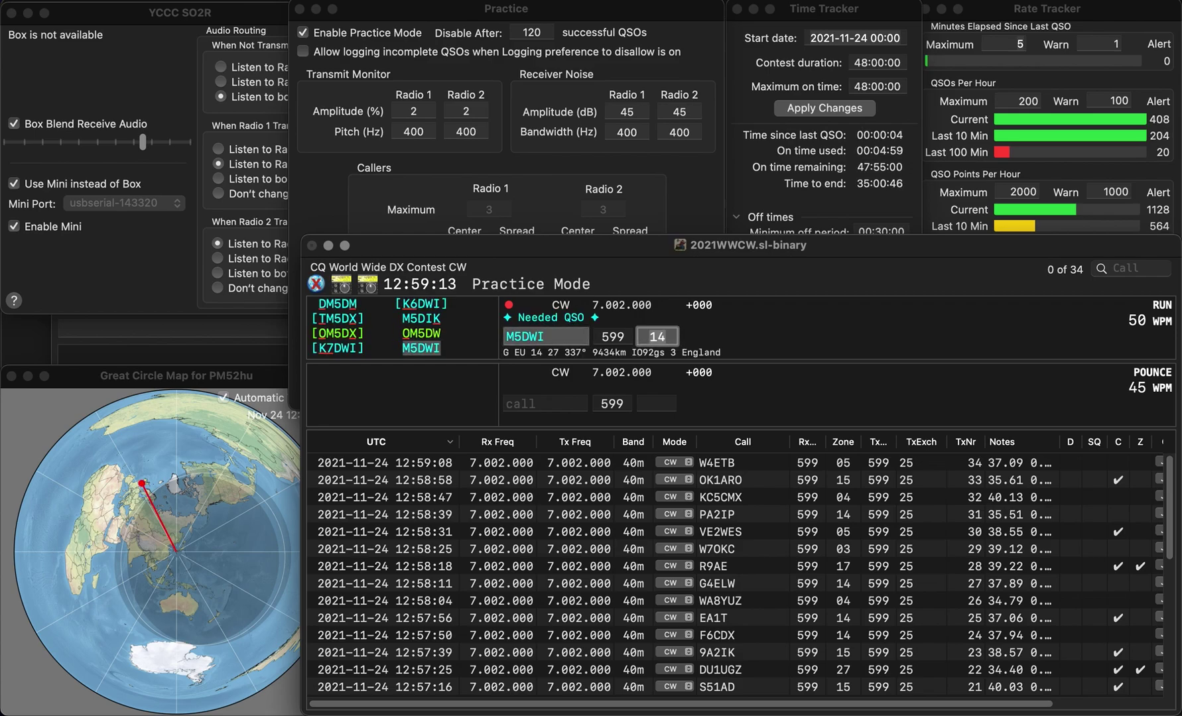
{"action": "key", "text": "Return"}
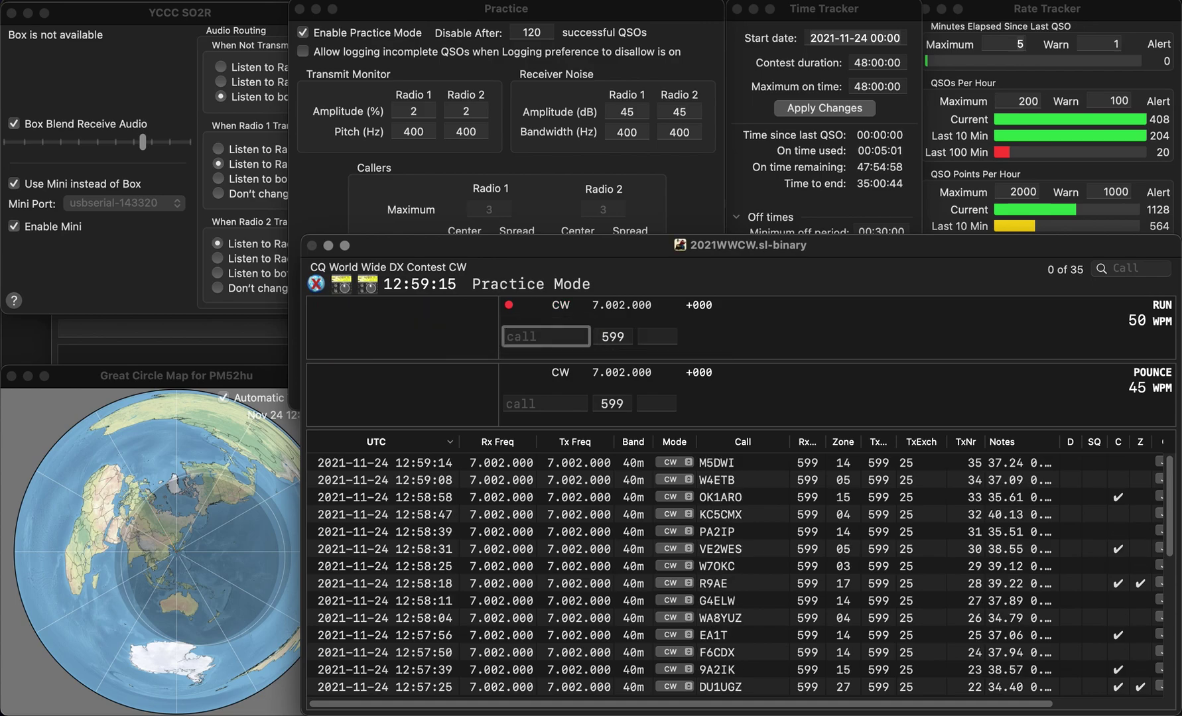
{"action": "type", "text": "IU1H"}
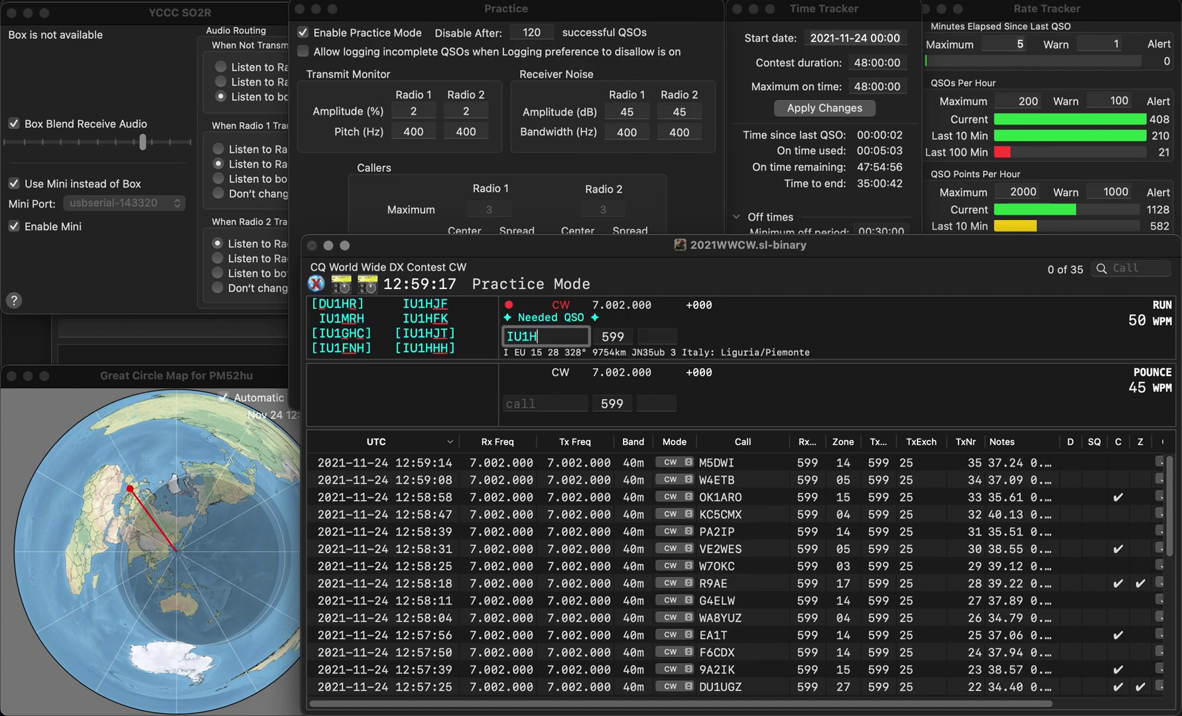
{"action": "type", "text": "FK"}
{"action": "key", "text": "Return"}
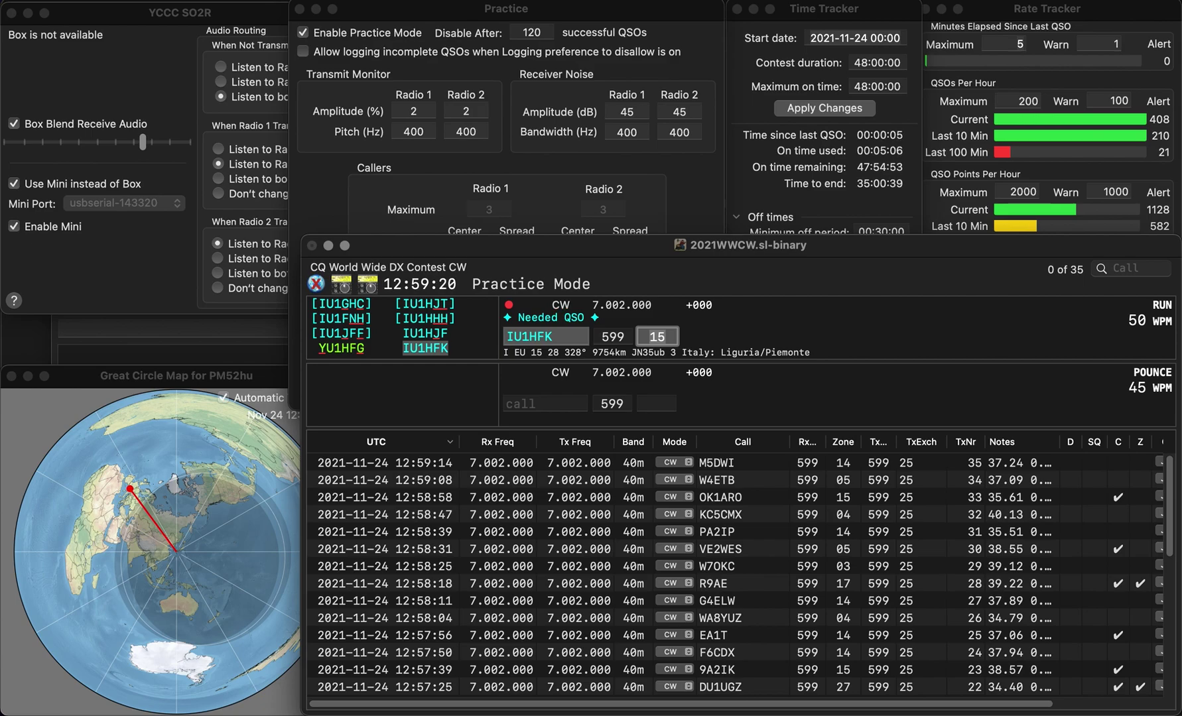
{"action": "key", "text": "Return"}
{"action": "type", "text": "G"}
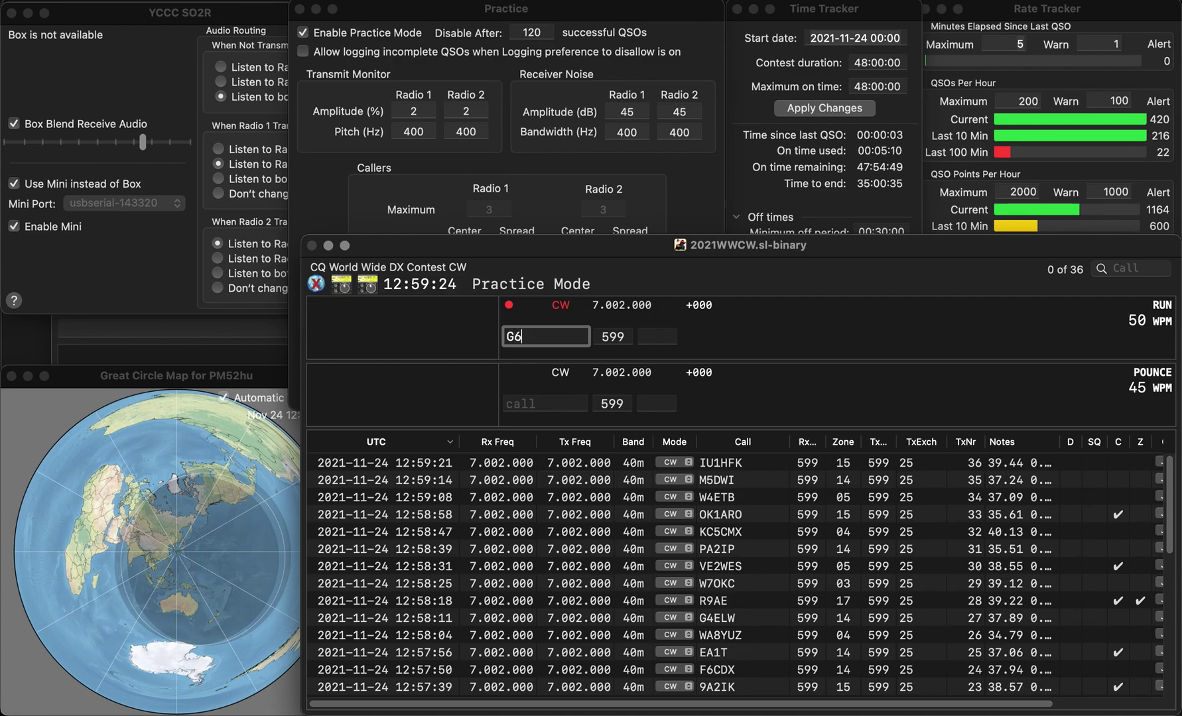
{"action": "type", "text": "6TEQ"}
{"action": "key", "text": "Return"}
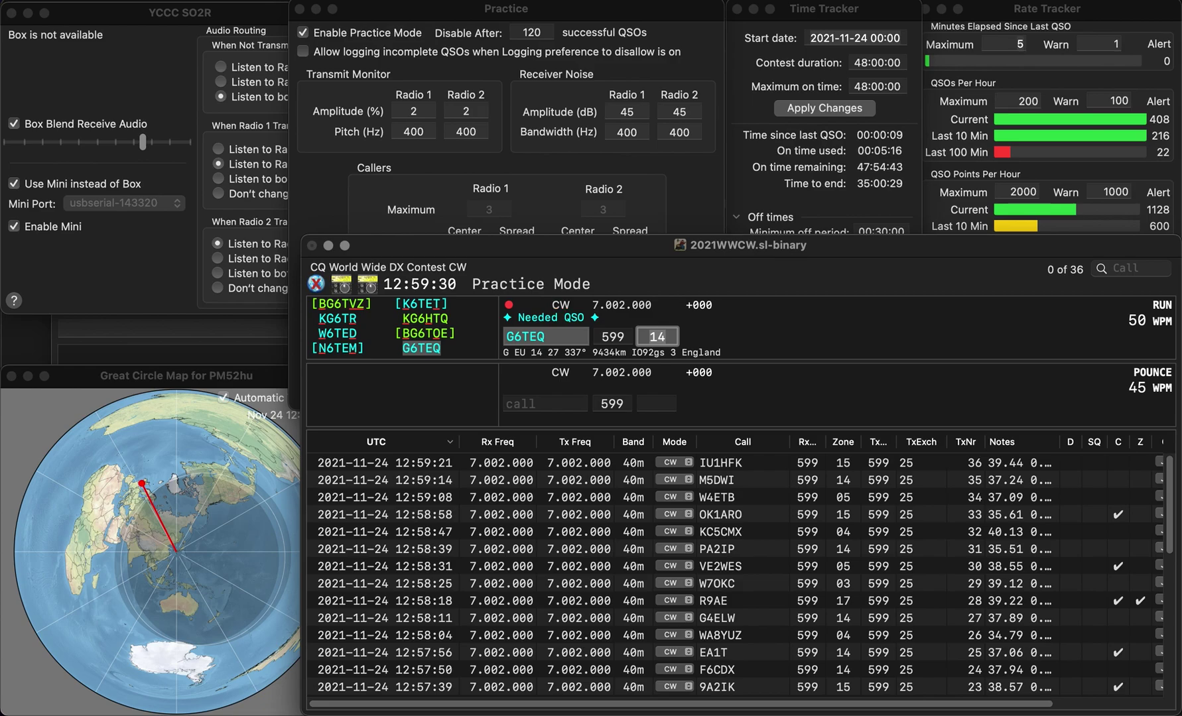
{"action": "key", "text": "Return"}
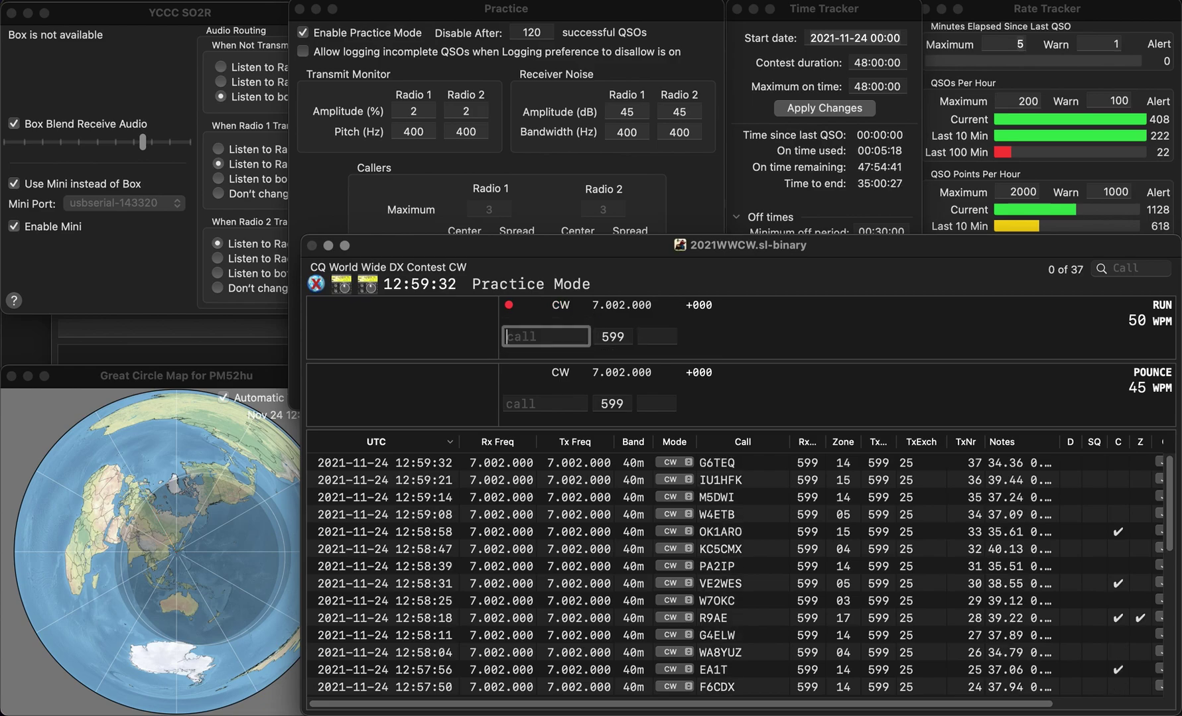
Enter the next caller's partial call as GMI, correct the call to G4GMS, and log the contact with report 599 and zone 14
{"action": "type", "text": "GMI"}
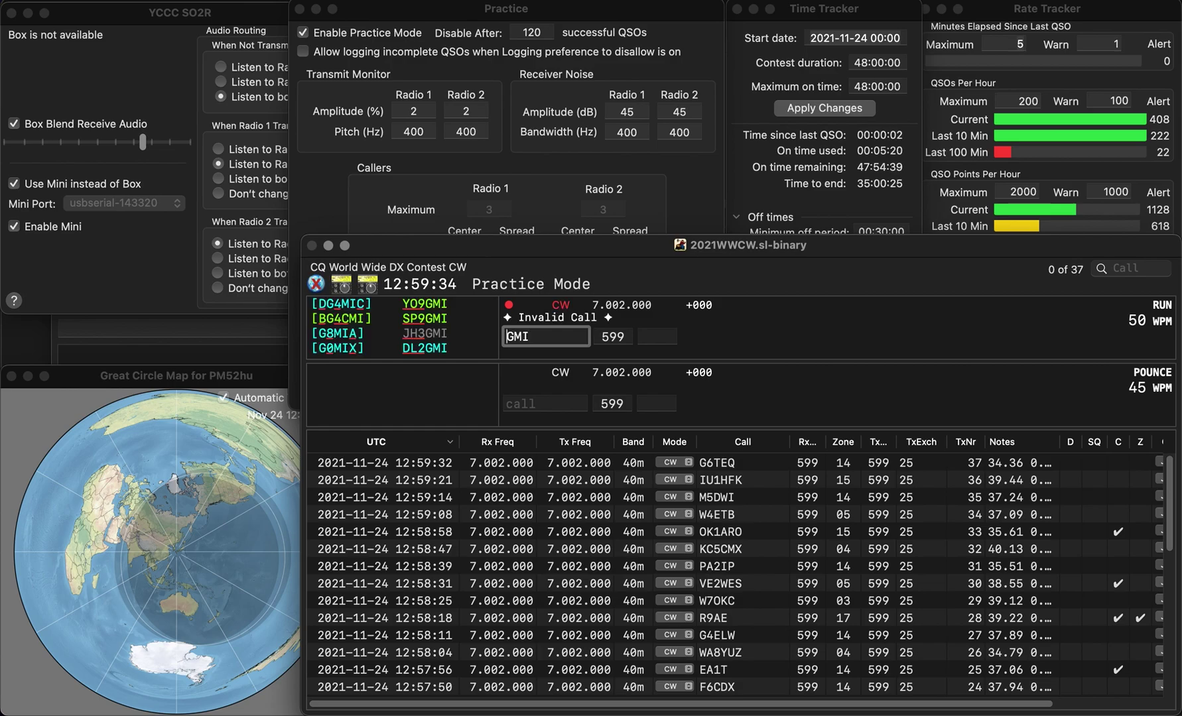
{"action": "left_click", "coordinate": [507, 337]}
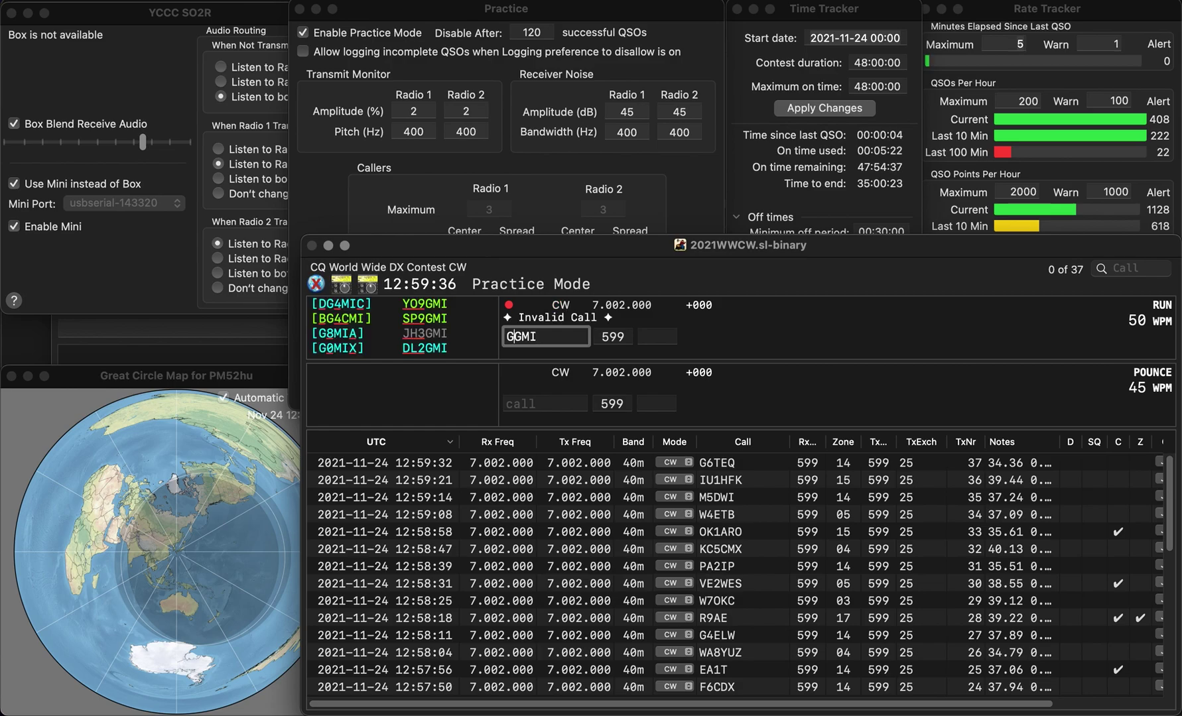
{"action": "type", "text": "G4"}
{"action": "key", "text": "BackSpace"}
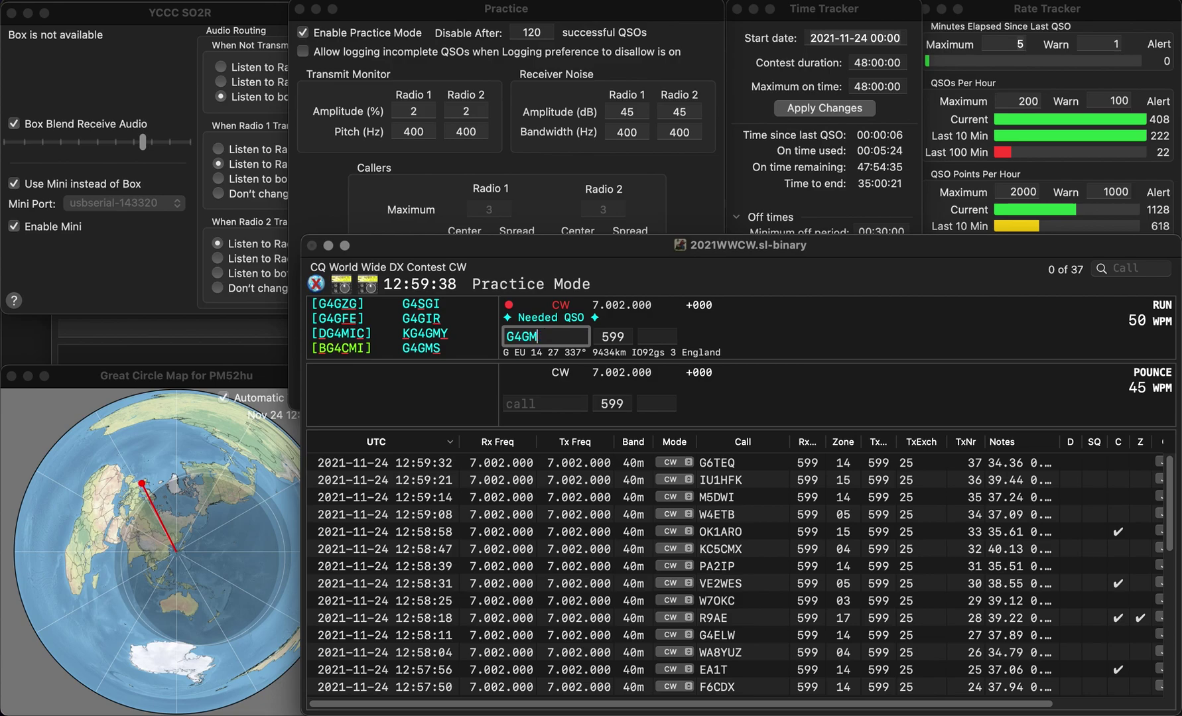
{"action": "type", "text": "S"}
{"action": "key", "text": "Return"}
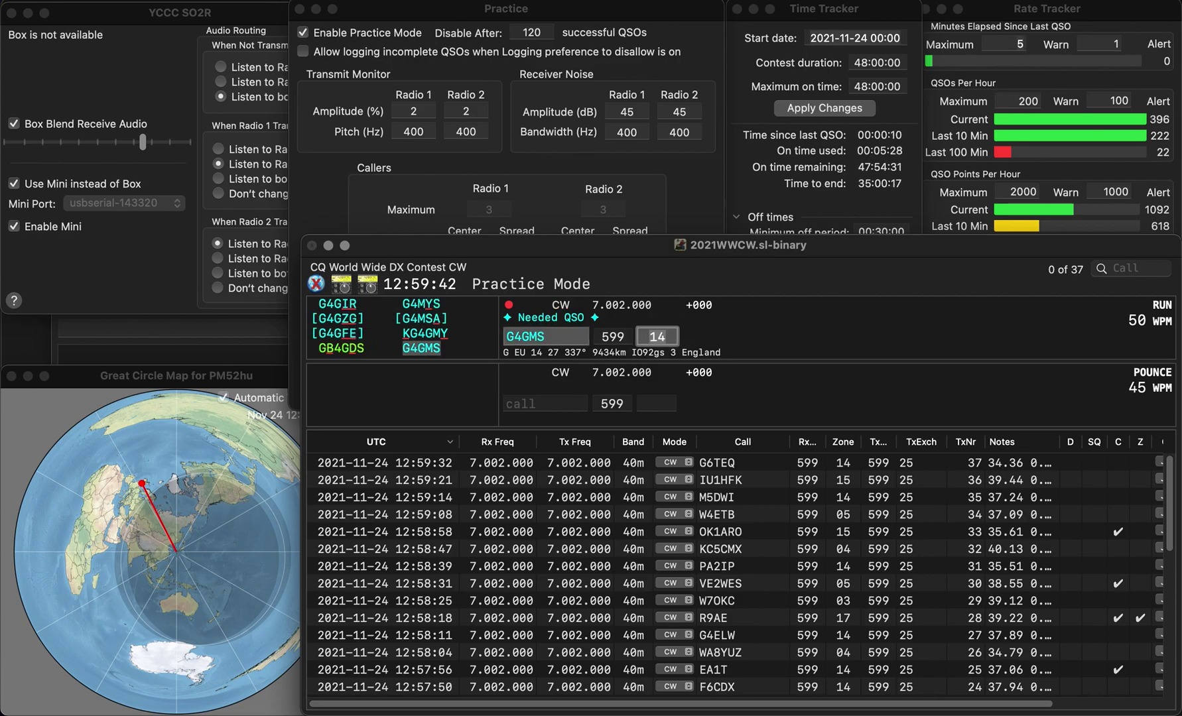
{"action": "key", "text": "Return"}
Log the run radio contact with KI0HA, using report 599 and zone 04
{"action": "type", "text": "KI"}
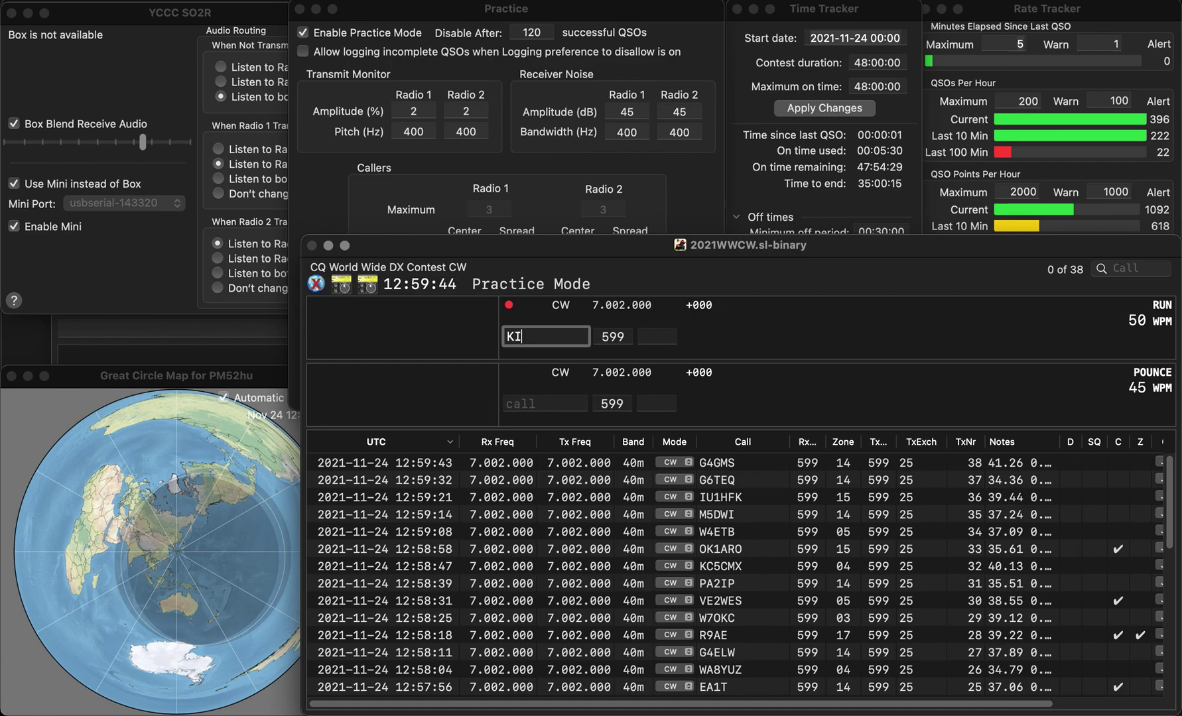
{"action": "type", "text": "0HA"}
{"action": "key", "text": "Return"}
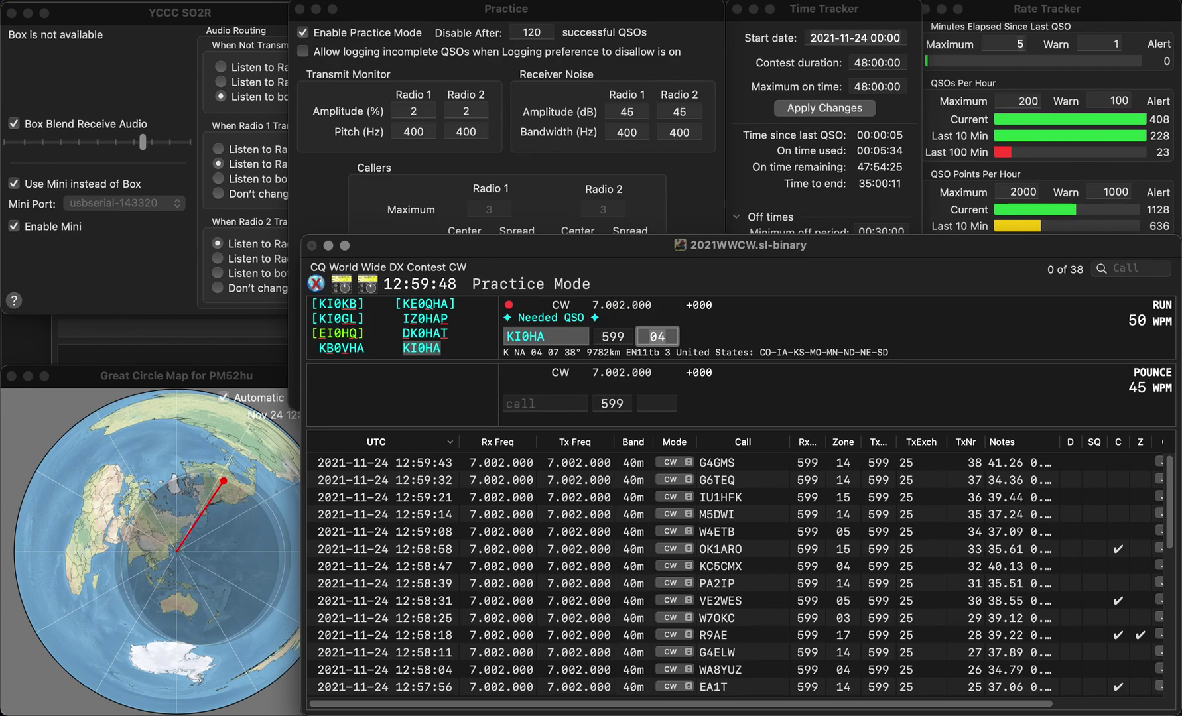
{"action": "key", "text": "Return"}
{"action": "type", "text": "WB0TI"}
{"action": "key", "text": "BackSpace"}
{"action": "type", "text": "E"}
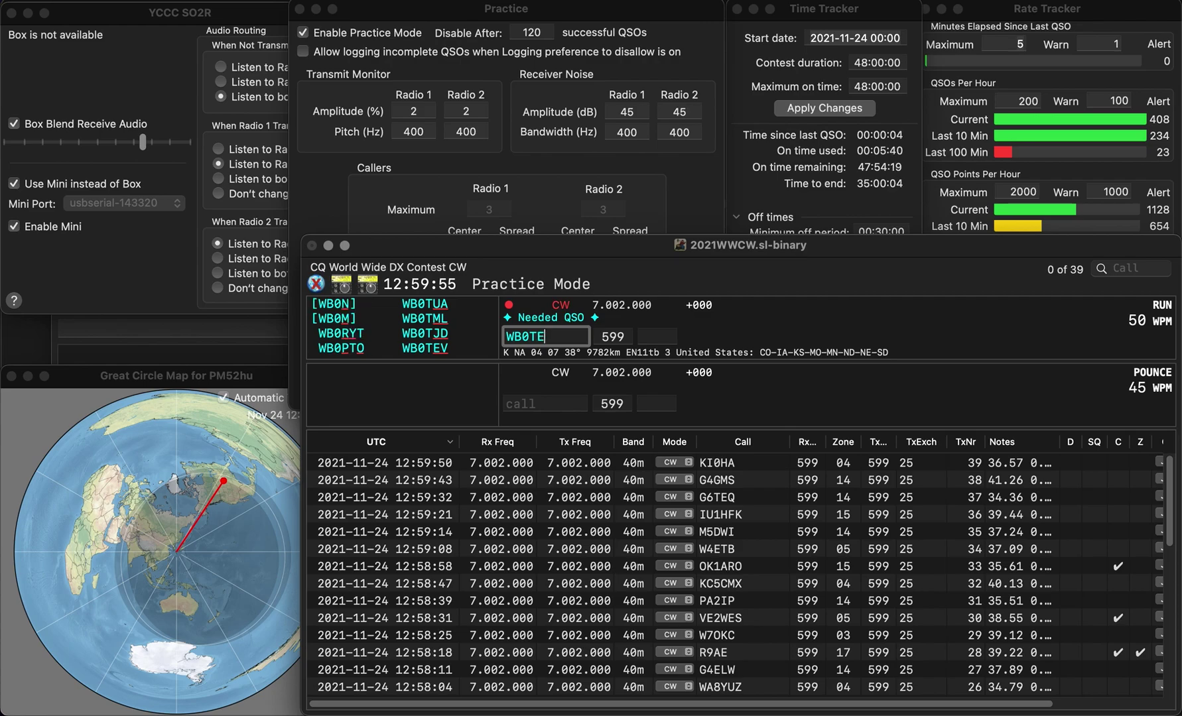
{"action": "type", "text": "V"}
{"action": "key", "text": "space"}
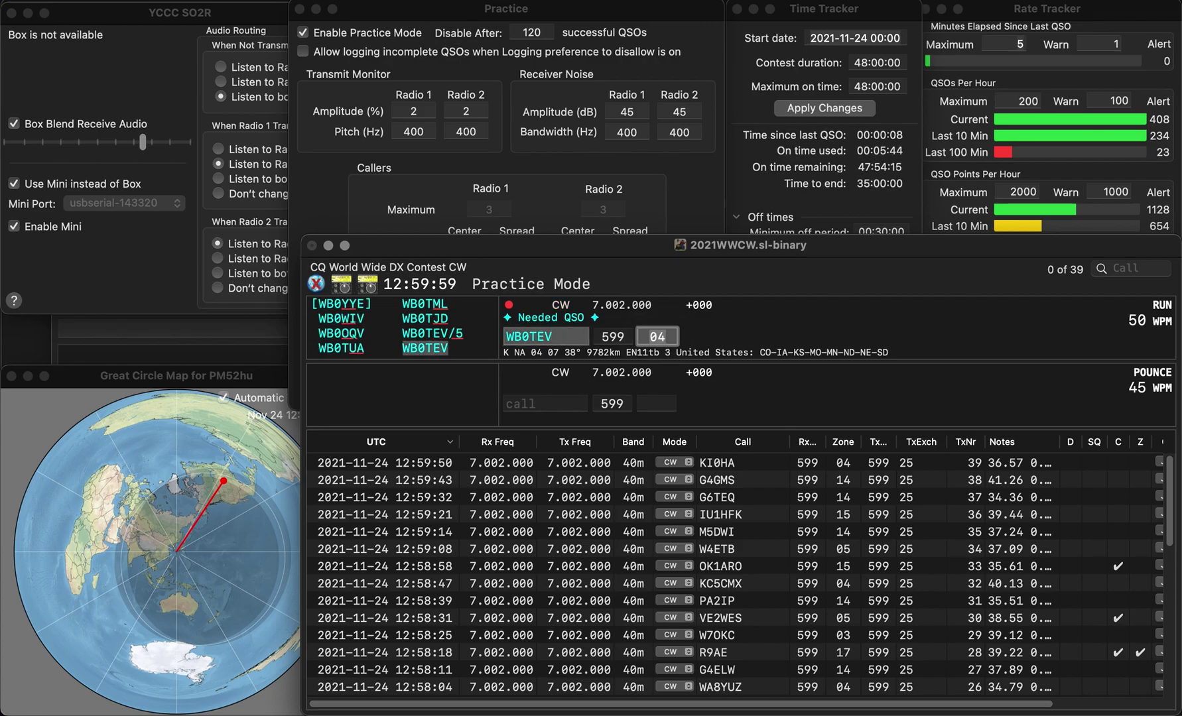
{"action": "key", "text": "Return"}
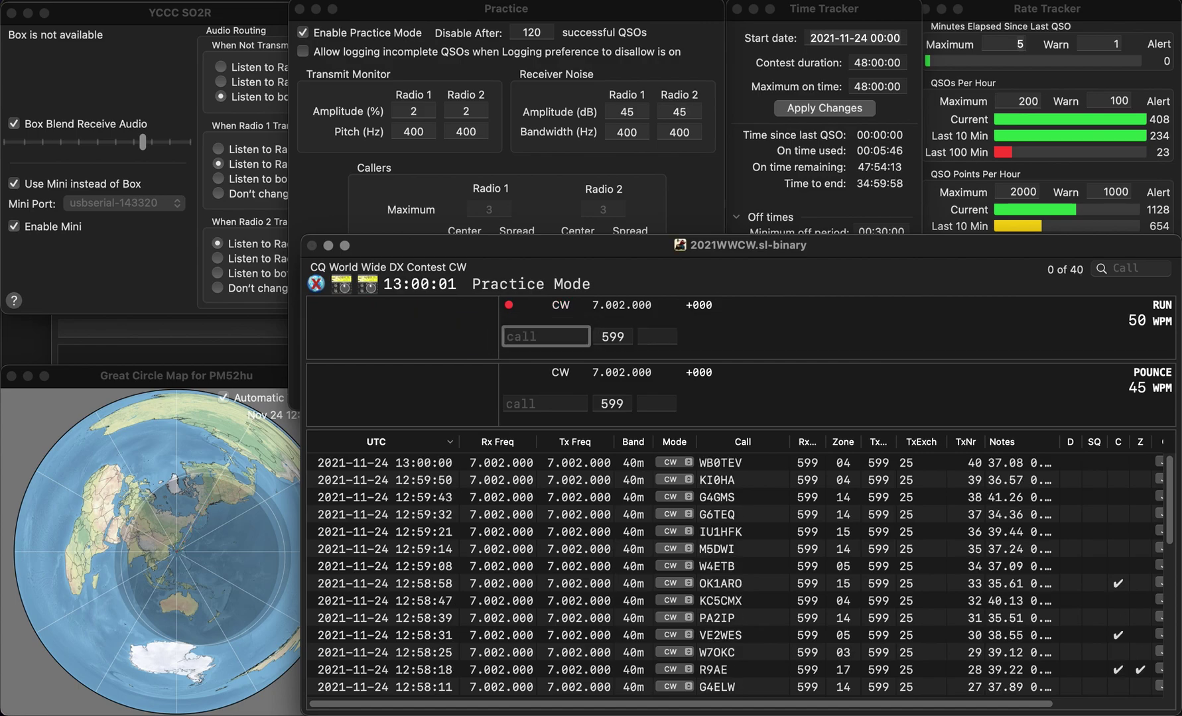
{"action": "type", "text": "K4"}
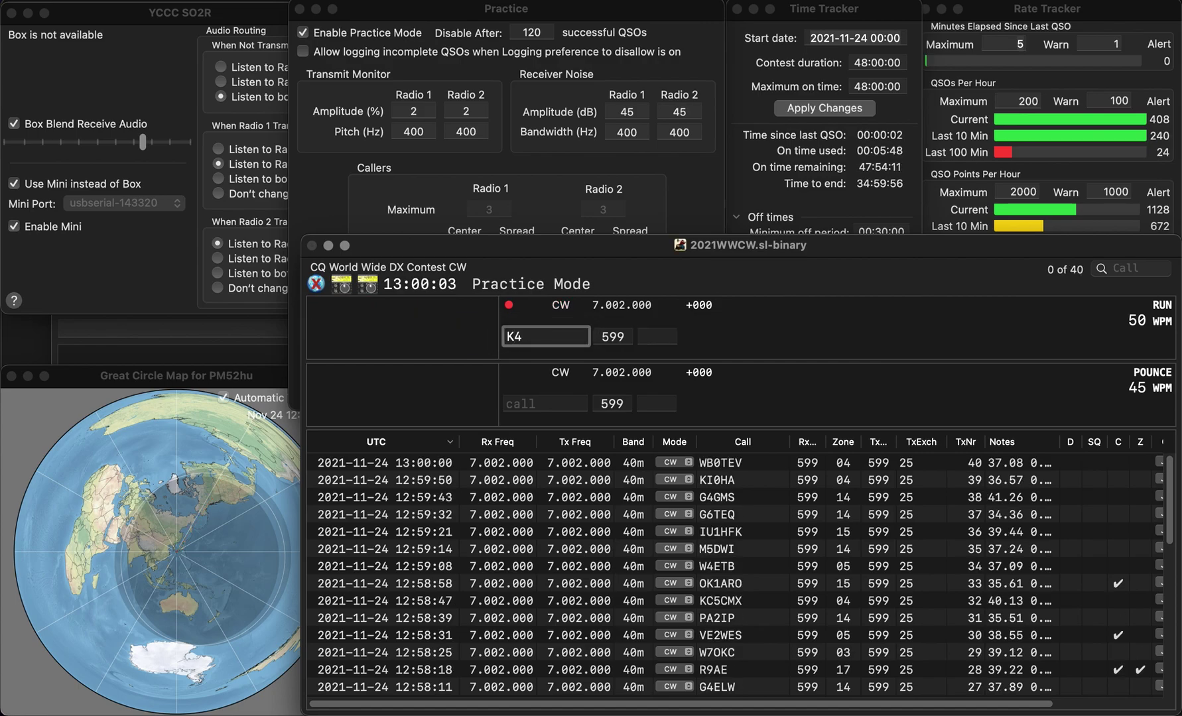
{"action": "type", "text": "RM"}
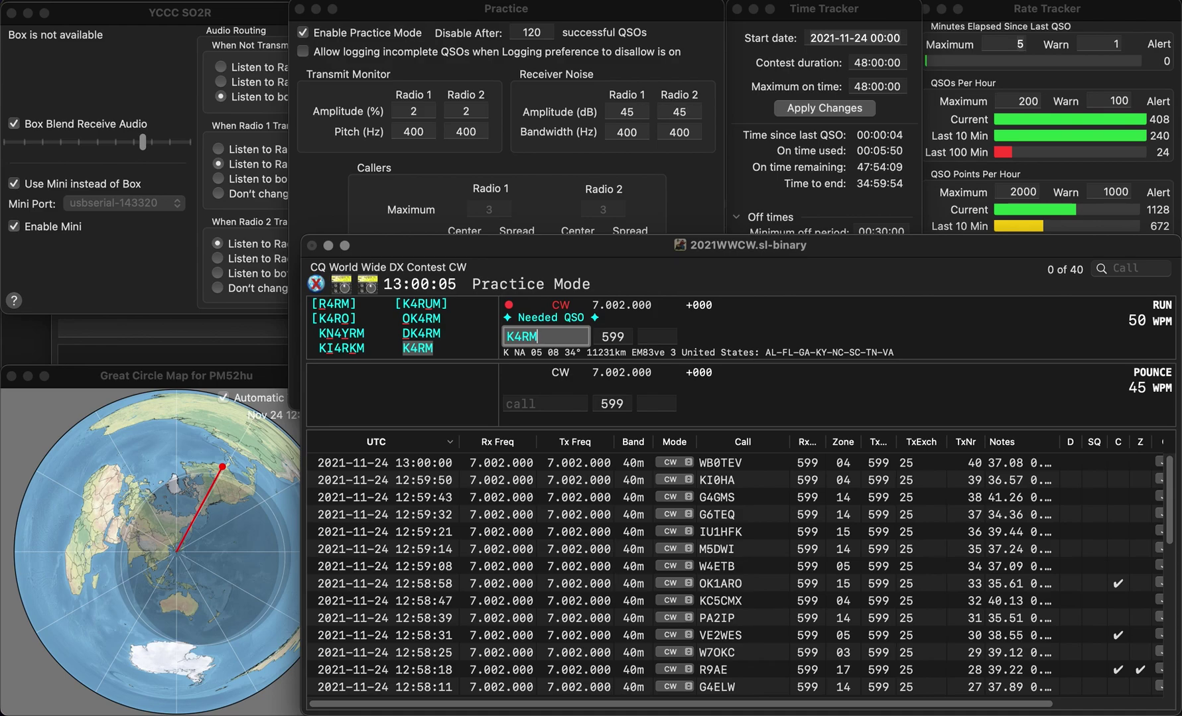
{"action": "key", "text": "BackSpace"}
{"action": "key", "text": "BackSpace"}
{"action": "key", "text": "BackSpace"}
{"action": "type", "text": "5RM"}
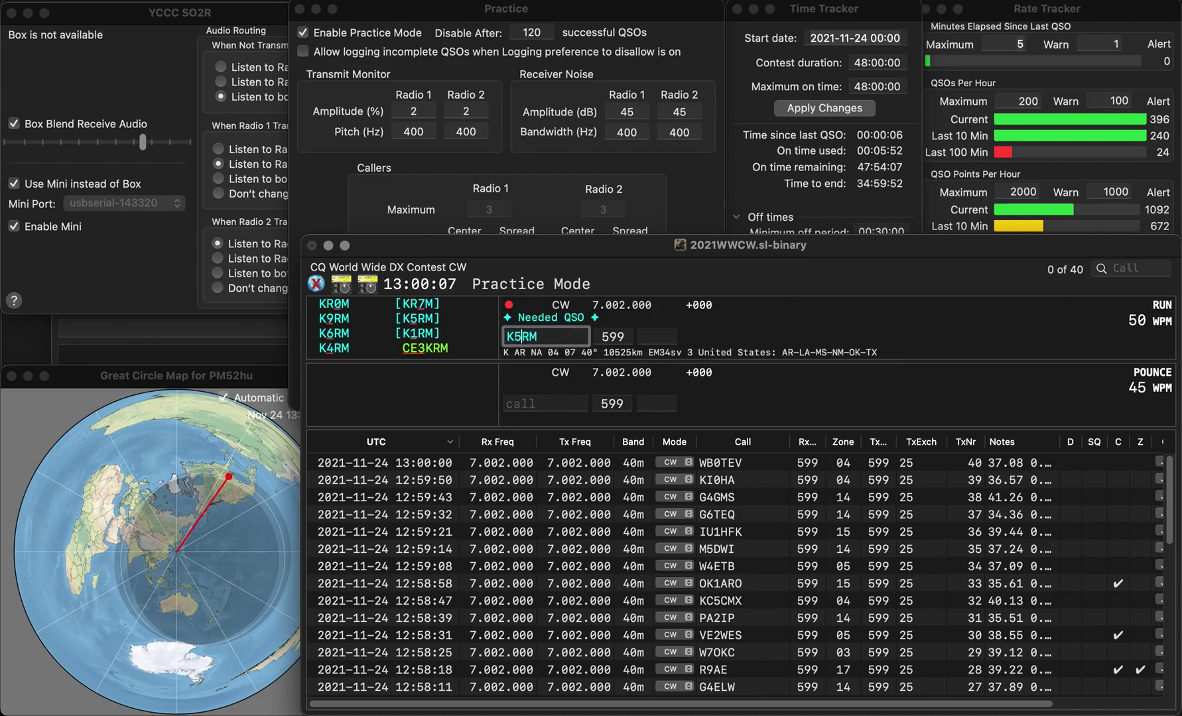
{"action": "key", "text": "Return"}
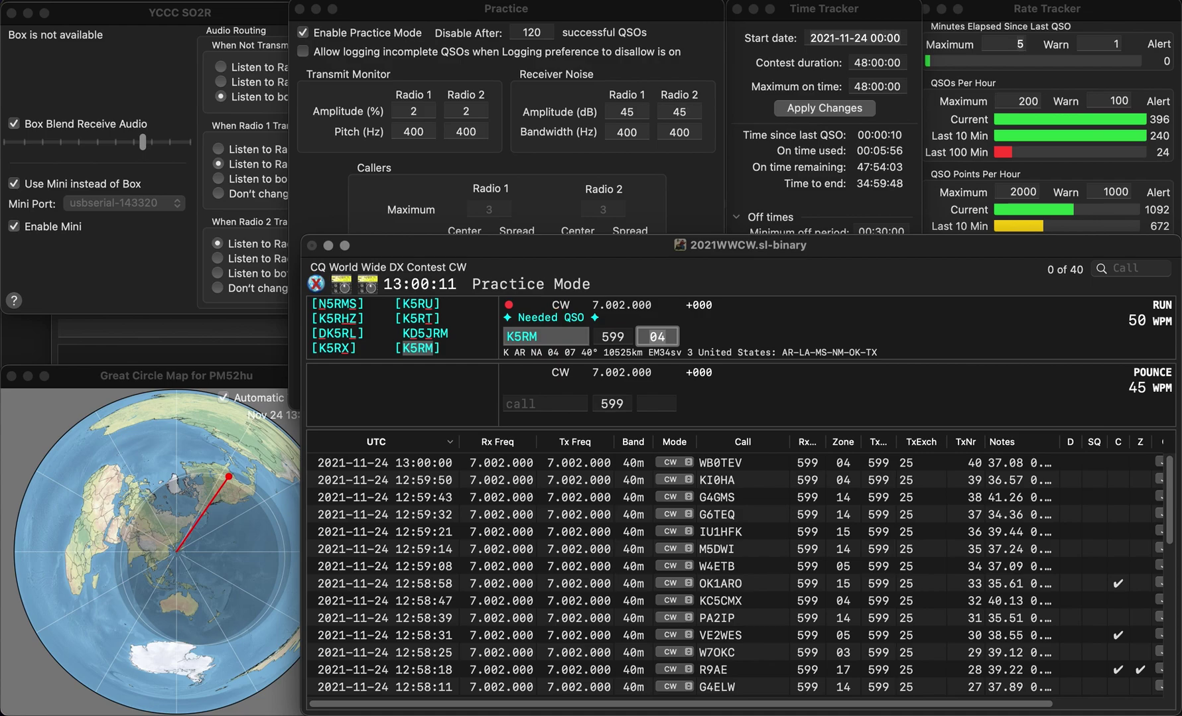
{"action": "key", "text": "Return"}
{"action": "type", "text": "WD4CNO"}
{"action": "key", "text": "space"}
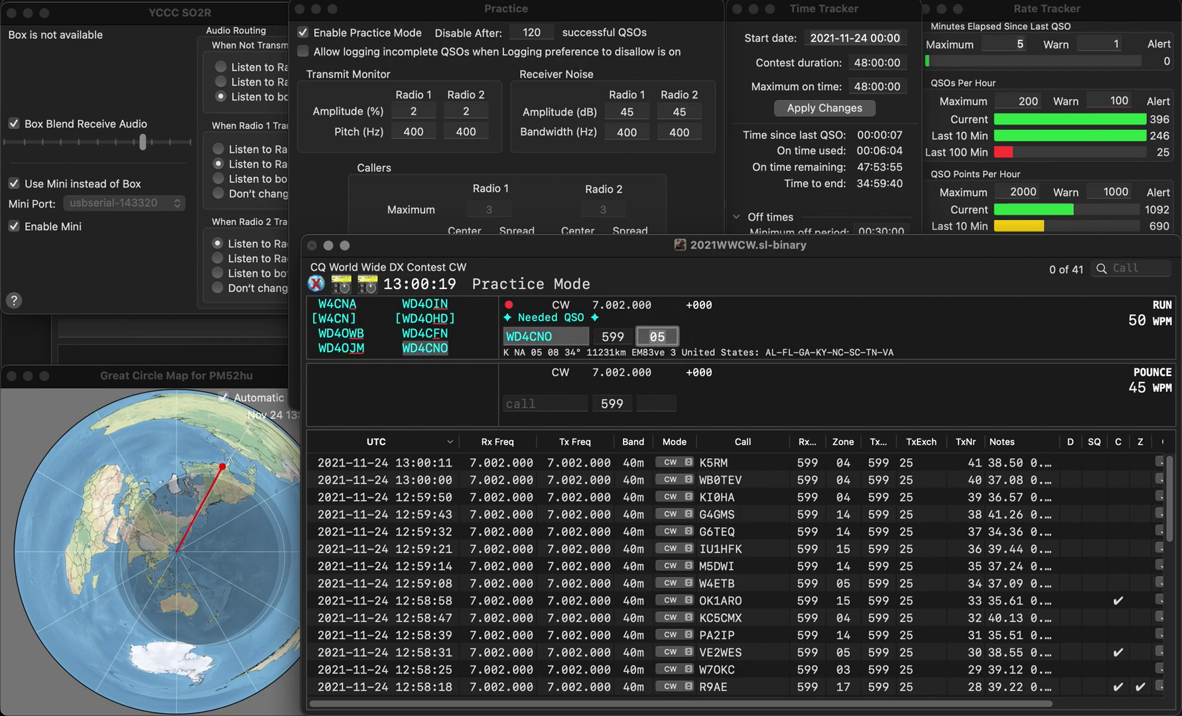
{"action": "key", "text": "Return"}
{"action": "type", "text": "UY5QZ"}
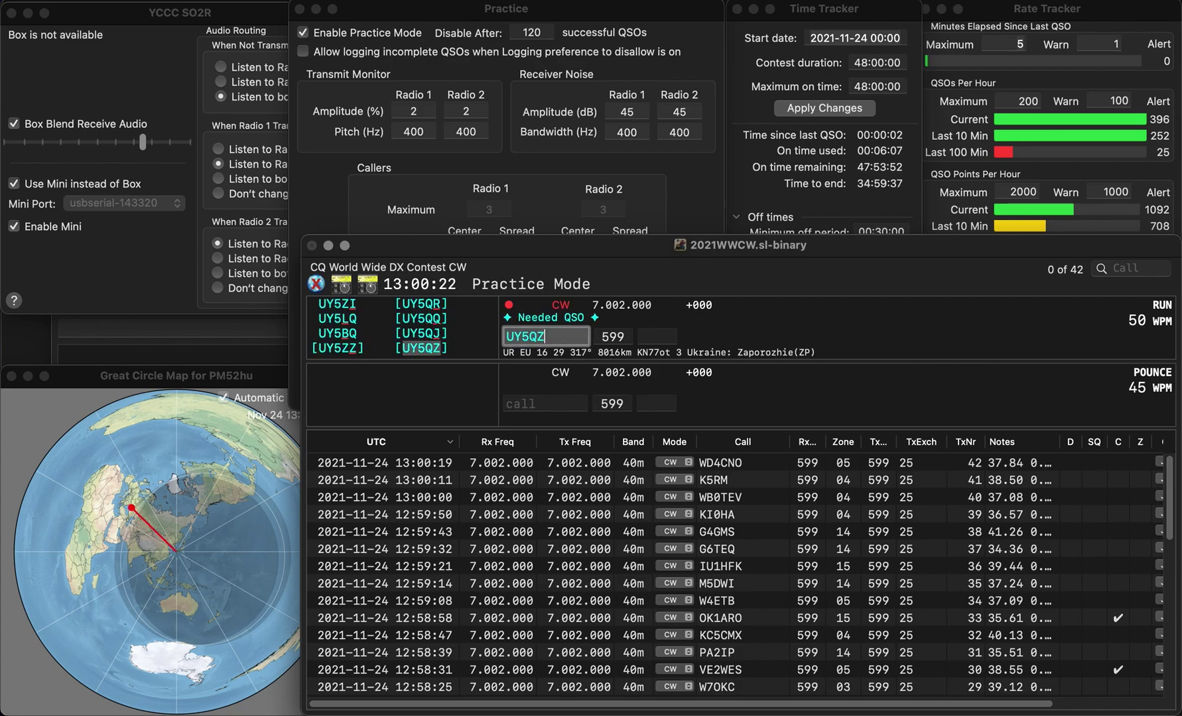
{"action": "key", "text": "Return"}
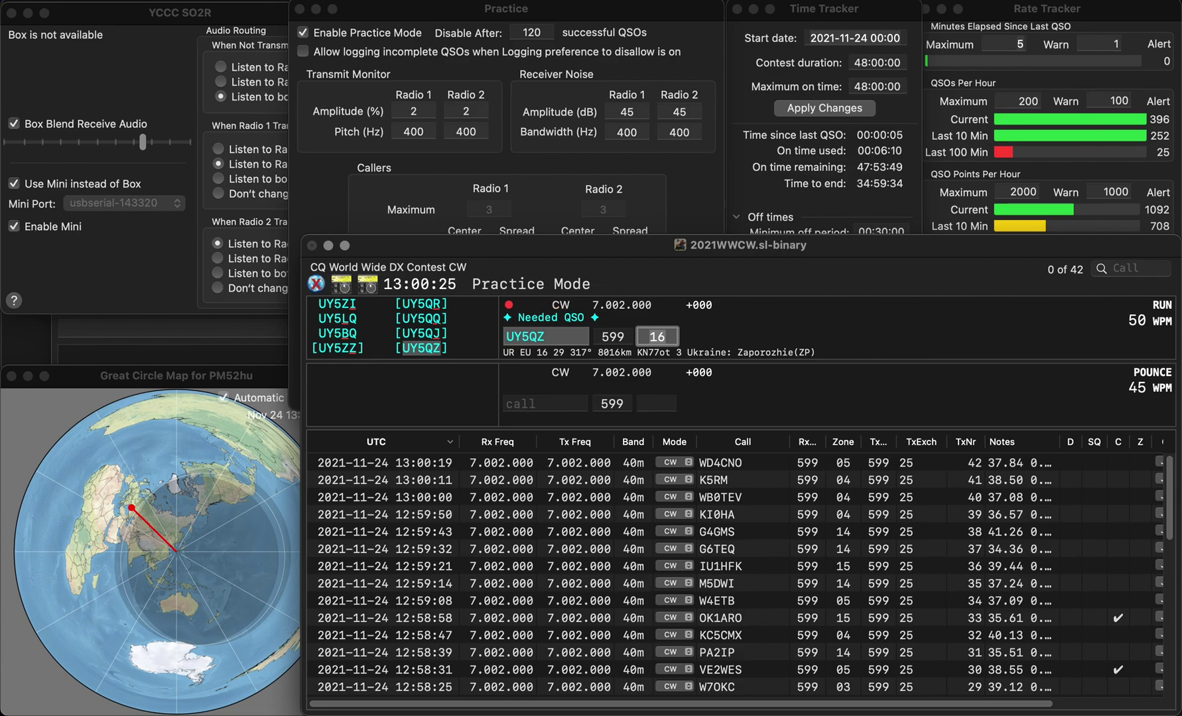
{"action": "key", "text": "Return"}
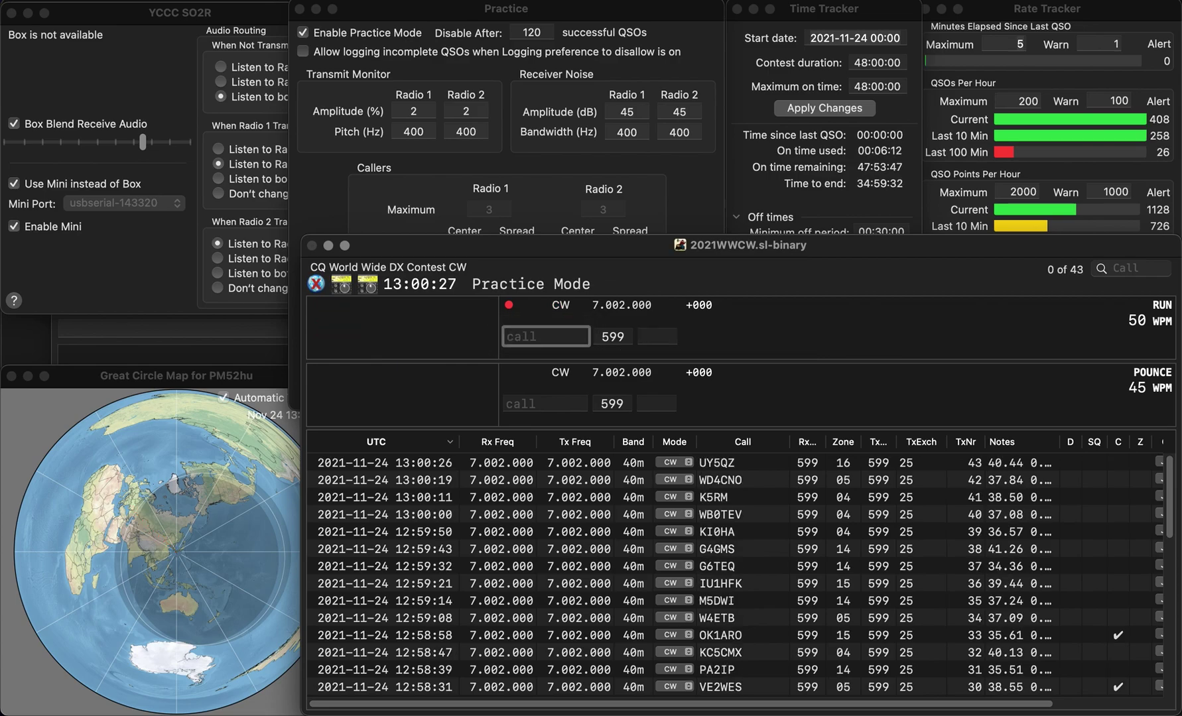
{"action": "type", "text": "IK2SAI"}
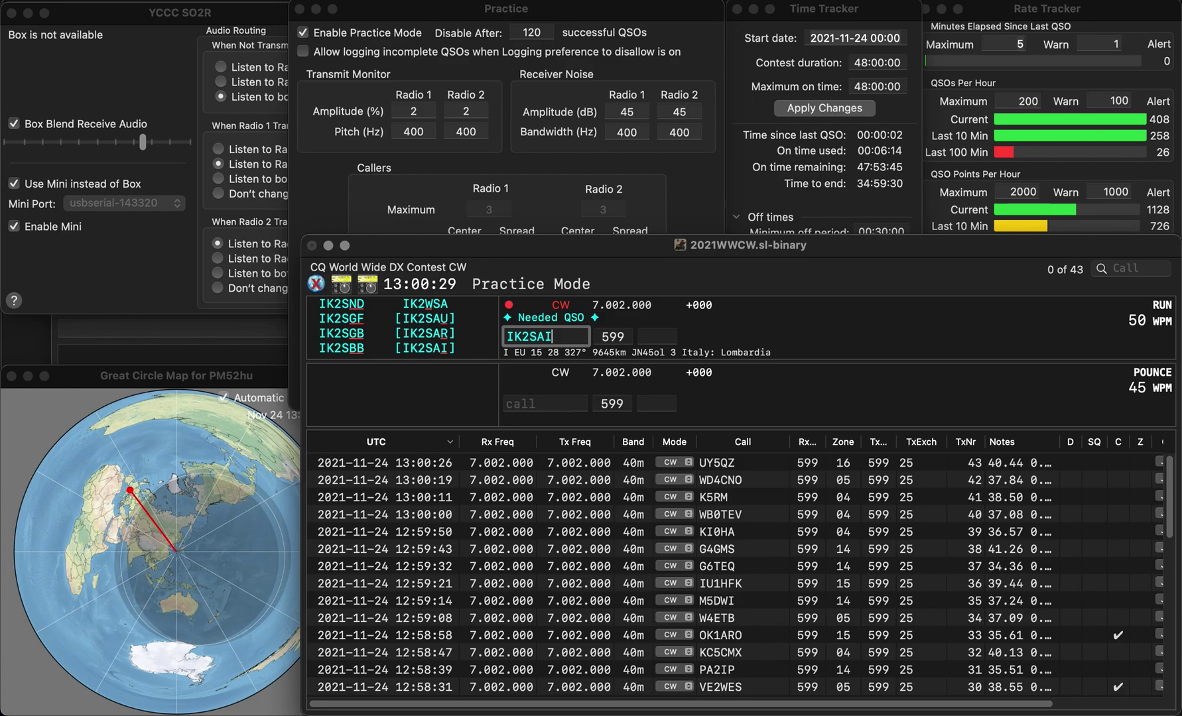
{"action": "key", "text": "Return"}
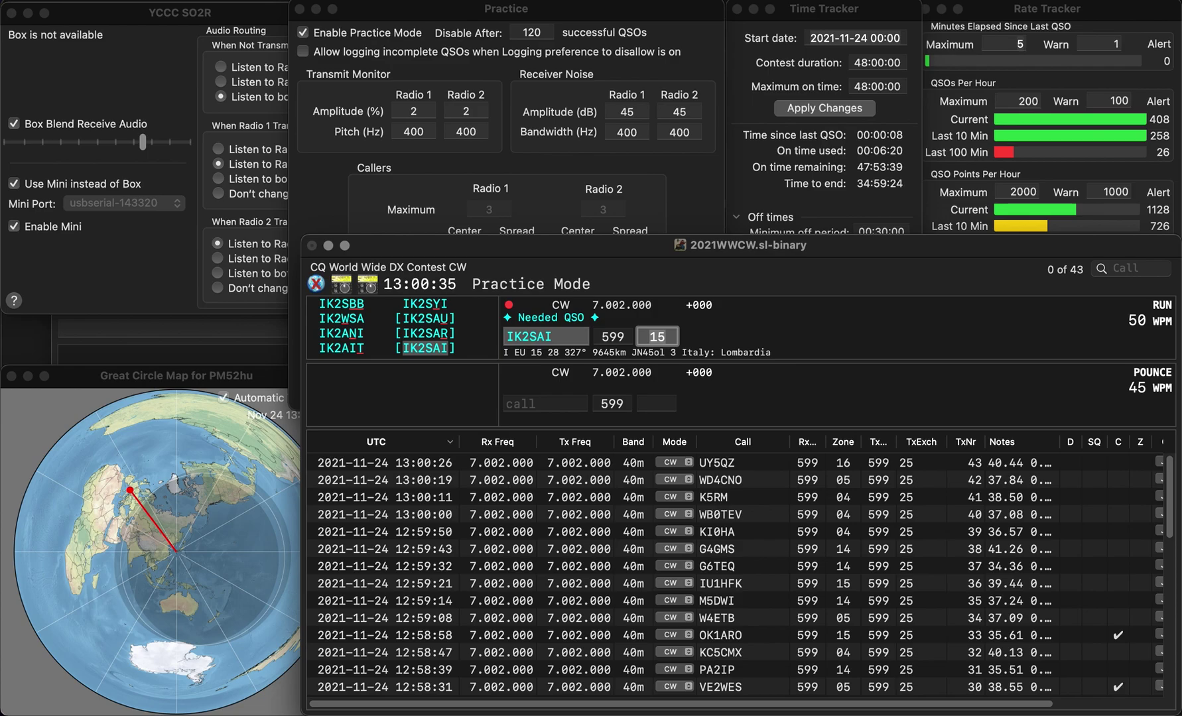
{"action": "key", "text": "Return"}
{"action": "type", "text": "IW1CHX"}
{"action": "key", "text": "Return"}
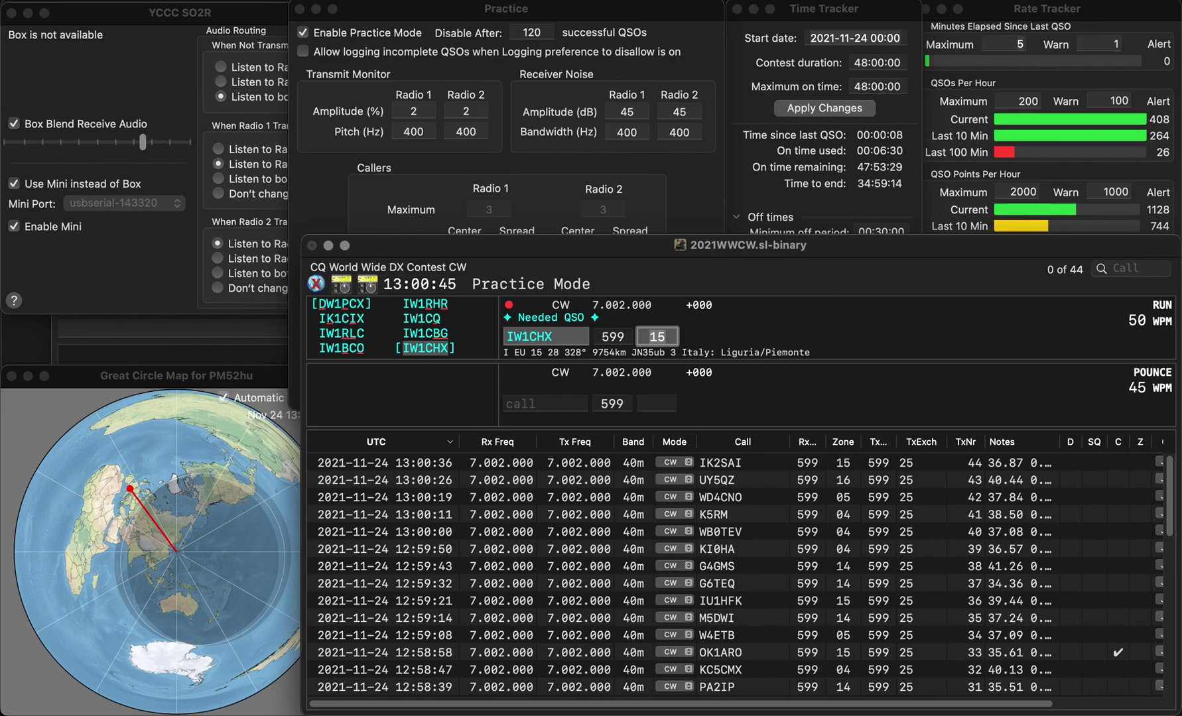
{"action": "key", "text": "Return"}
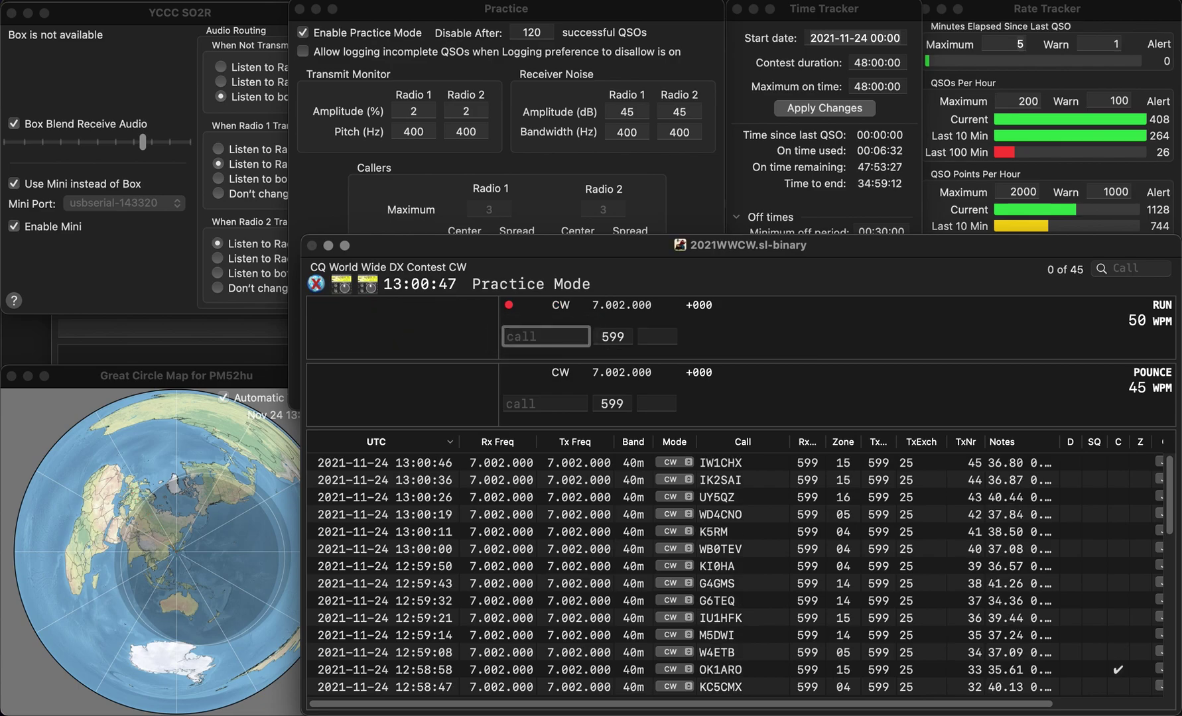
{"action": "type", "text": "D"}
{"action": "type", "text": "D8JL"}
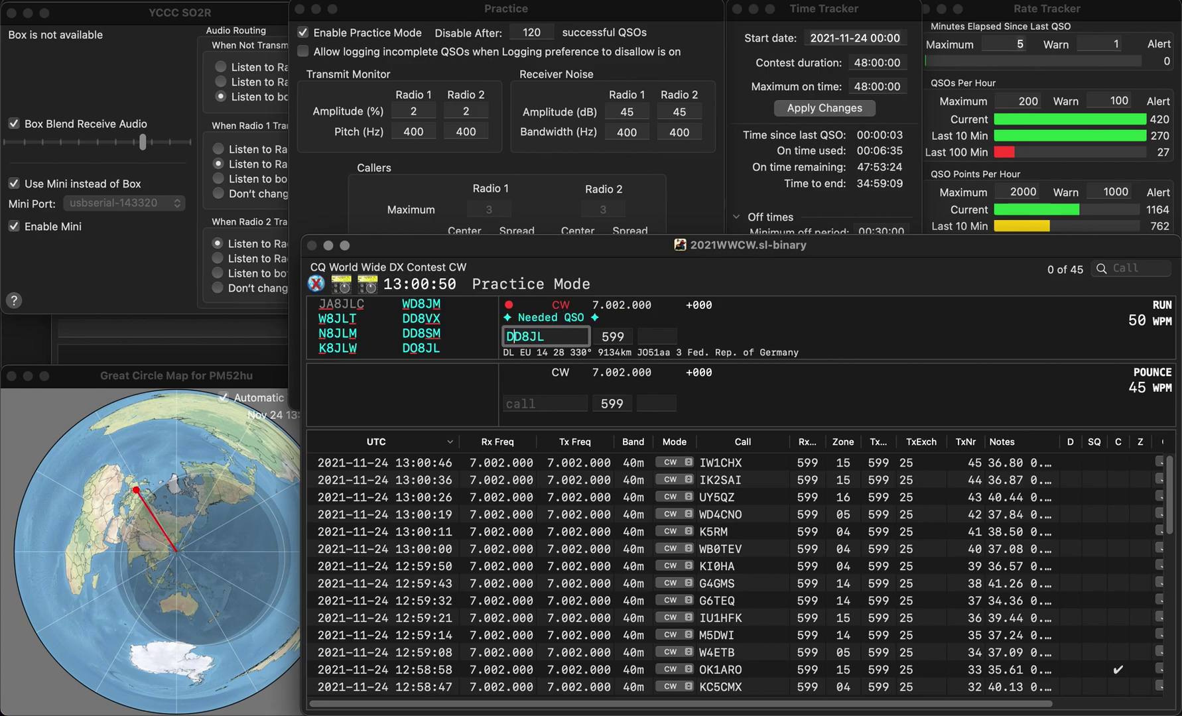
{"action": "key", "text": "Delete"}
{"action": "type", "text": "B8JL"}
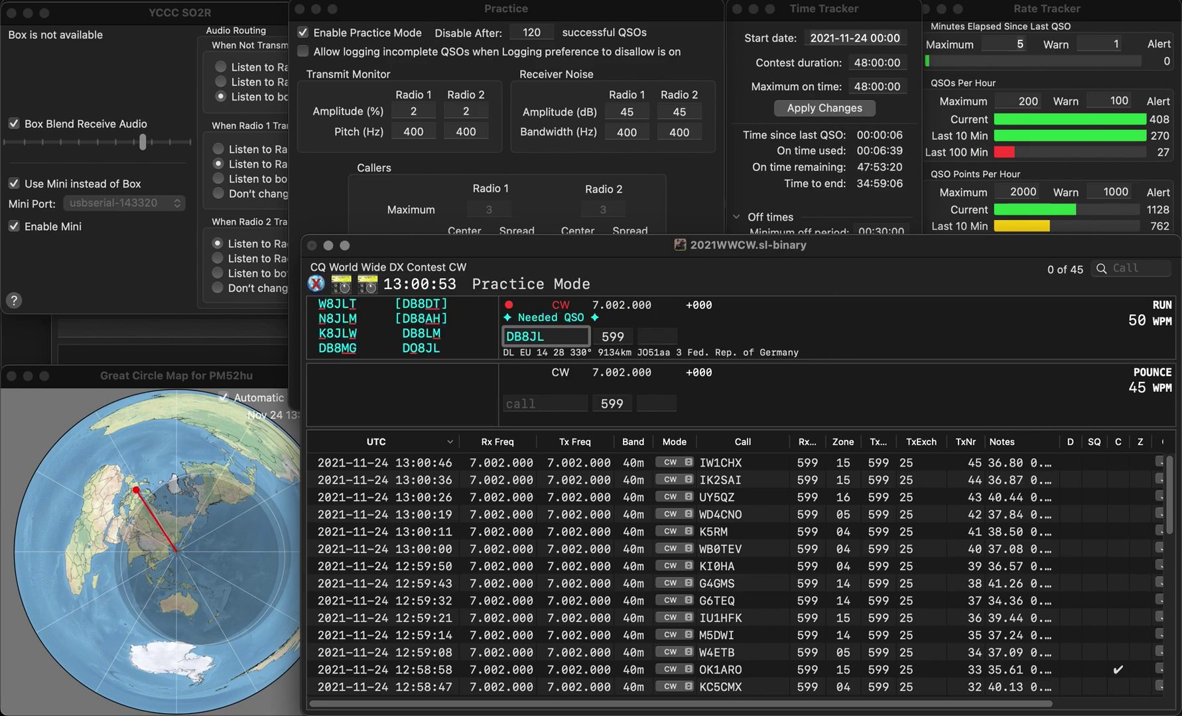
{"action": "type", "text": "D"}
{"action": "key", "text": "Delete"}
{"action": "type", "text": "9"}
{"action": "key", "text": "Delete"}
{"action": "type", "text": "WL"}
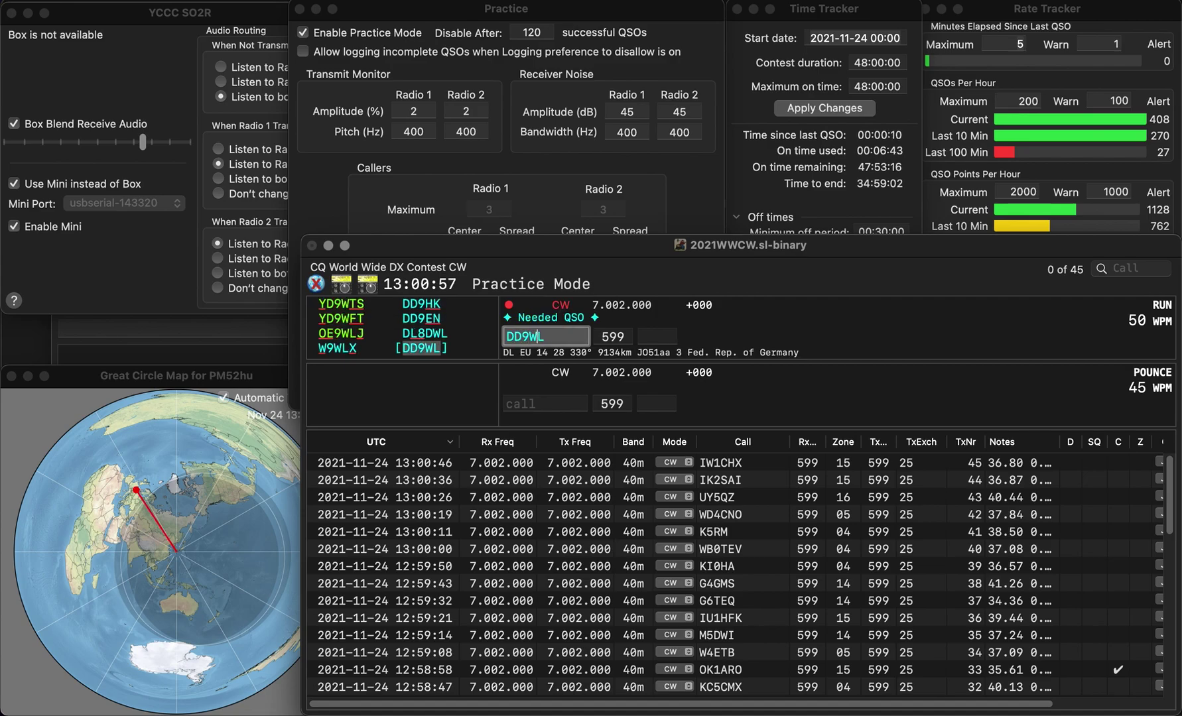
{"action": "key", "text": "Return"}
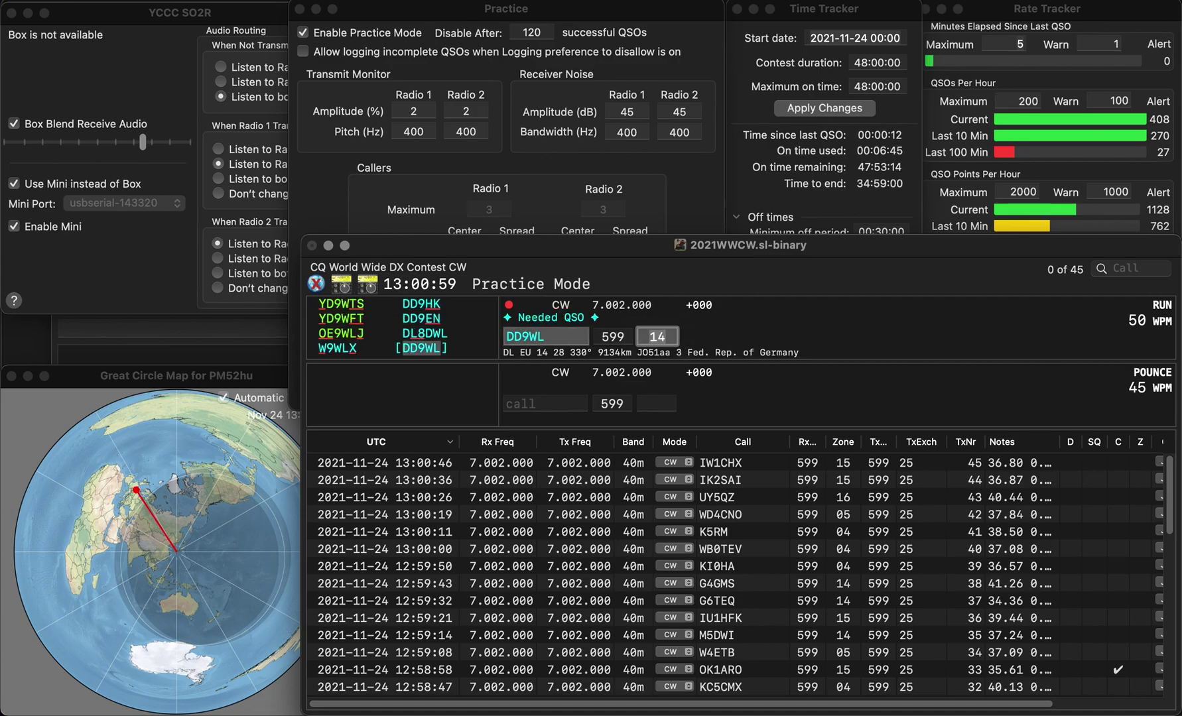
{"action": "key", "text": "Return"}
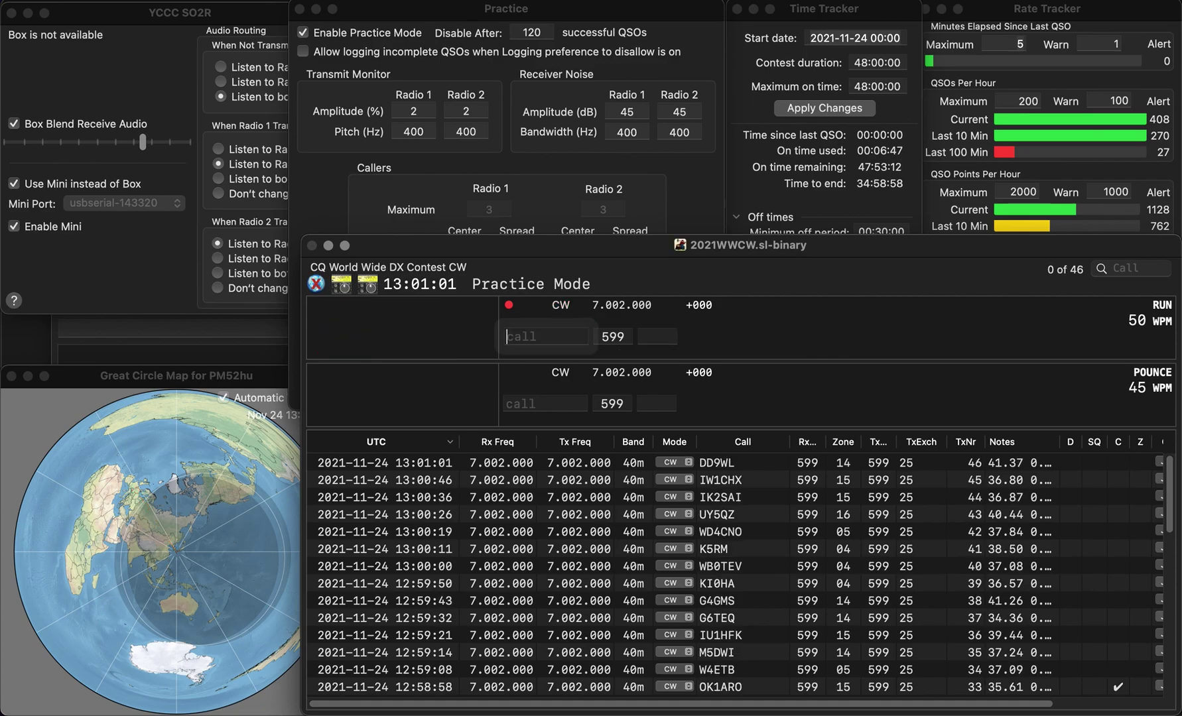
Log the run radio contact with EF1W, using report 599 and zone 14
{"action": "type", "text": "EF1"}
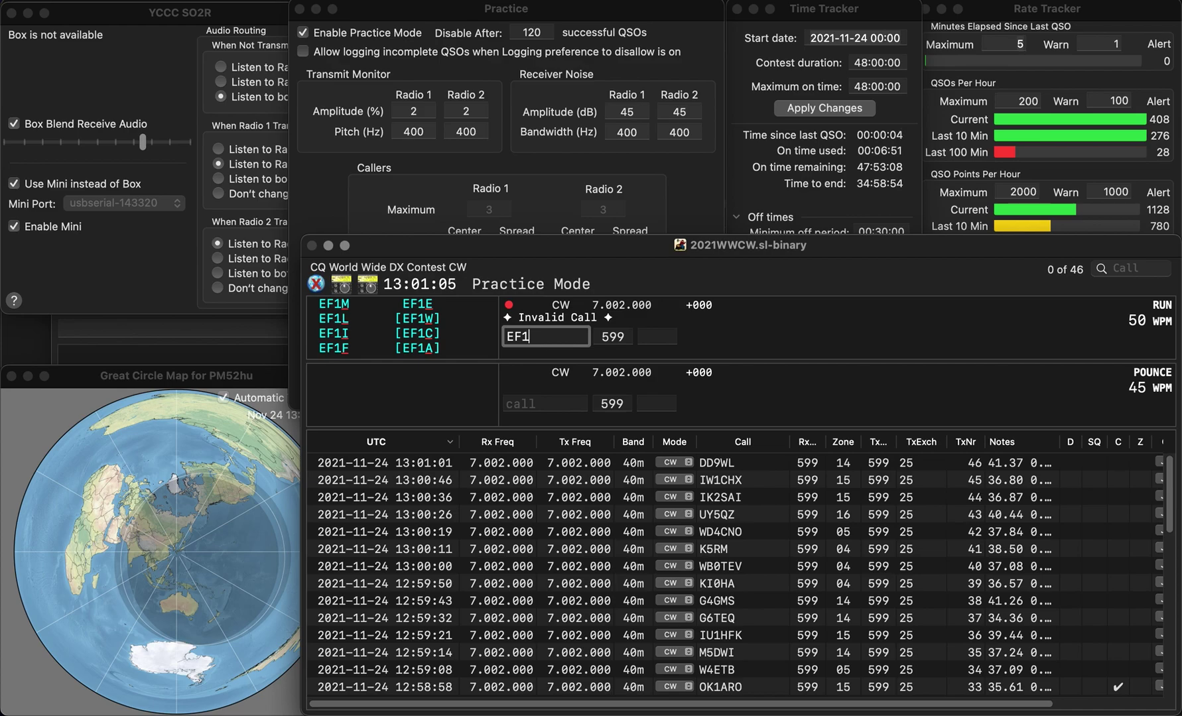
{"action": "type", "text": "W"}
{"action": "key", "text": "Return"}
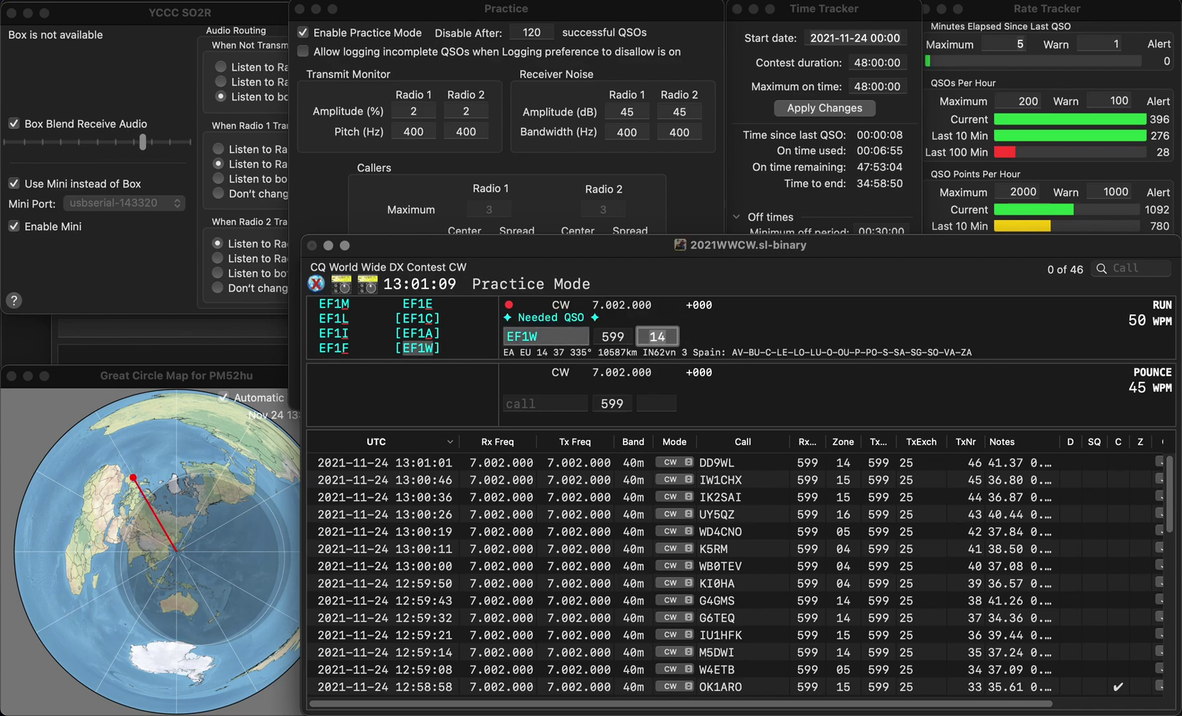
{"action": "key", "text": "Return"}
{"action": "type", "text": "IU0JIW"}
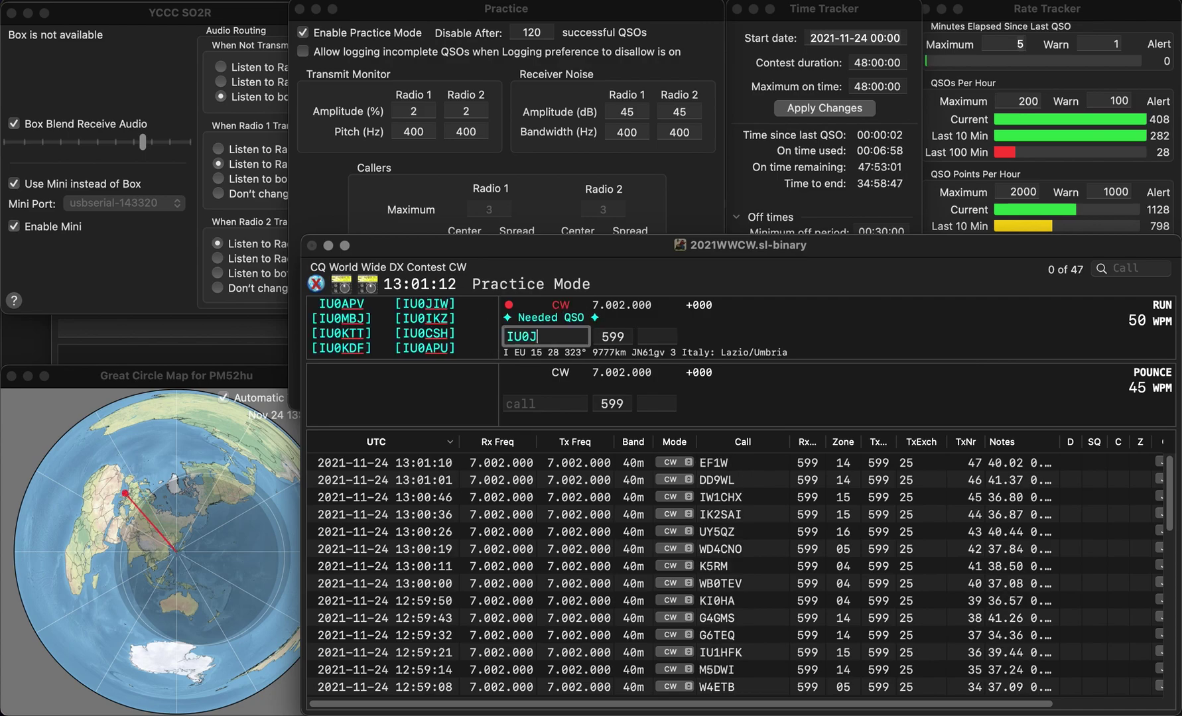
{"action": "key", "text": "Return"}
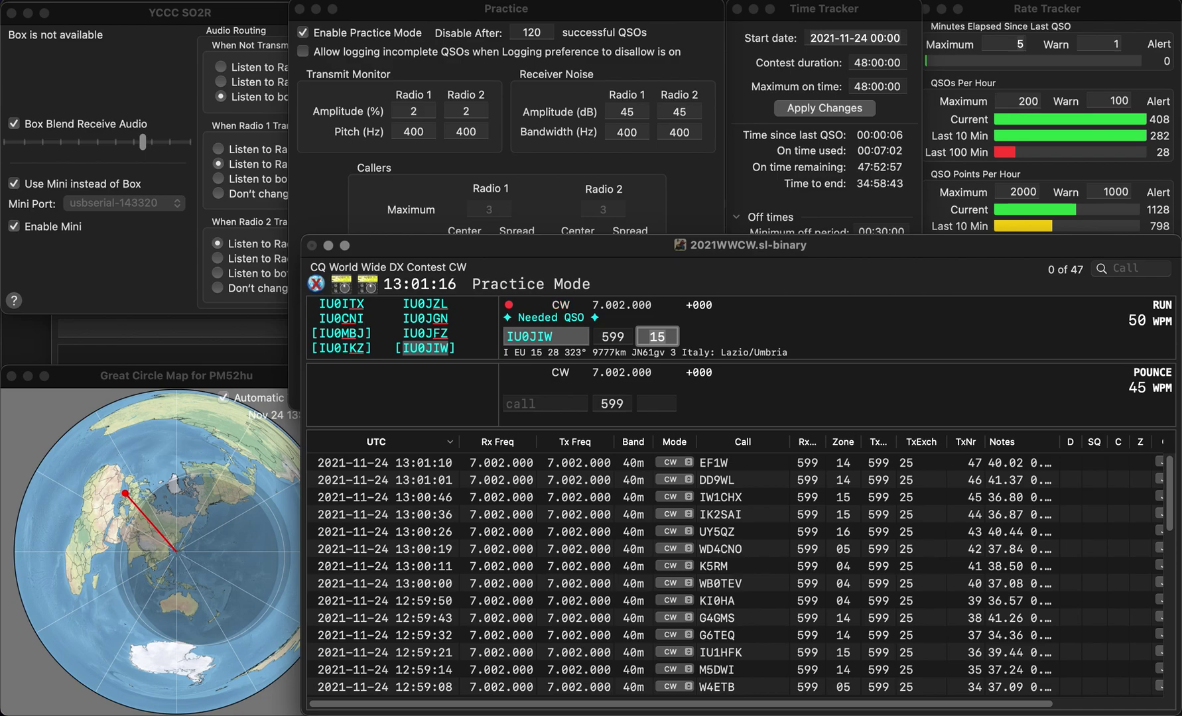
{"action": "key", "text": "Return"}
{"action": "type", "text": "WB9DAR"}
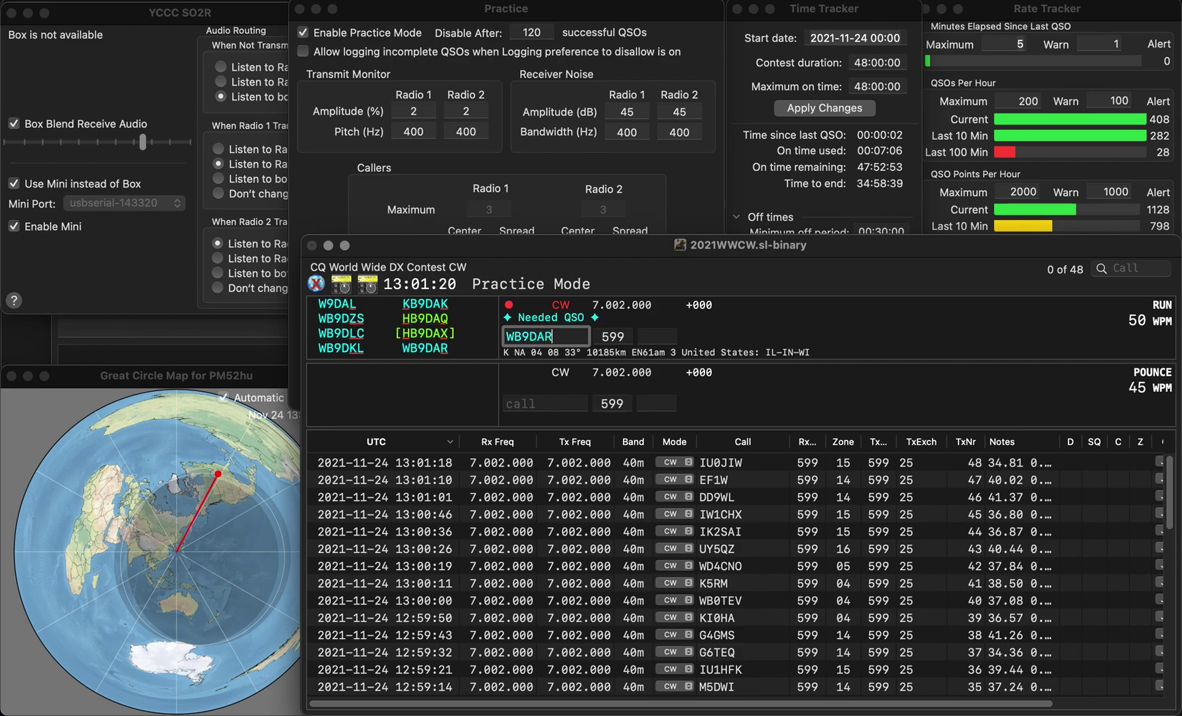
{"action": "key", "text": "Return"}
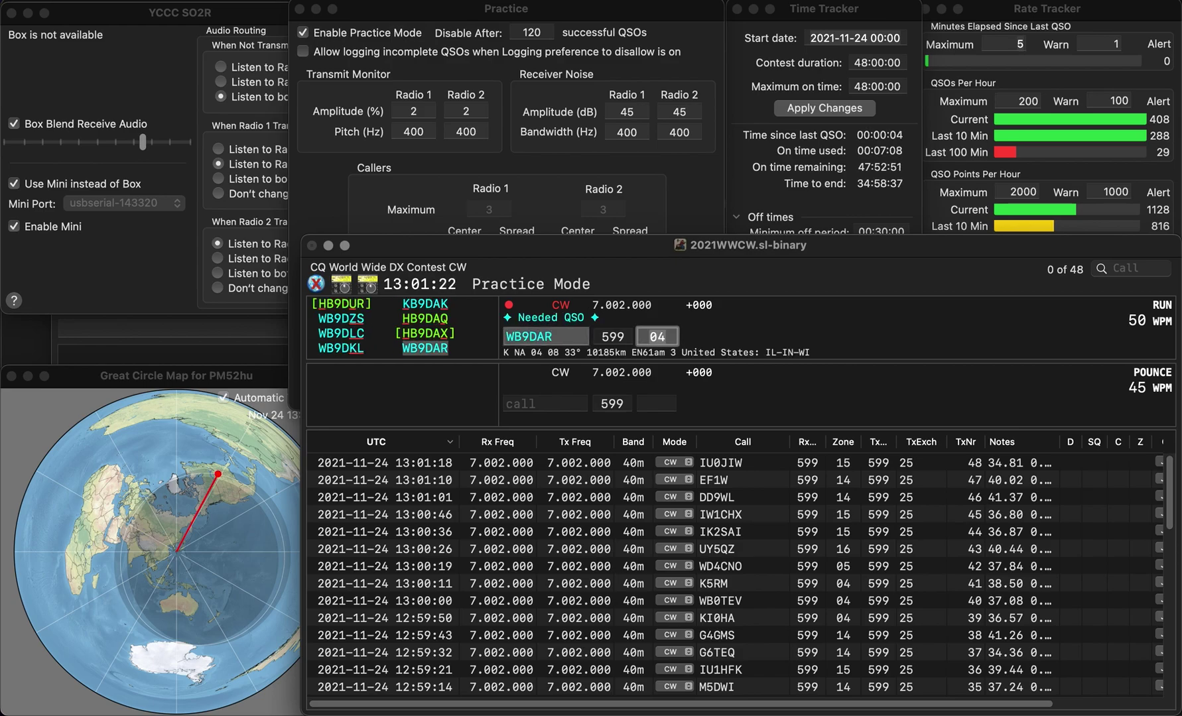
{"action": "key", "text": "Return"}
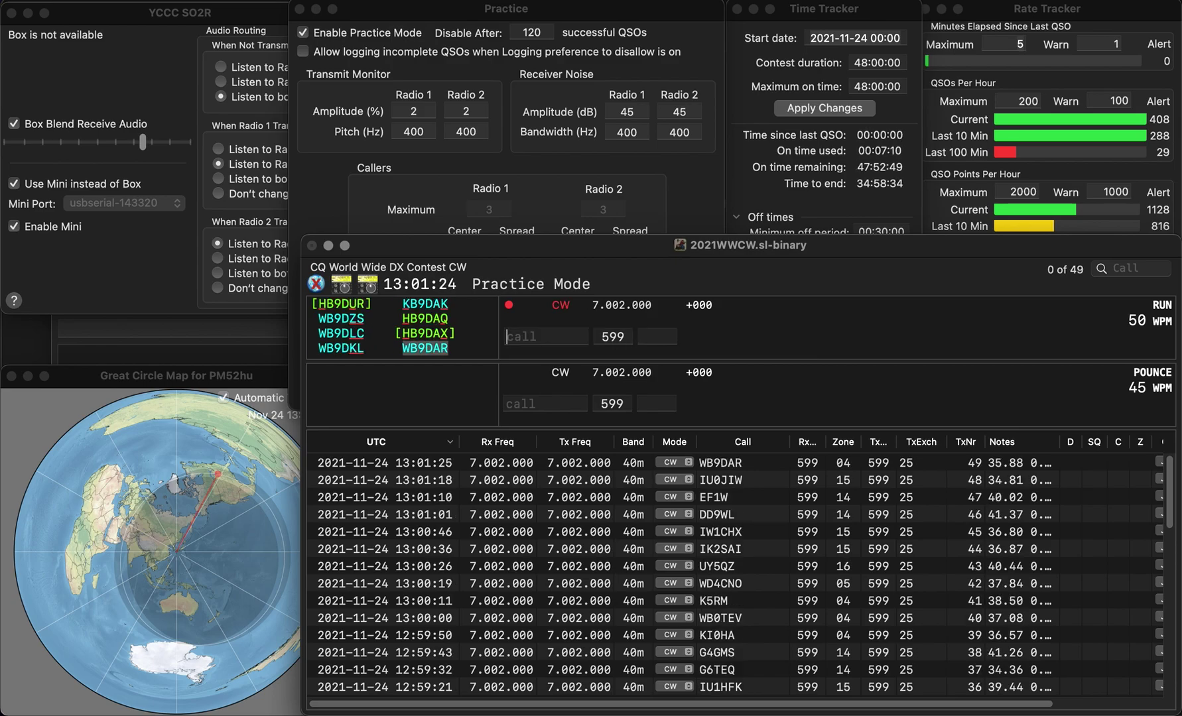
{"action": "type", "text": "WB4DNL"}
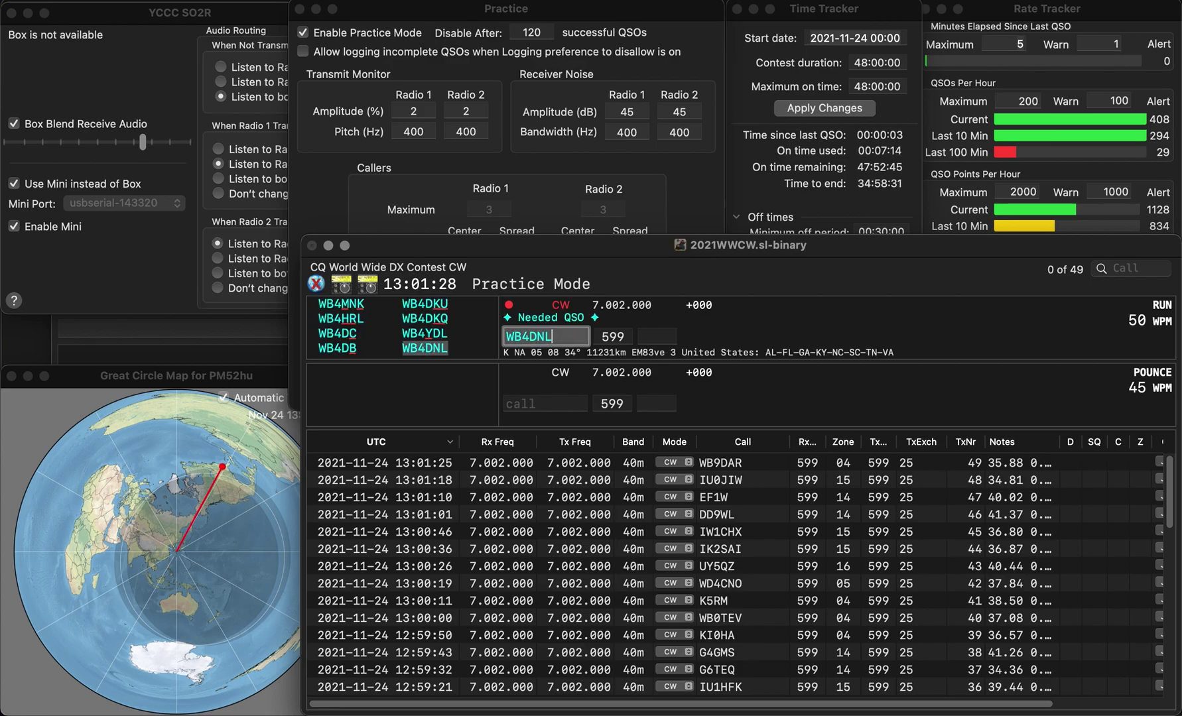
{"action": "key", "text": "Return"}
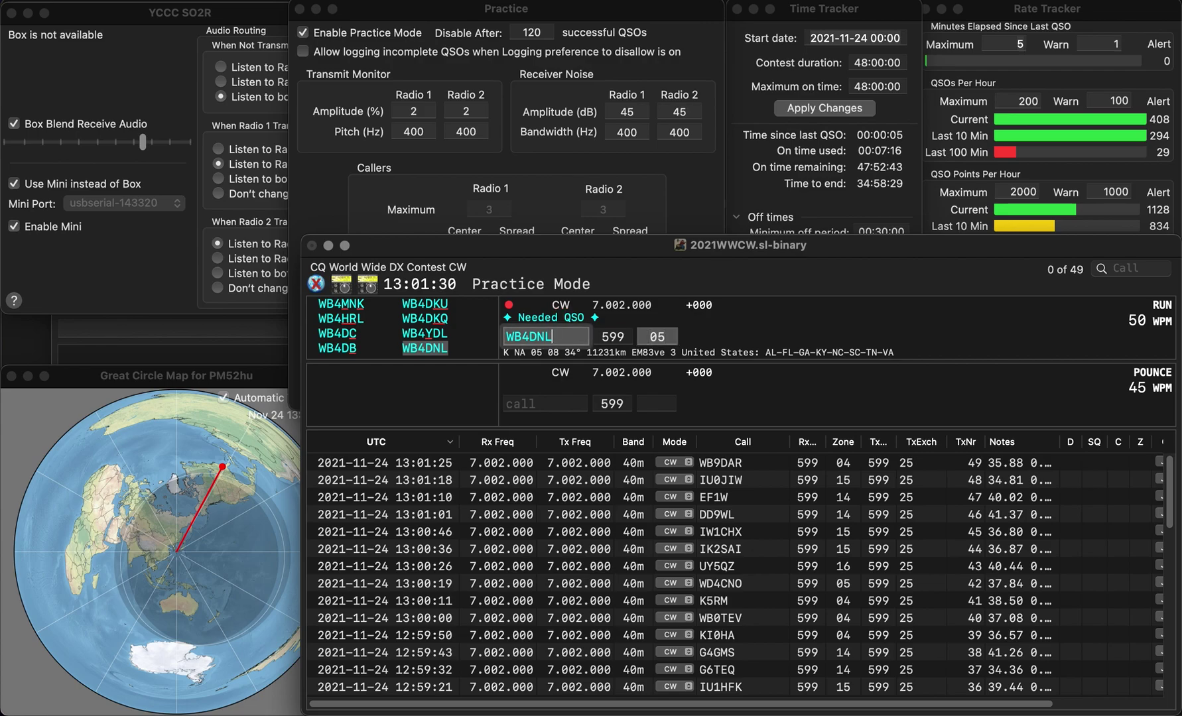
{"action": "key", "text": "Return"}
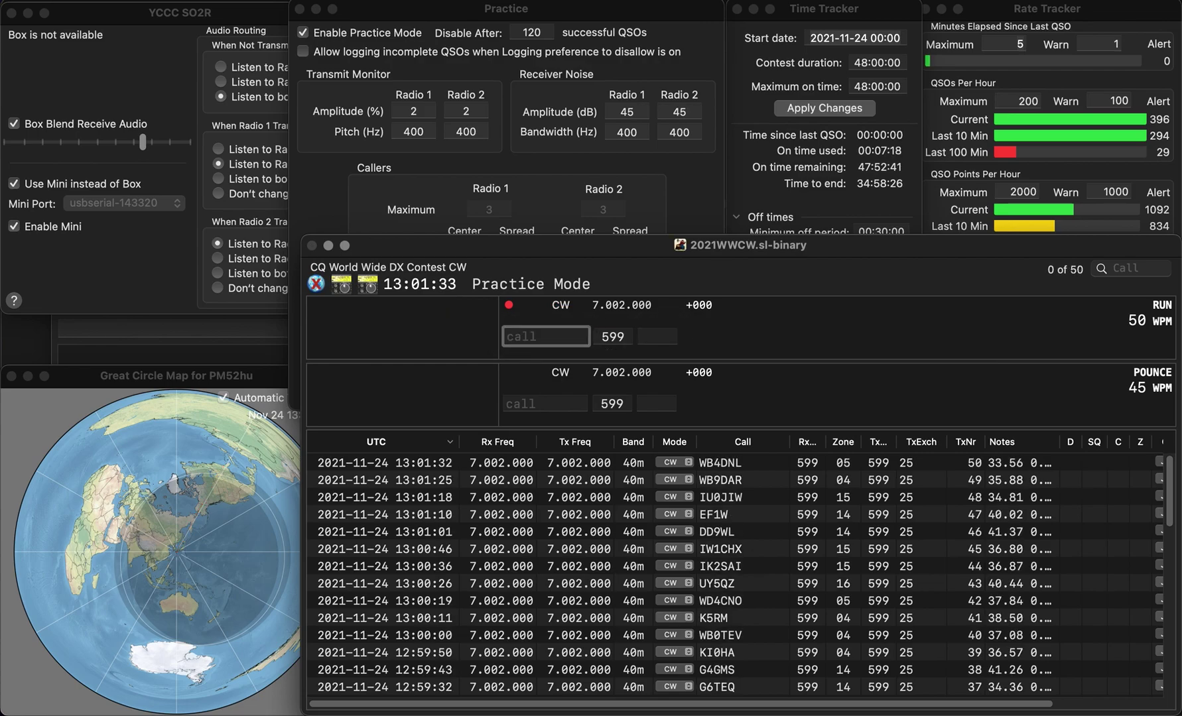
{"action": "type", "text": "KD"}
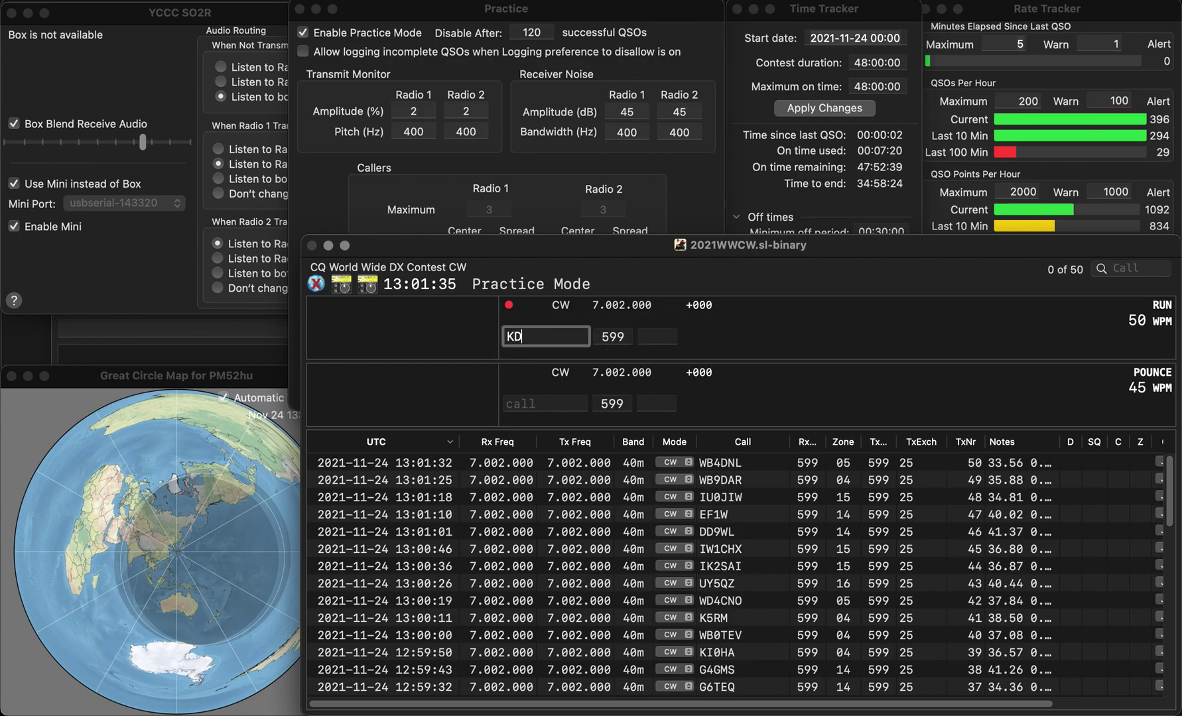
{"action": "type", "text": "6WH"}
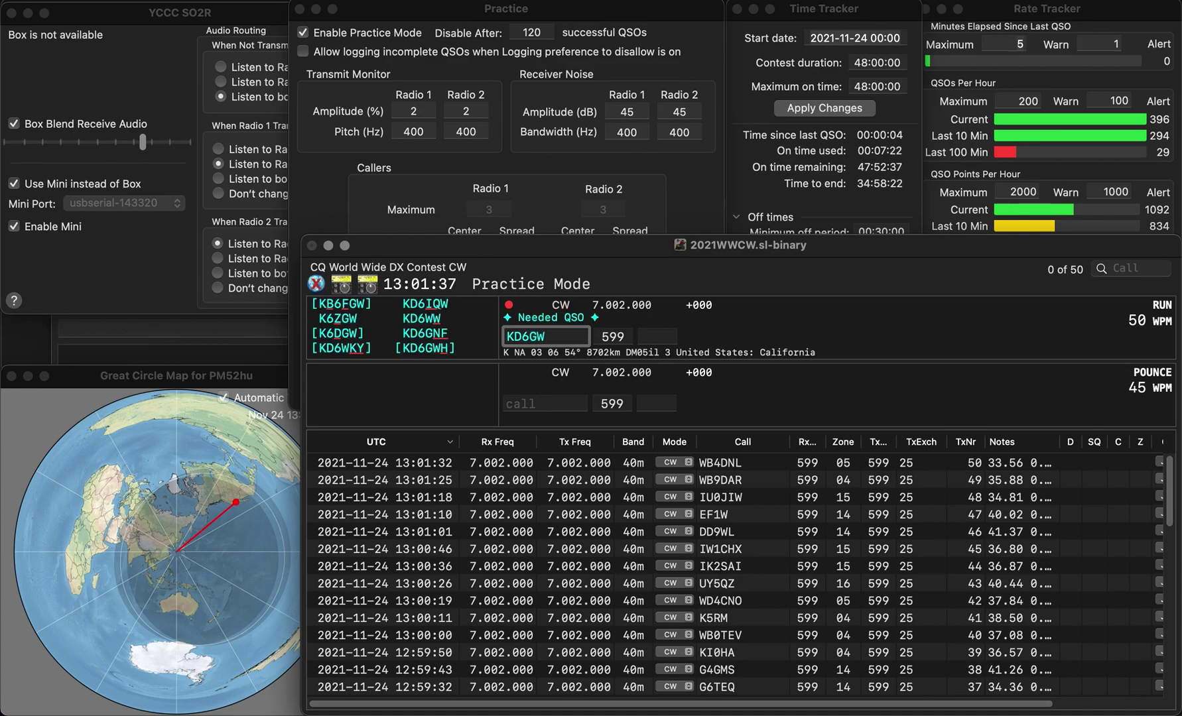
{"action": "key", "text": "BackSpace"}
{"action": "type", "text": "GWH"}
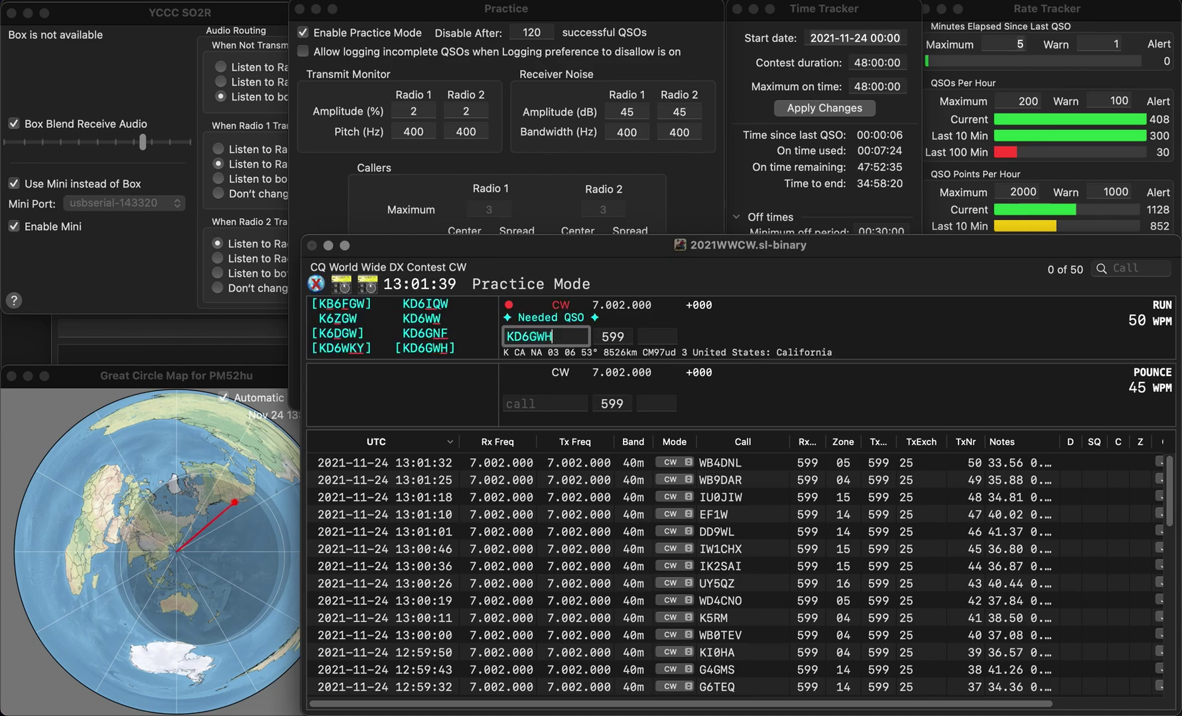
{"action": "key", "text": "space"}
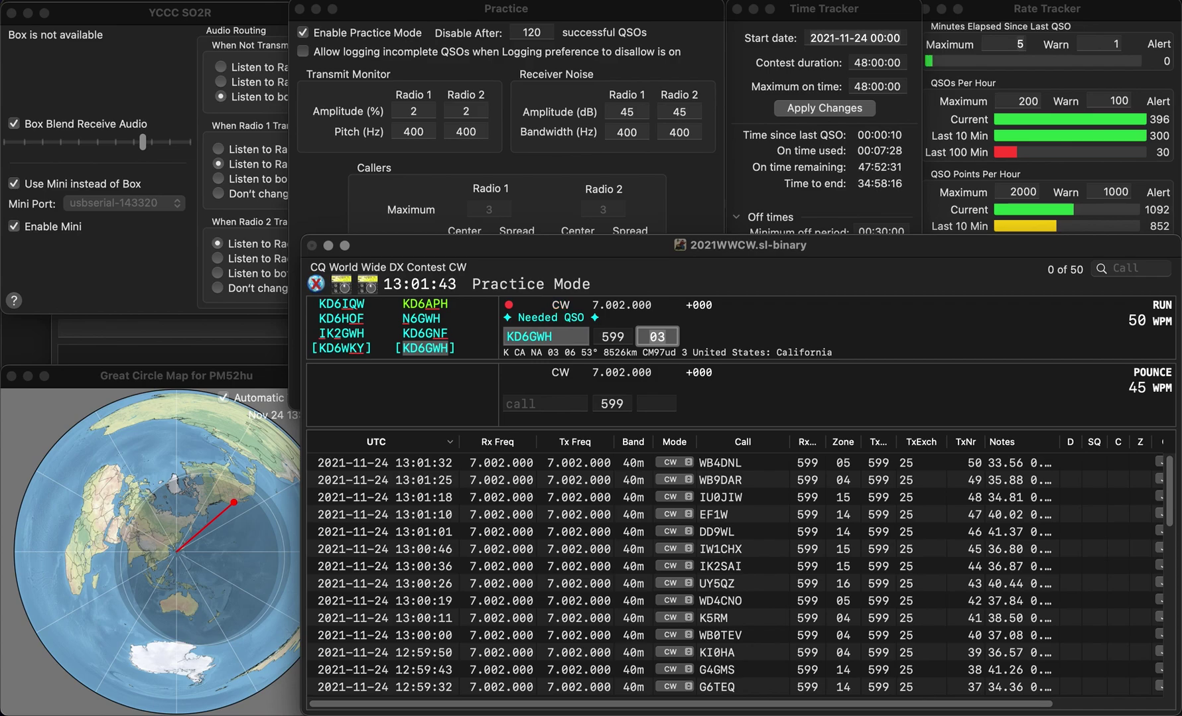
{"action": "key", "text": "Return"}
{"action": "type", "text": "JH"}
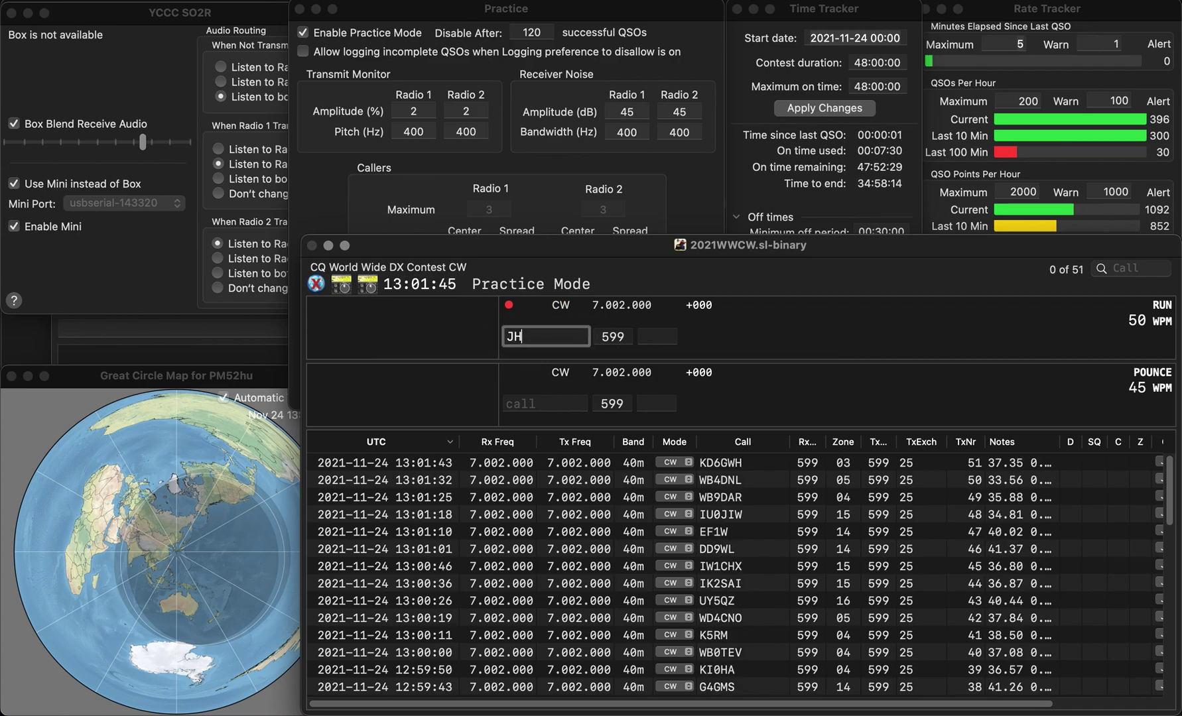
{"action": "type", "text": "2TSJ"}
{"action": "key", "text": "Return"}
{"action": "key", "text": "Tab"}
{"action": "key", "text": "Right"}
{"action": "key", "text": "Delete"}
{"action": "type", "text": "S"}
{"action": "key", "text": "Return"}
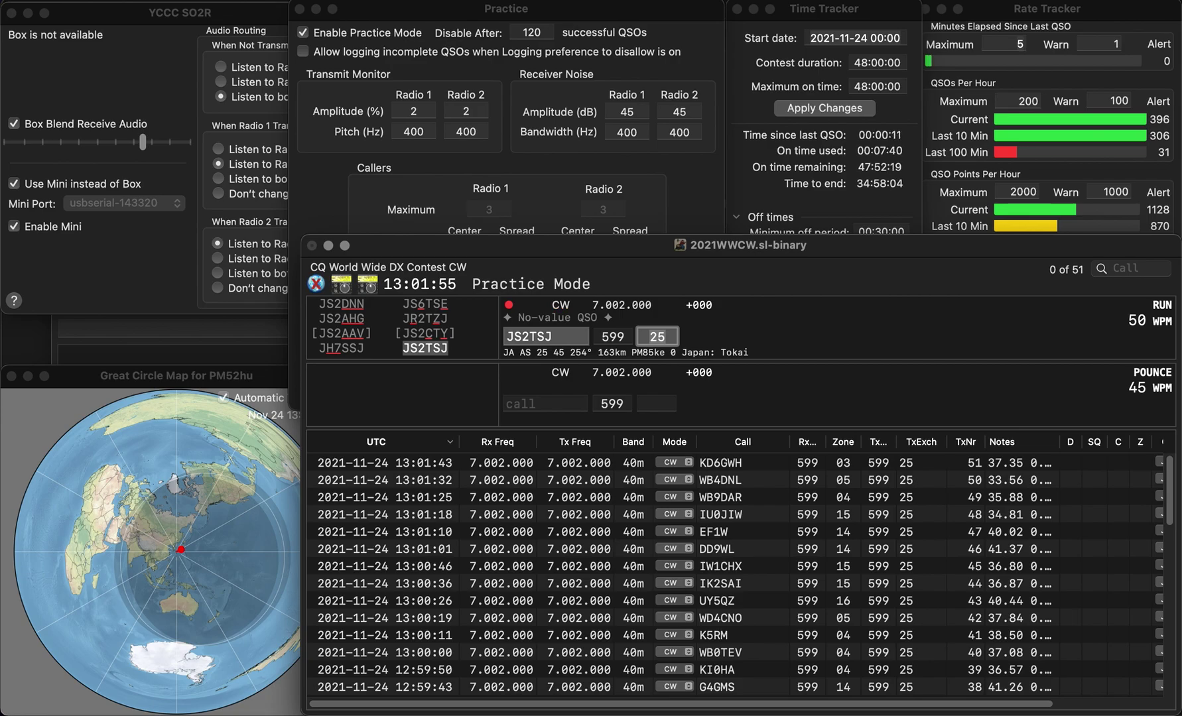
{"action": "key", "text": "Return"}
{"action": "type", "text": "KD8ORN"}
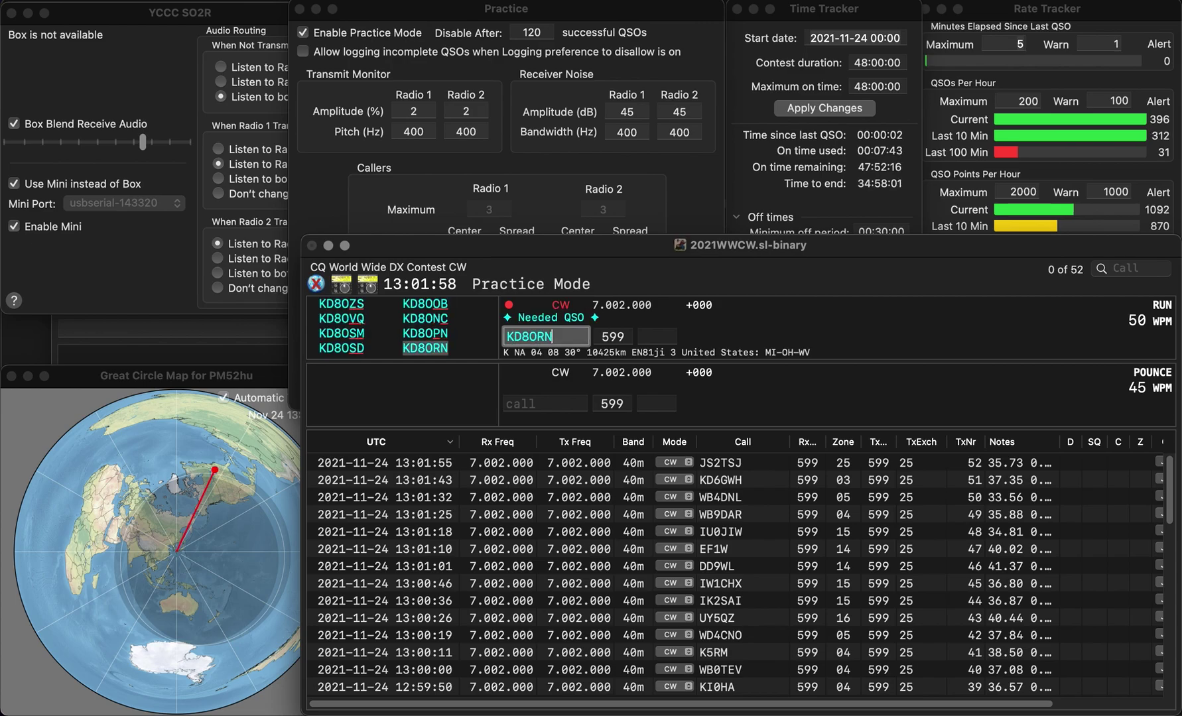
{"action": "key", "text": "Return"}
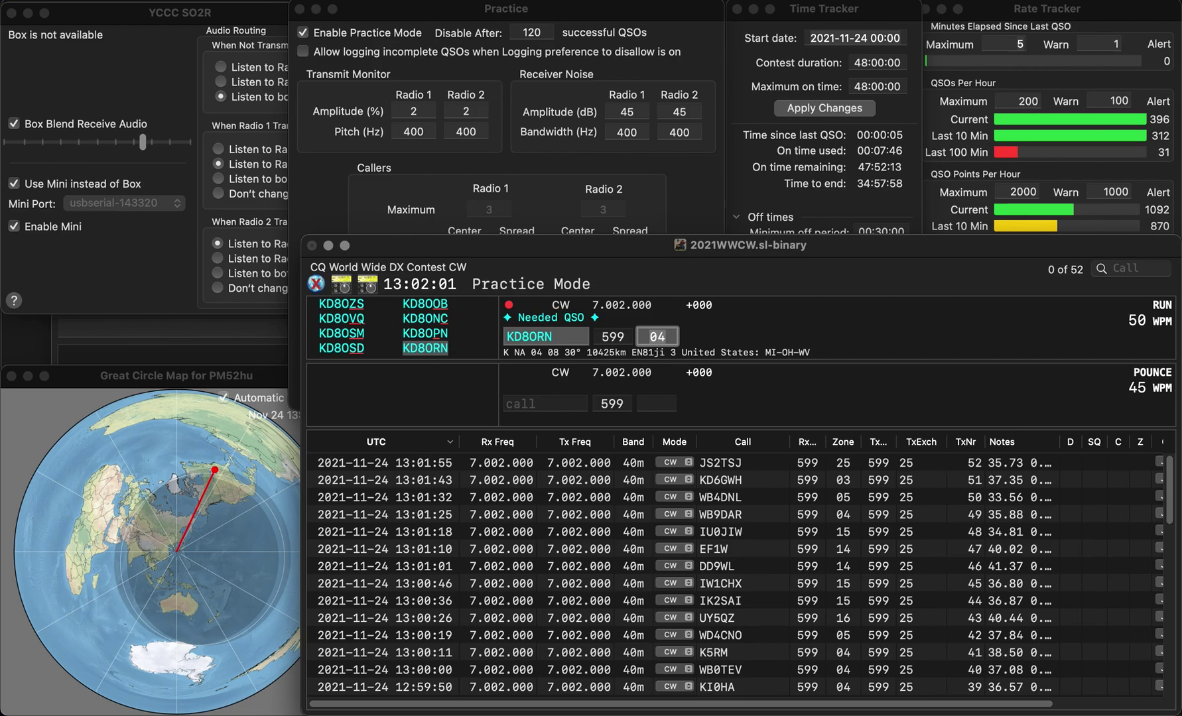
{"action": "key", "text": "Return"}
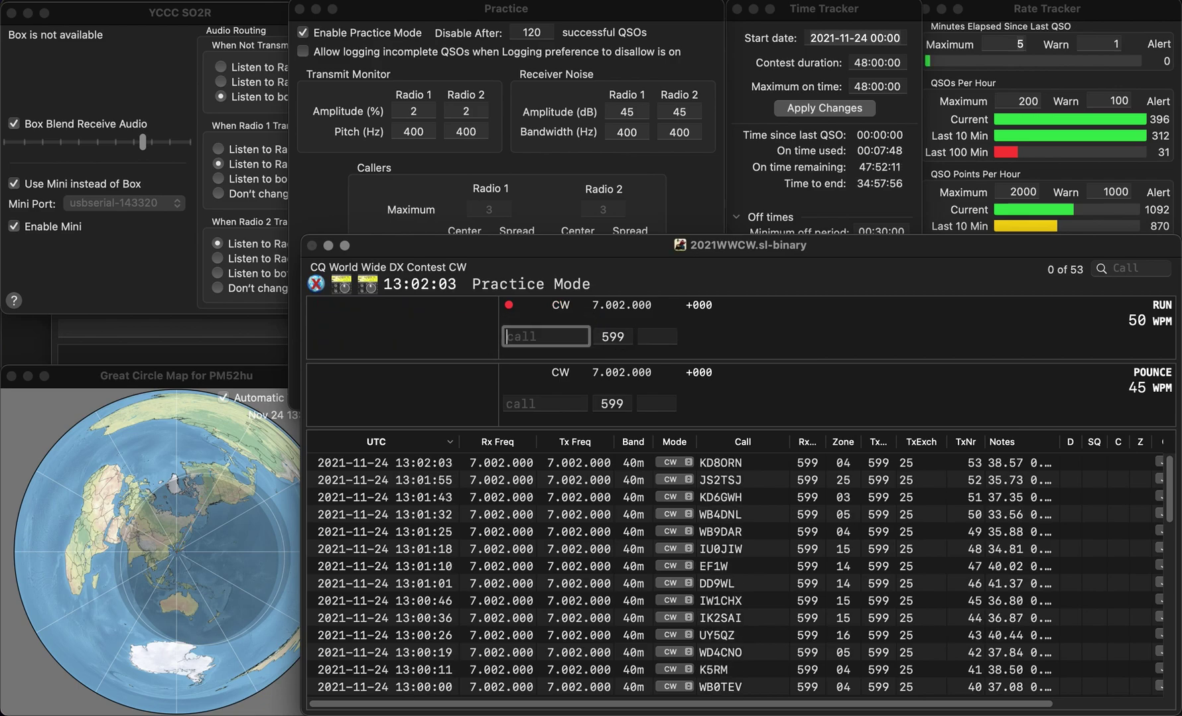
{"action": "type", "text": "KD3KA"}
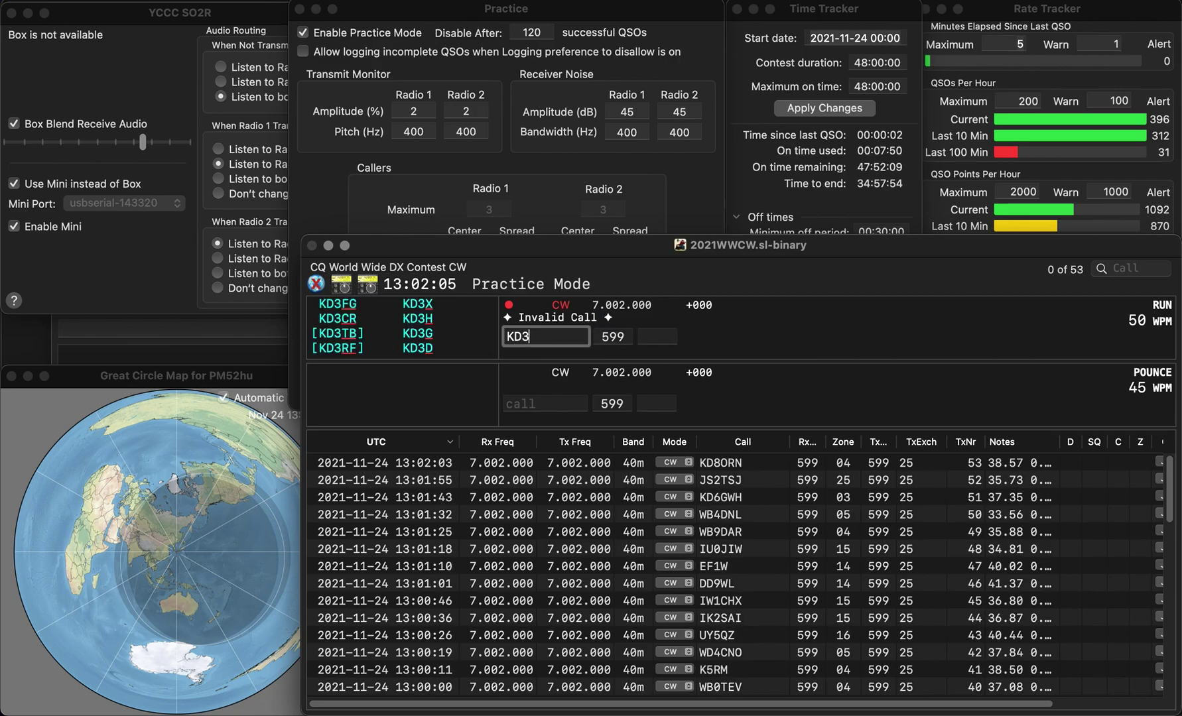
{"action": "key", "text": "Return"}
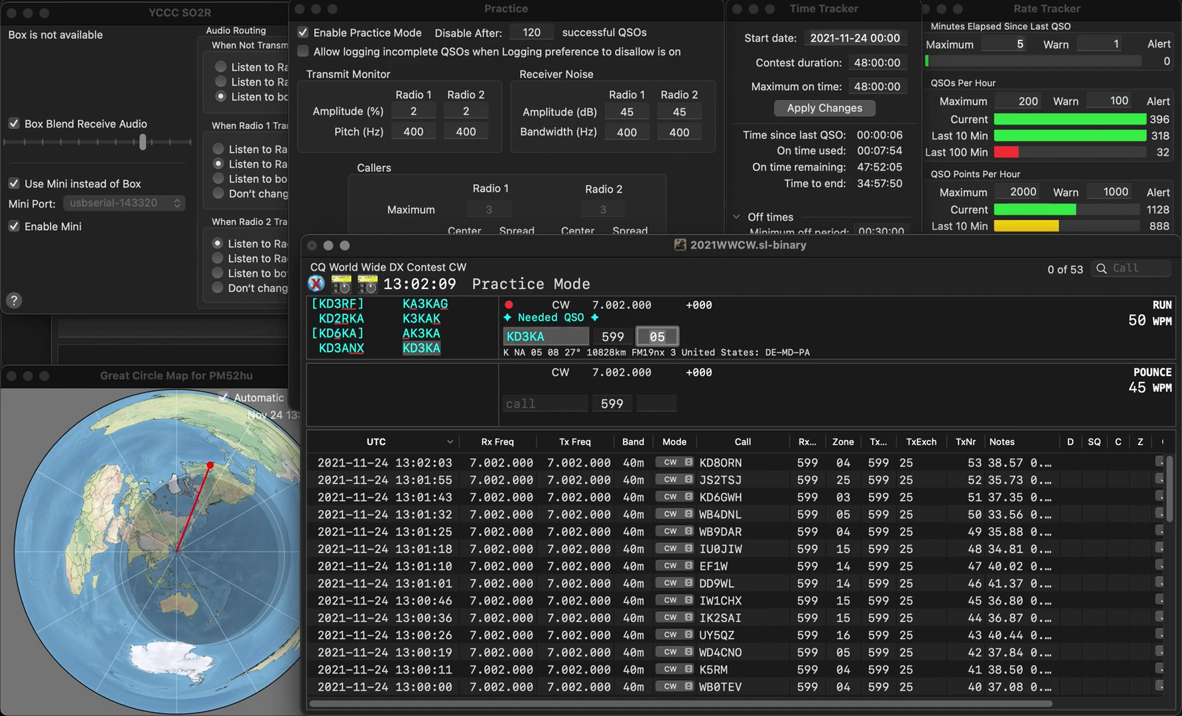
{"action": "key", "text": "Return"}
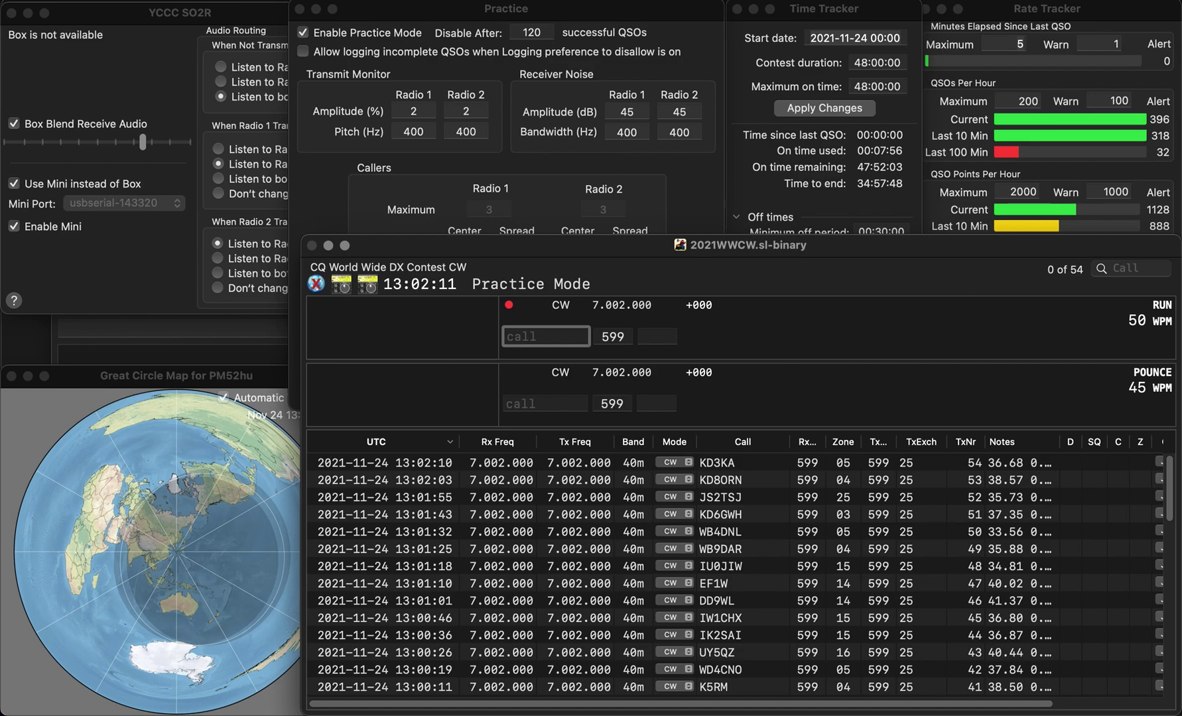
{"action": "type", "text": "S0FH"}
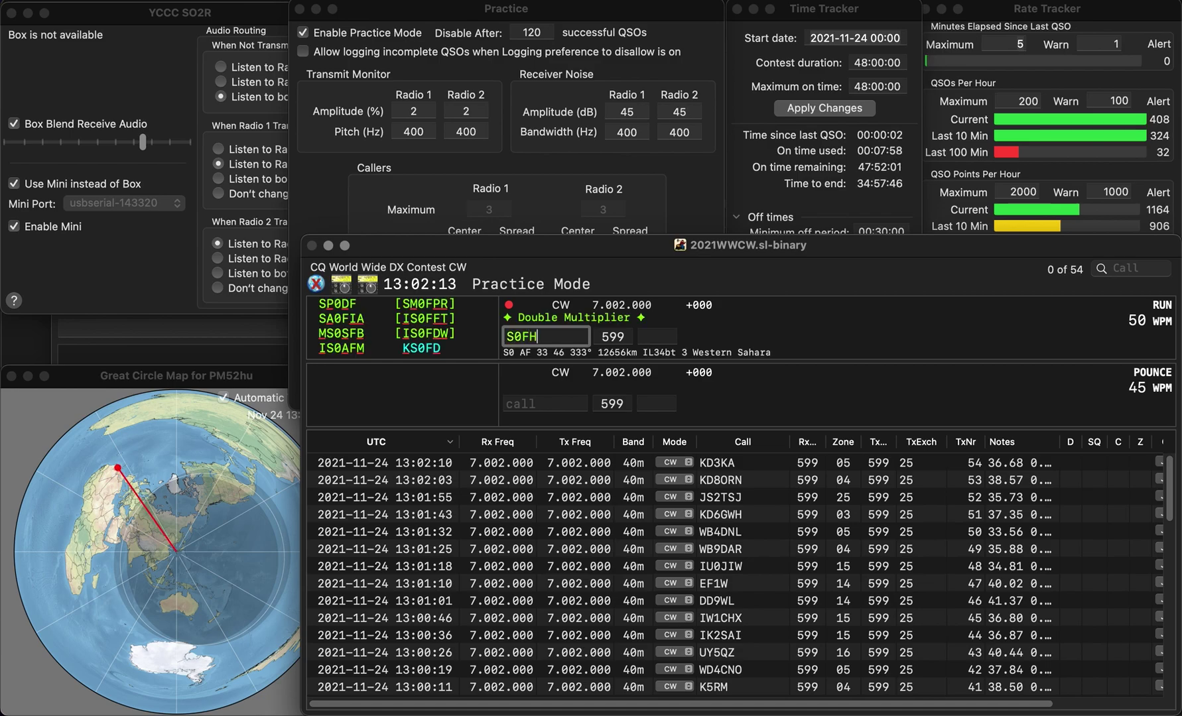
{"action": "type", "text": "G"}
{"action": "key", "text": "Home"}
{"action": "key", "text": "Delete"}
{"action": "type", "text": "K"}
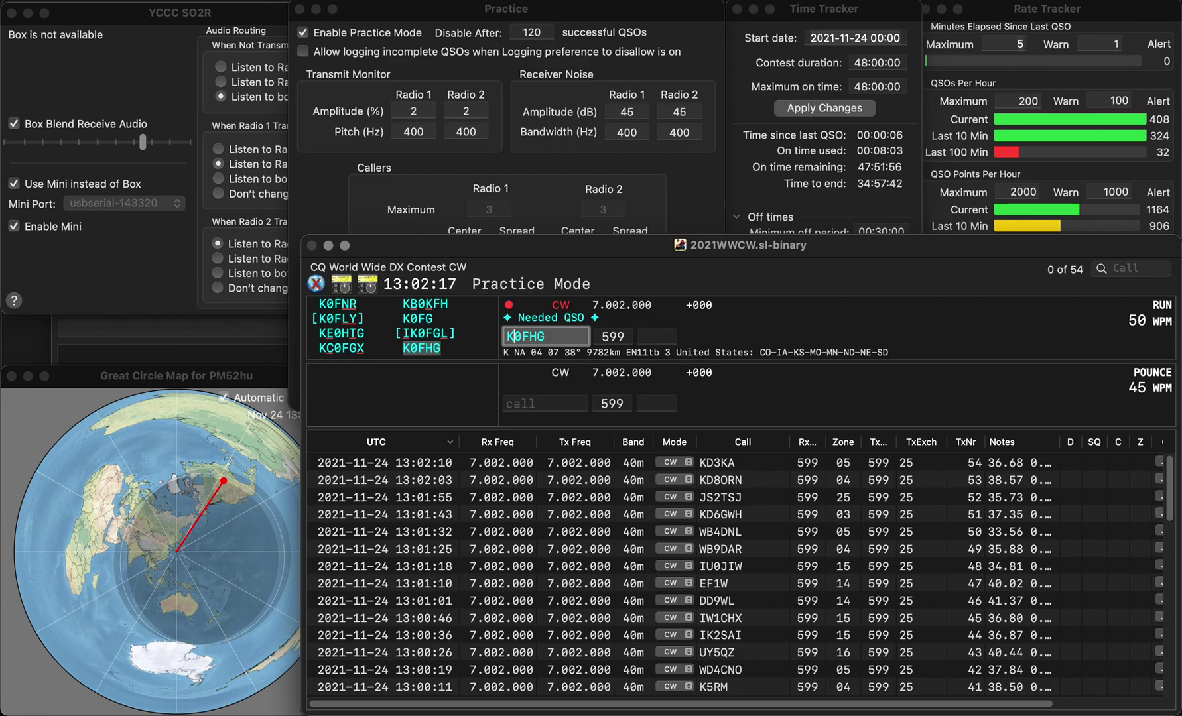
{"action": "key", "text": "Return"}
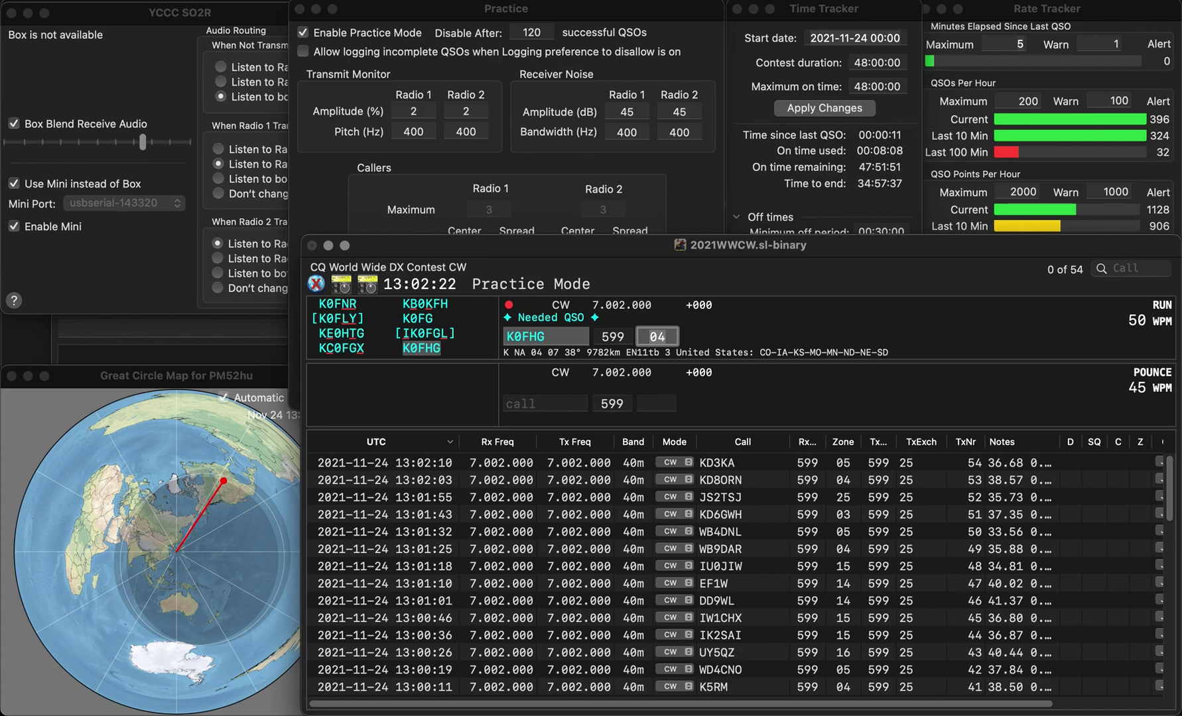
{"action": "key", "text": "Return"}
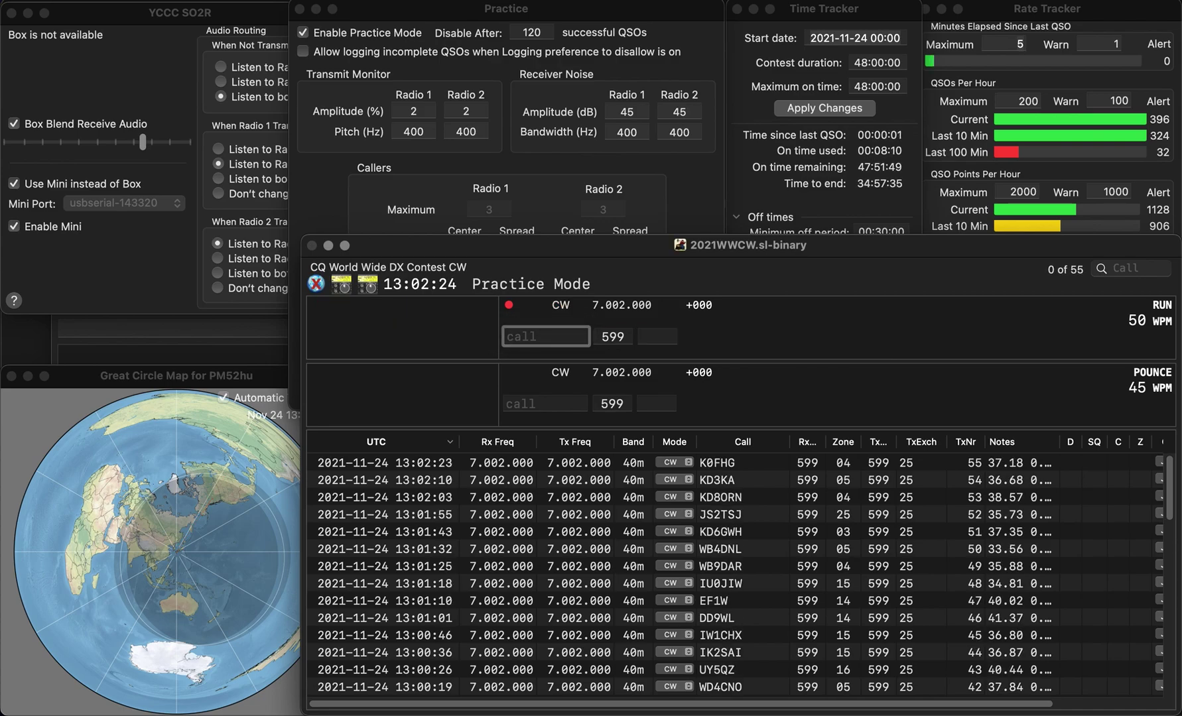
Enter the partial call 9DIU, complete and correct it to SQ9NIU, and log the contact with report 599 and zone 15
{"action": "type", "text": "9DIU"}
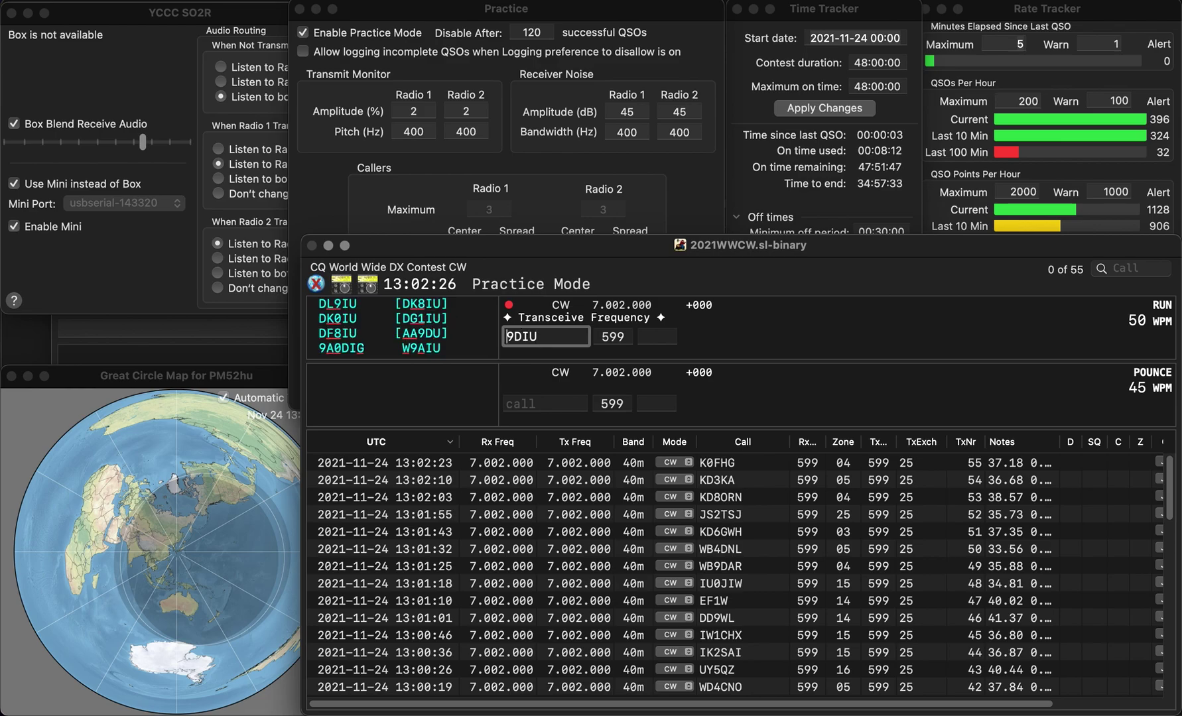
{"action": "key", "text": "Return"}
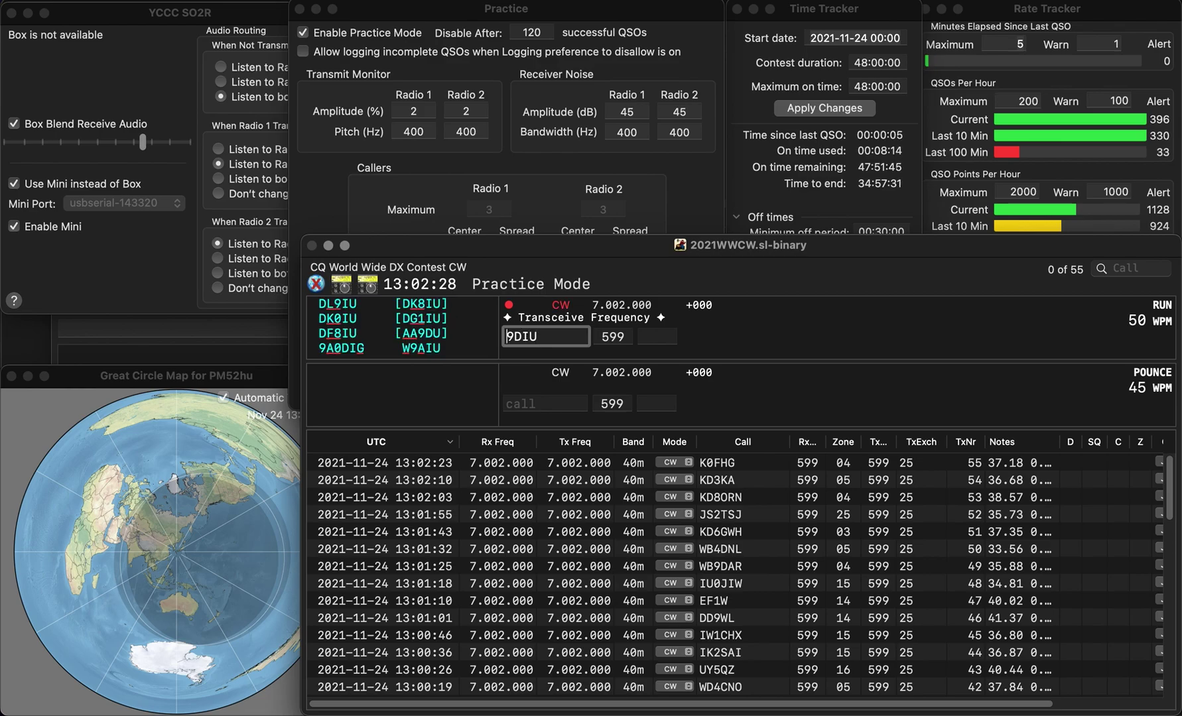
{"action": "type", "text": "SQ9DI"}
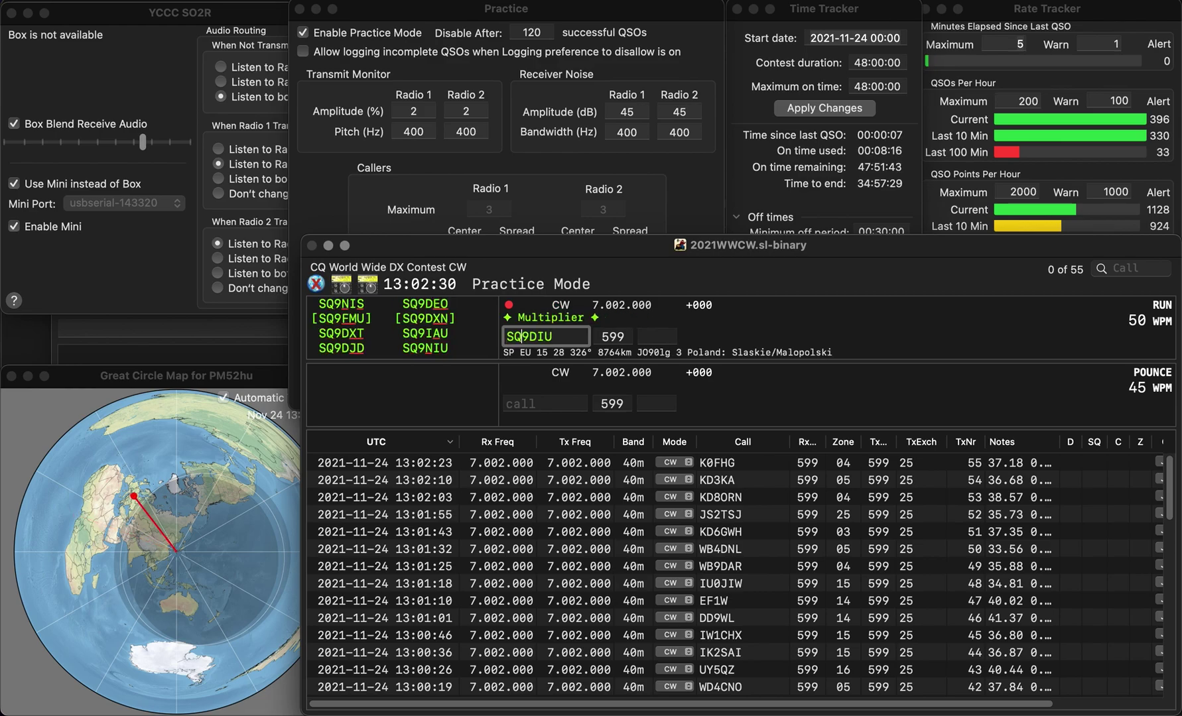
{"action": "key", "text": "BackSpace"}
{"action": "key", "text": "BackSpace"}
{"action": "type", "text": "NII"}
{"action": "key", "text": "BackSpace"}
{"action": "type", "text": "U"}
{"action": "key", "text": "Return"}
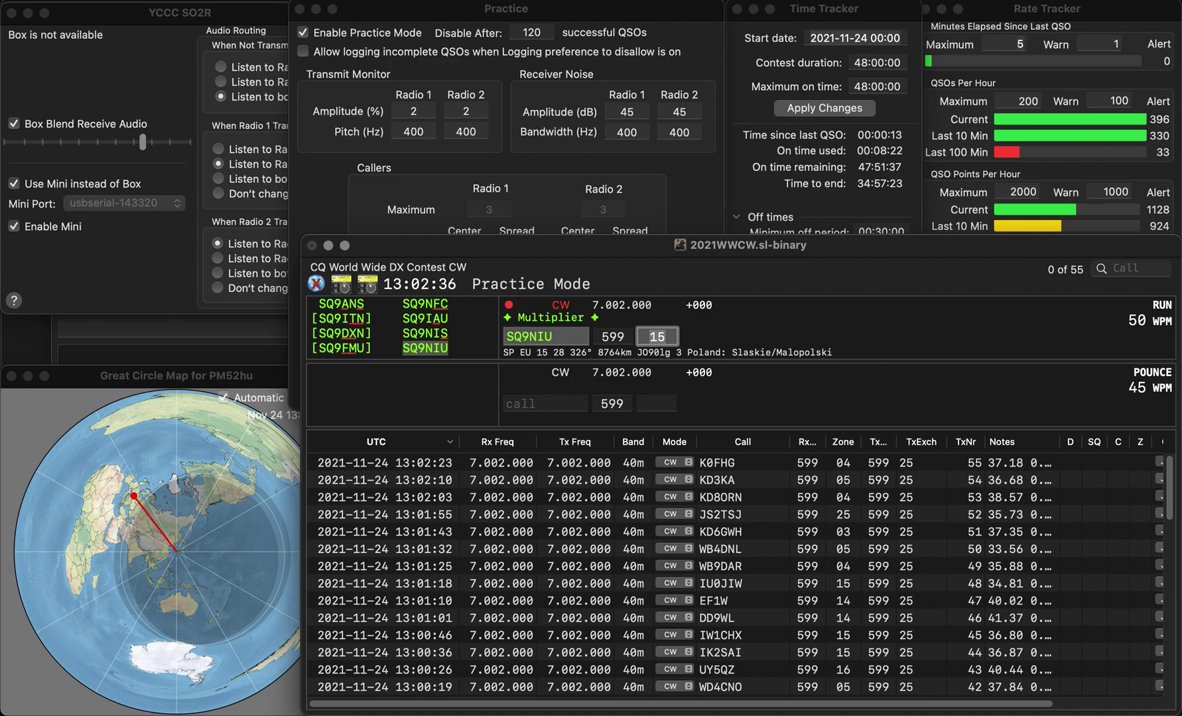
{"action": "key", "text": "Return"}
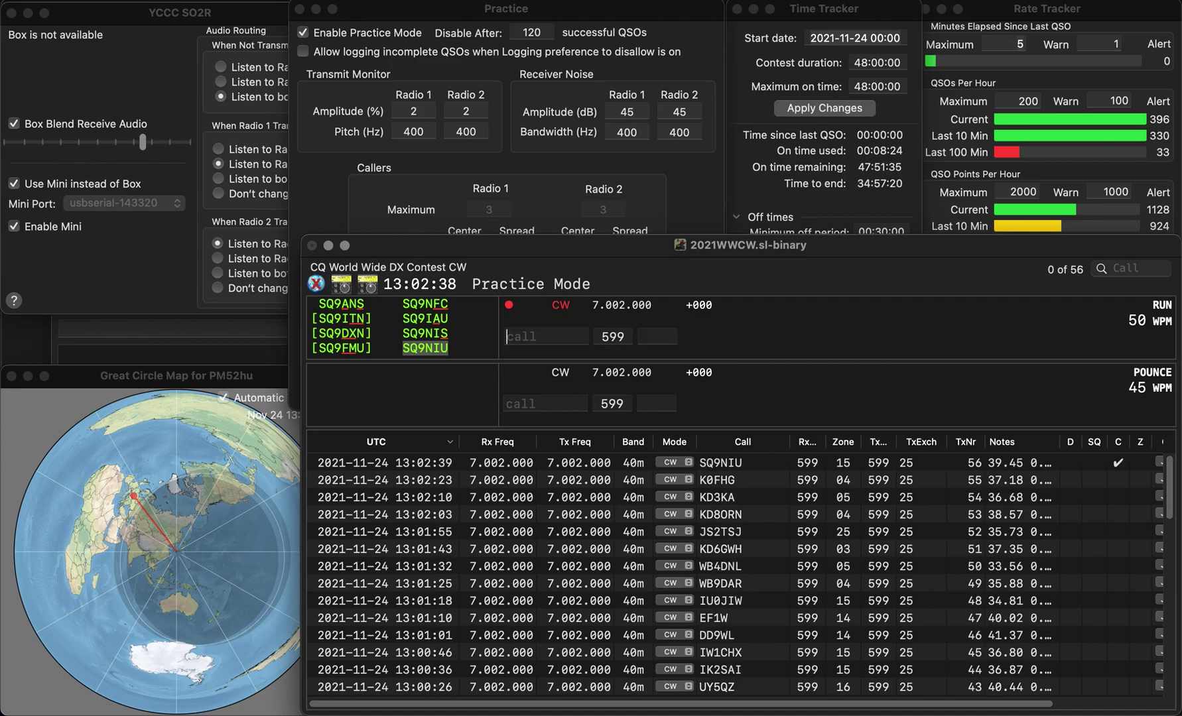
{"action": "type", "text": "JF"}
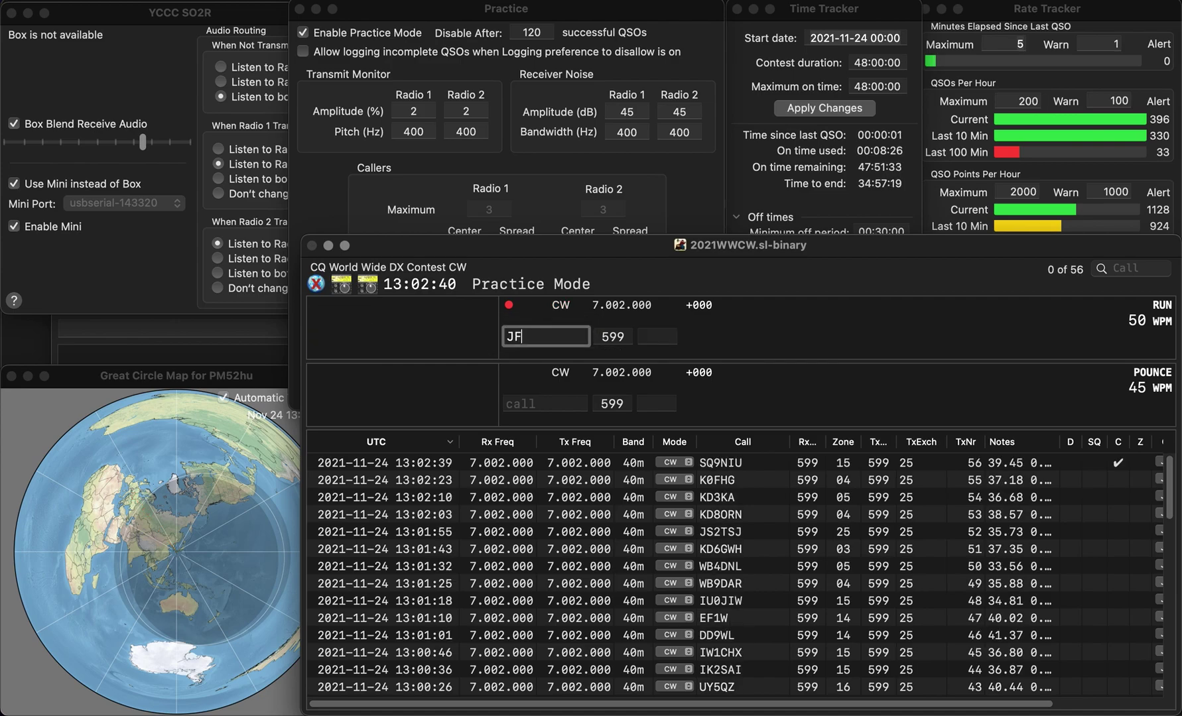
{"action": "type", "text": "7OII"}
{"action": "key", "text": "space"}
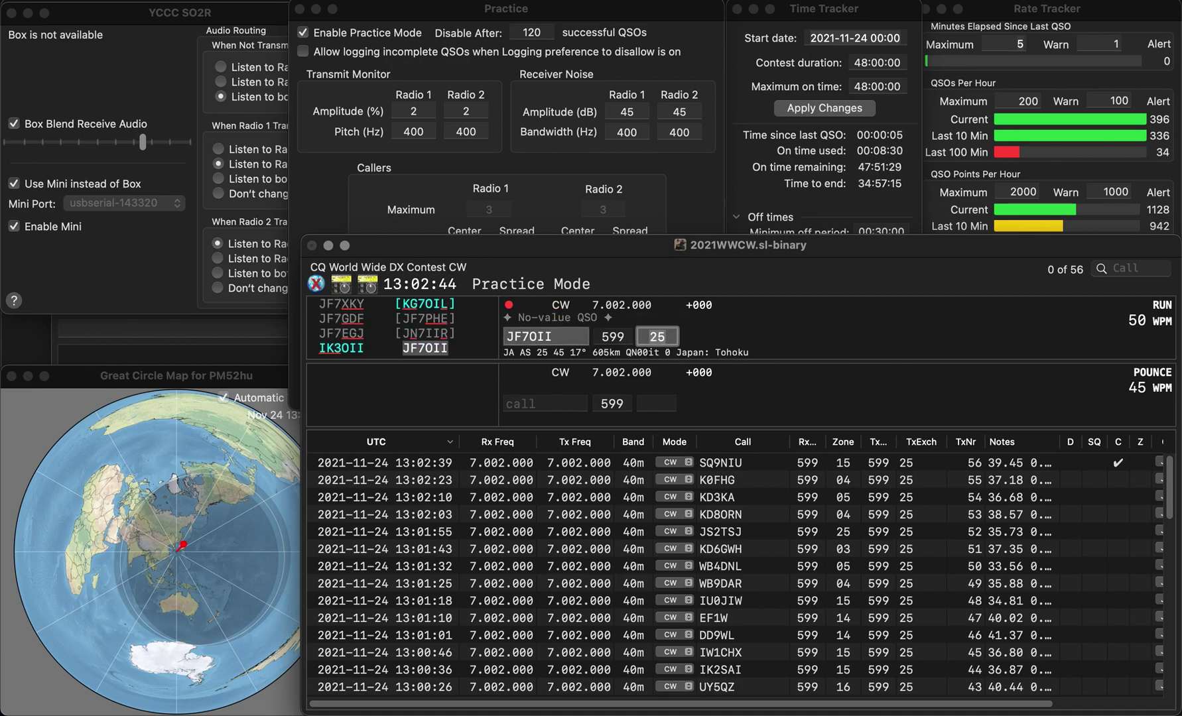
{"action": "key", "text": "Return"}
{"action": "type", "text": "M"}
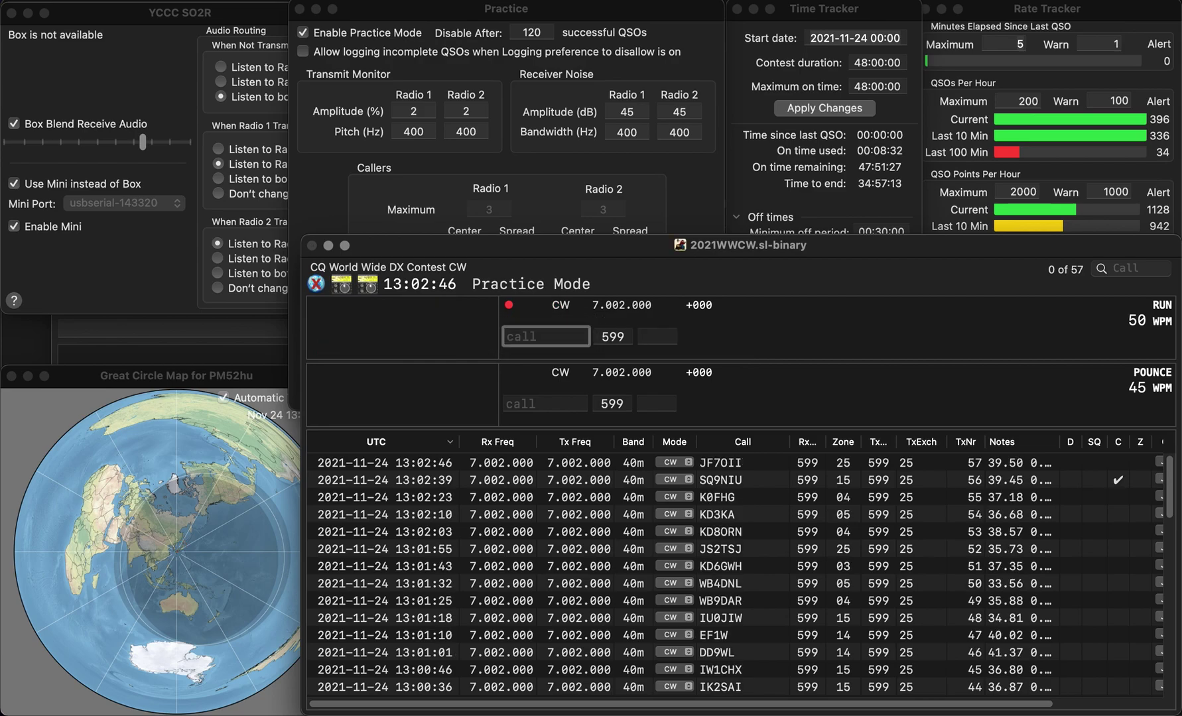
{"action": "type", "text": "0QFE"}
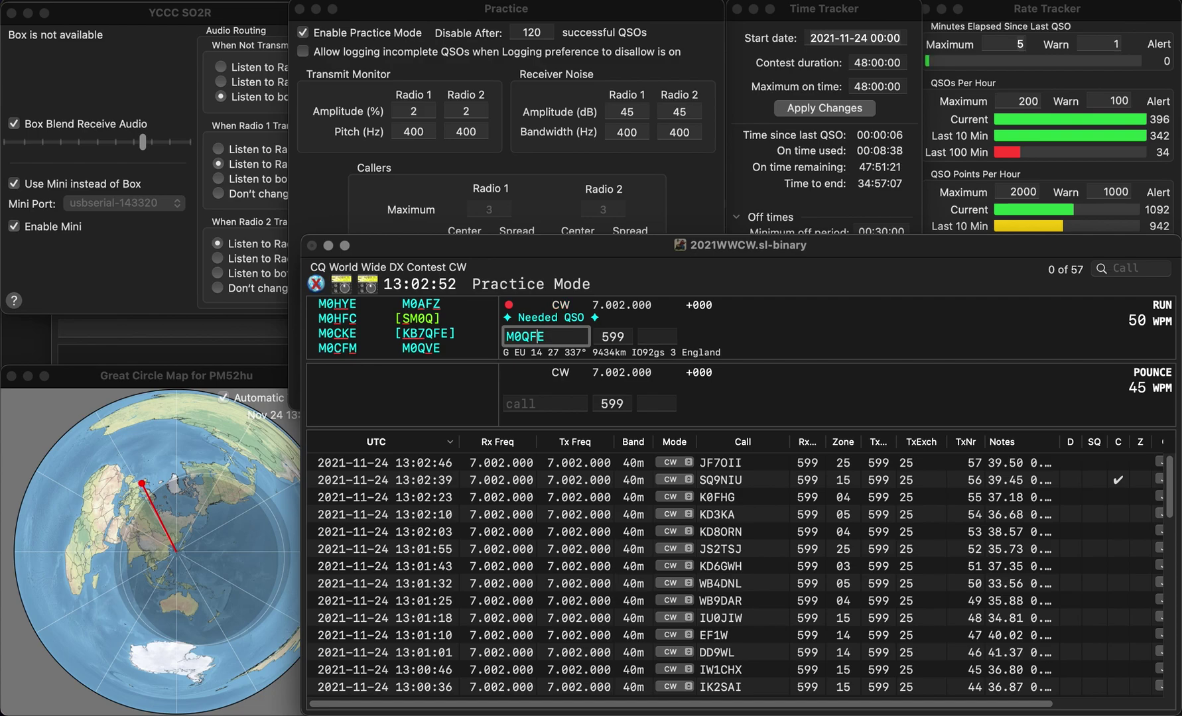
{"action": "type", "text": "V"}
{"action": "key", "text": "Return"}
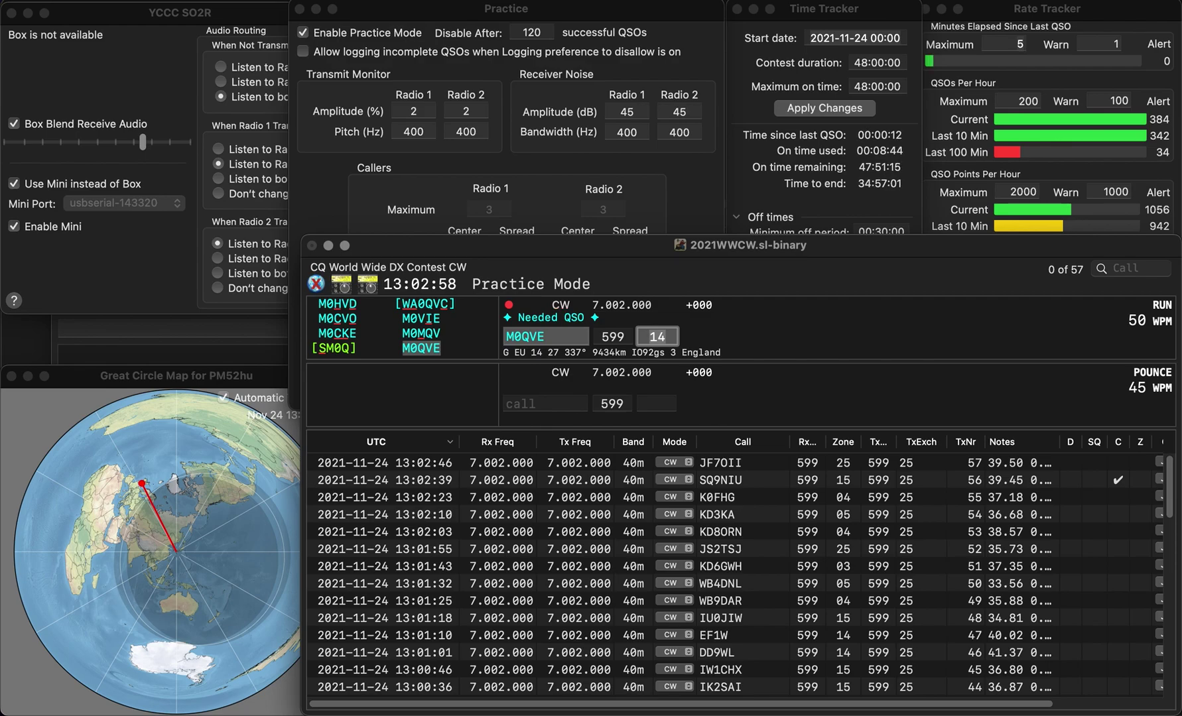
{"action": "key", "text": "Return"}
{"action": "type", "text": "R9YBW"}
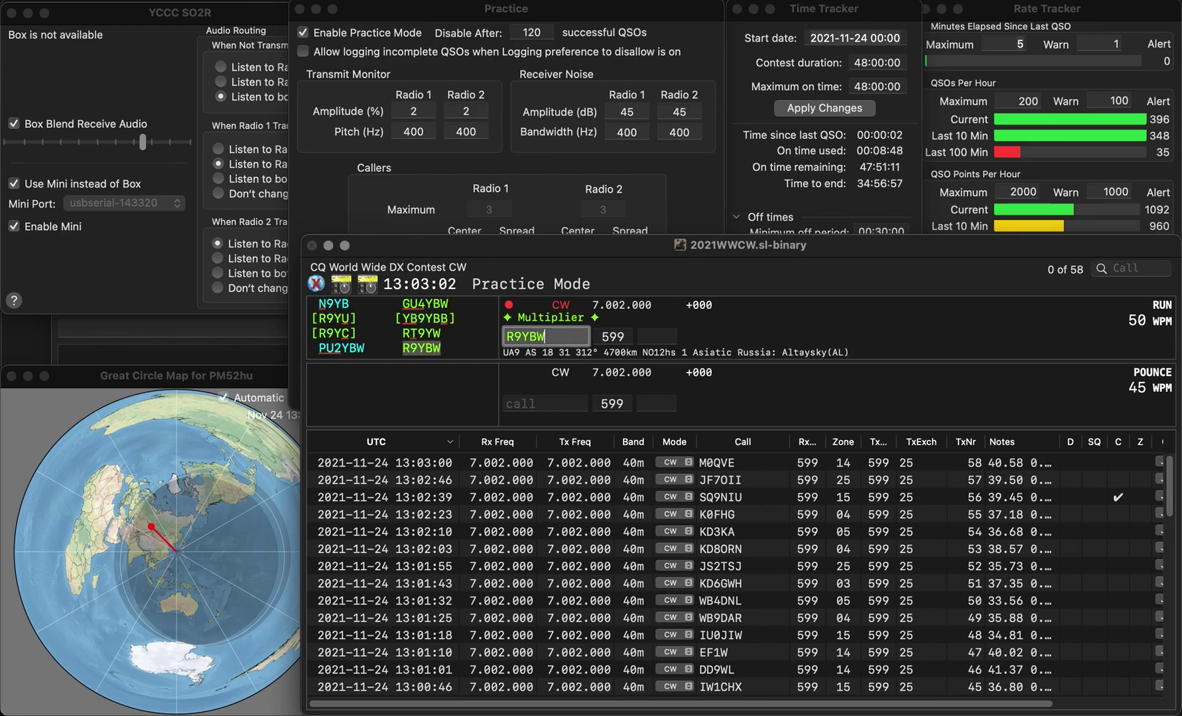
{"action": "key", "text": "Tab"}
{"action": "type", "text": "18"}
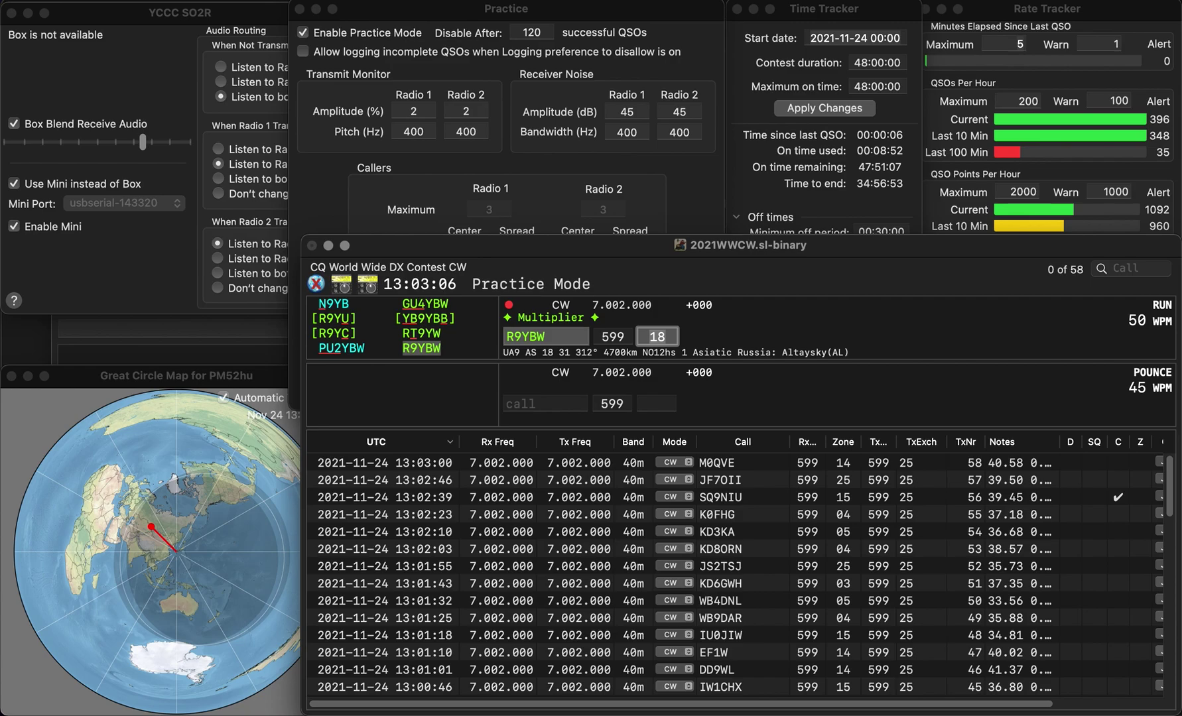
{"action": "key", "text": "Return"}
{"action": "type", "text": "GM3C"}
{"action": "key", "text": "space"}
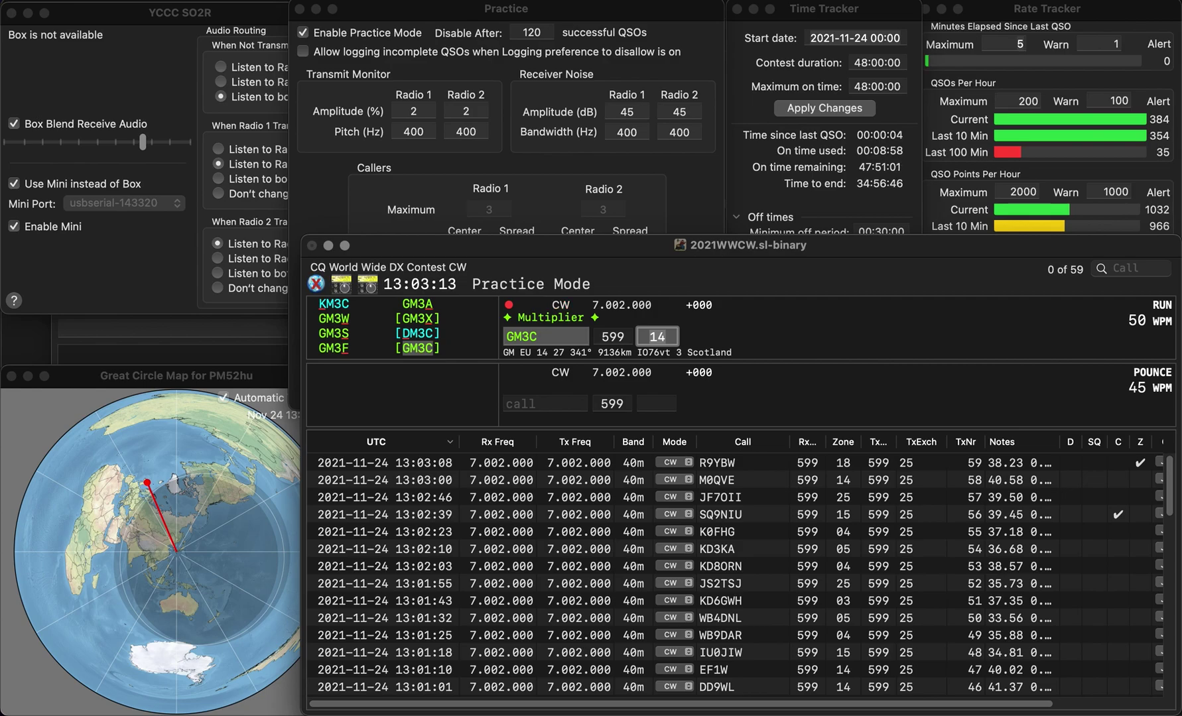
{"action": "key", "text": "Return"}
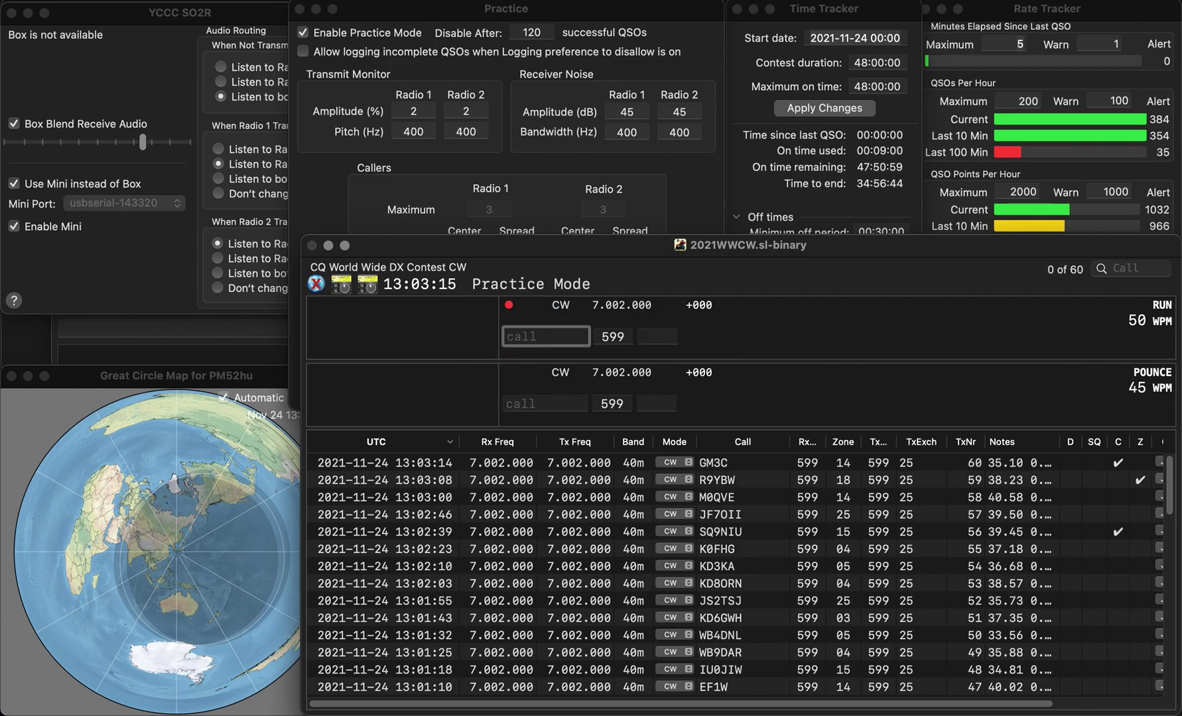
Log run radio contacts with F4FRF in zone 14 and K9KMS in zone 04, both with report 599
{"action": "type", "text": "F4FRF"}
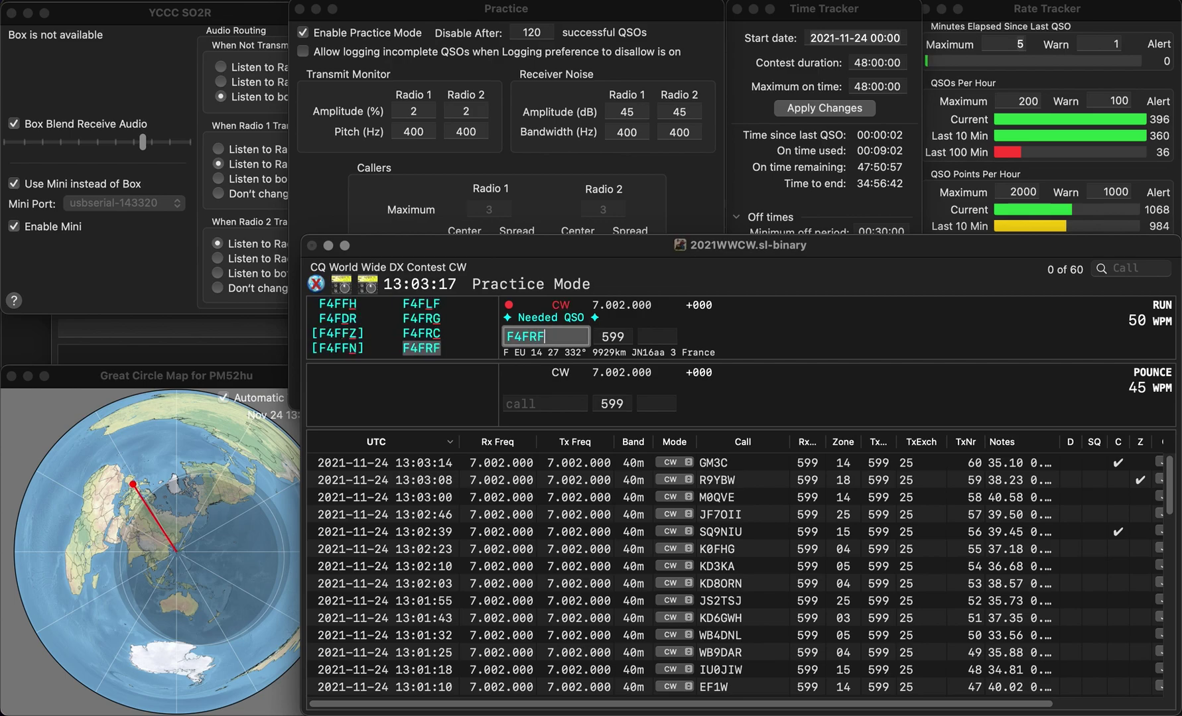
{"action": "key", "text": "Return"}
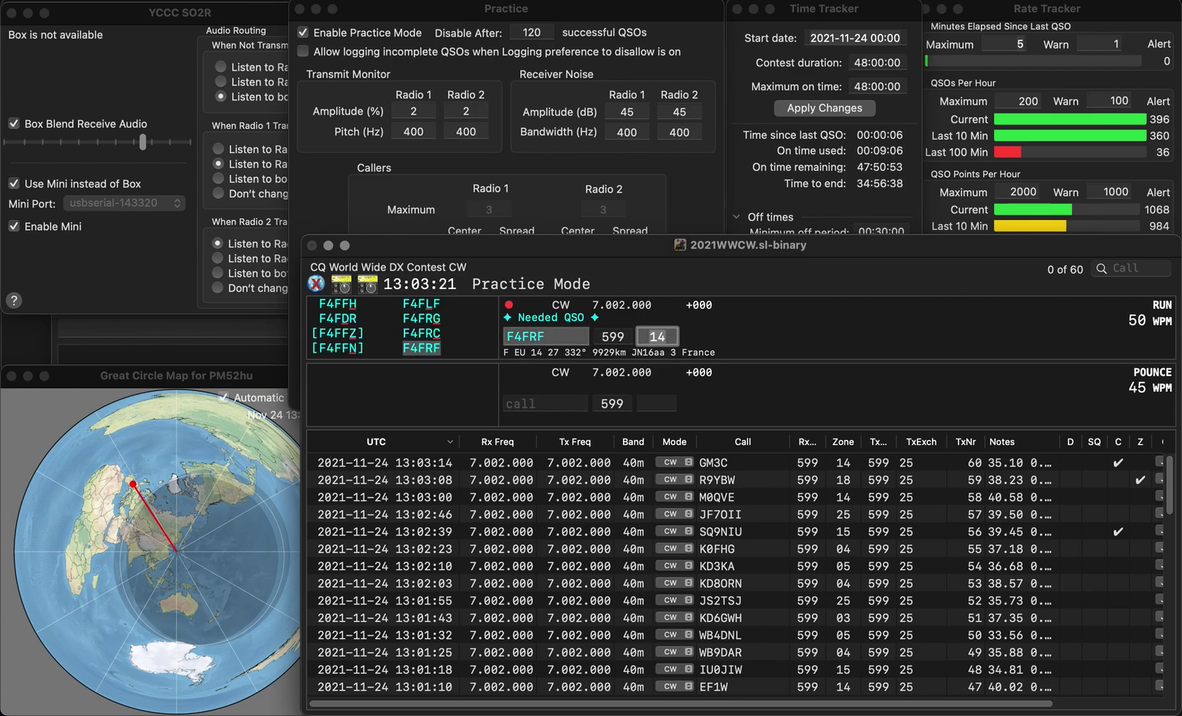
{"action": "key", "text": "Return"}
{"action": "type", "text": "K9KMS"}
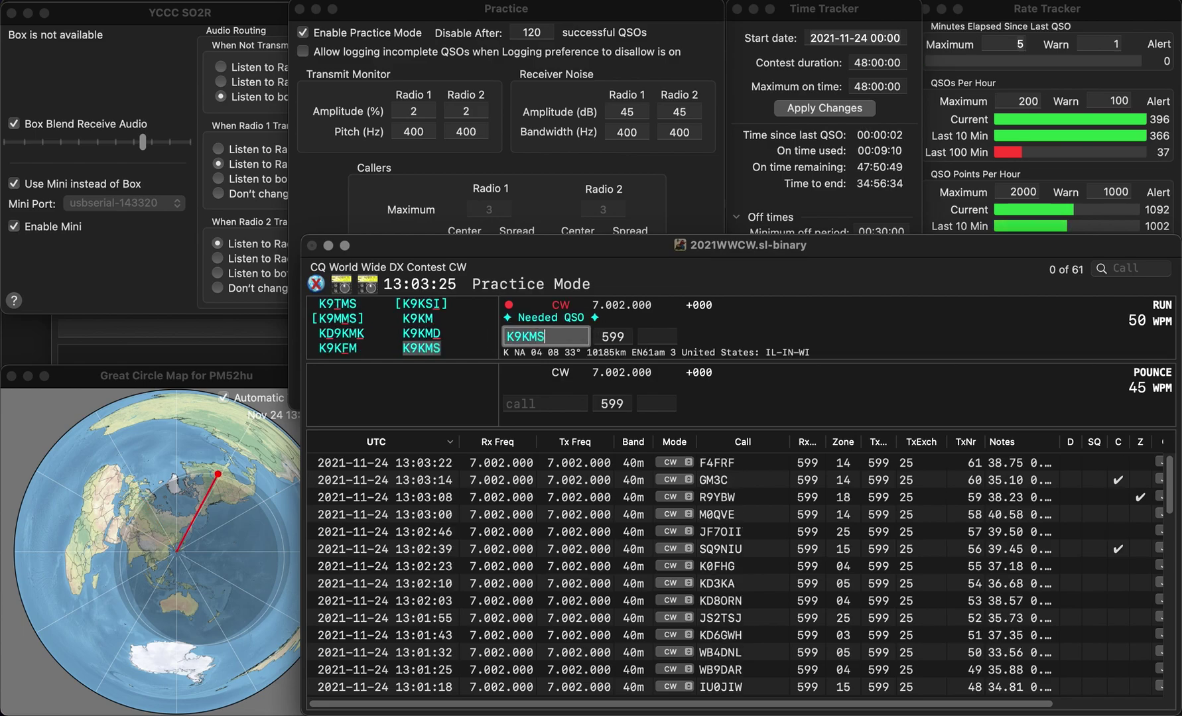
{"action": "key", "text": "Return"}
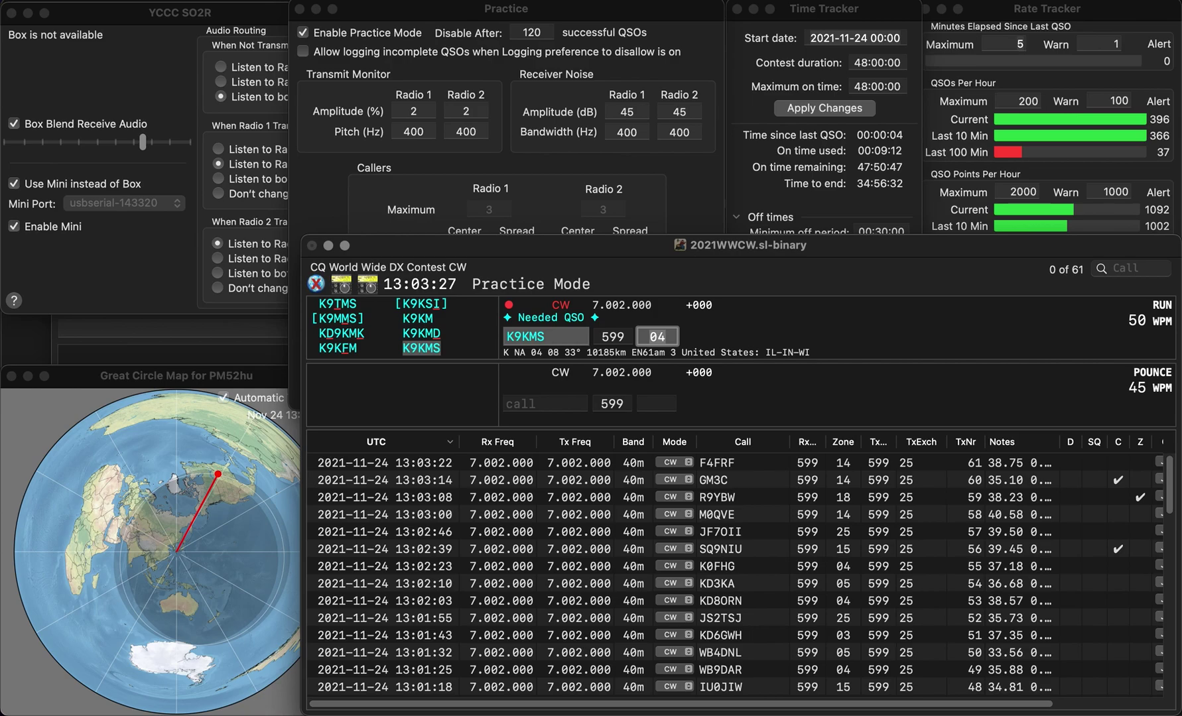
{"action": "key", "text": "Return"}
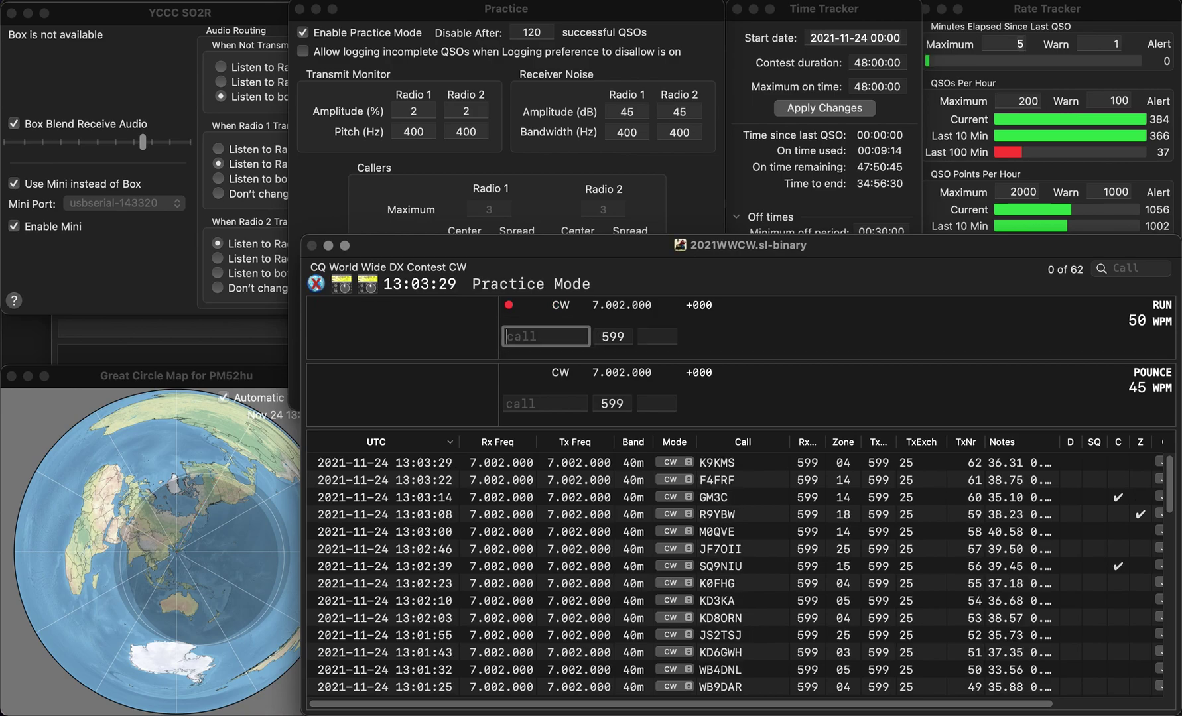
Log run radio contacts with OK2MBP in zone 15 and UT7HA in zone 16, both with report 599
{"action": "type", "text": "OK2"}
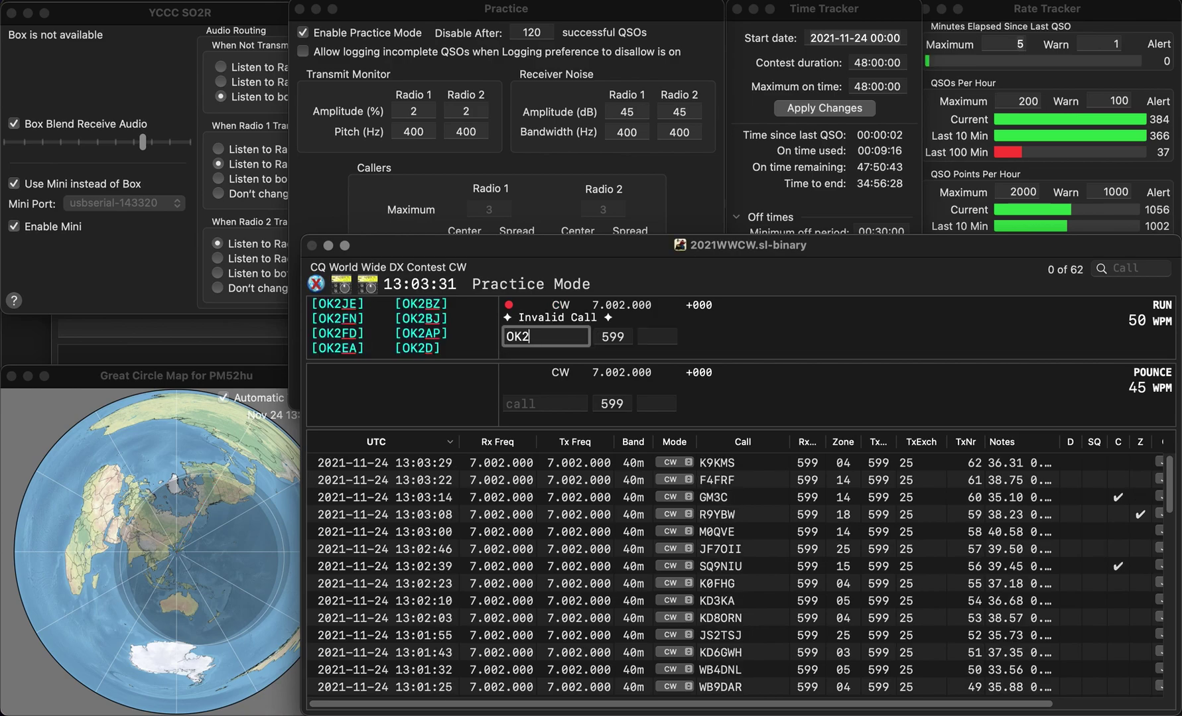
{"action": "type", "text": "MBP"}
{"action": "key", "text": "space"}
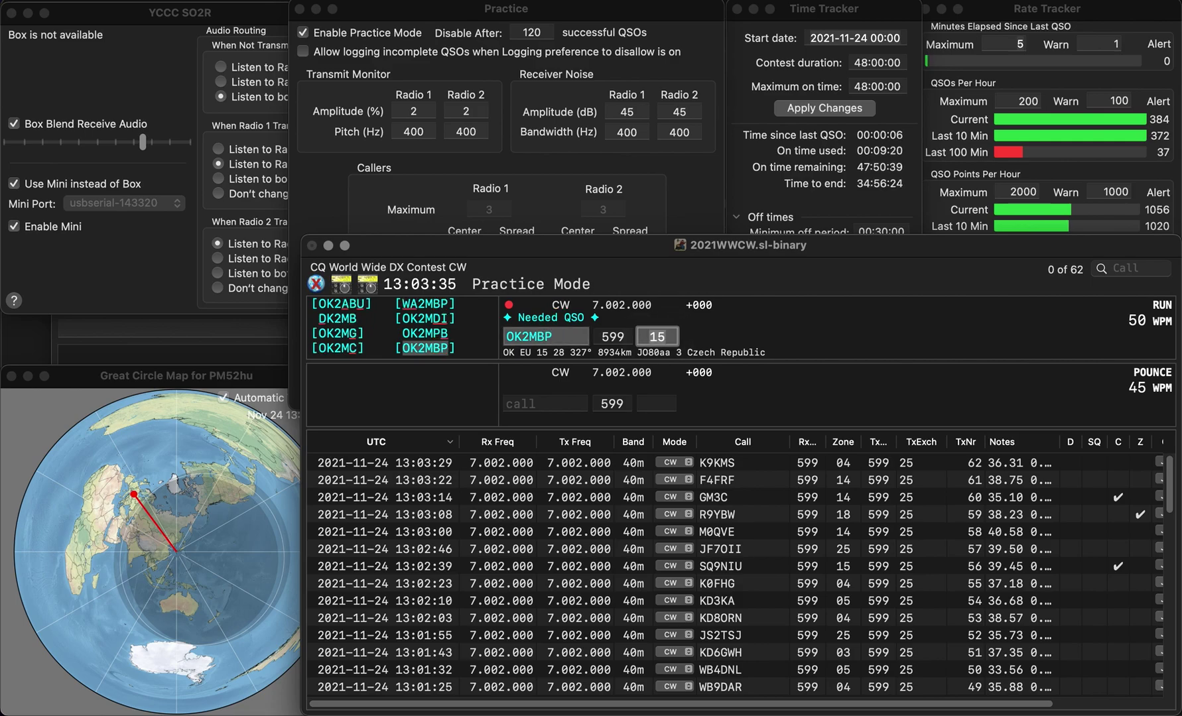
{"action": "key", "text": "Return"}
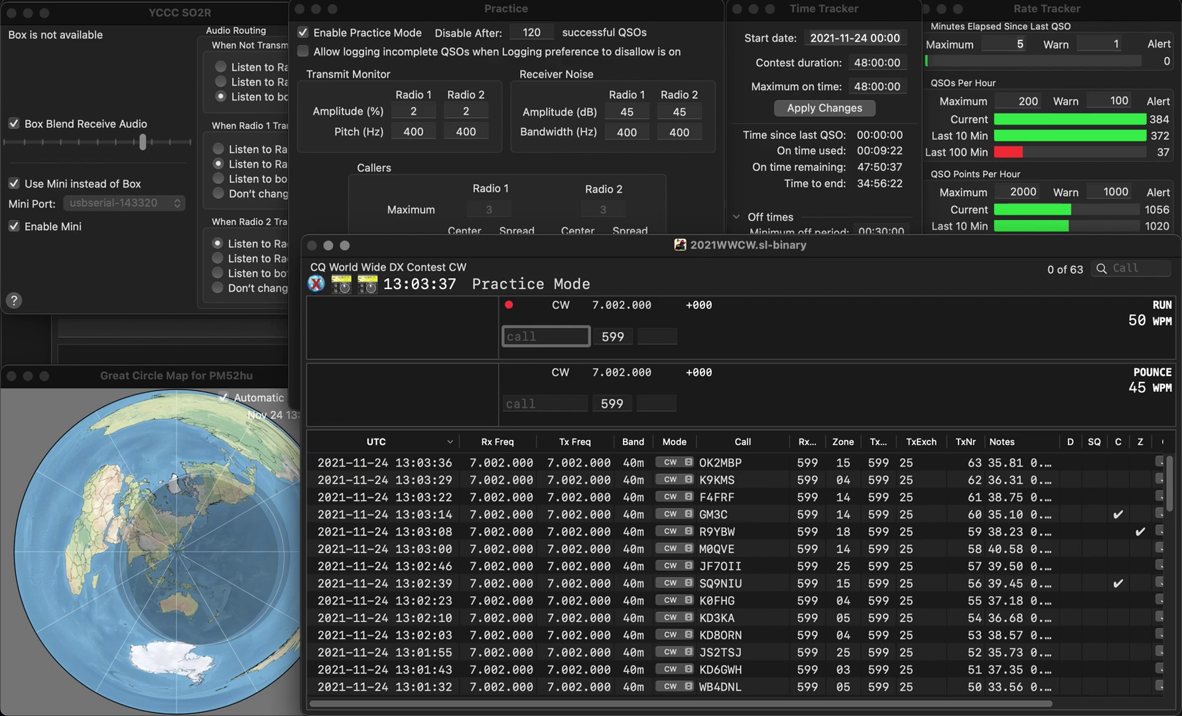
{"action": "type", "text": "UT7"}
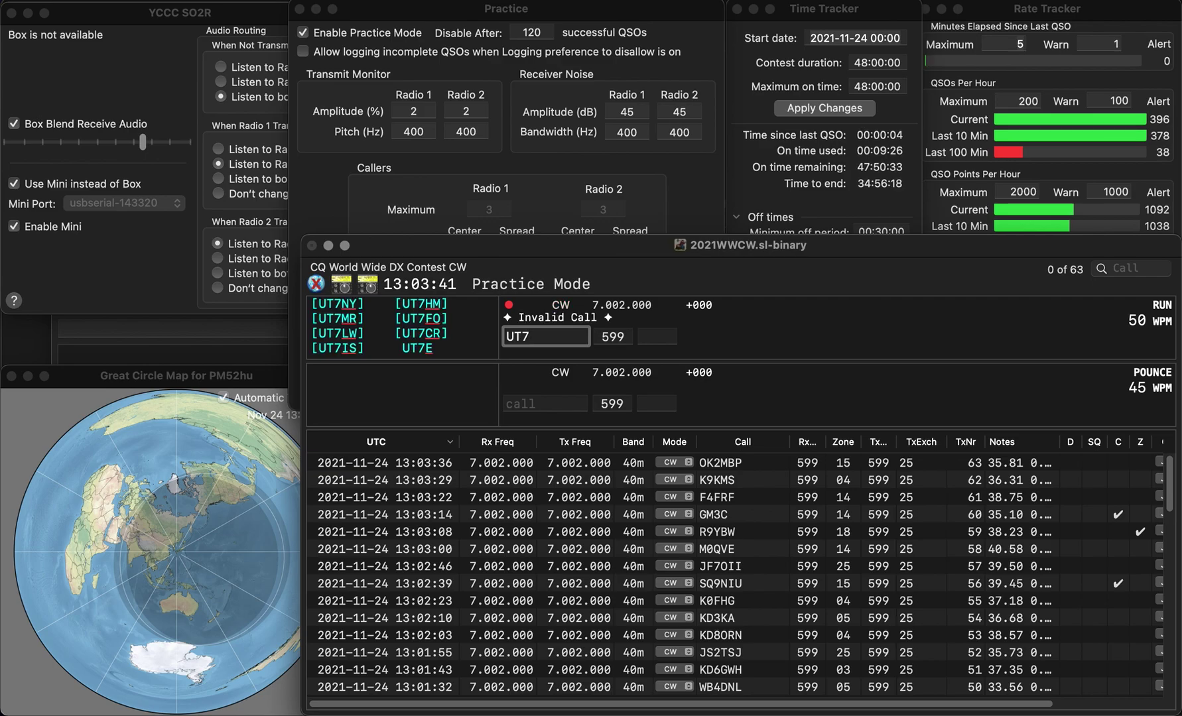
{"action": "type", "text": "HA"}
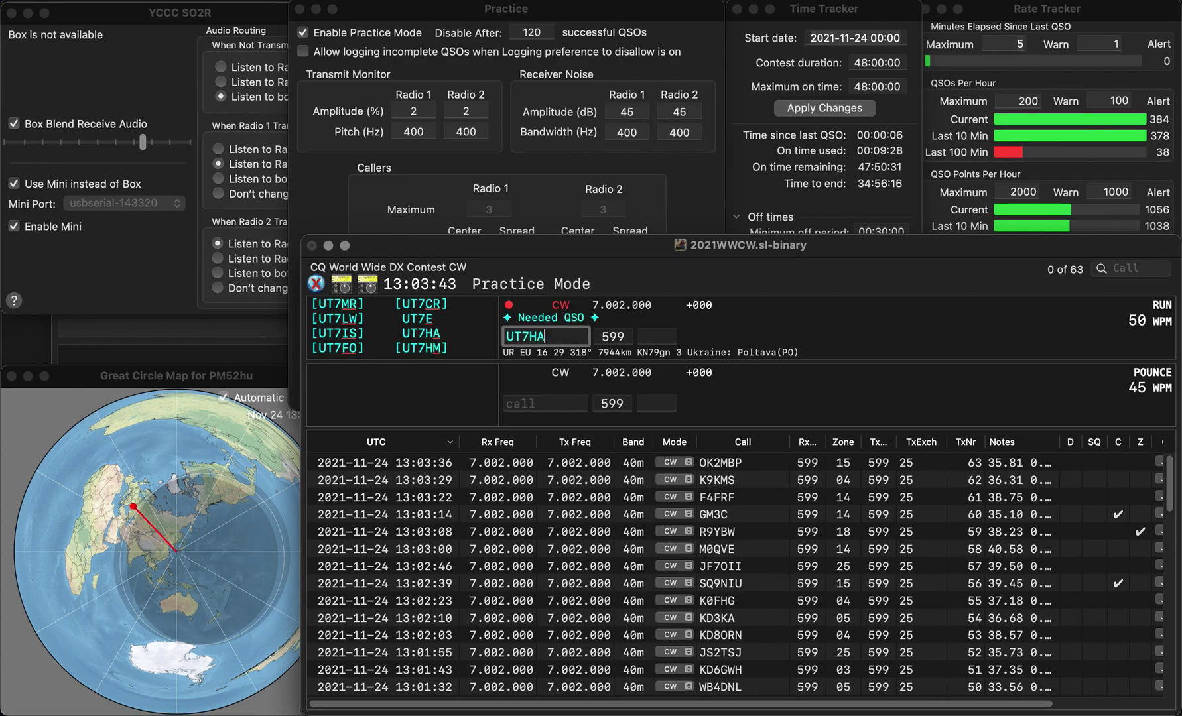
{"action": "key", "text": "Return"}
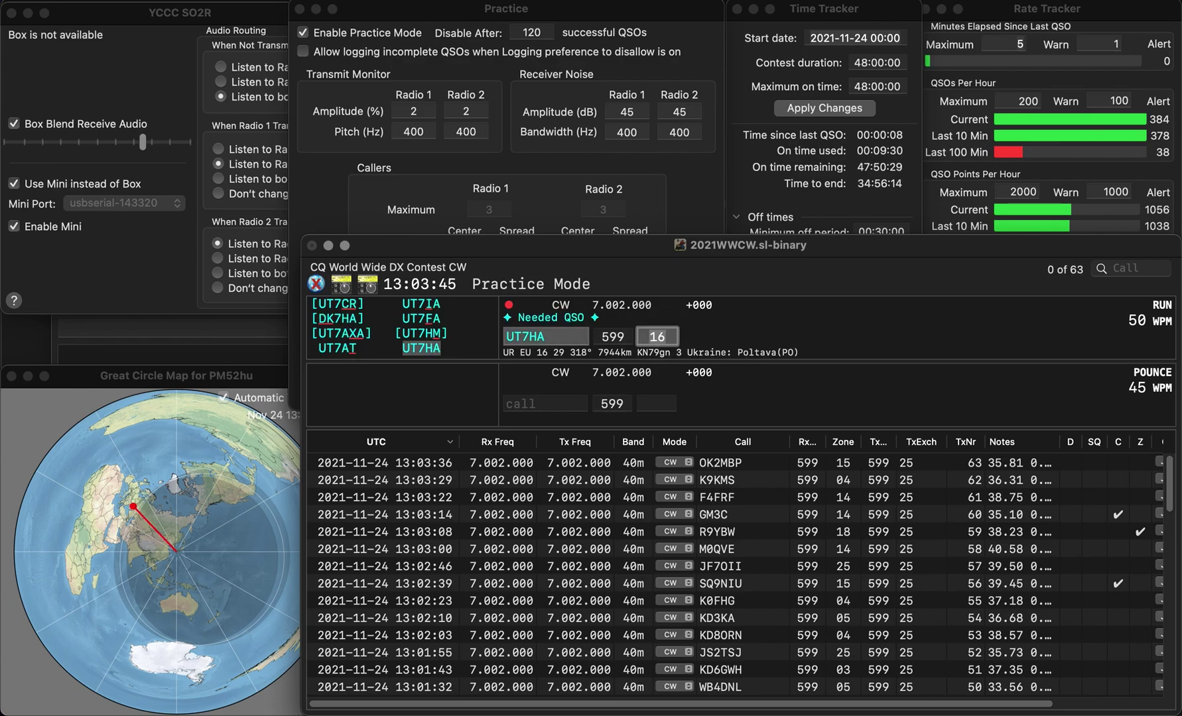
{"action": "key", "text": "Return"}
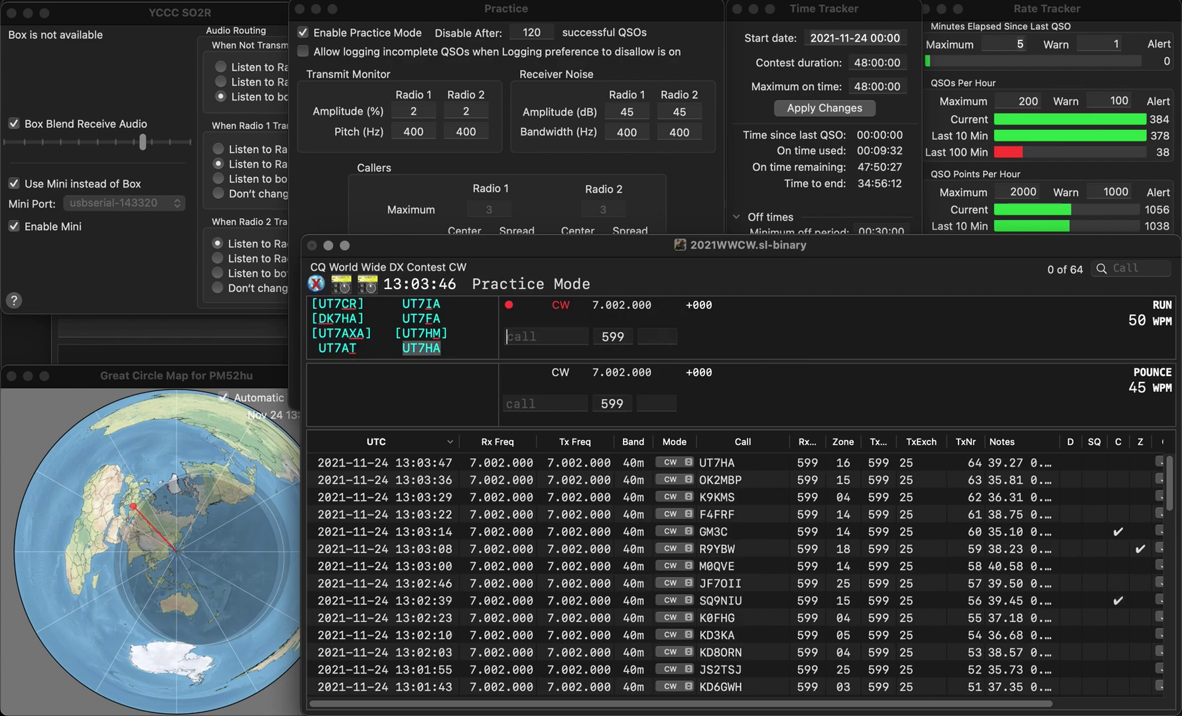
Enter the partial call SNW, complete it to SN1W, and log the contact with report 599 and zone 15
{"action": "type", "text": "SNW"}
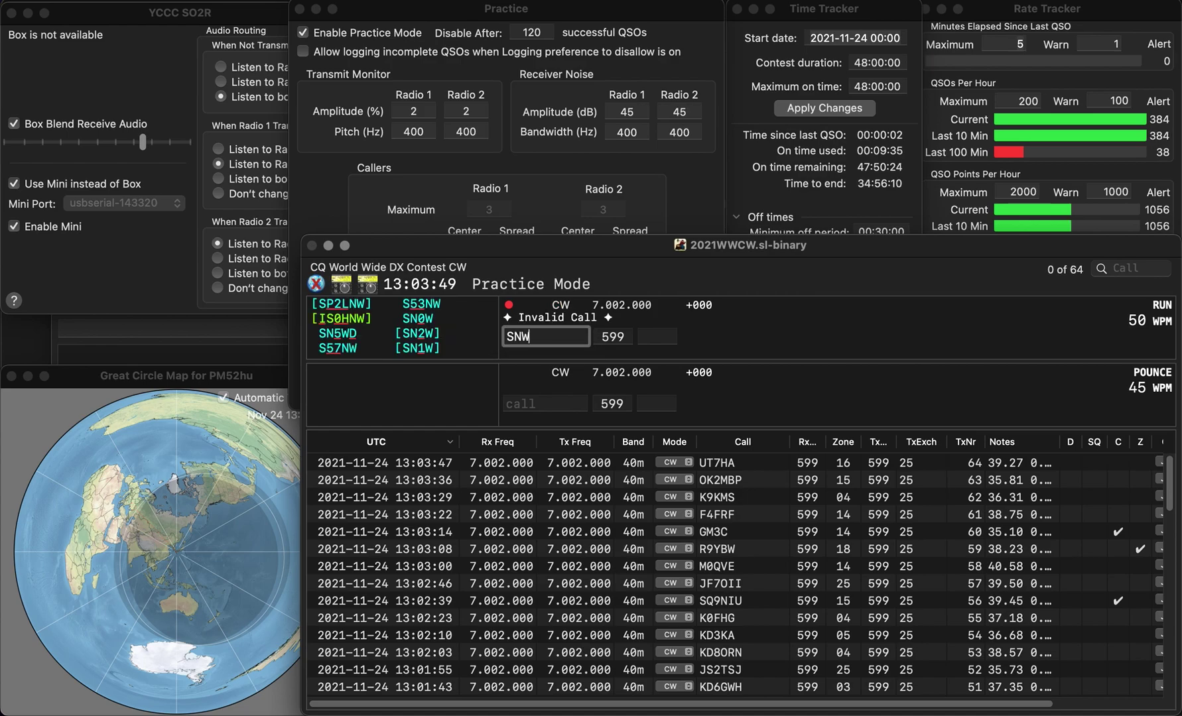
{"action": "key", "text": "Left"}
{"action": "type", "text": "1"}
{"action": "key", "text": "space"}
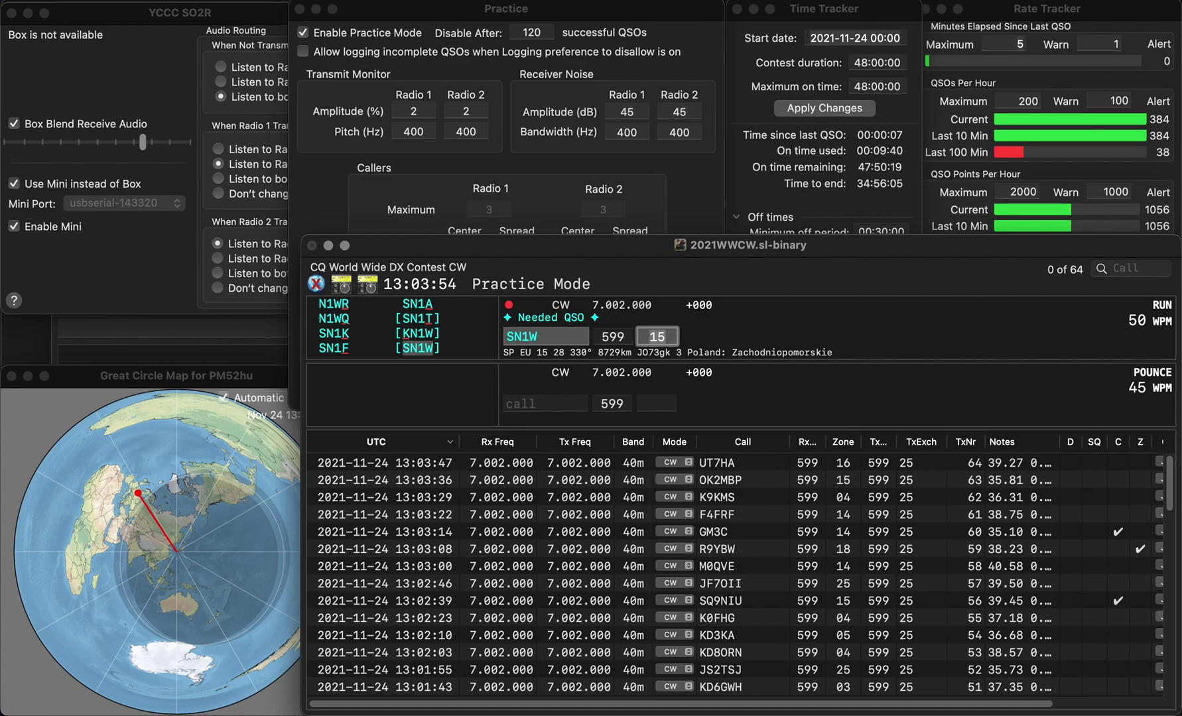
{"action": "key", "text": "Return"}
{"action": "type", "text": "YD8MU"}
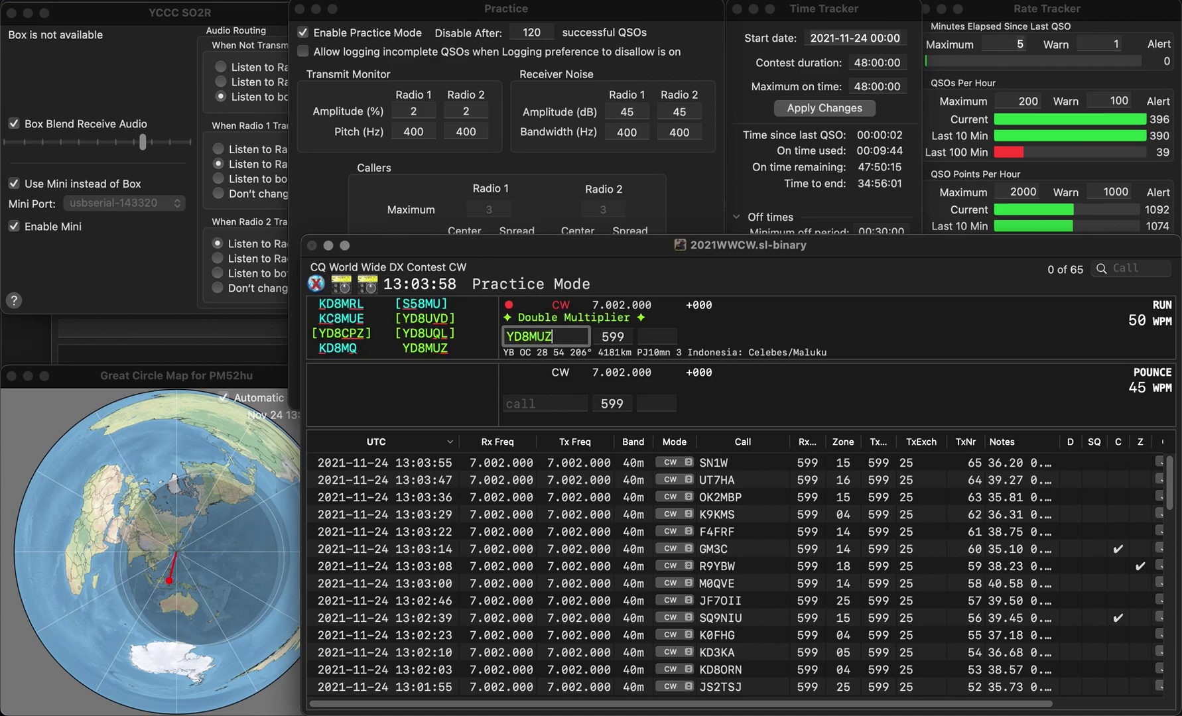
{"action": "type", "text": "Z"}
{"action": "key", "text": "Return"}
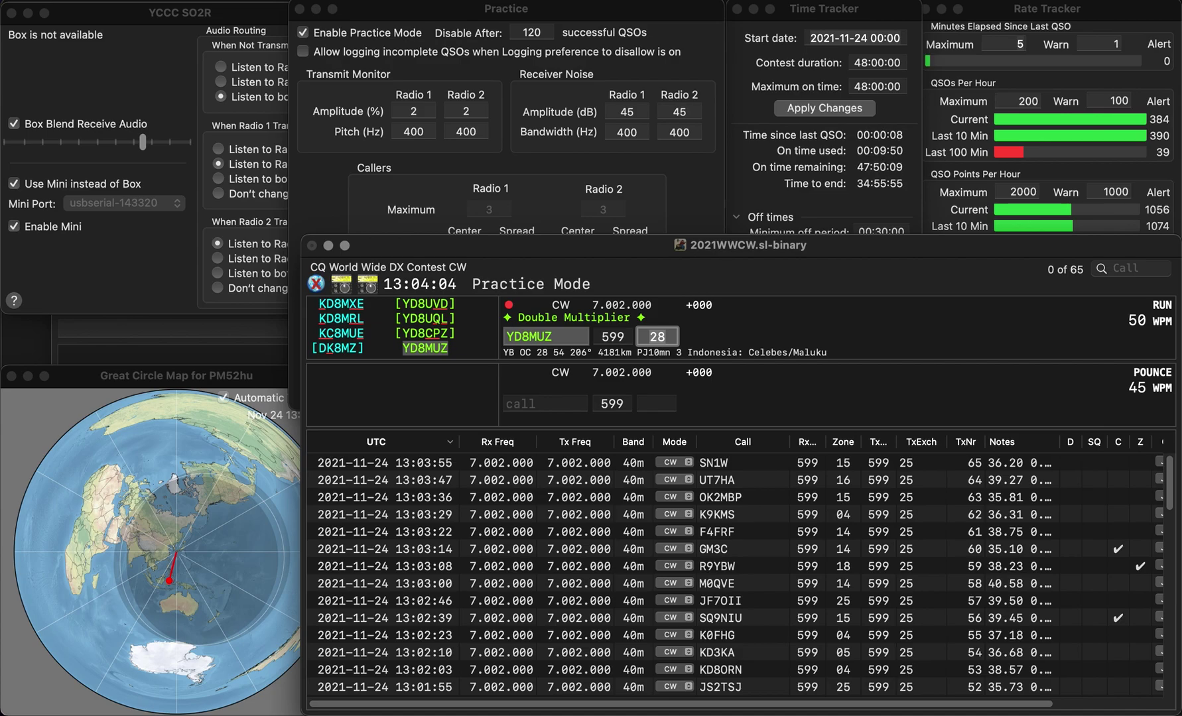
{"action": "key", "text": "Return"}
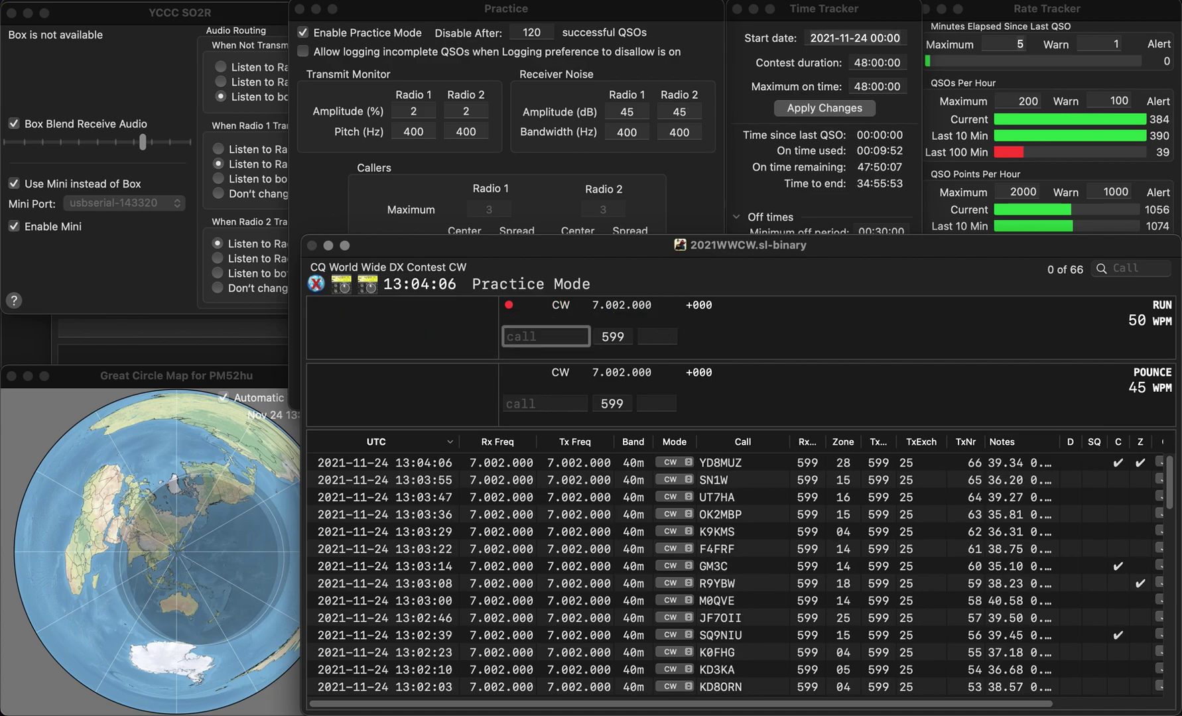
{"action": "type", "text": "EA1A"}
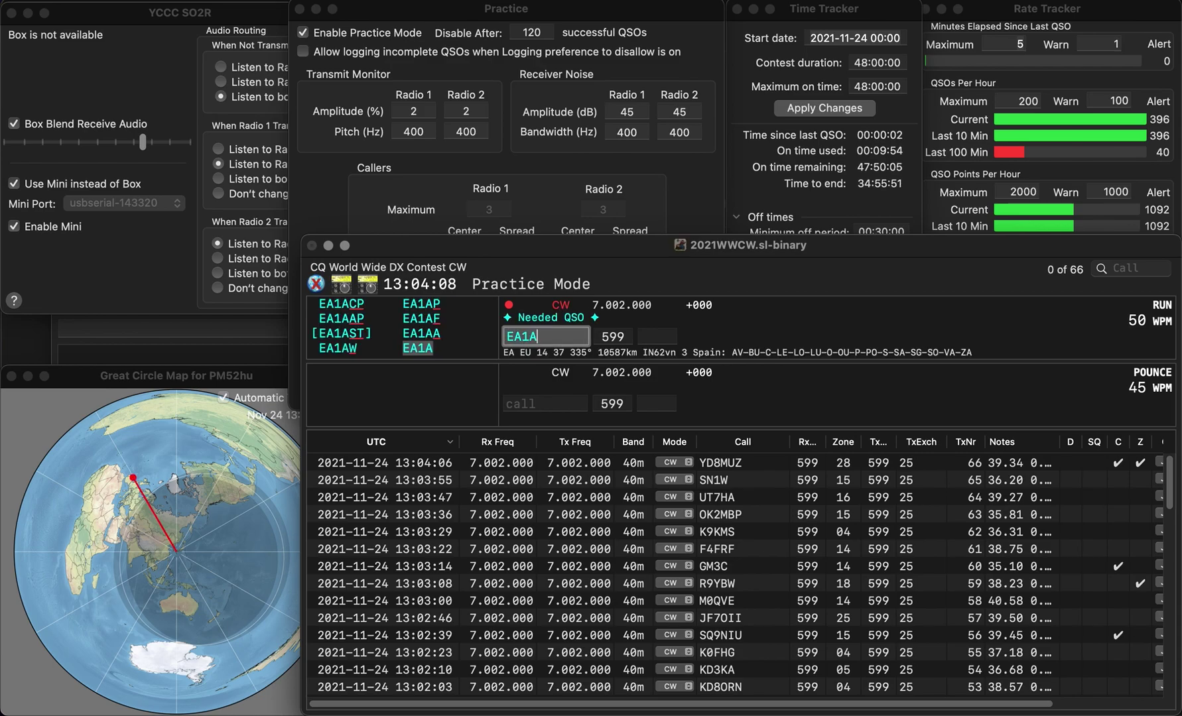
{"action": "key", "text": "space"}
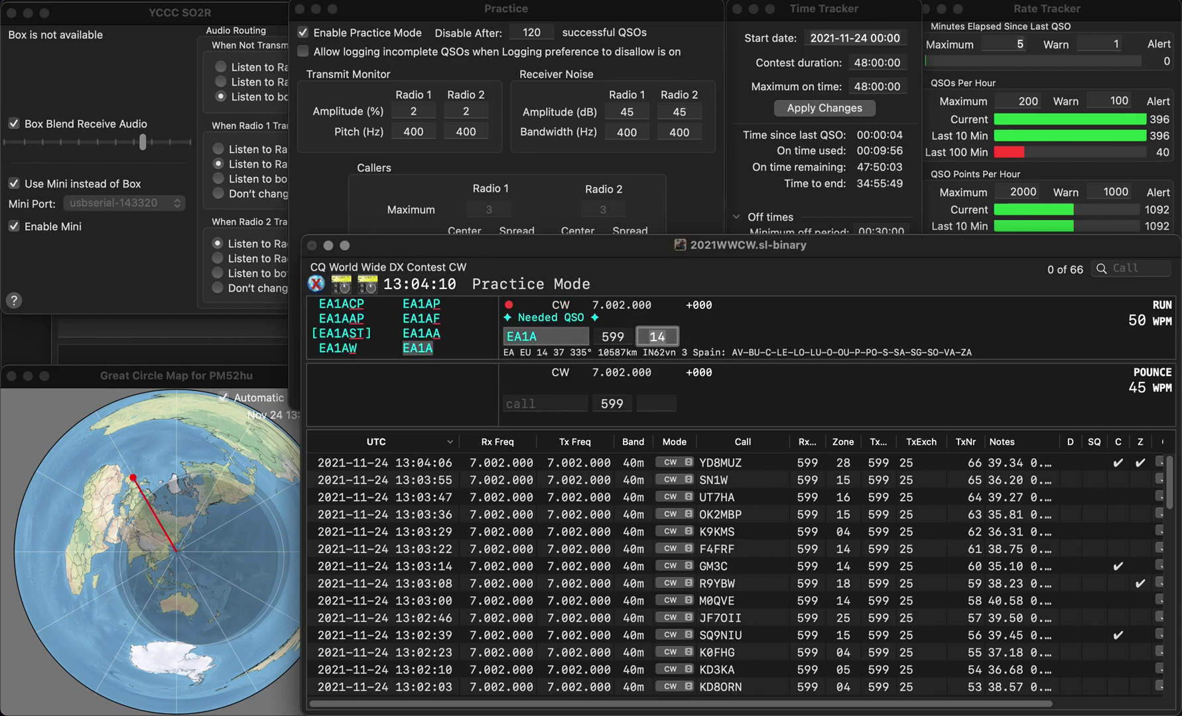
{"action": "key", "text": "Return"}
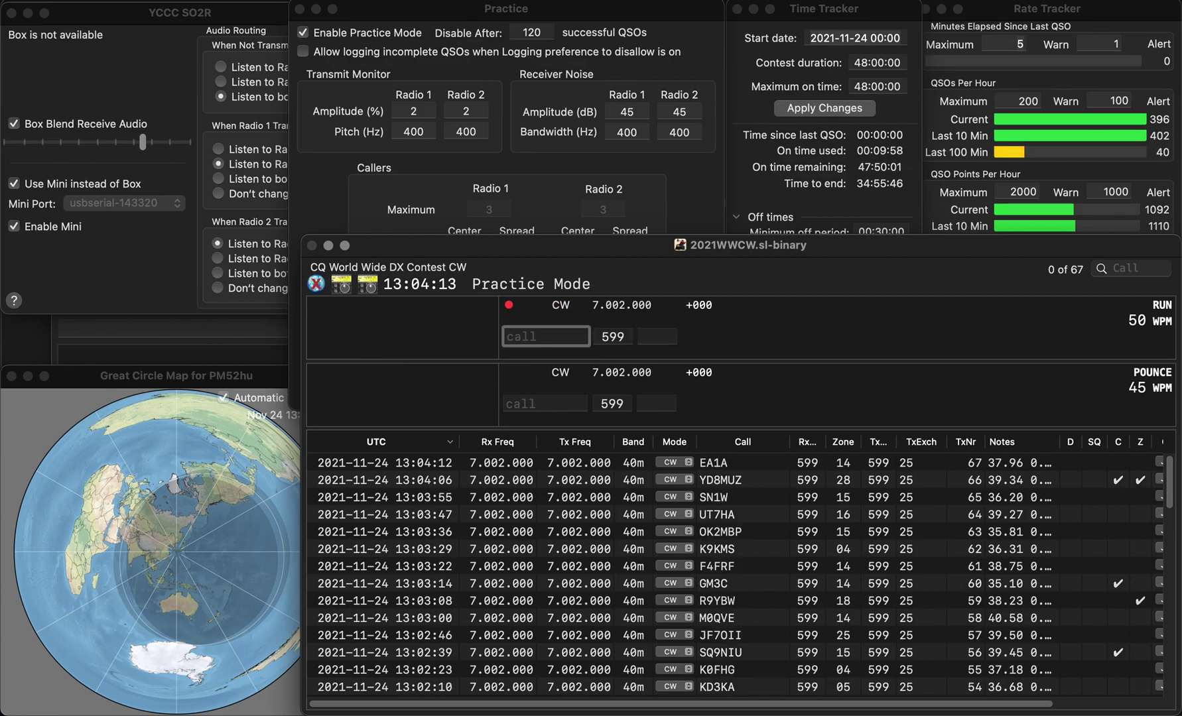
Enter the next caller as KT9G, correct the call to KT0G, and log the contact with report 599 and zone 04
{"action": "type", "text": "KN"}
{"action": "type", "text": "9G"}
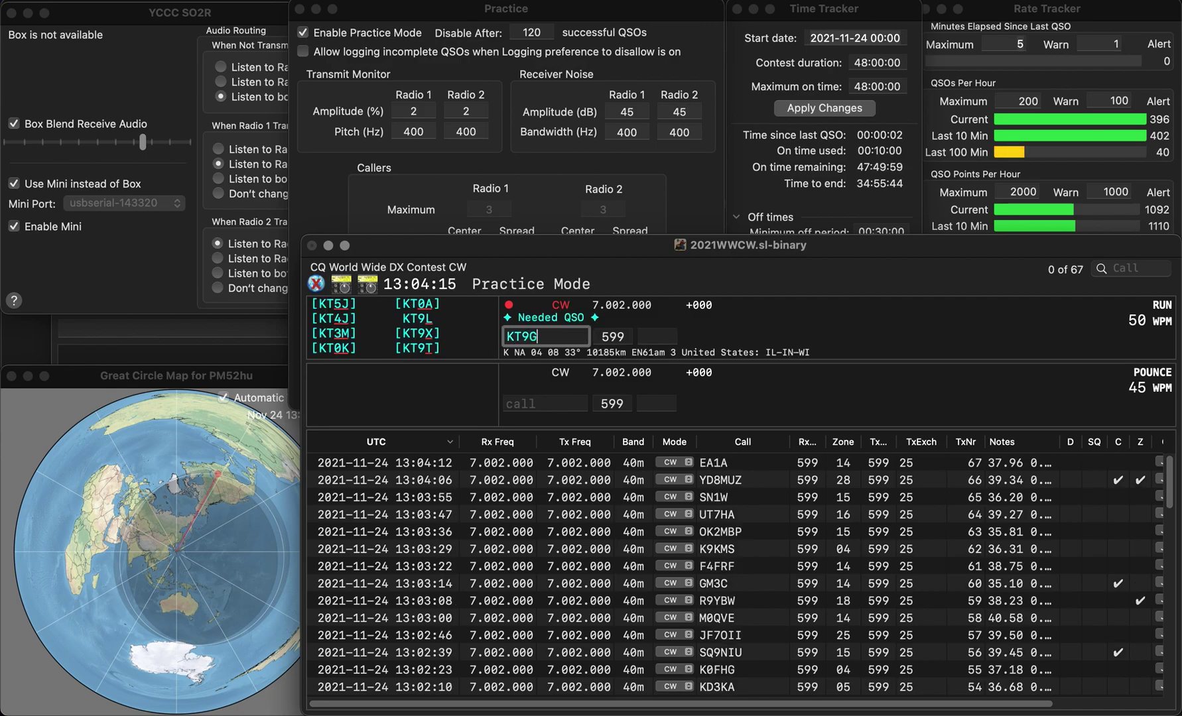
{"action": "key", "text": "BackSpace"}
{"action": "type", "text": "E"}
{"action": "key", "text": "BackSpace"}
{"action": "type", "text": "T"}
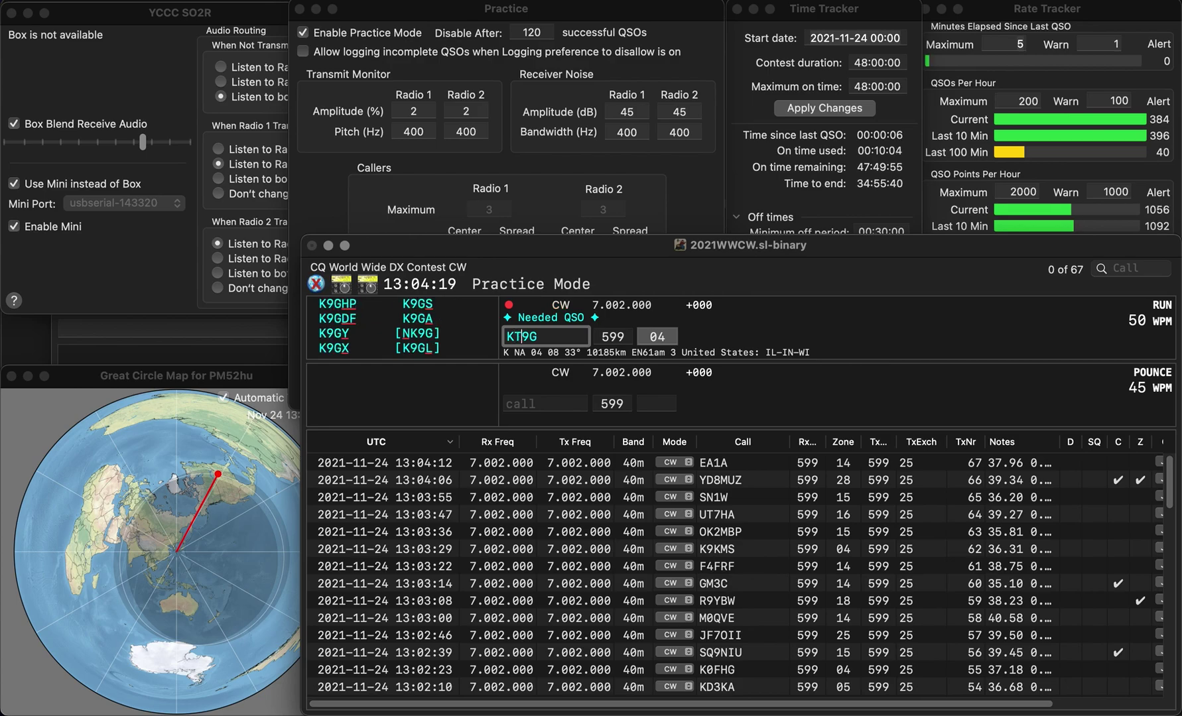
{"action": "key", "text": "Delete"}
{"action": "type", "text": "0"}
{"action": "key", "text": "Return"}
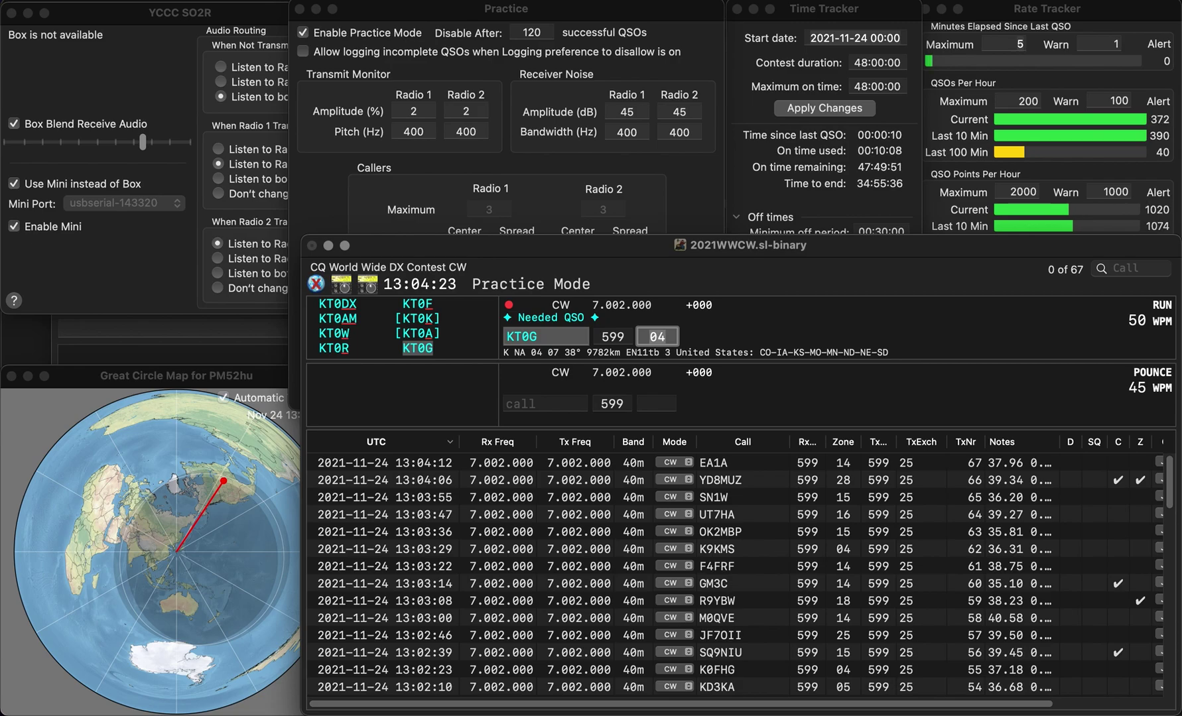
{"action": "key", "text": "Return"}
{"action": "type", "text": "YL3ES"}
{"action": "key", "text": "Return"}
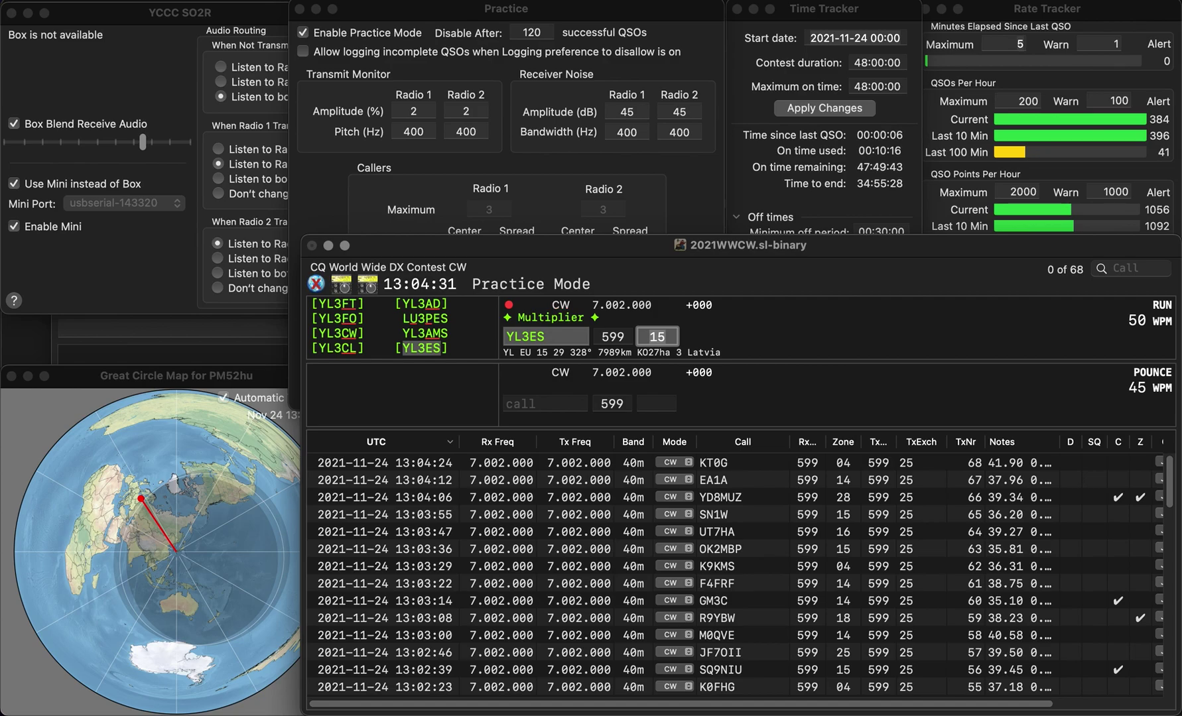
{"action": "key", "text": "Return"}
{"action": "type", "text": "JCWL"}
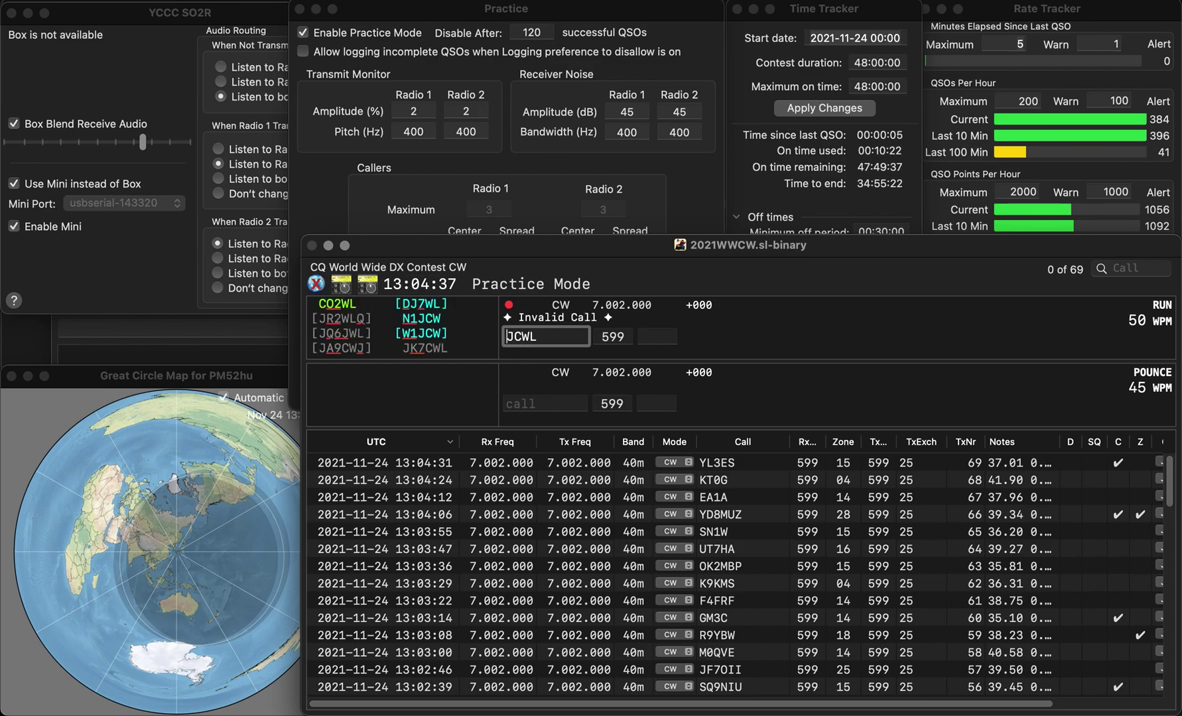
{"action": "type", "text": "K7"}
{"action": "key", "text": "Return"}
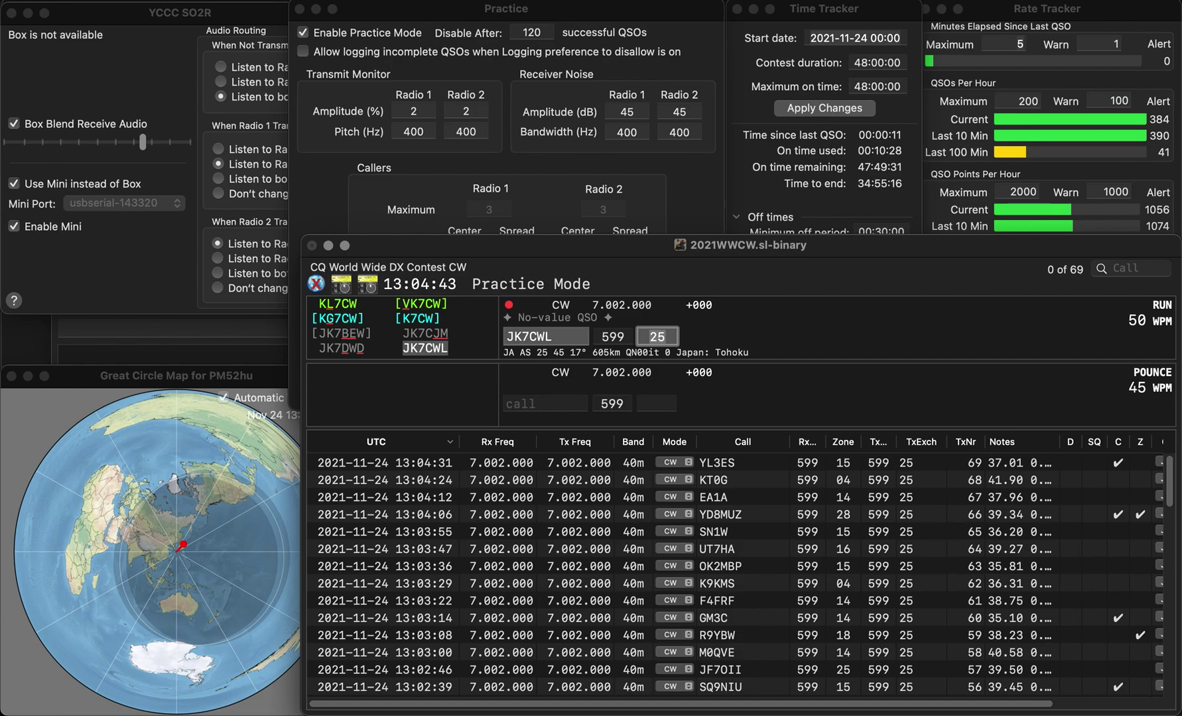
{"action": "key", "text": "Return"}
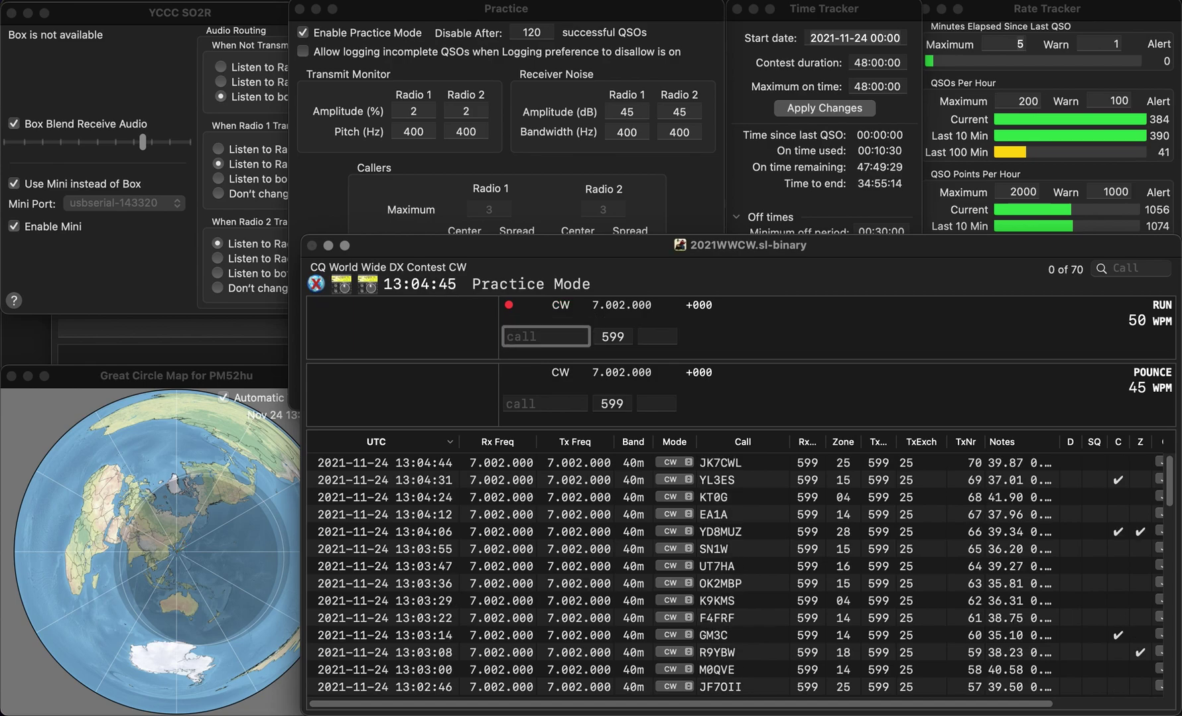
{"action": "type", "text": "G4DA"}
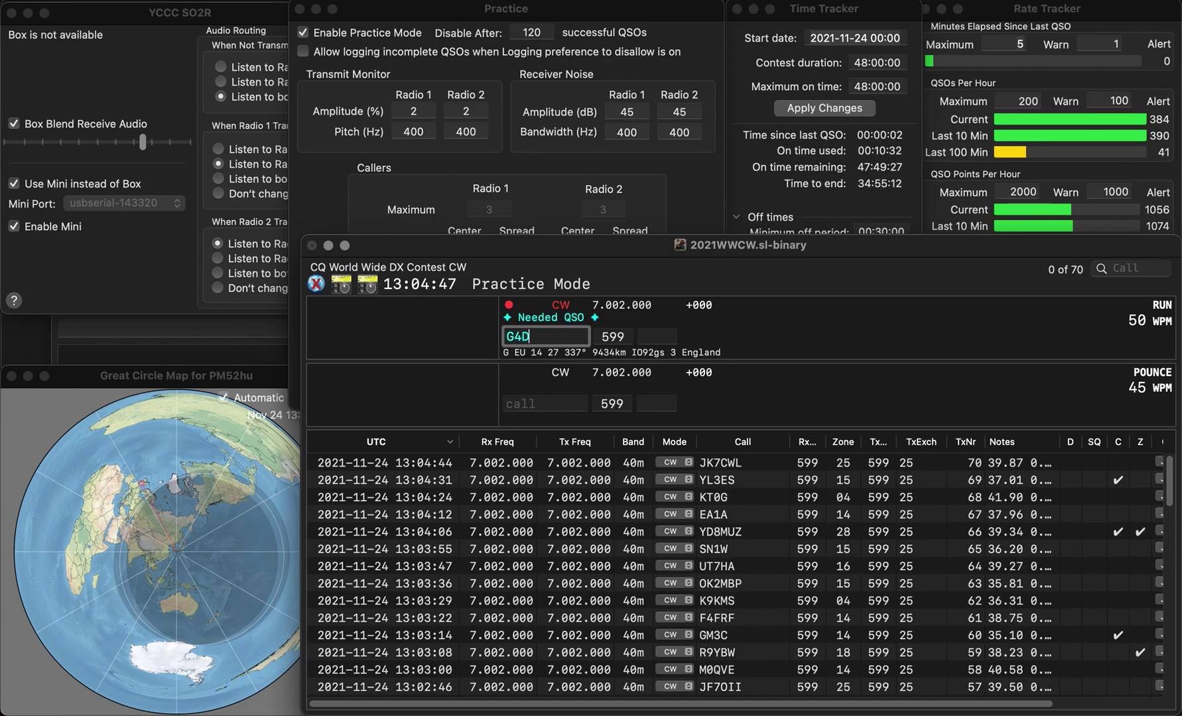
{"action": "key", "text": "BackSpace"}
{"action": "type", "text": "UDA"}
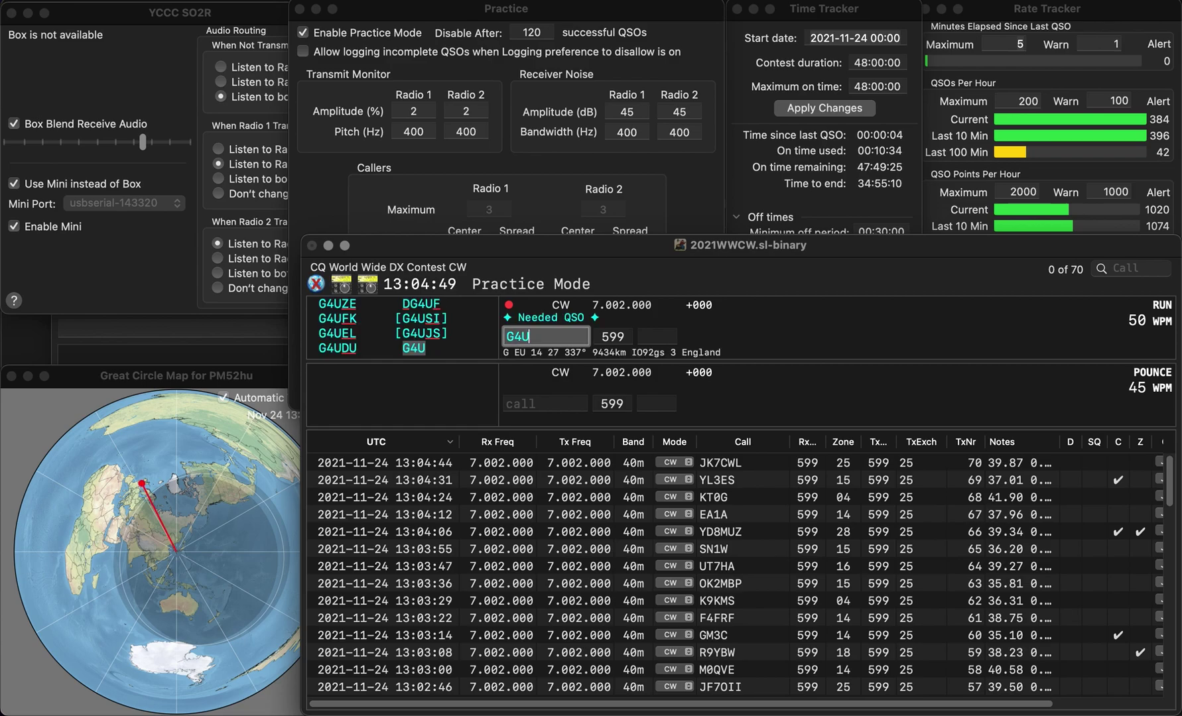
{"action": "key", "text": "Return"}
{"action": "key", "text": "Tab"}
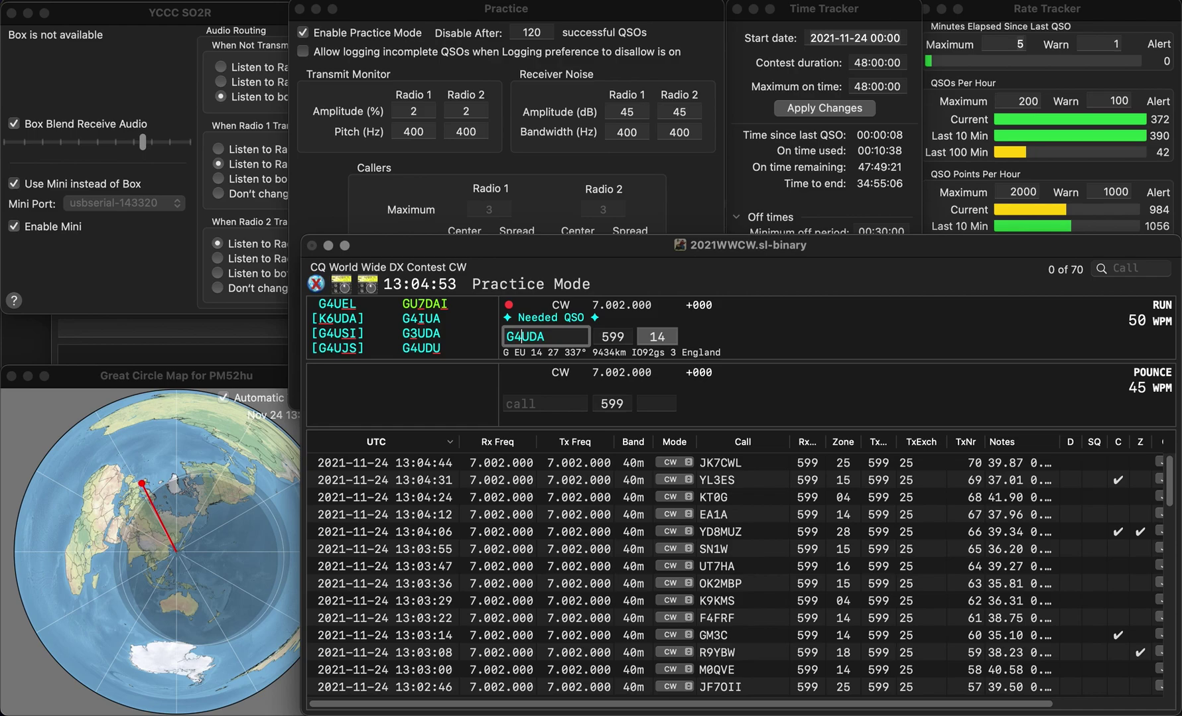
{"action": "key", "text": "BackSpace"}
{"action": "type", "text": "3"}
{"action": "key", "text": "Return"}
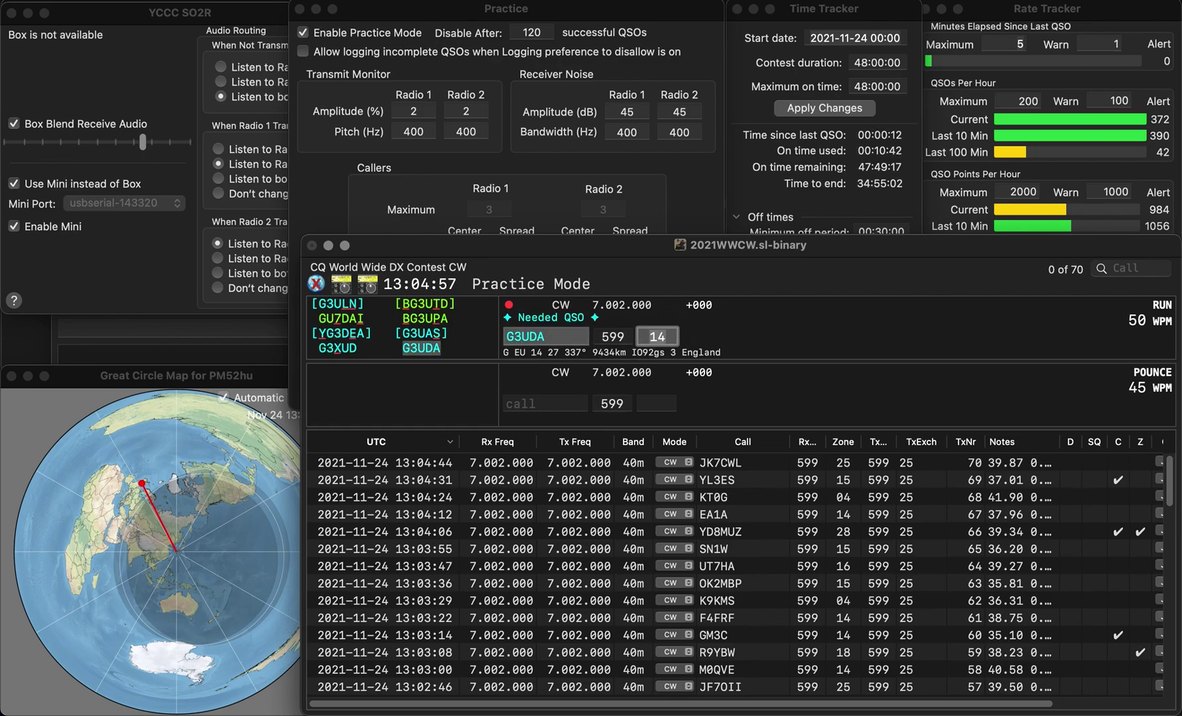
{"action": "key", "text": "Return"}
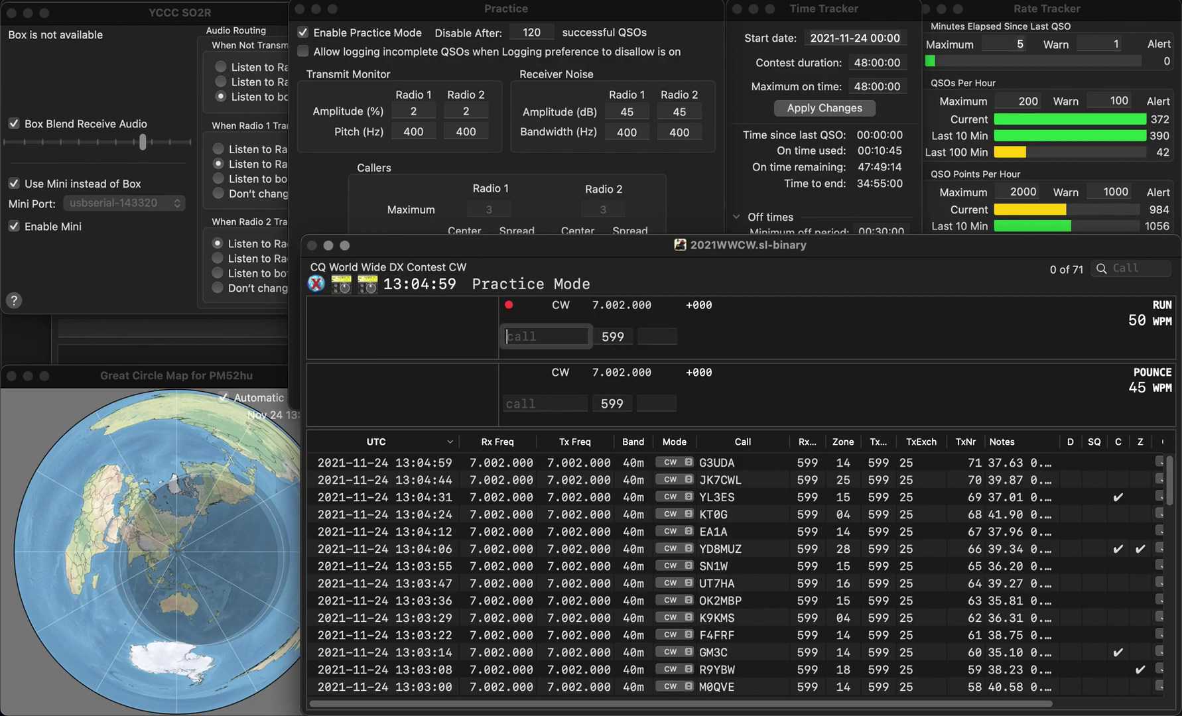
Log the run radio contact with M9T, using report 599 and zone 14
{"action": "type", "text": "M0"}
{"action": "key", "text": "BackSpace"}
{"action": "type", "text": "G"}
{"action": "type", "text": "T"}
{"action": "key", "text": "Return"}
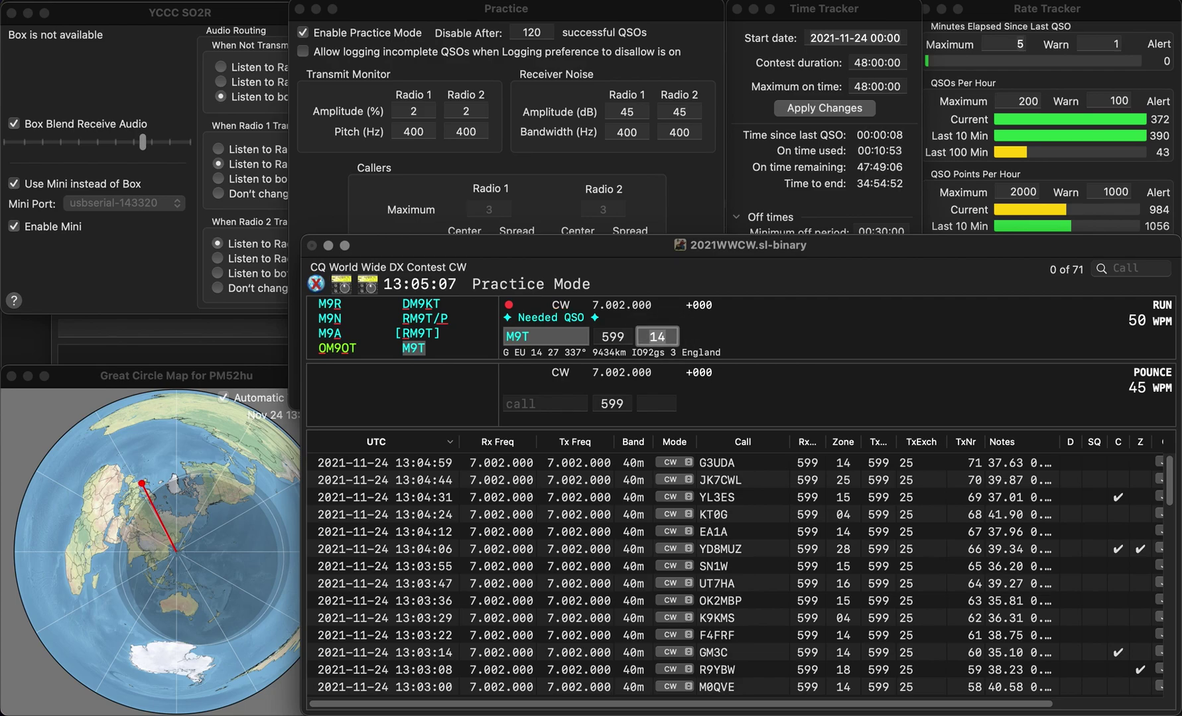
{"action": "key", "text": "Return"}
{"action": "type", "text": "W4JH"}
{"action": "key", "text": "space"}
{"action": "key", "text": "space"}
{"action": "type", "text": "W4JS"}
{"action": "key", "text": "Return"}
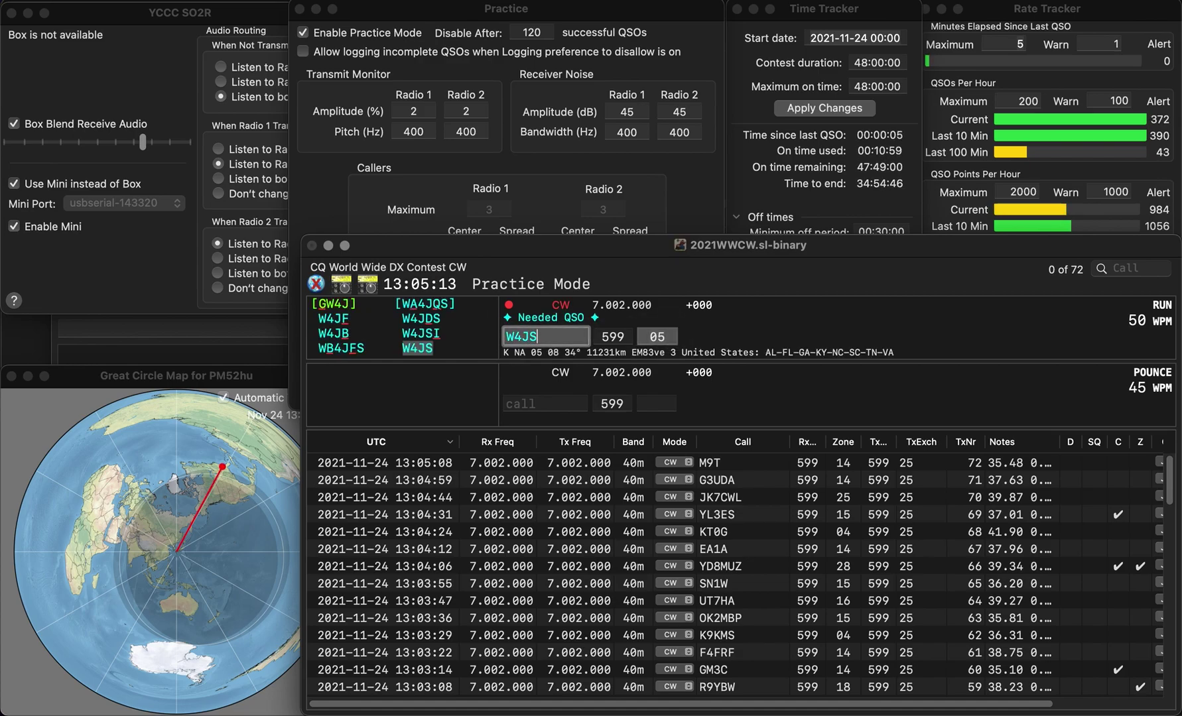
{"action": "key", "text": "space"}
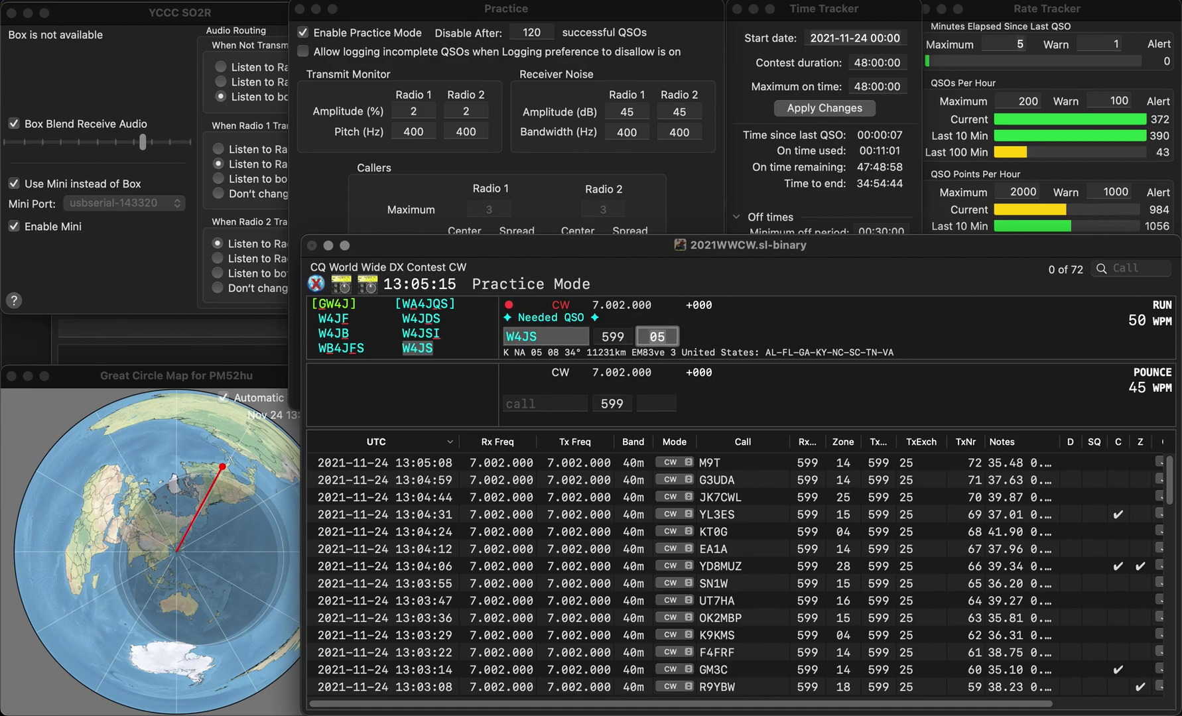
{"action": "key", "text": "Return"}
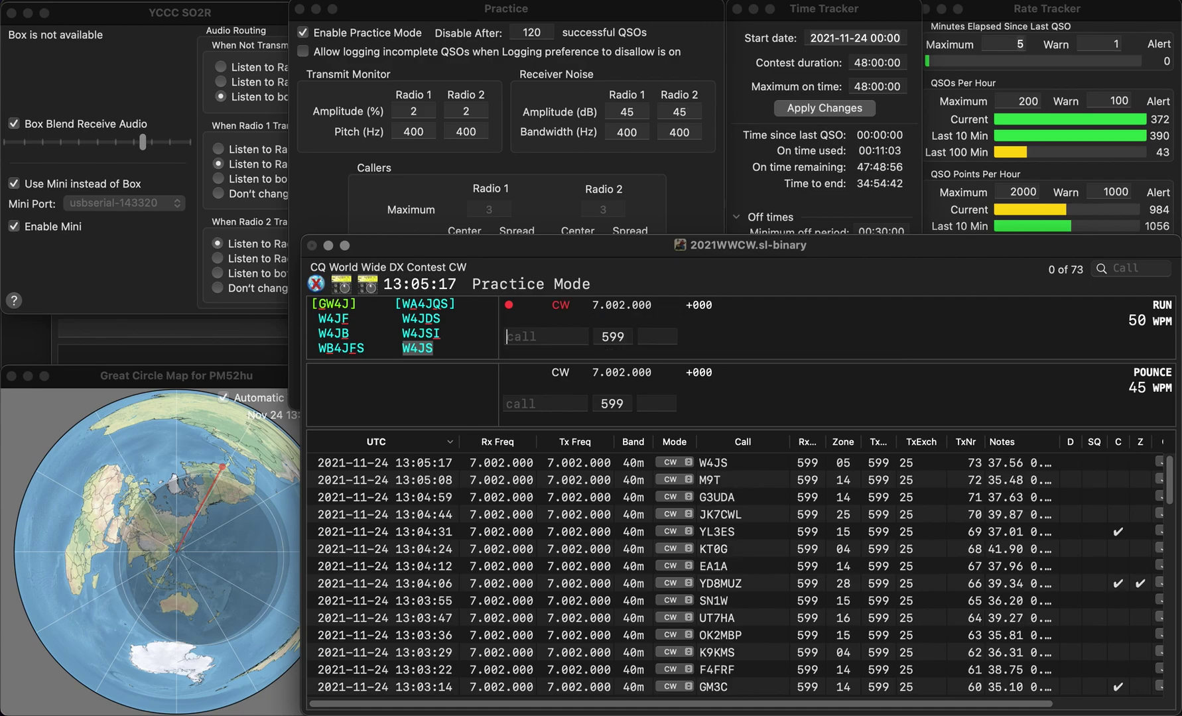
Log run radio contacts with RA3S in zone 16 and K7VZ in zone 03, using report 599 for both
{"action": "type", "text": "RA3S"}
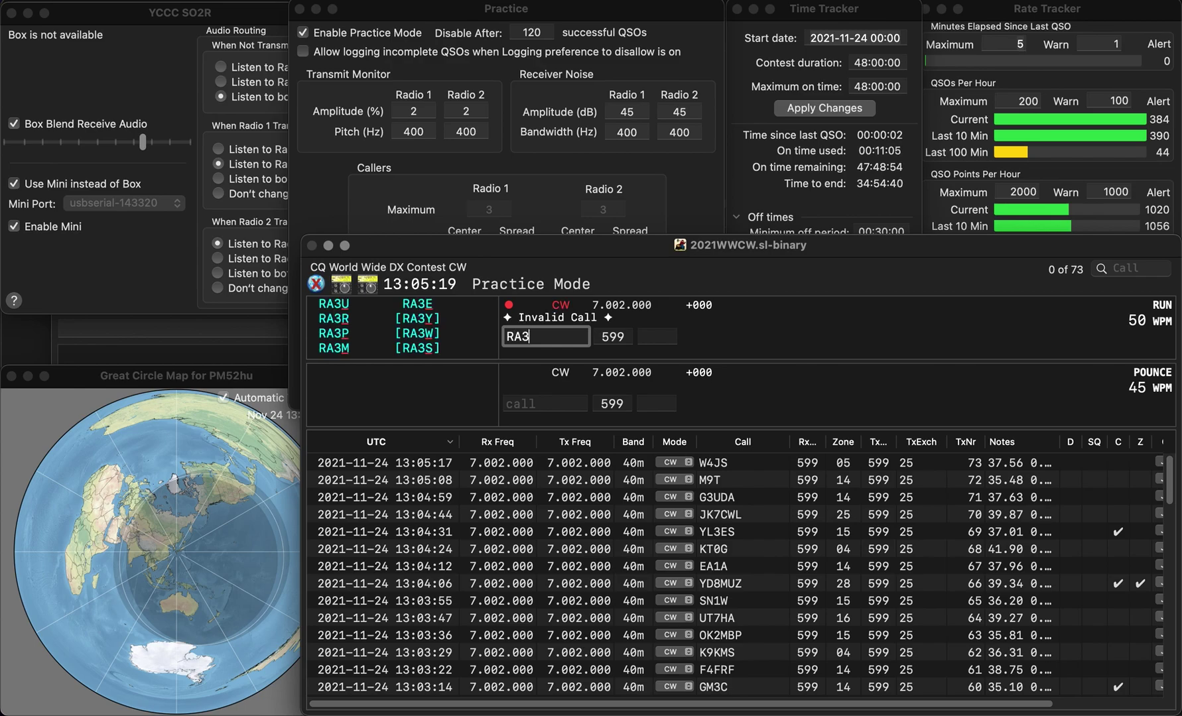
{"action": "key", "text": "space"}
{"action": "type", "text": "16"}
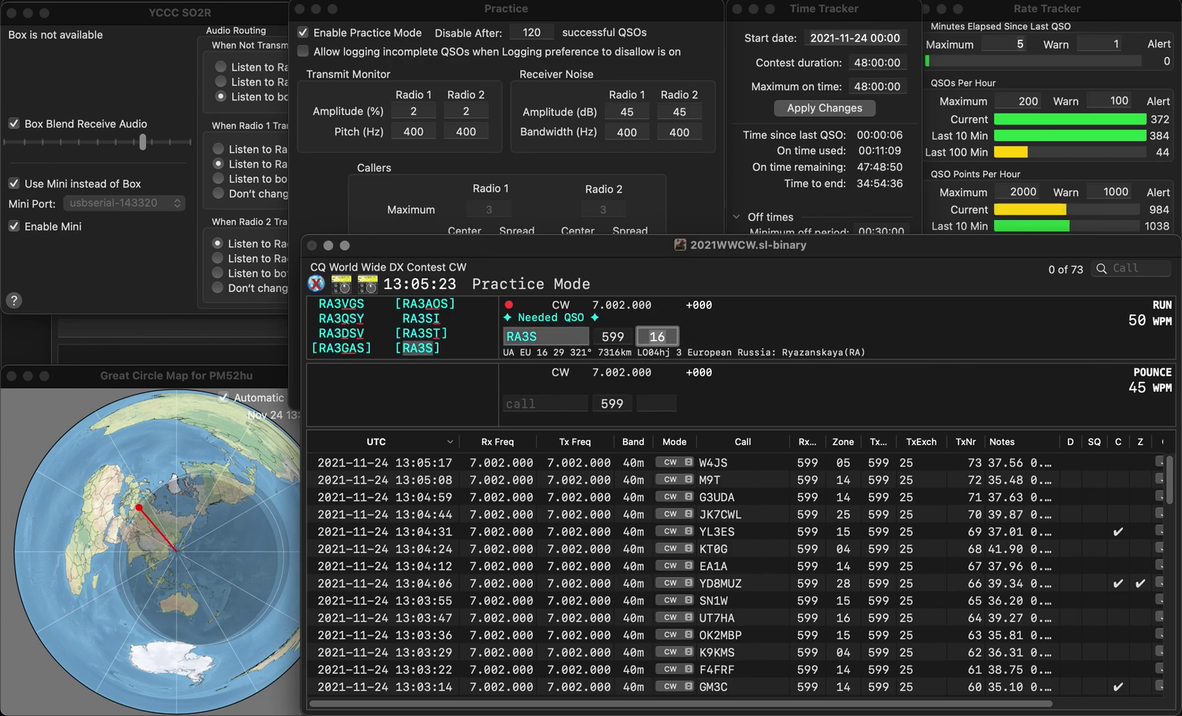
{"action": "key", "text": "Return"}
{"action": "type", "text": "K"}
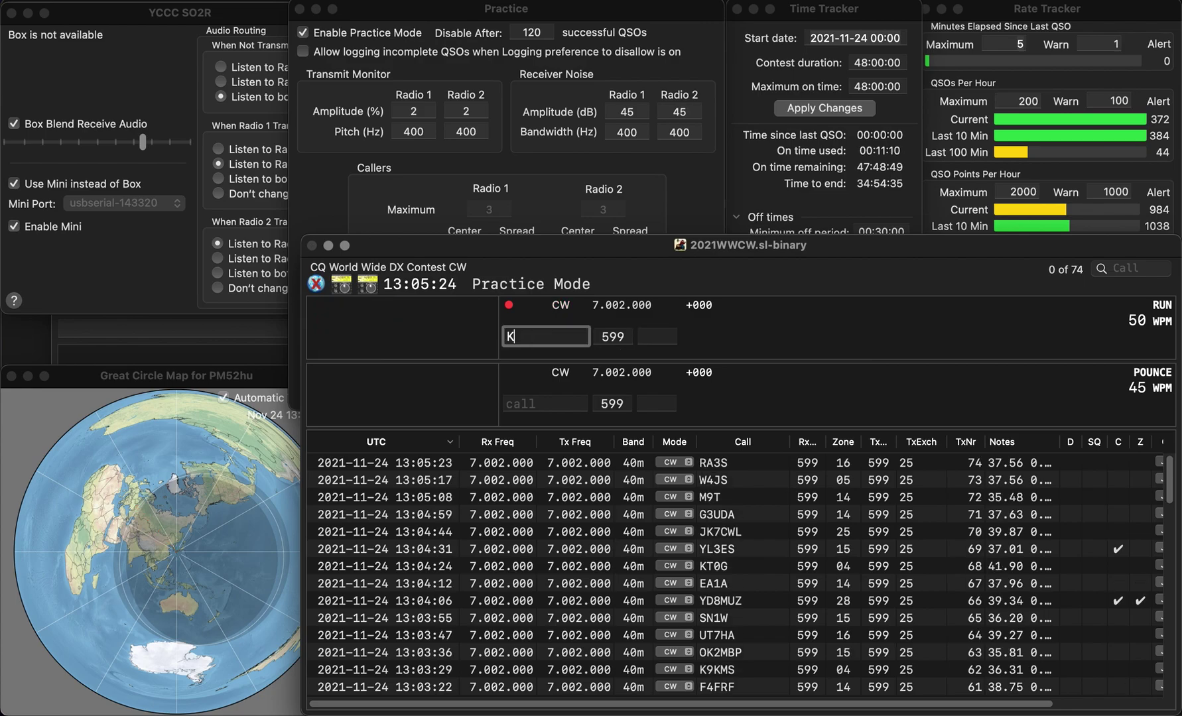
{"action": "type", "text": "7VZ"}
{"action": "key", "text": "space"}
{"action": "type", "text": "03"}
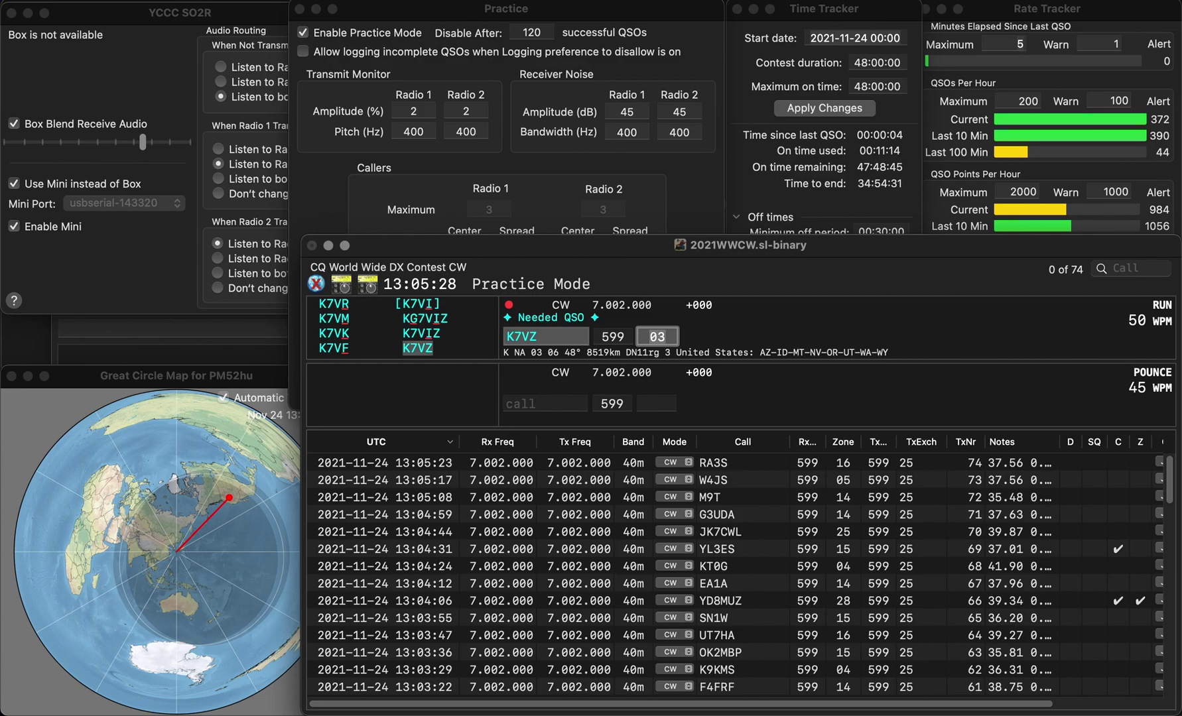
{"action": "key", "text": "Return"}
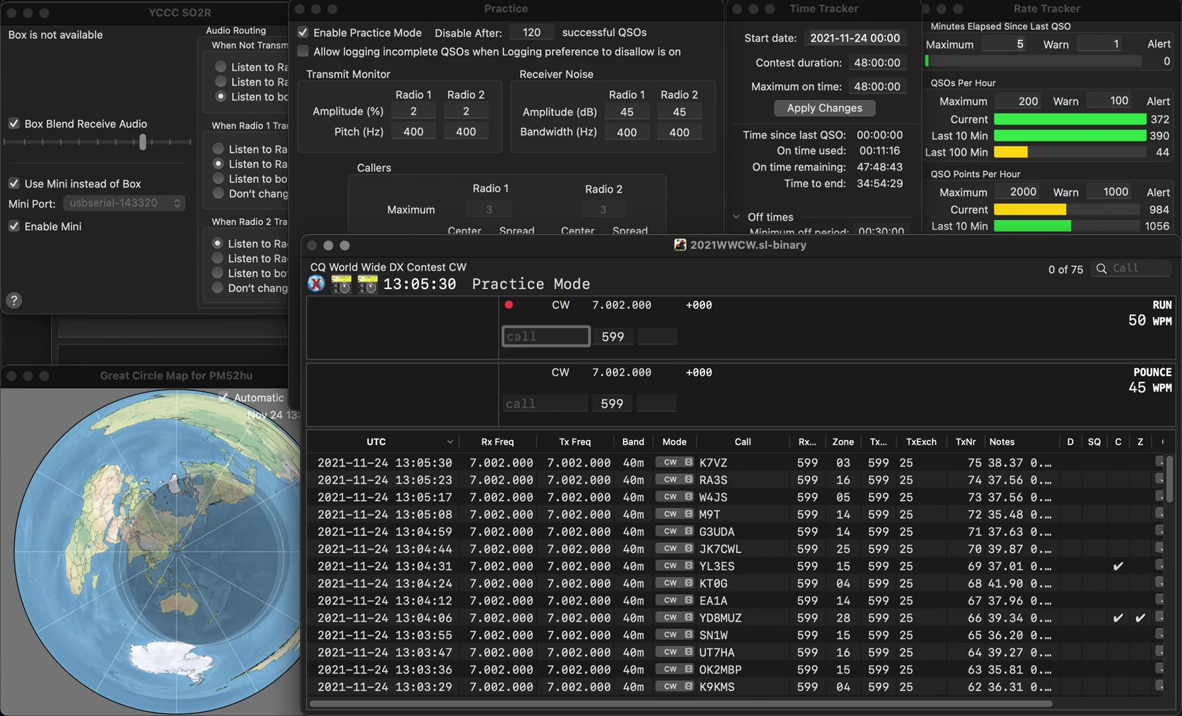
{"action": "type", "text": "UA0KDG"}
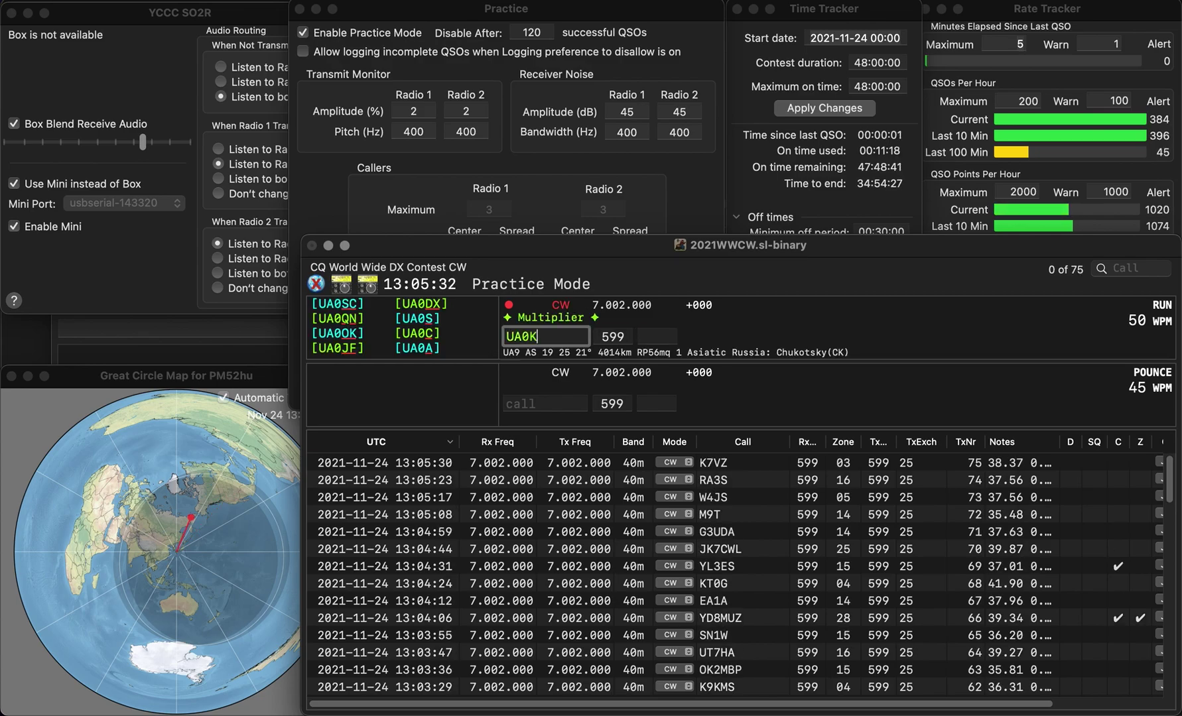
{"action": "key", "text": "space"}
{"action": "key", "text": "shift+Tab"}
{"action": "key", "text": "Left"}
{"action": "key", "text": "BackSpace"}
{"action": "type", "text": "B"}
{"action": "key", "text": "space"}
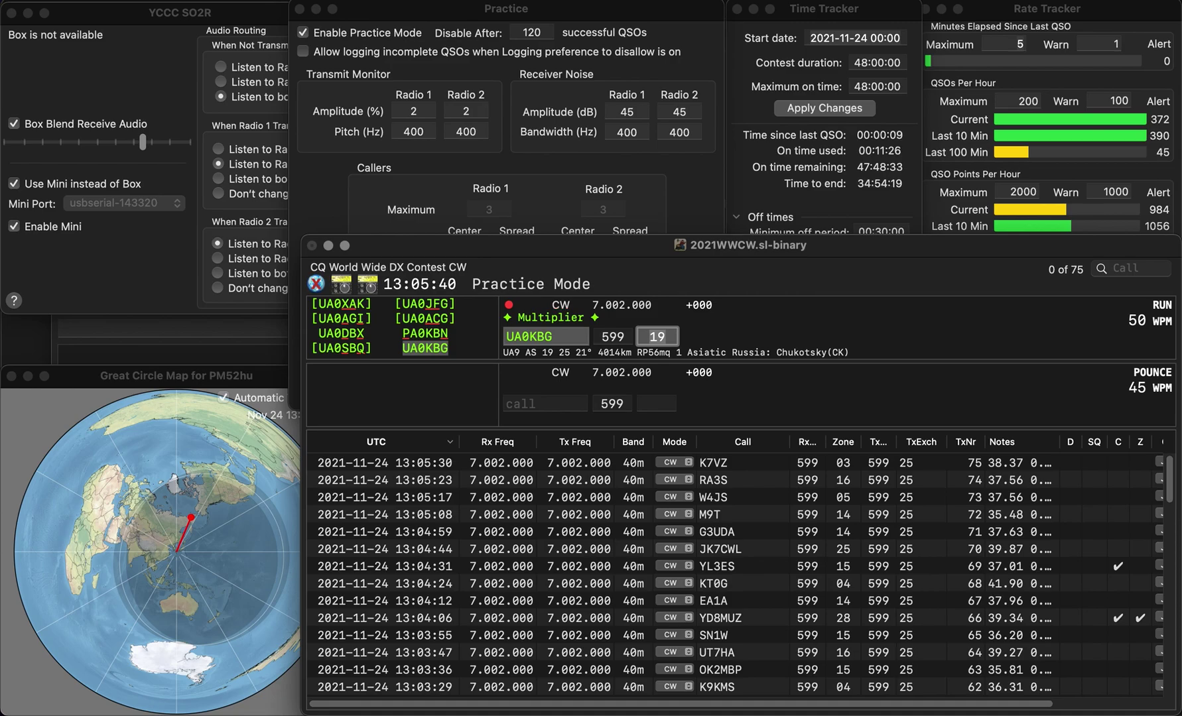
{"action": "key", "text": "Return"}
{"action": "type", "text": "NN"}
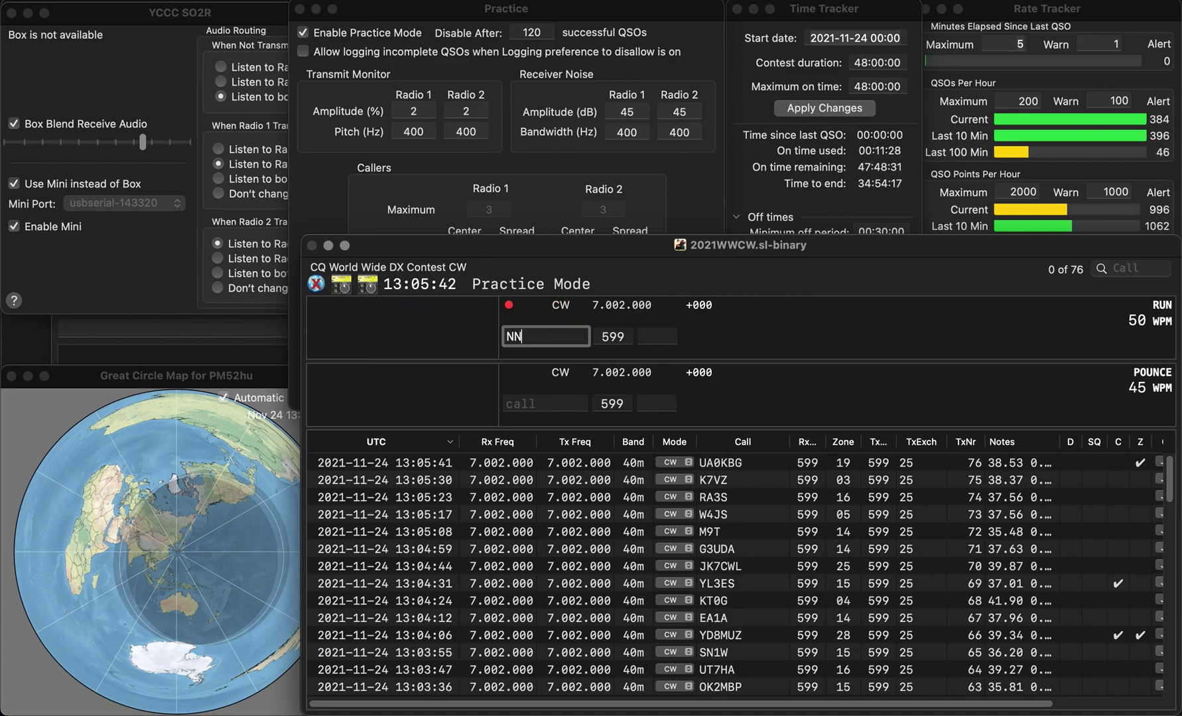
{"action": "type", "text": "4SA"}
{"action": "key", "text": "Return"}
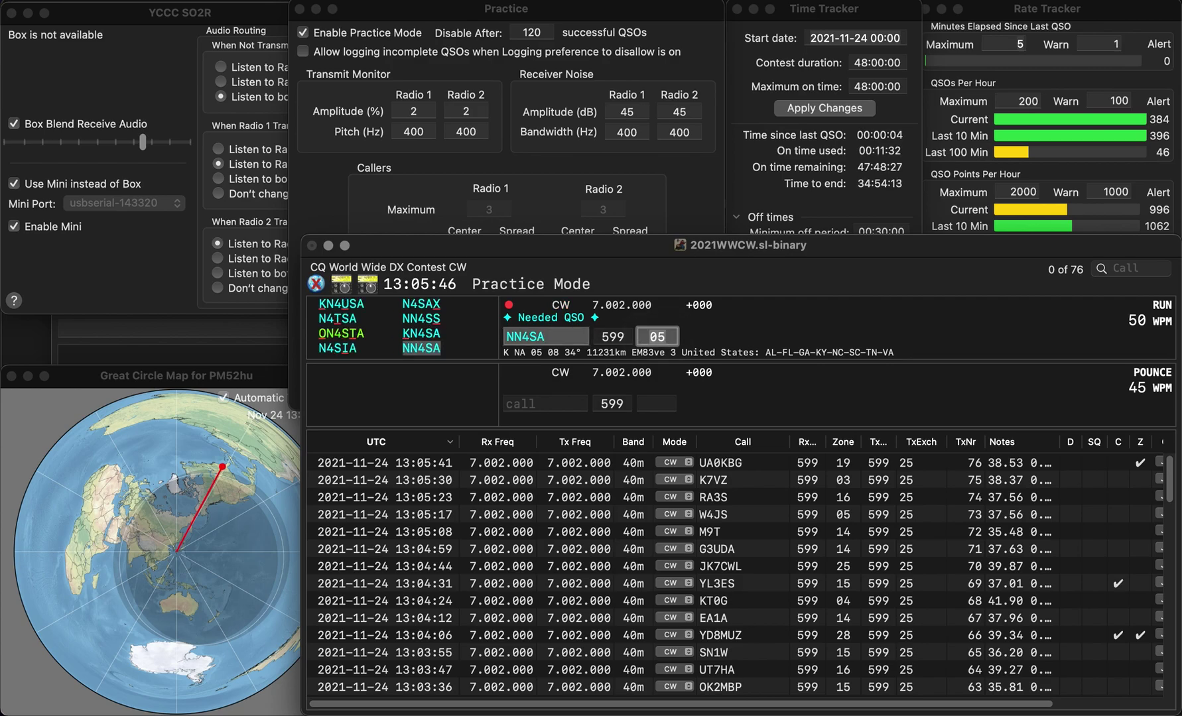
{"action": "key", "text": "Return"}
{"action": "type", "text": "OK2GG"}
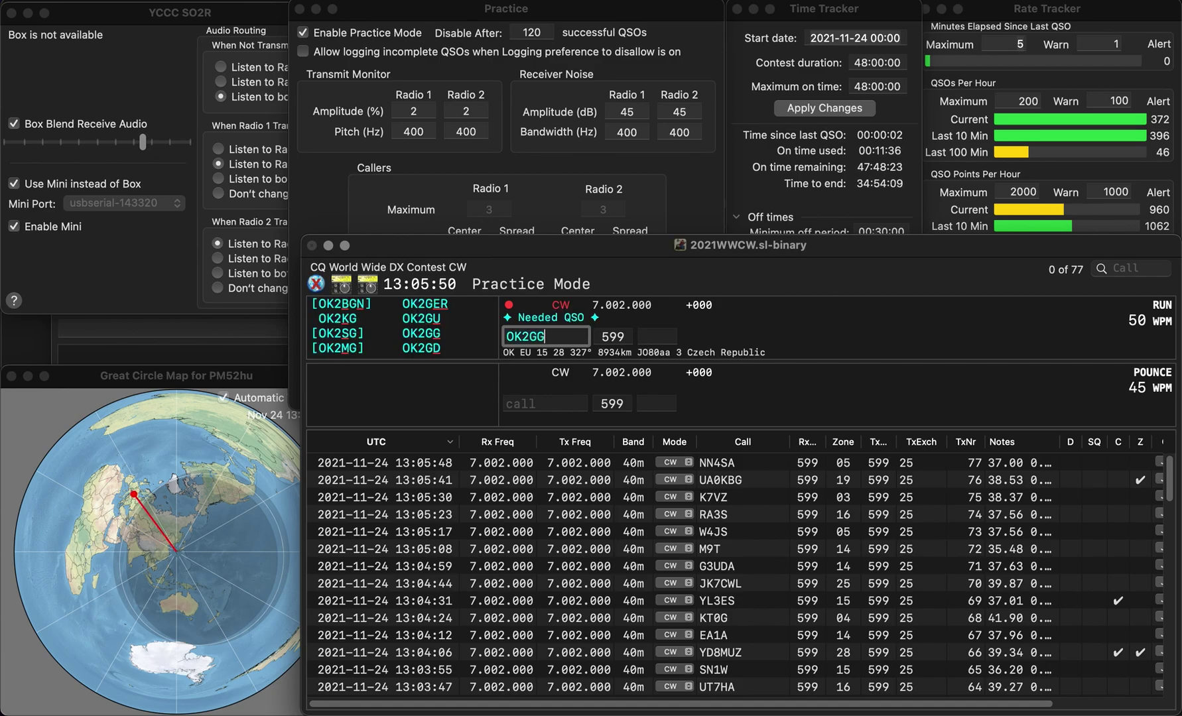
{"action": "key", "text": "Return"}
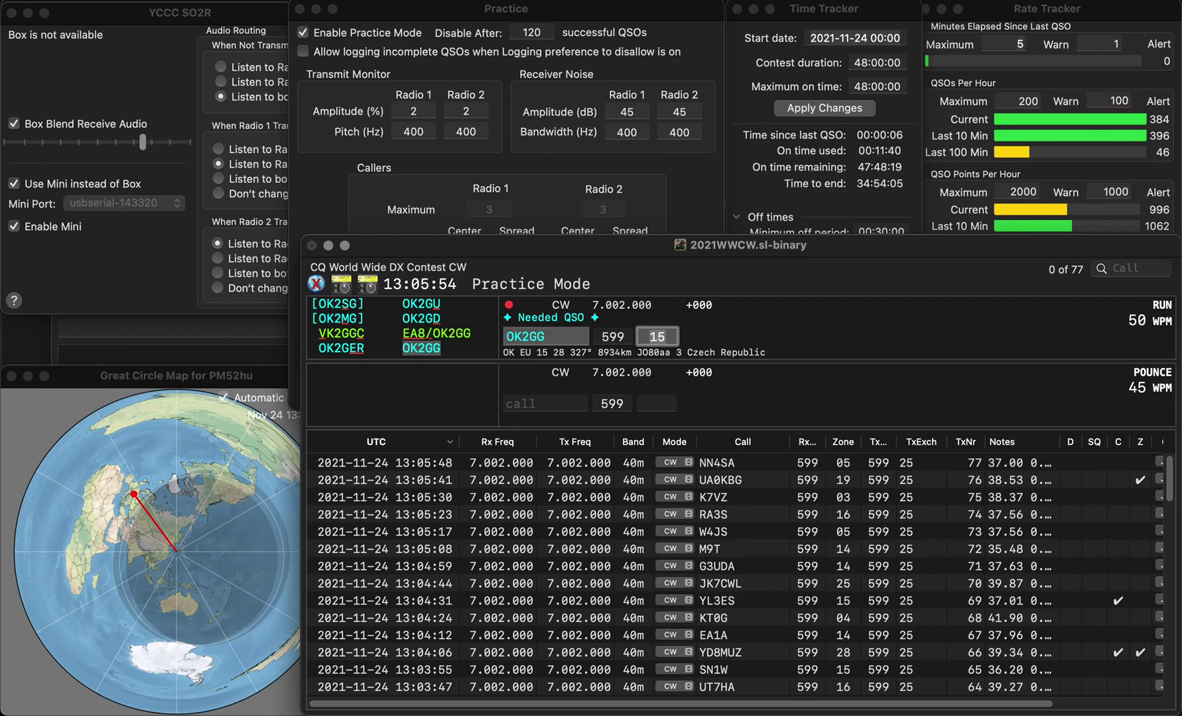
{"action": "key", "text": "Return"}
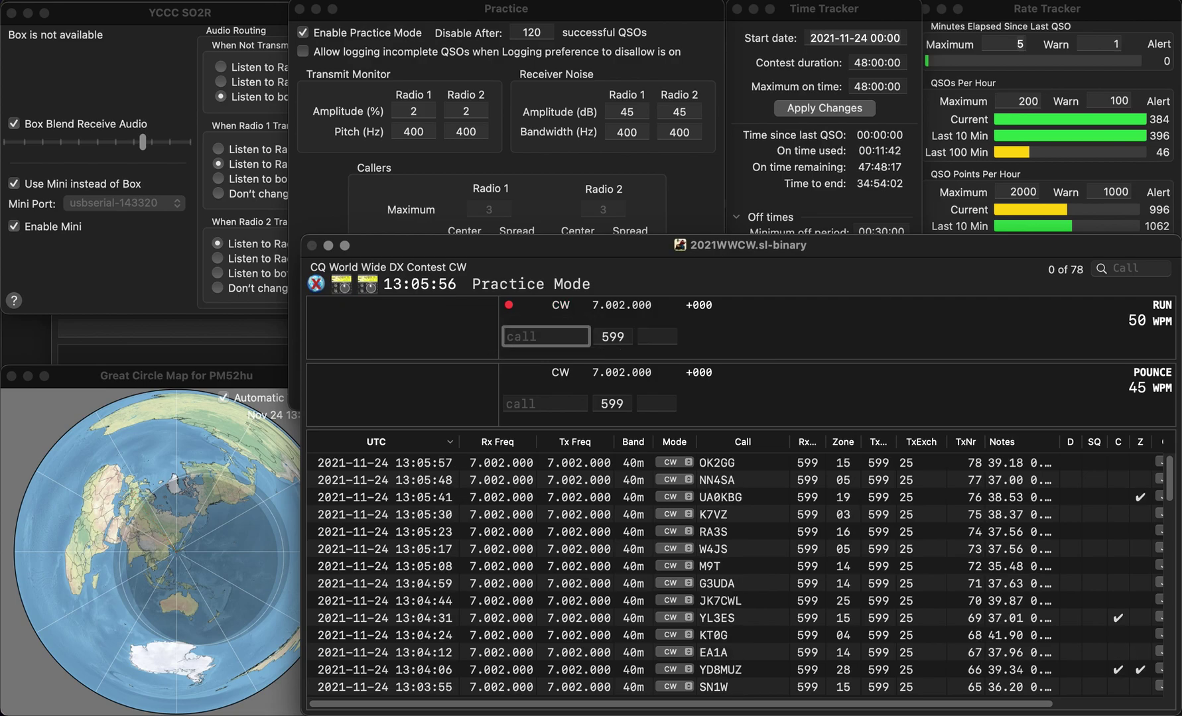
{"action": "type", "text": "G0UCH"}
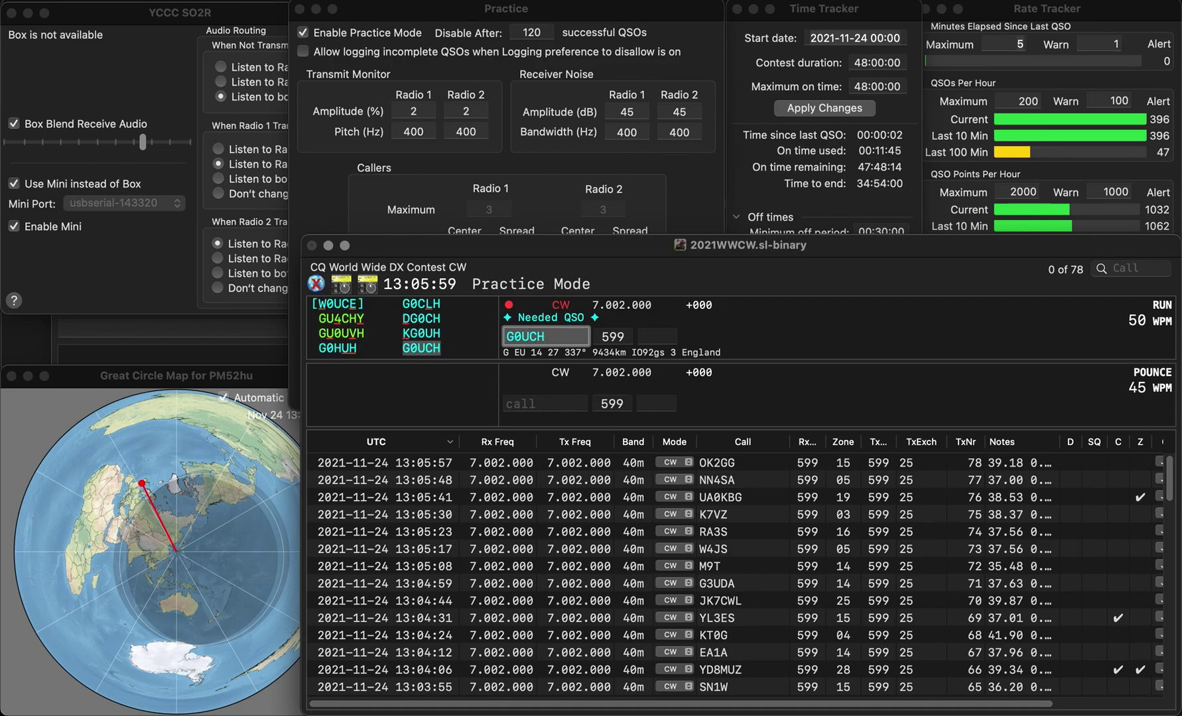
{"action": "key", "text": "space"}
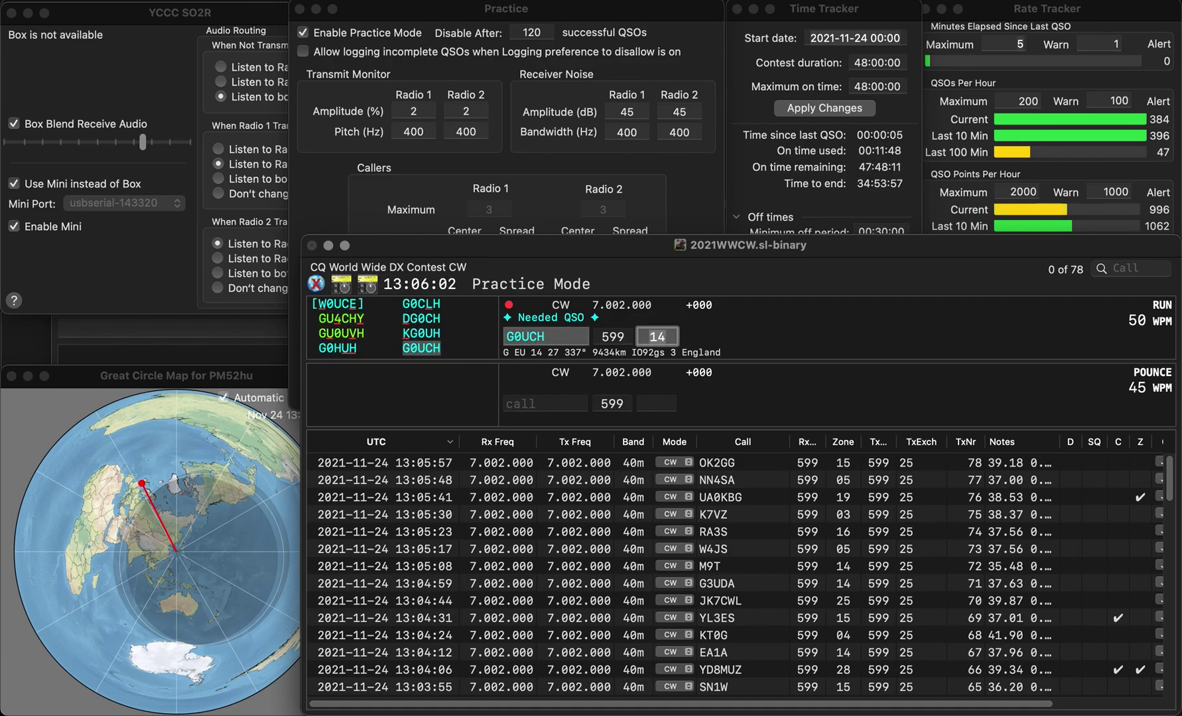
{"action": "key", "text": "Return"}
{"action": "type", "text": "R4FET"}
{"action": "key", "text": "Return"}
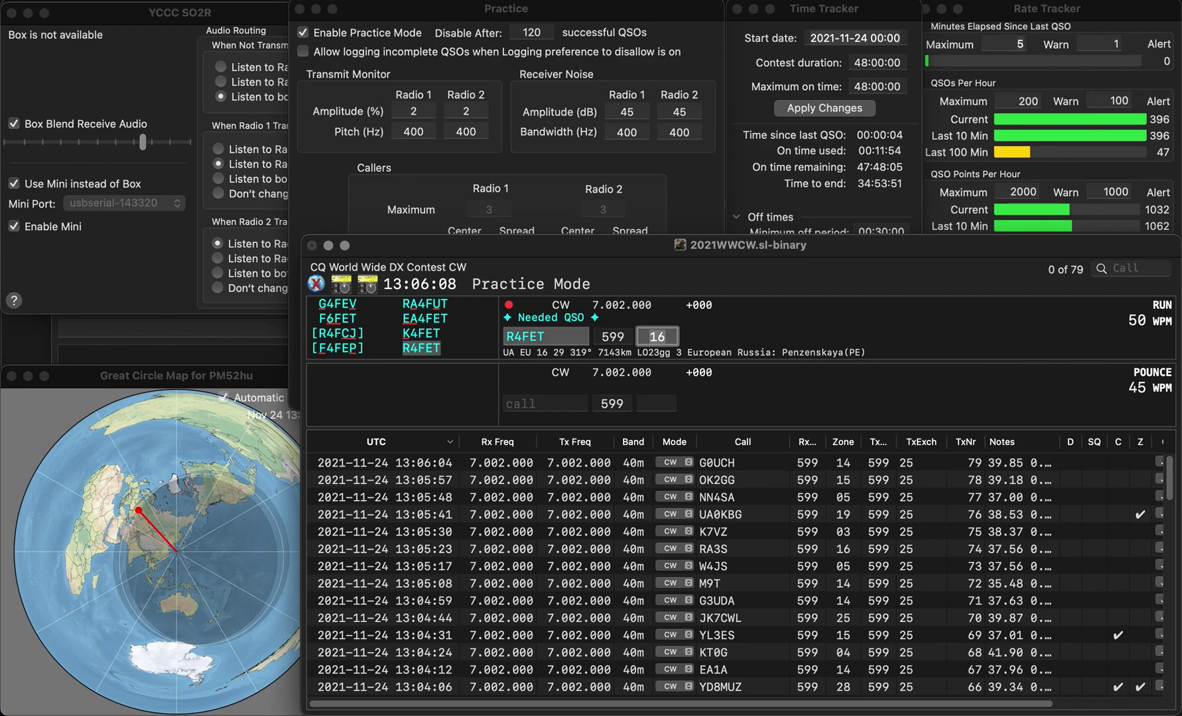
{"action": "key", "text": "Return"}
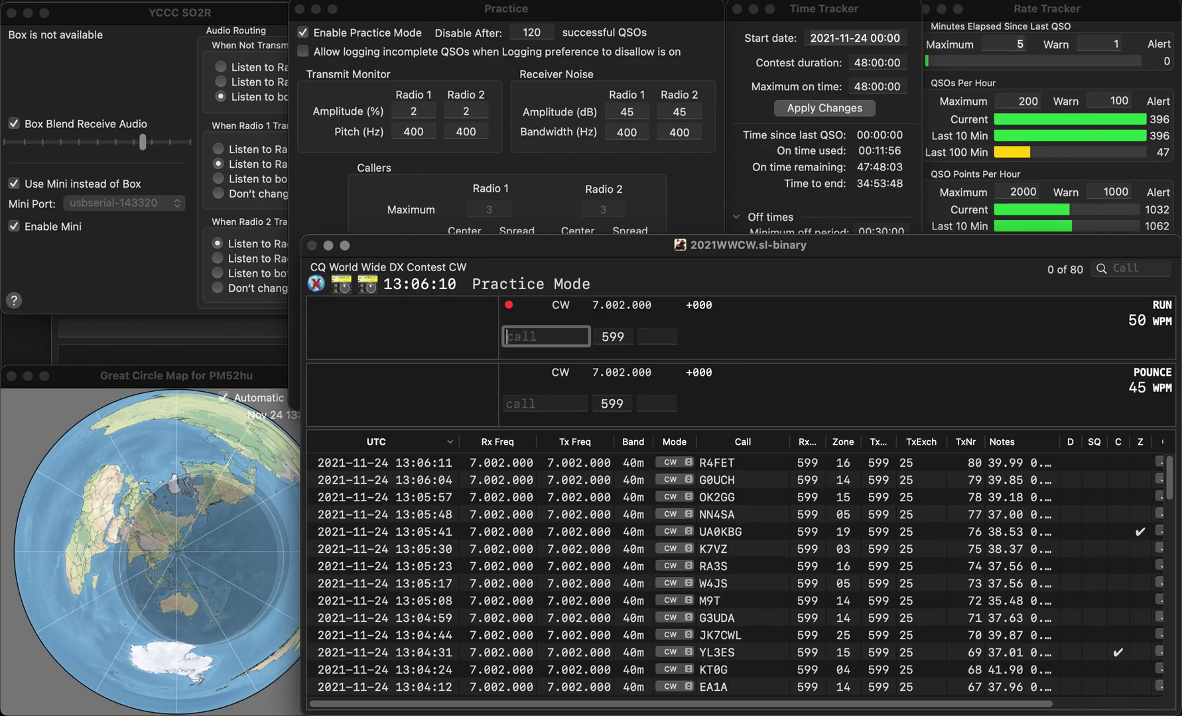
{"action": "type", "text": "HB9DAQ"}
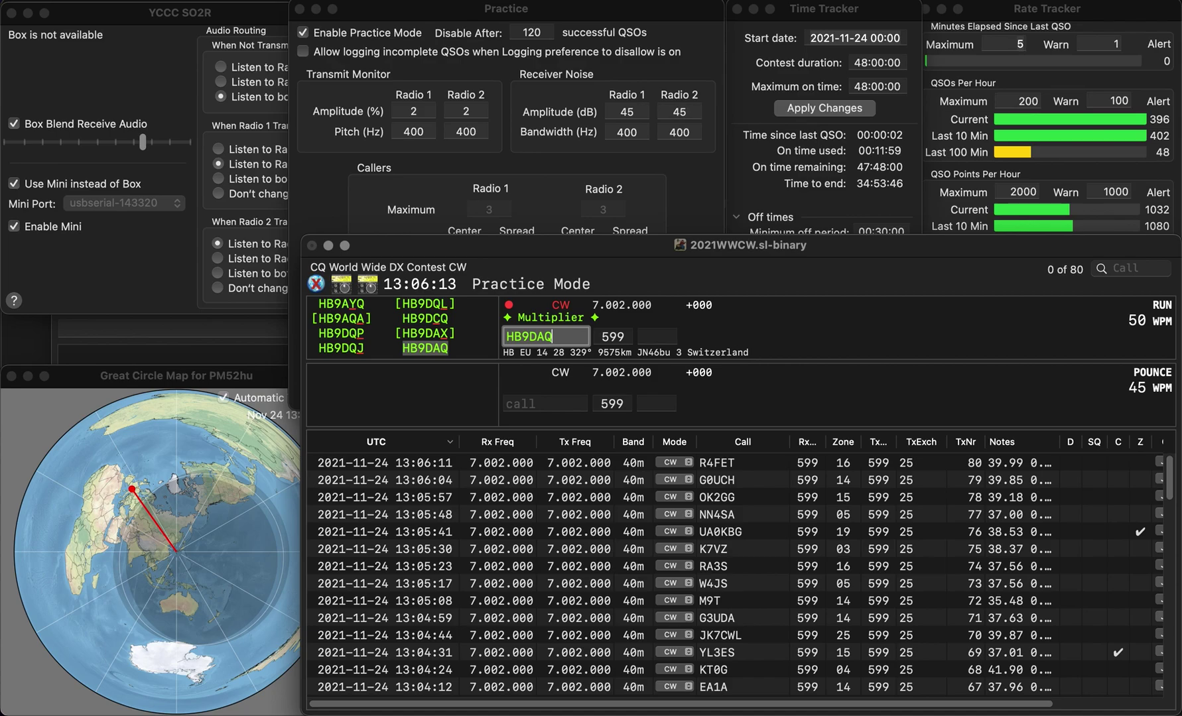
{"action": "key", "text": "Tab"}
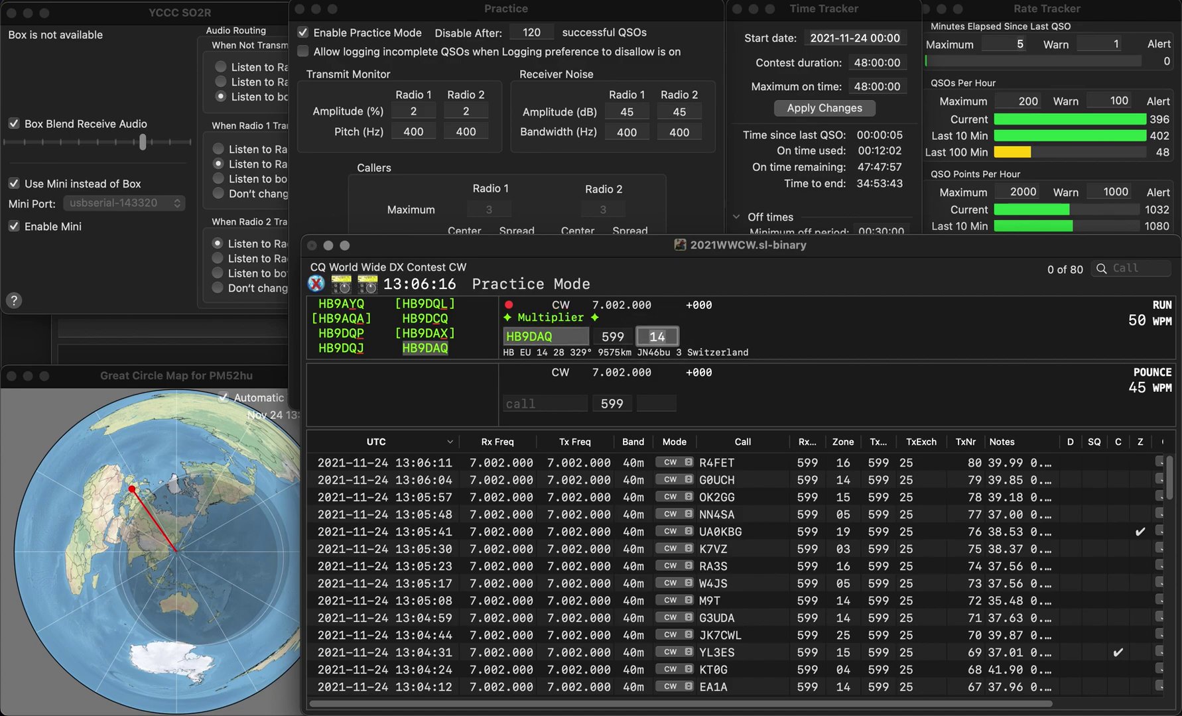
{"action": "key", "text": "Return"}
{"action": "type", "text": "DG3JA"}
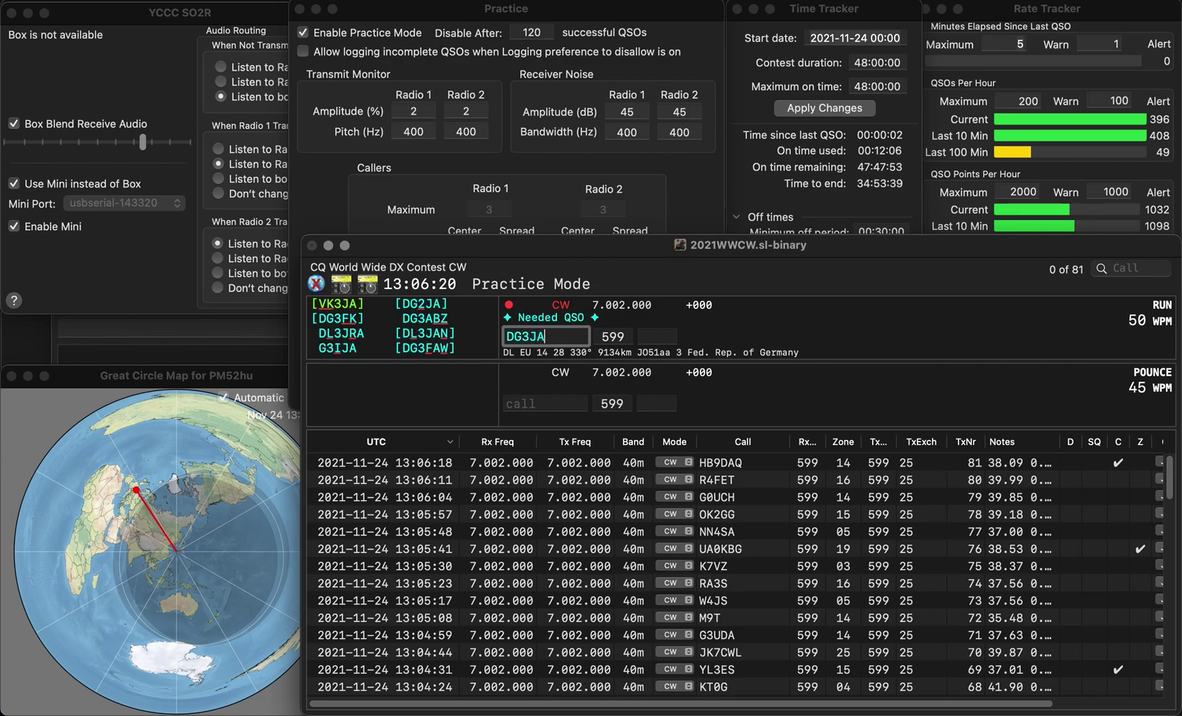
{"action": "left_click", "coordinate": [514, 336]}
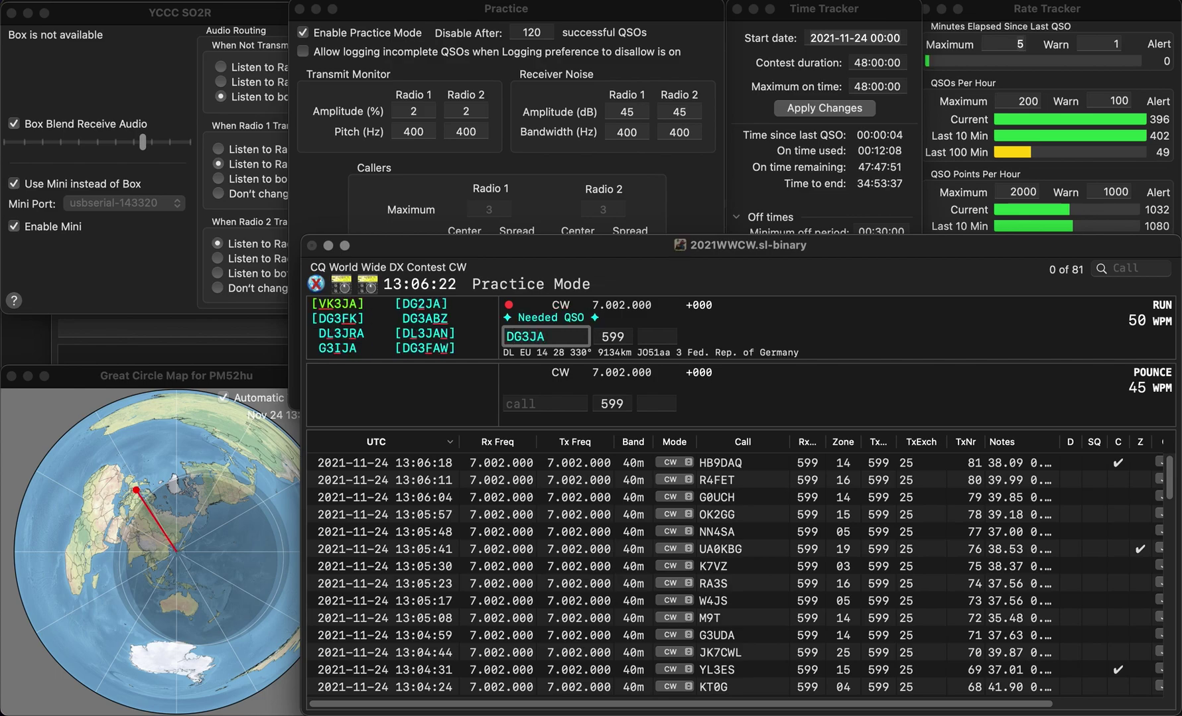
{"action": "key", "text": "Delete"}
{"action": "type", "text": "2"}
{"action": "key", "text": "Return"}
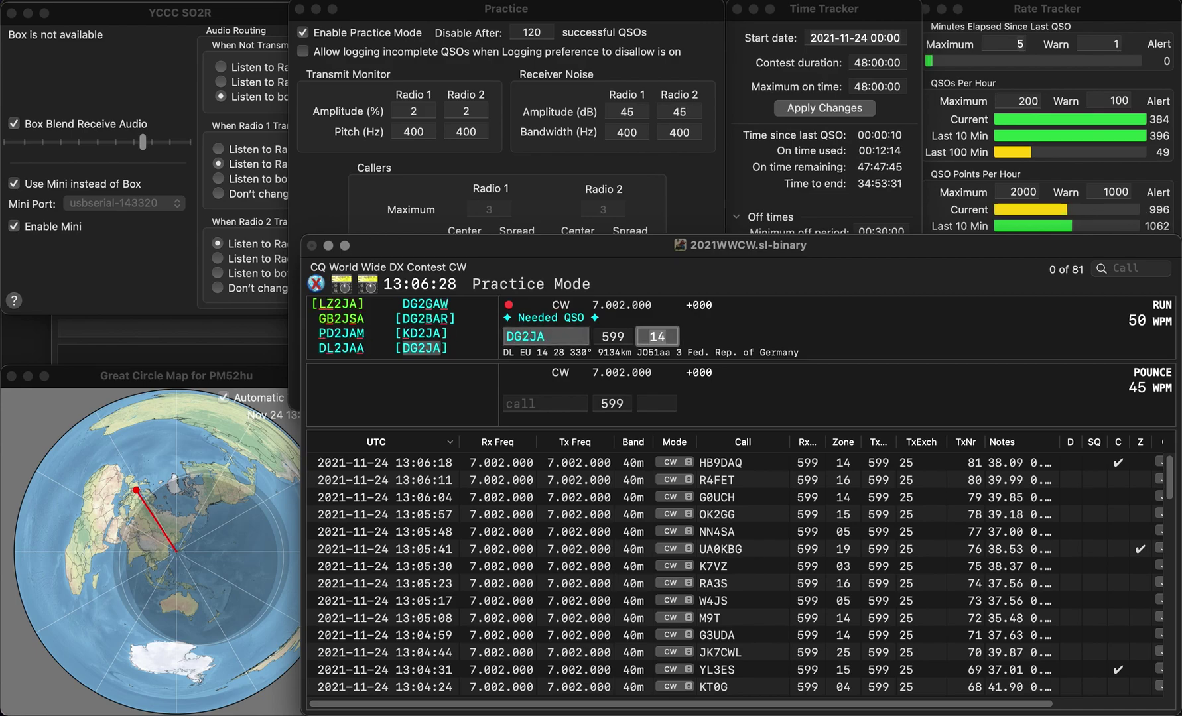
{"action": "key", "text": "Return"}
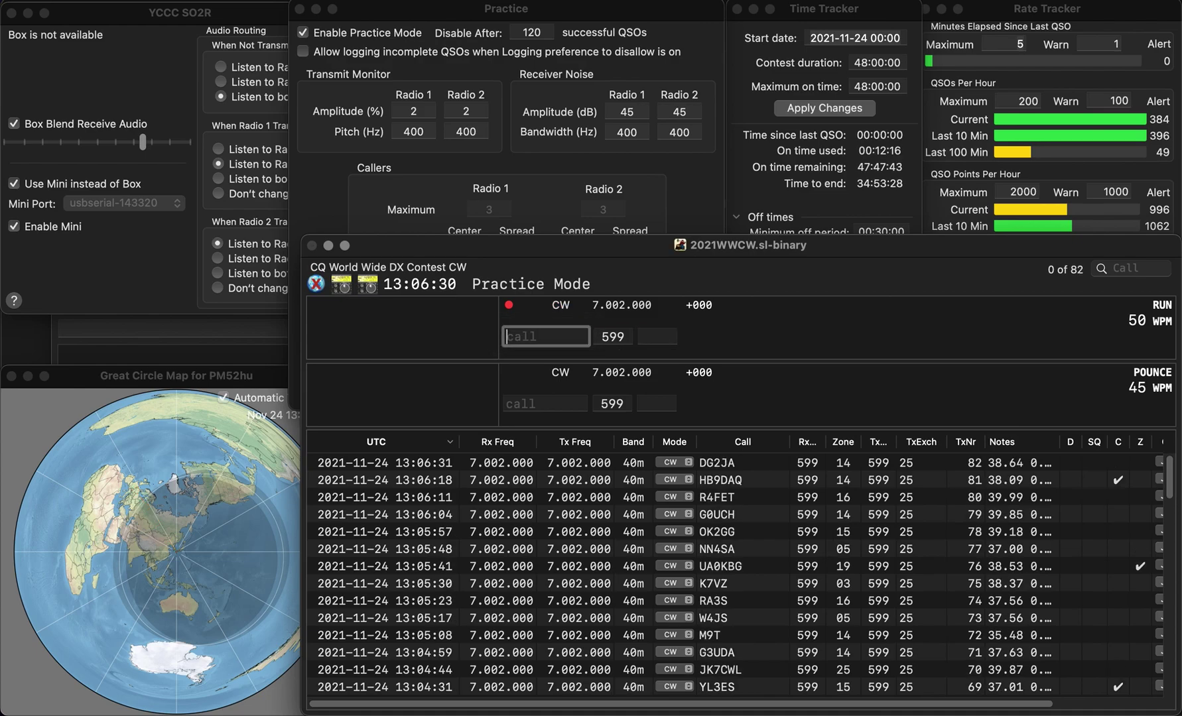
{"action": "type", "text": "D"}
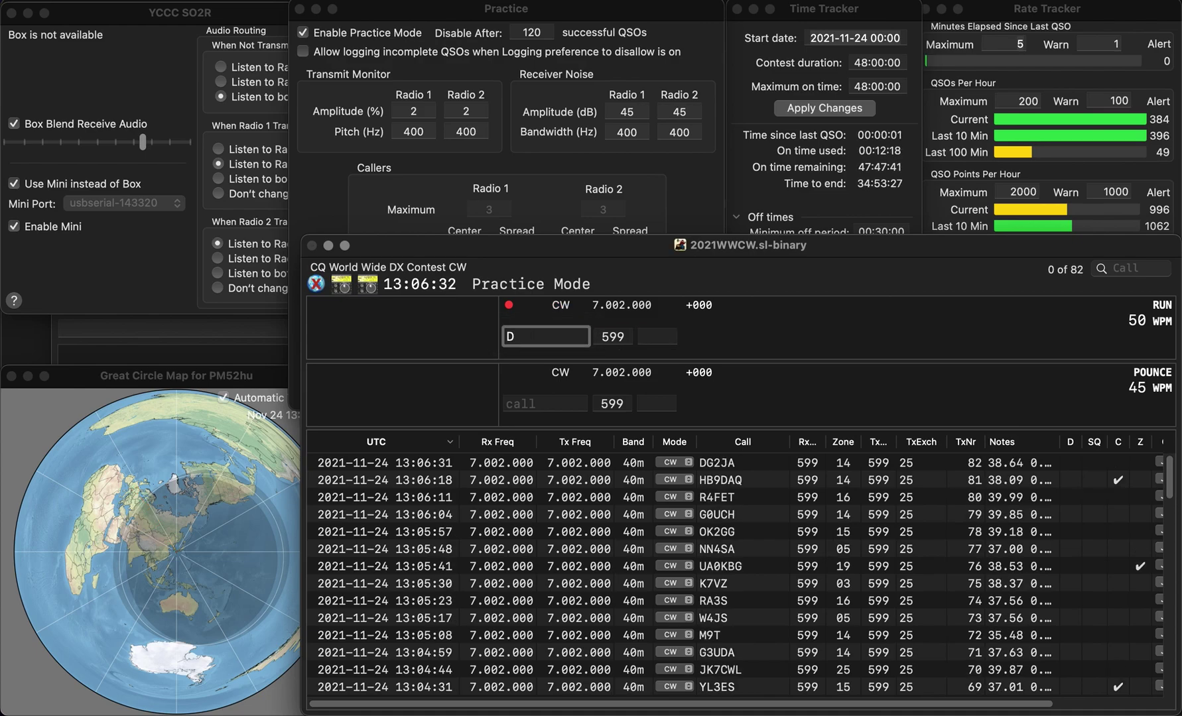
{"action": "type", "text": "FR"}
{"action": "key", "text": "Left"}
{"action": "key", "text": "Left"}
{"action": "key", "text": "BackSpace"}
{"action": "type", "text": "N6"}
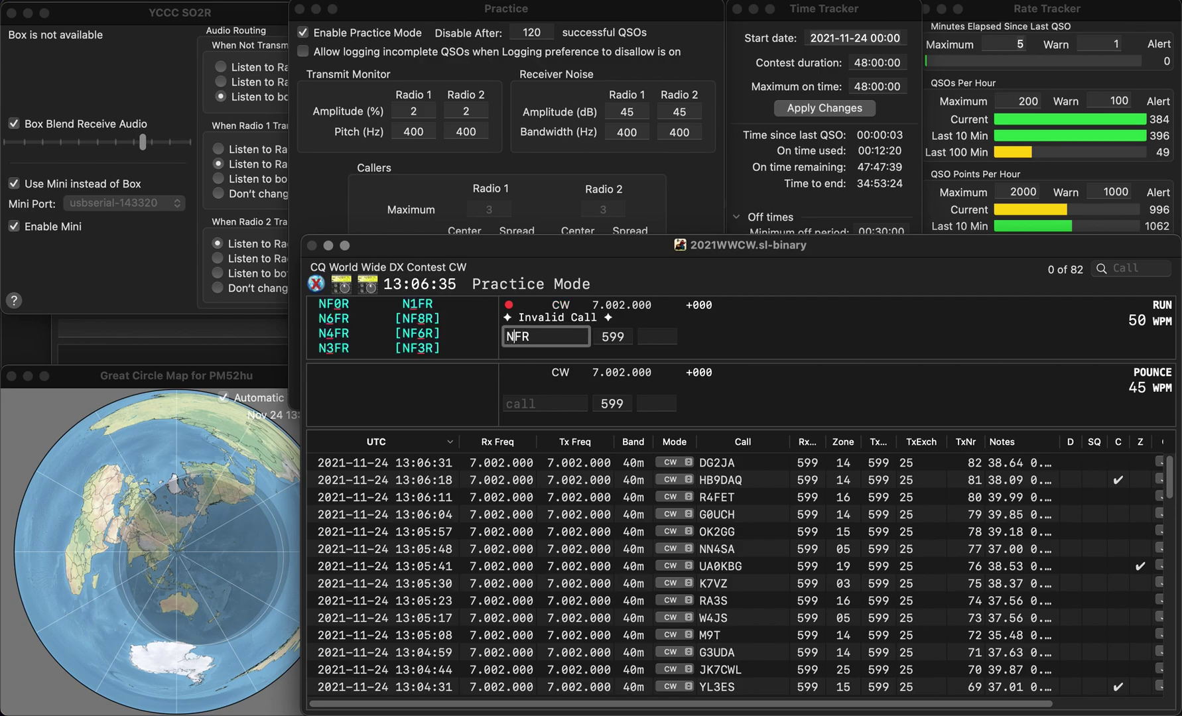
{"action": "key", "text": "Return"}
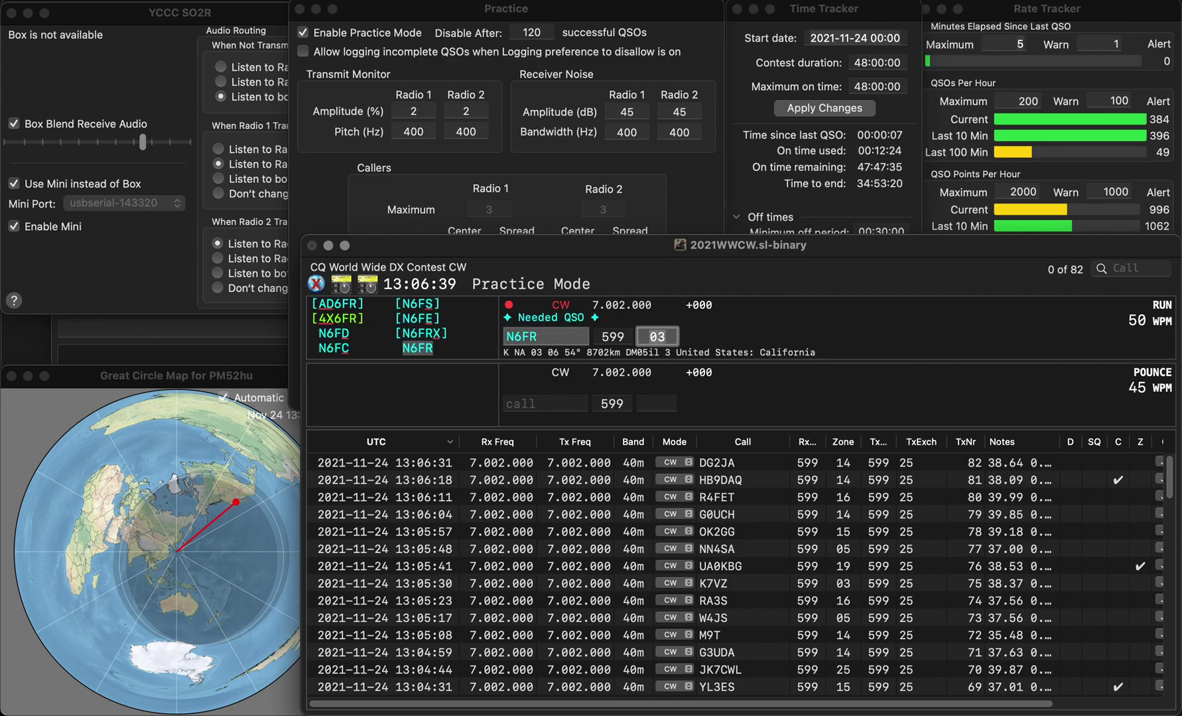
{"action": "key", "text": "Return"}
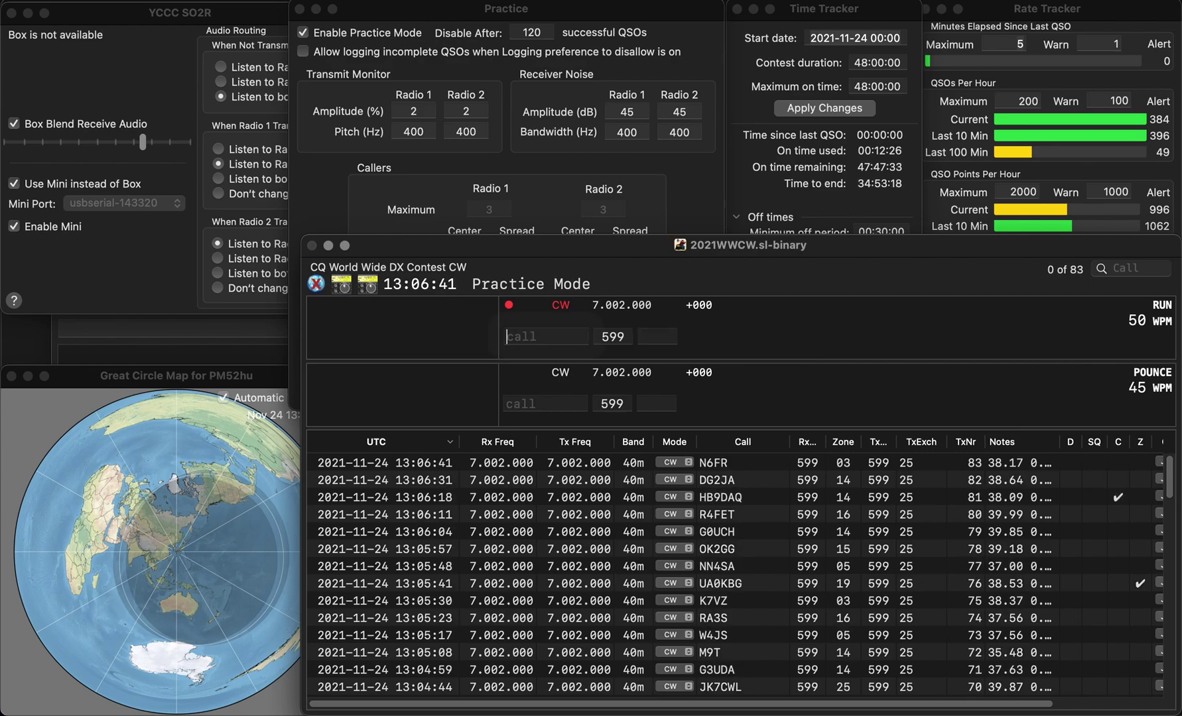
Log the run radio contact with DL1CG, using report 599 and zone 14
{"action": "type", "text": "DL1CG"}
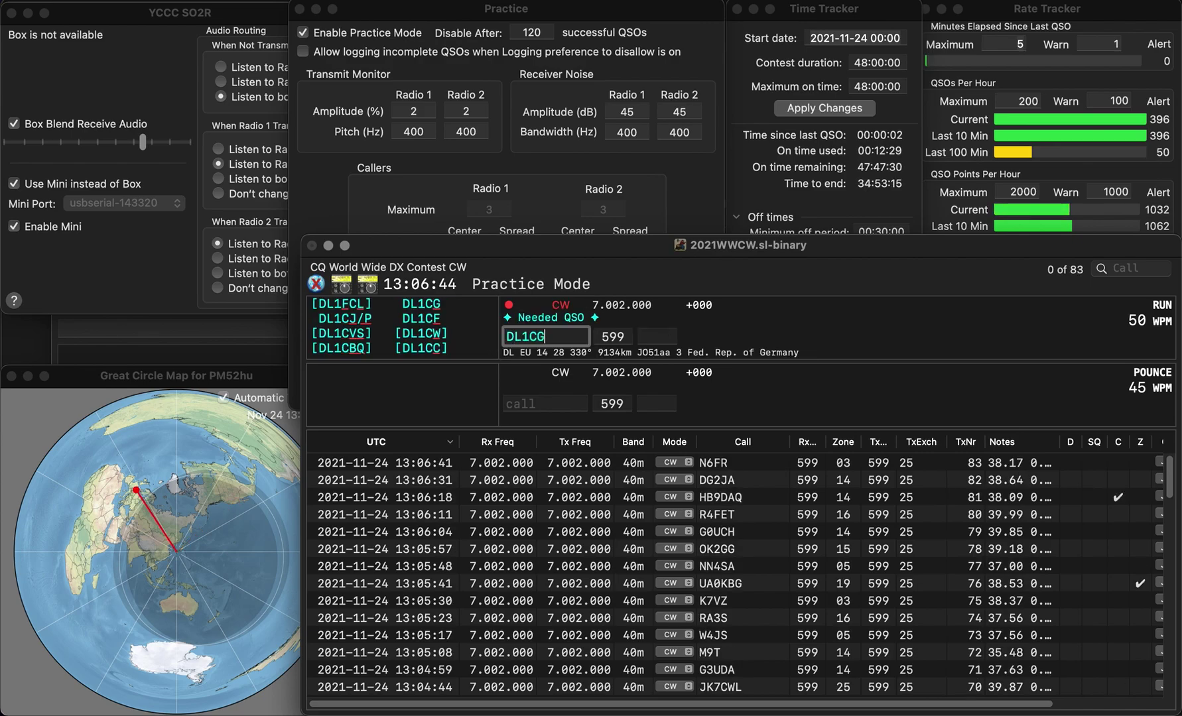
{"action": "key", "text": "Return"}
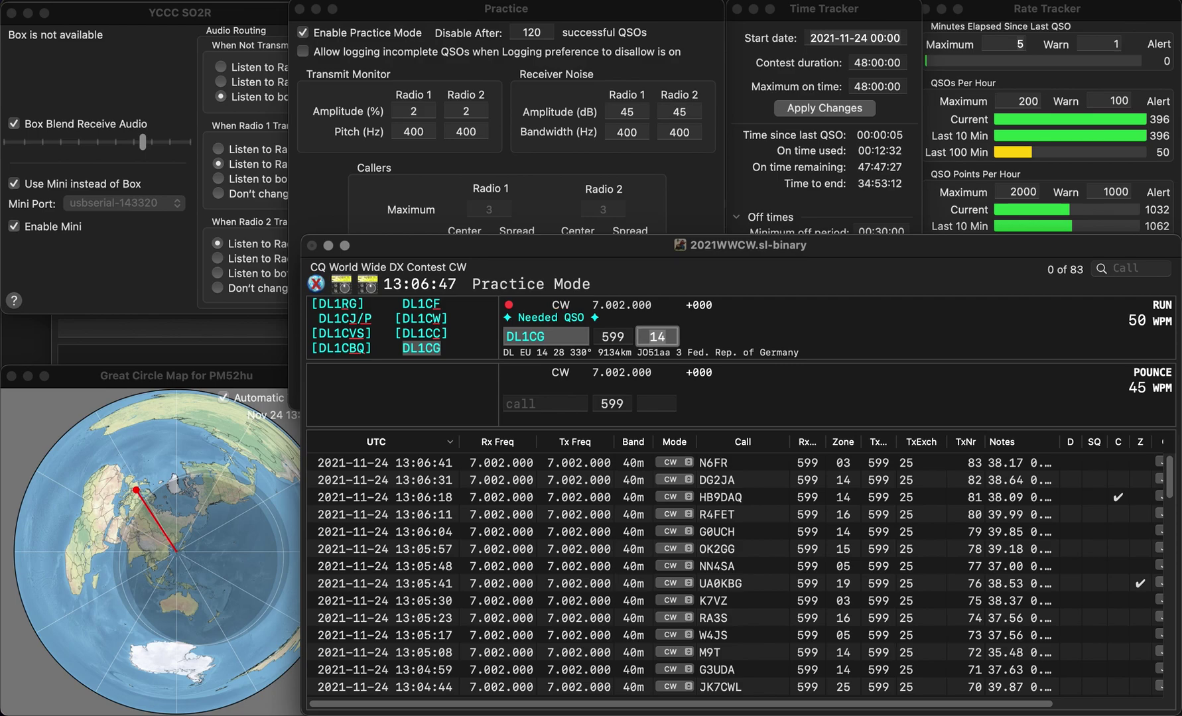
{"action": "key", "text": "Return"}
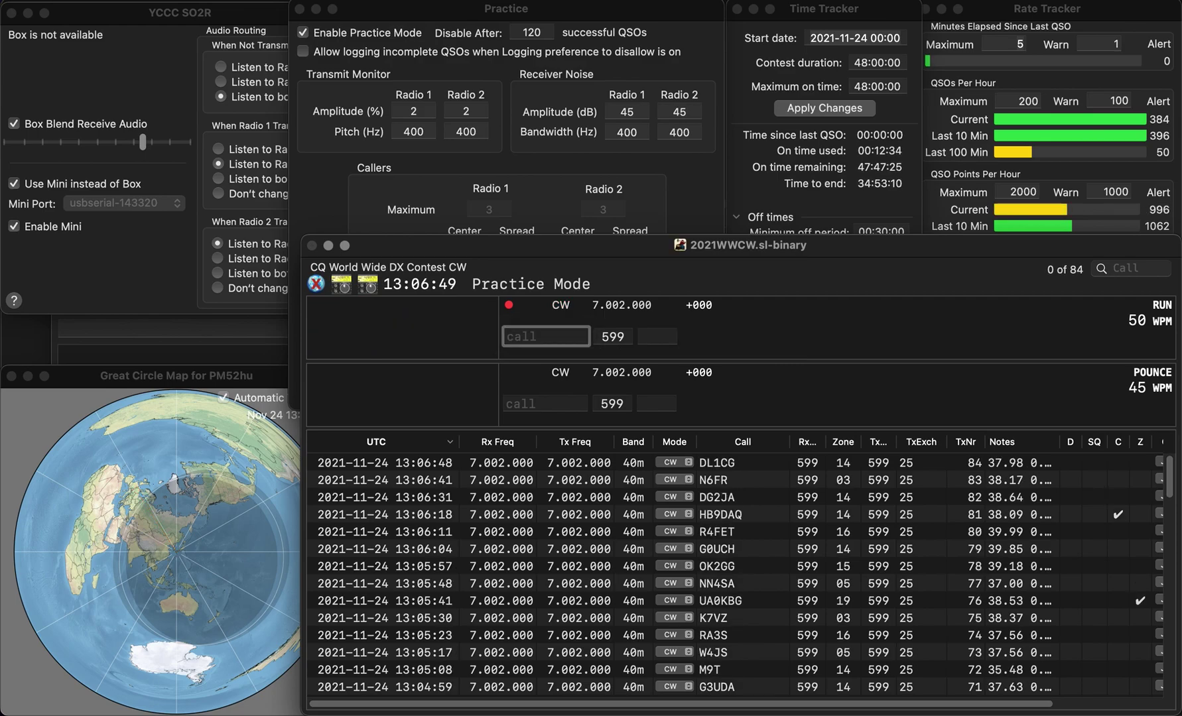
{"action": "type", "text": "RU"}
{"action": "key", "text": "BackSpace"}
{"action": "key", "text": "BackSpace"}
{"action": "type", "text": "WB4FE"}
{"action": "key", "text": "BackSpace"}
{"action": "key", "text": "BackSpace"}
{"action": "key", "text": "BackSpace"}
{"action": "key", "text": "BackSpace"}
{"action": "type", "text": "6"}
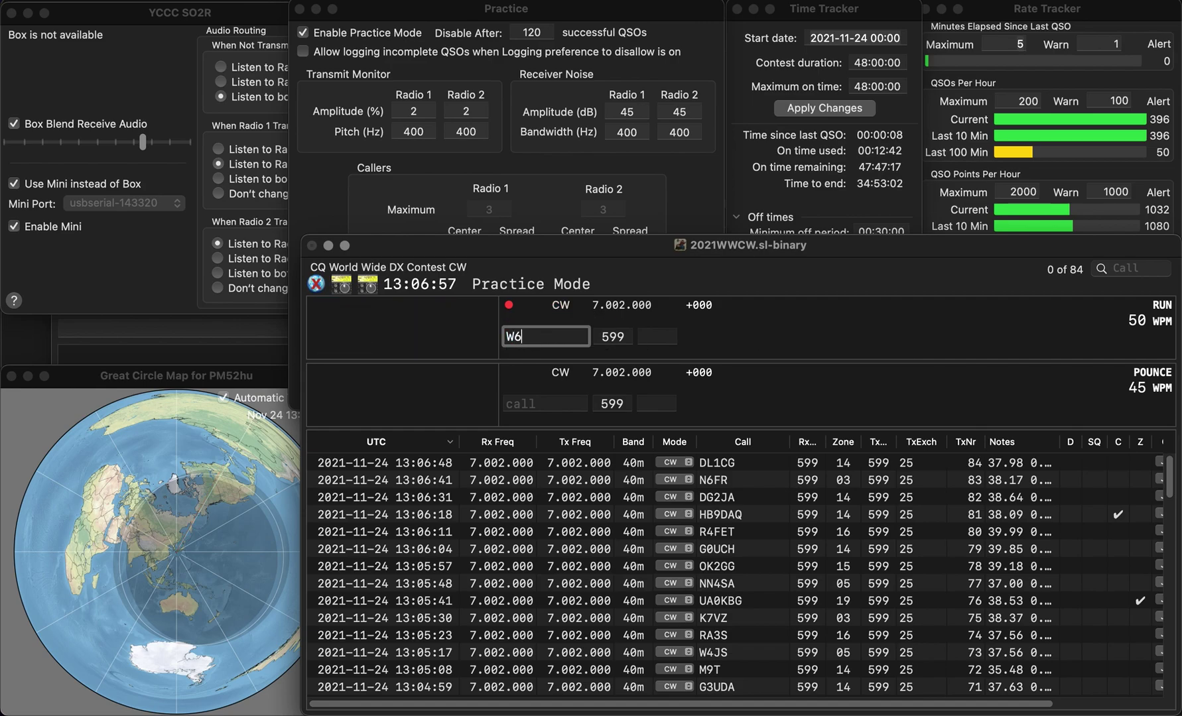
{"action": "type", "text": "RFU"}
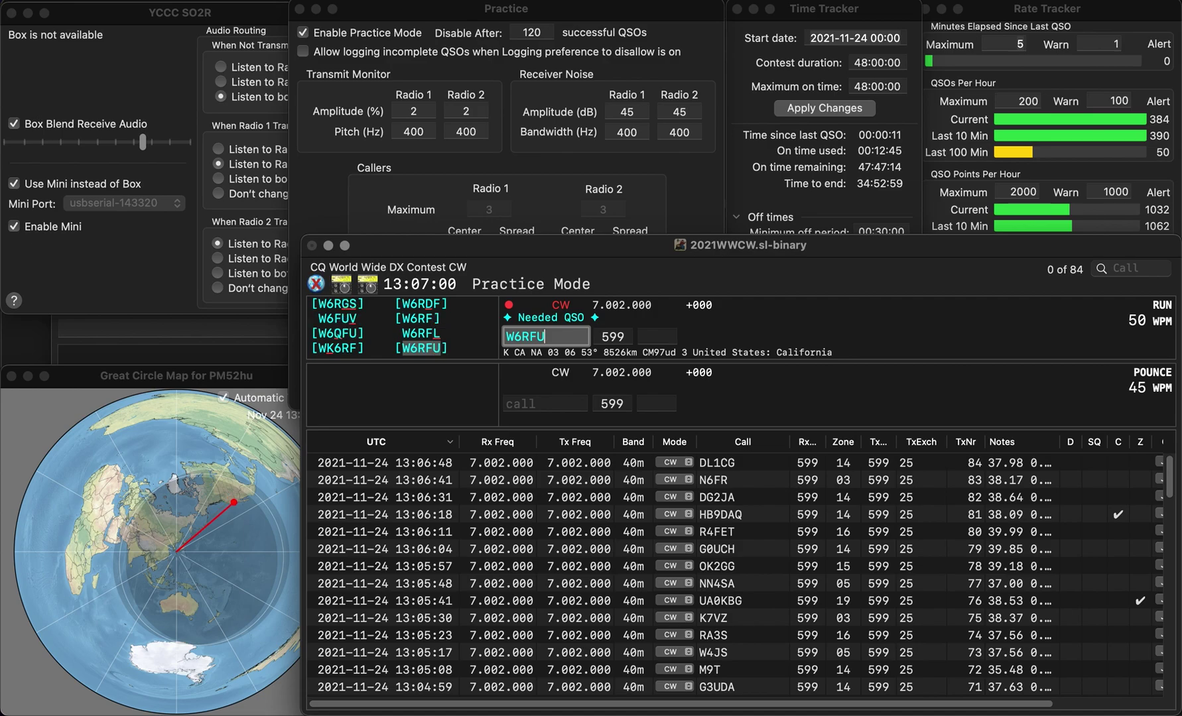
{"action": "key", "text": "Return"}
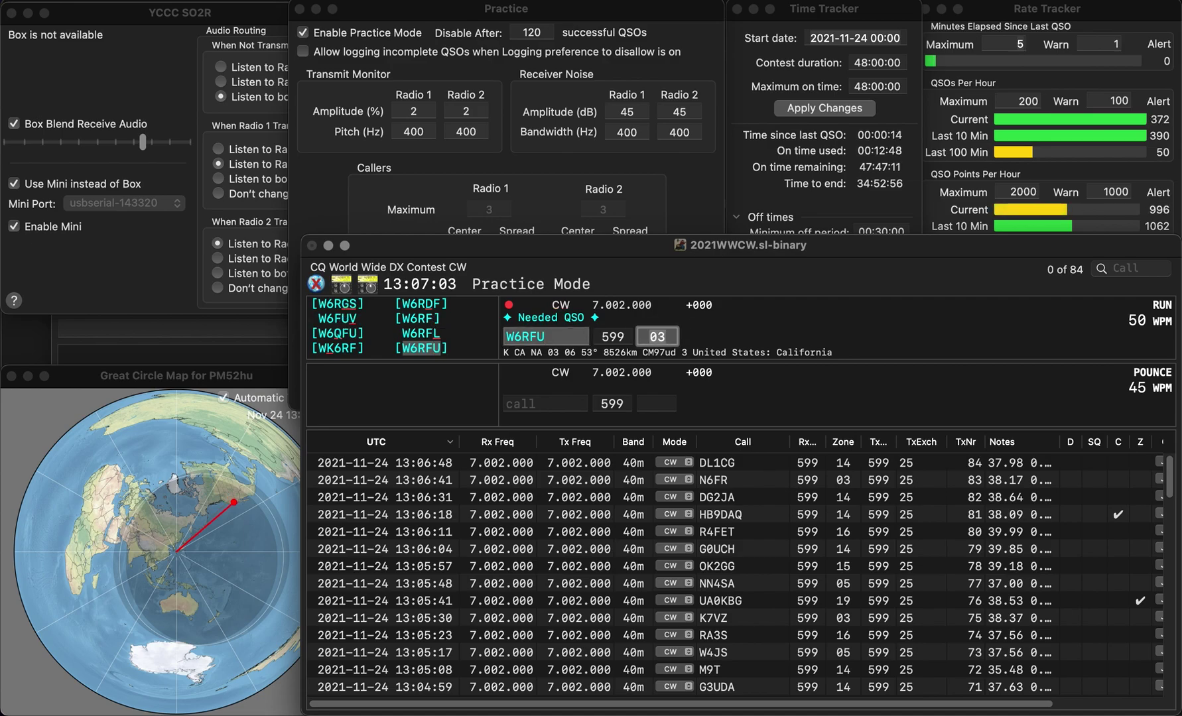
{"action": "key", "text": "Return"}
Enter the next caller as W2DIB, correct the call to PA3DSB, and log the contact with report 599 and zone 14
{"action": "type", "text": "WDIB"}
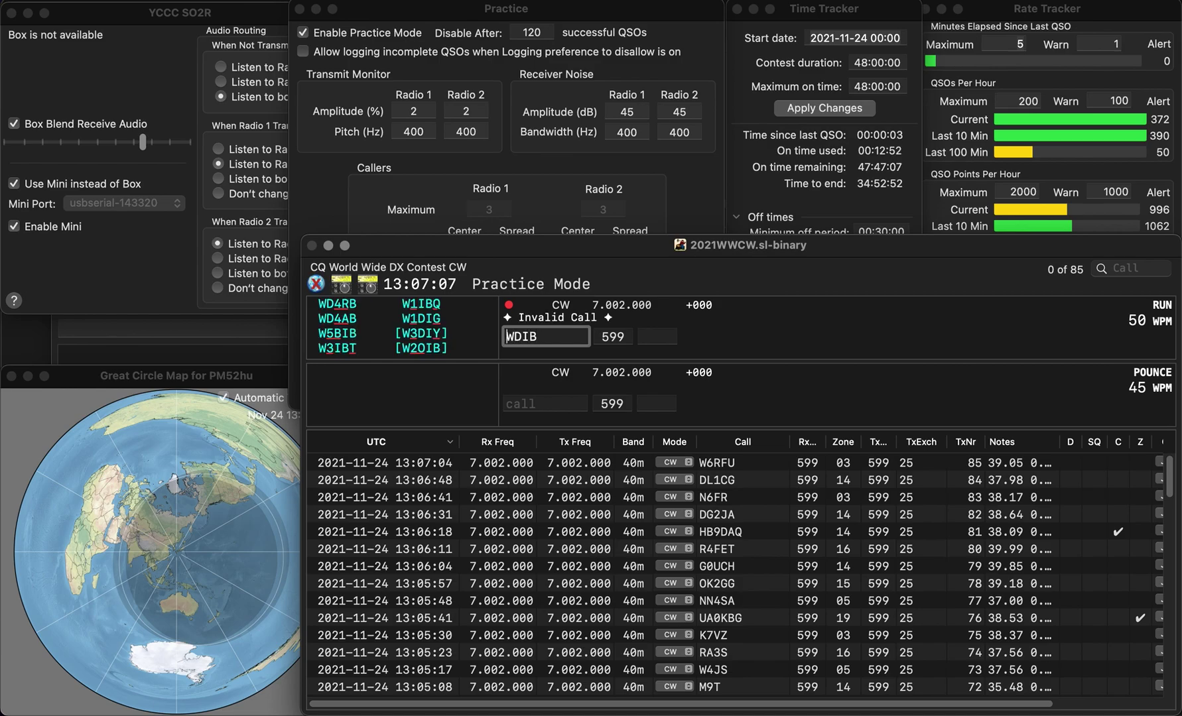
{"action": "type", "text": "2"}
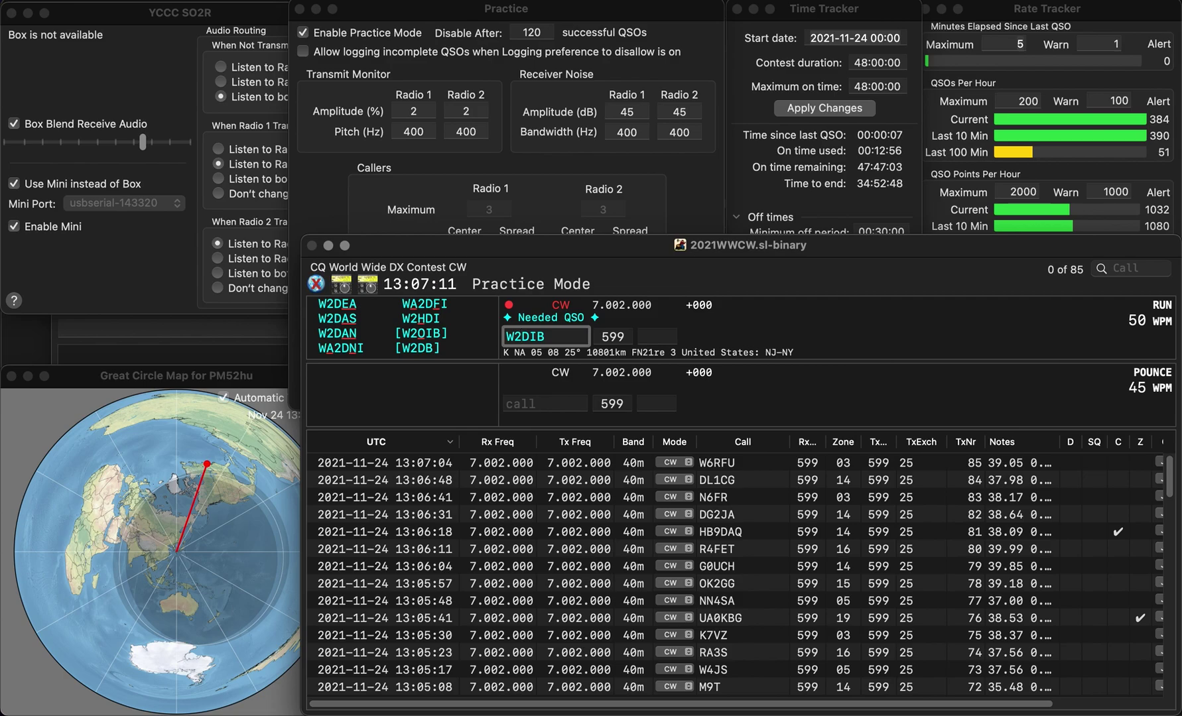
{"action": "key", "text": "BackSpace"}
{"action": "key", "text": "BackSpace"}
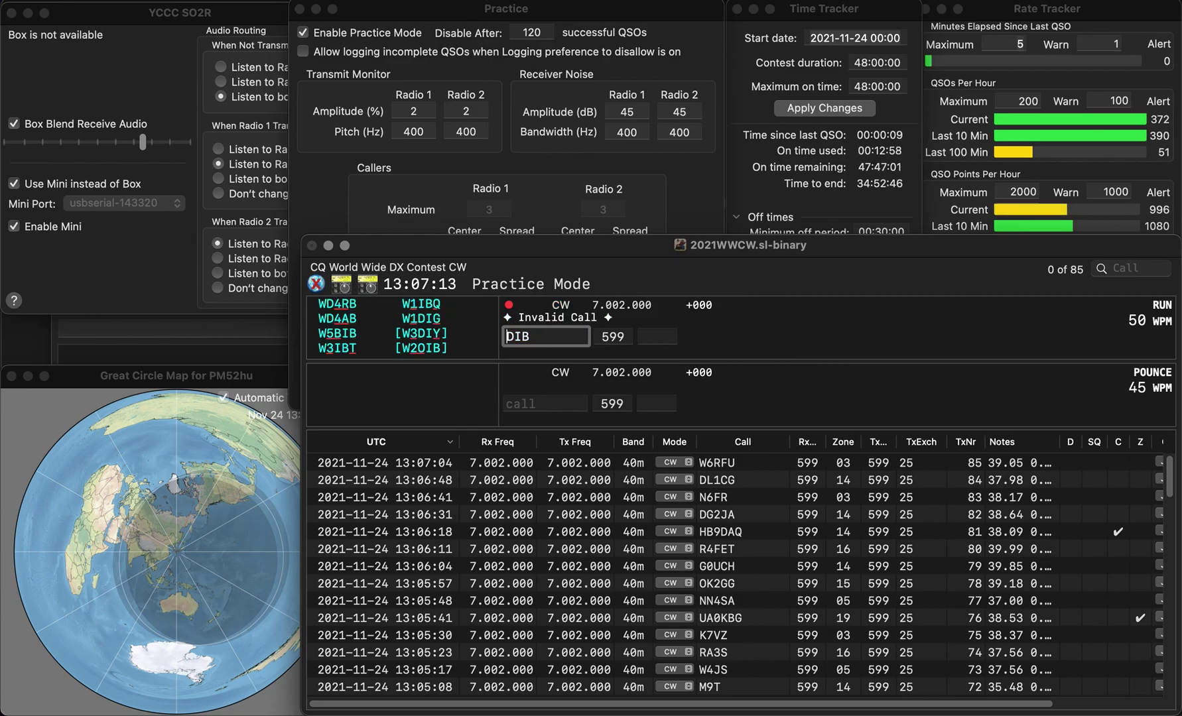
{"action": "type", "text": "PA3"}
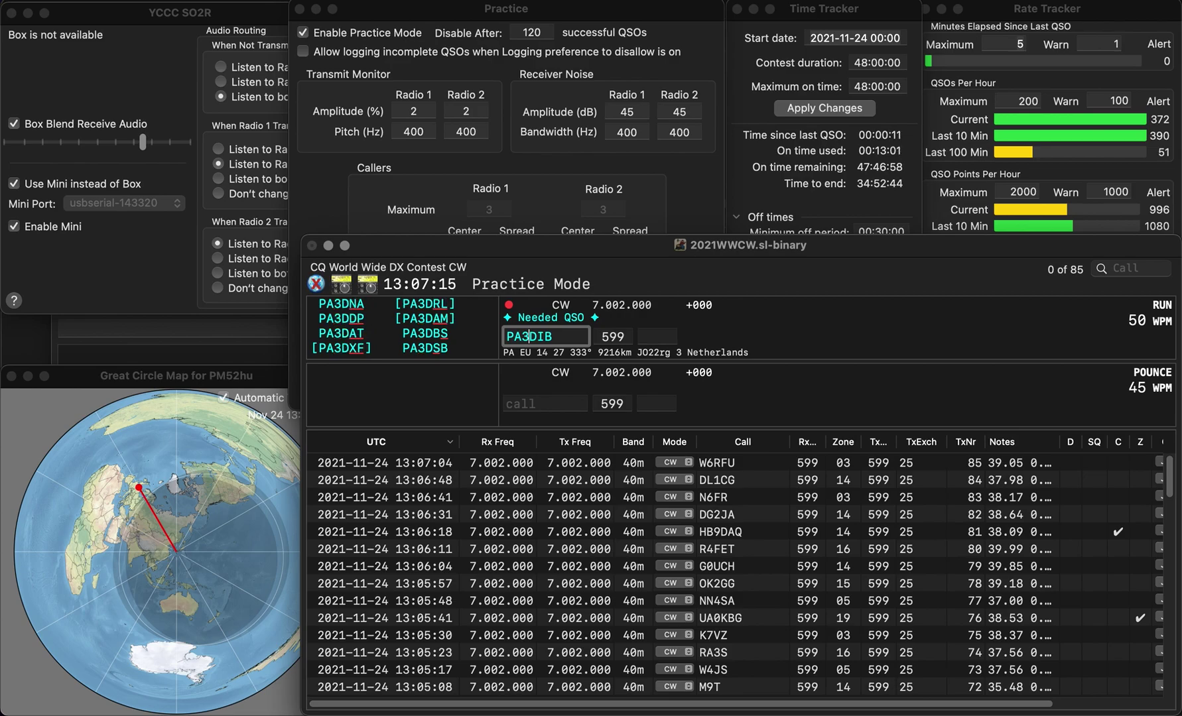
{"action": "key", "text": "End"}
{"action": "key", "text": "BackSpace"}
{"action": "key", "text": "BackSpace"}
{"action": "type", "text": "SB"}
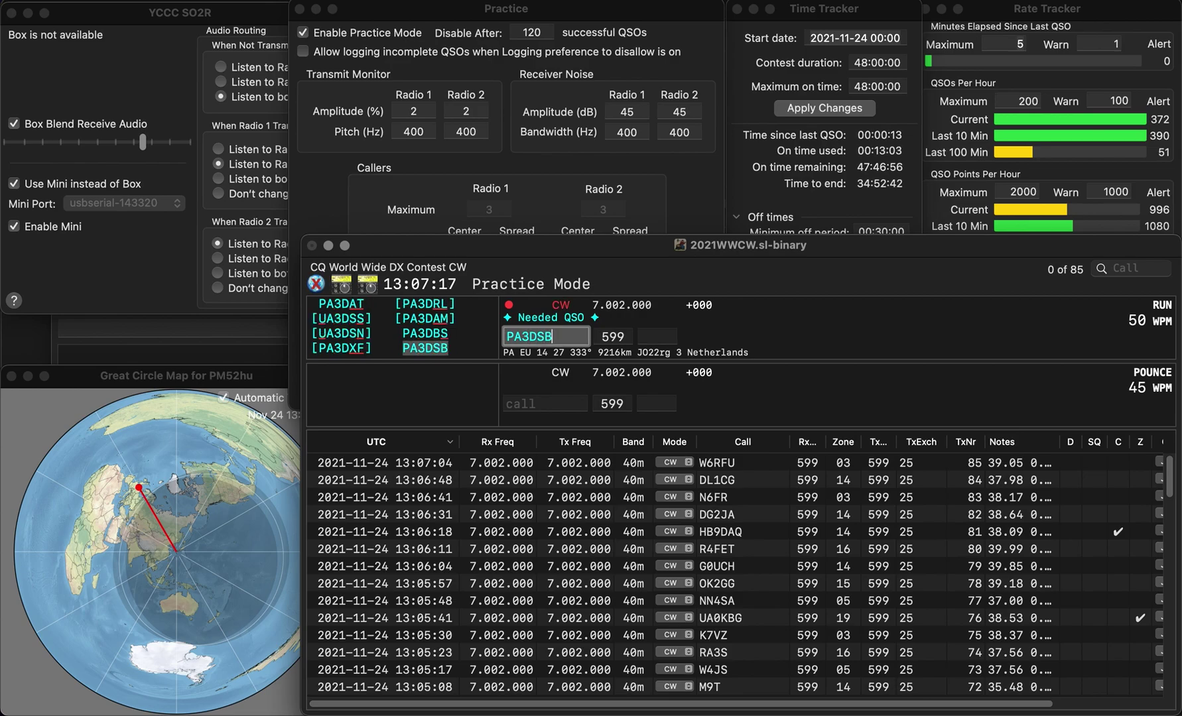
{"action": "key", "text": "Tab"}
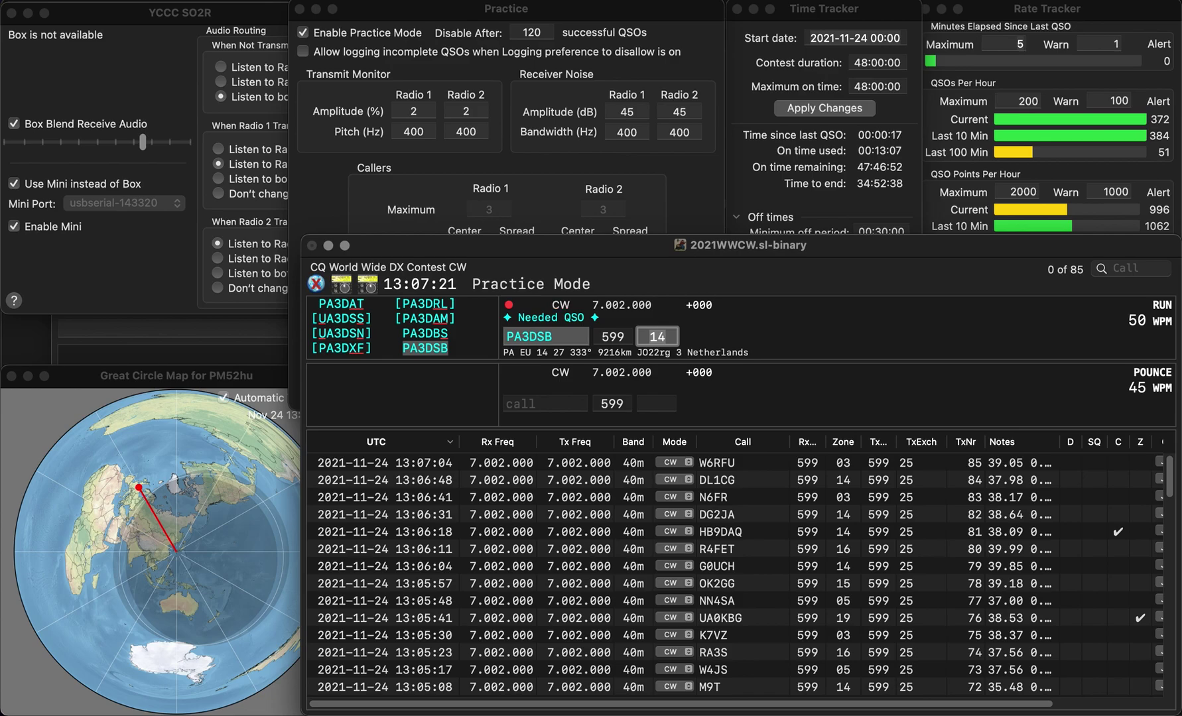
{"action": "key", "text": "Return"}
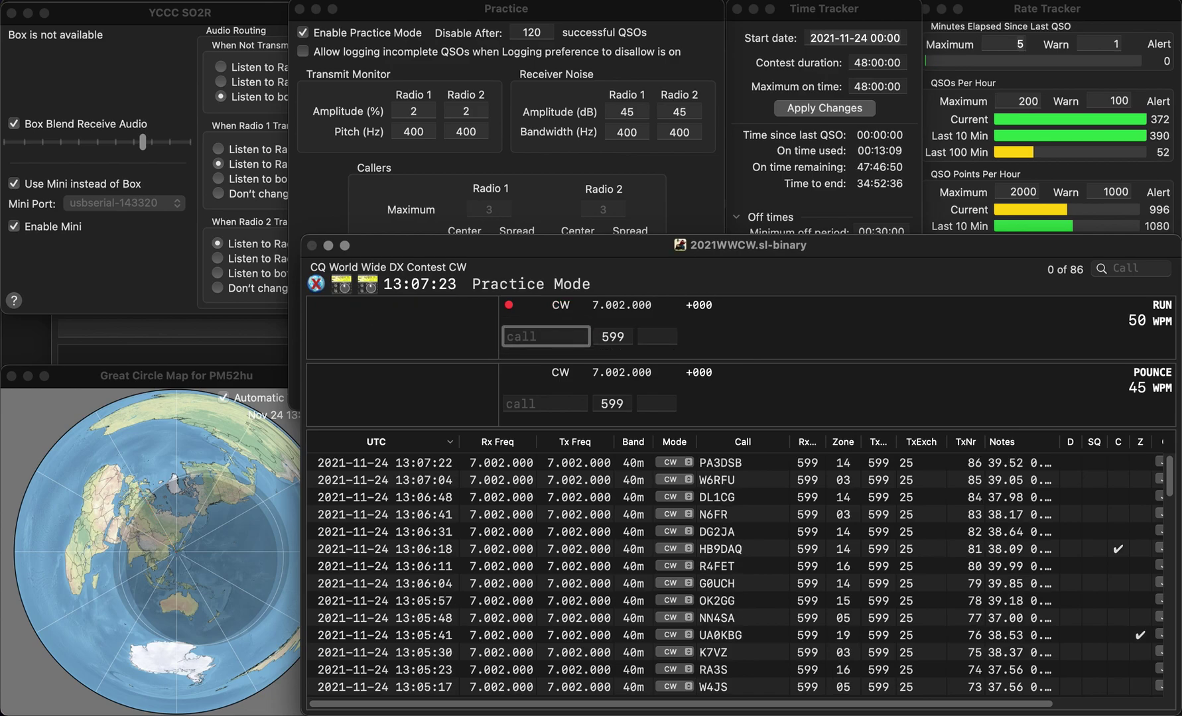
{"action": "type", "text": "JF1"}
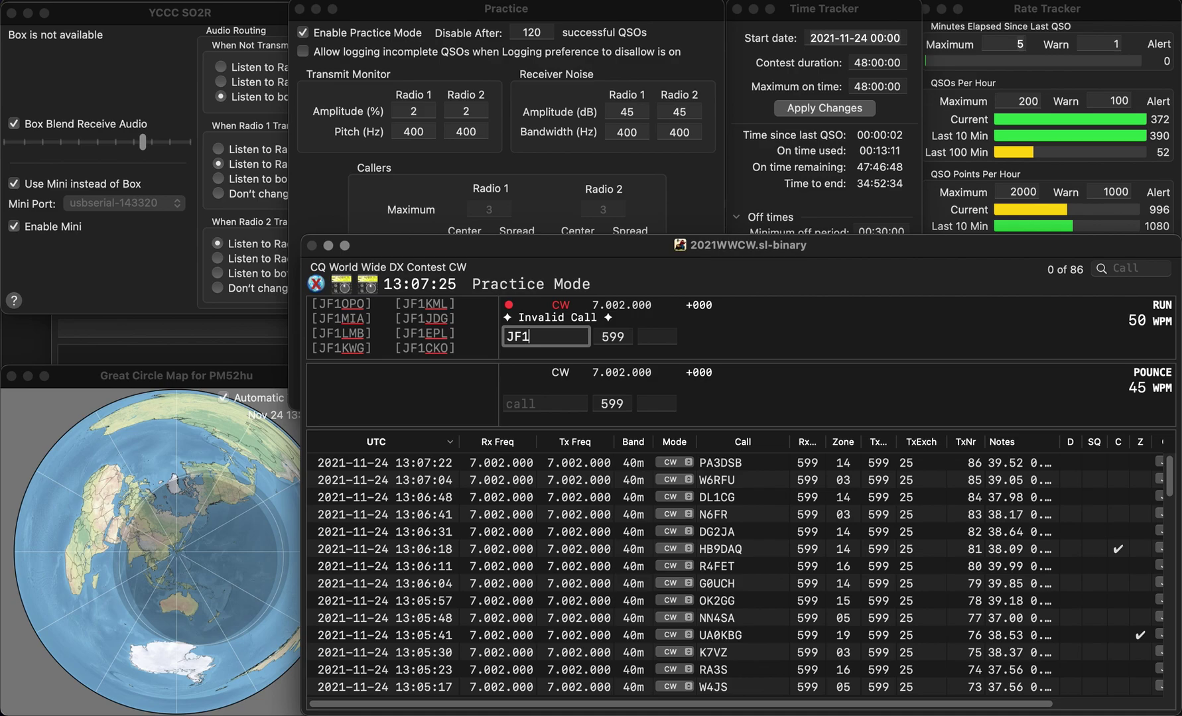
{"action": "type", "text": "NZW"}
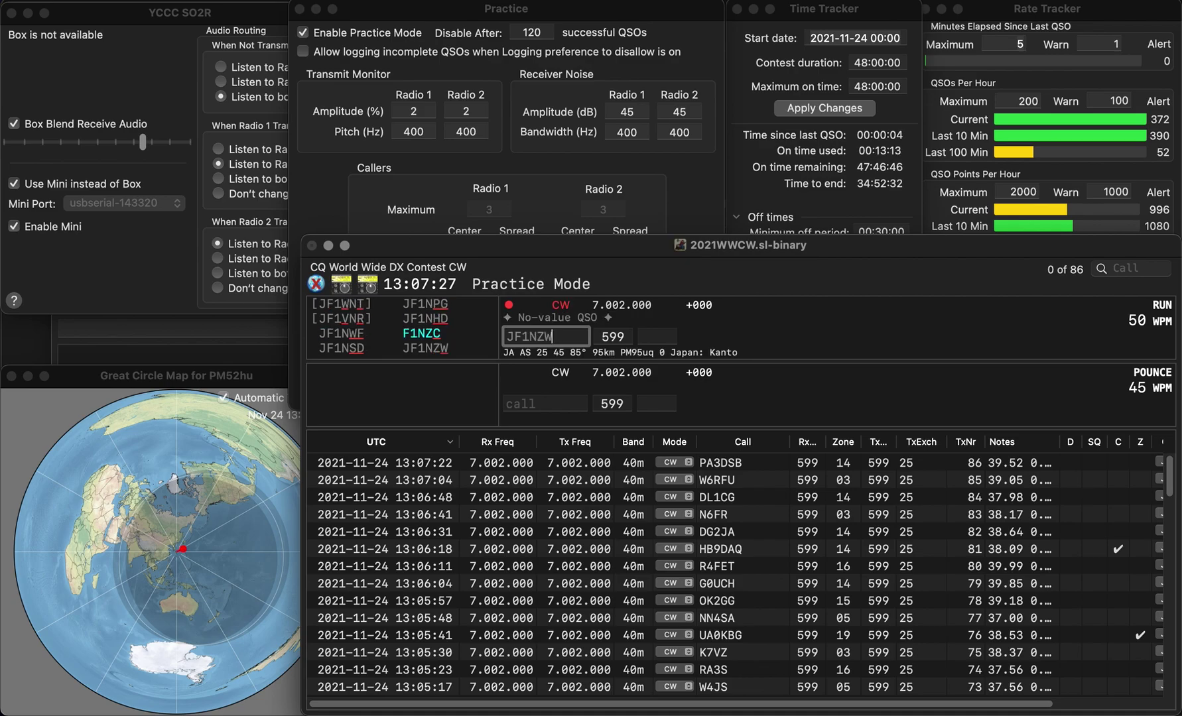
{"action": "key", "text": "space"}
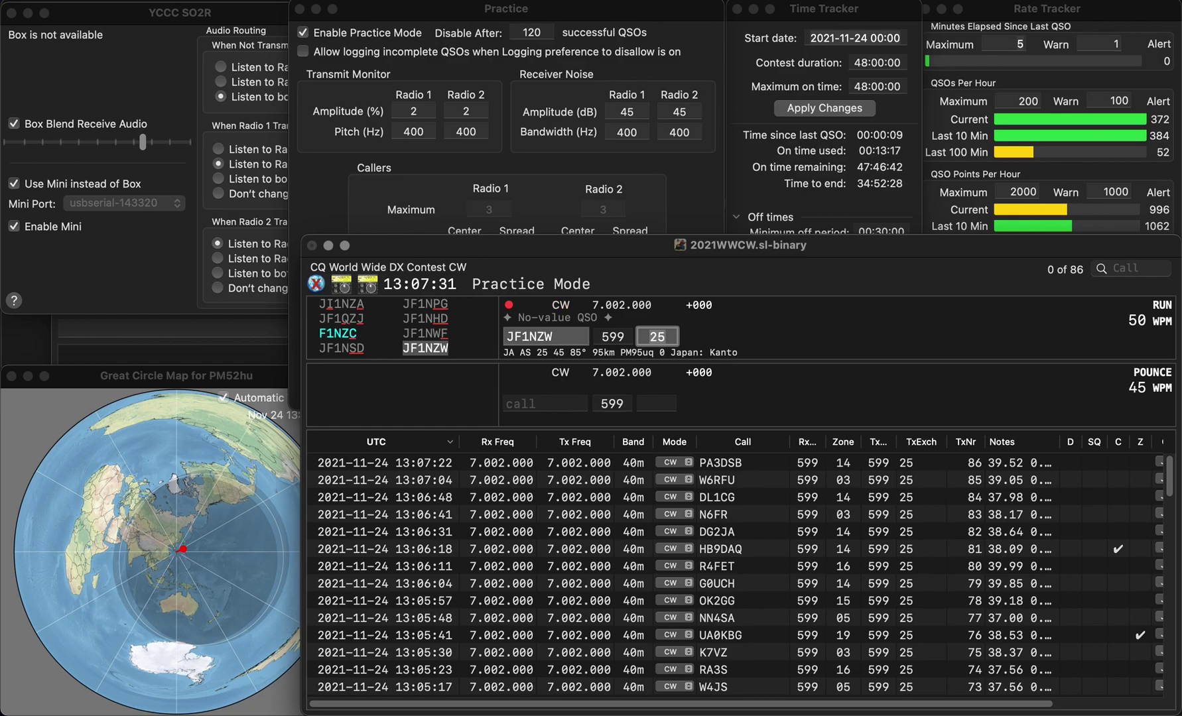
{"action": "key", "text": "Return"}
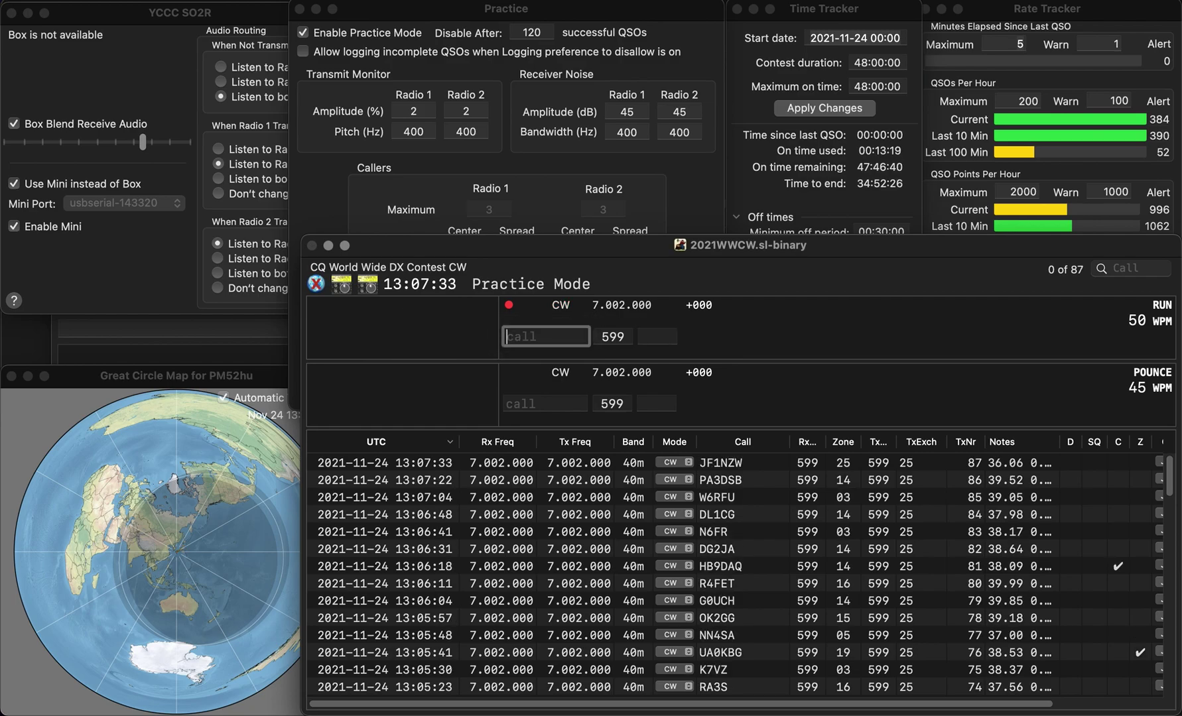
Enter the next caller's suffix 4I, complete the call as RZ4I, and log the contact with report 599 and zone 16
{"action": "type", "text": "4I"}
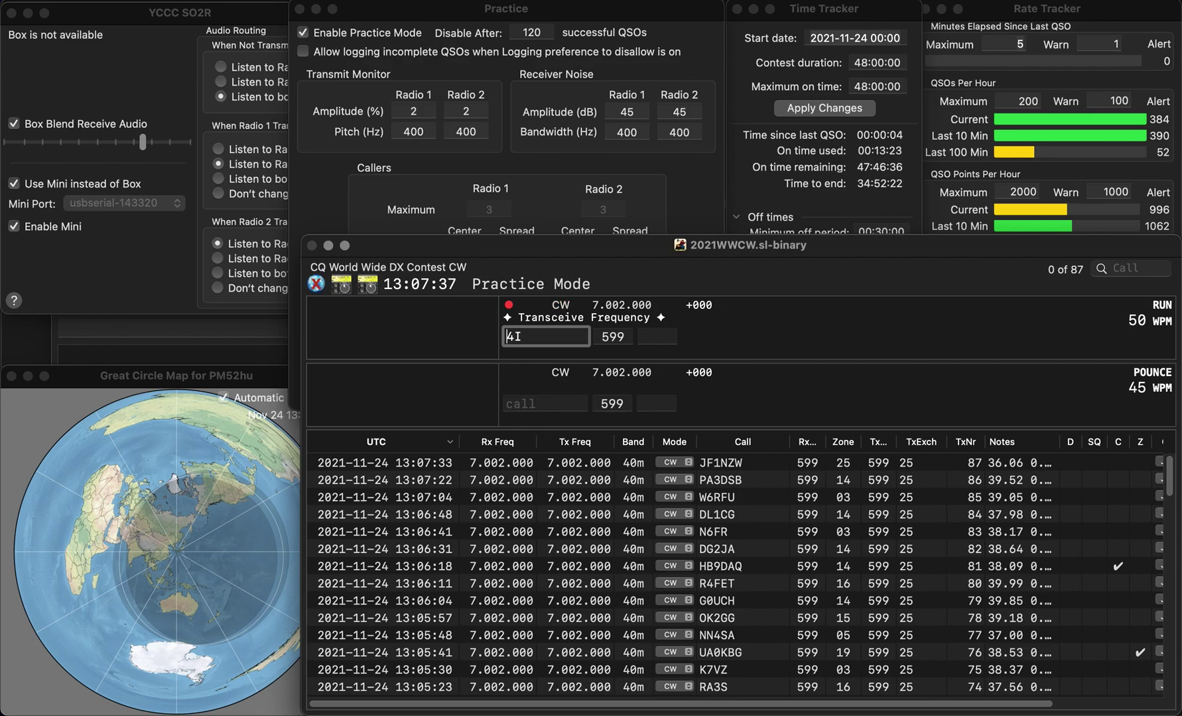
{"action": "key", "text": "Left"}
{"action": "key", "text": "Left"}
{"action": "type", "text": "RZ"}
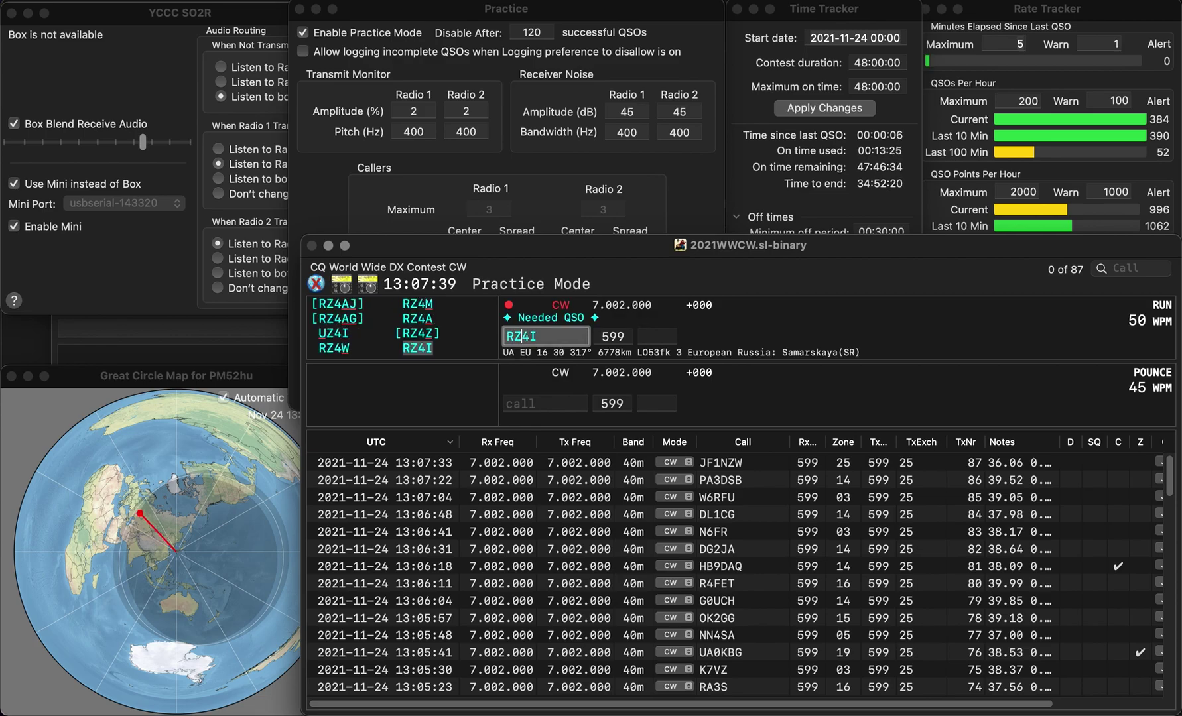
{"action": "key", "text": "space"}
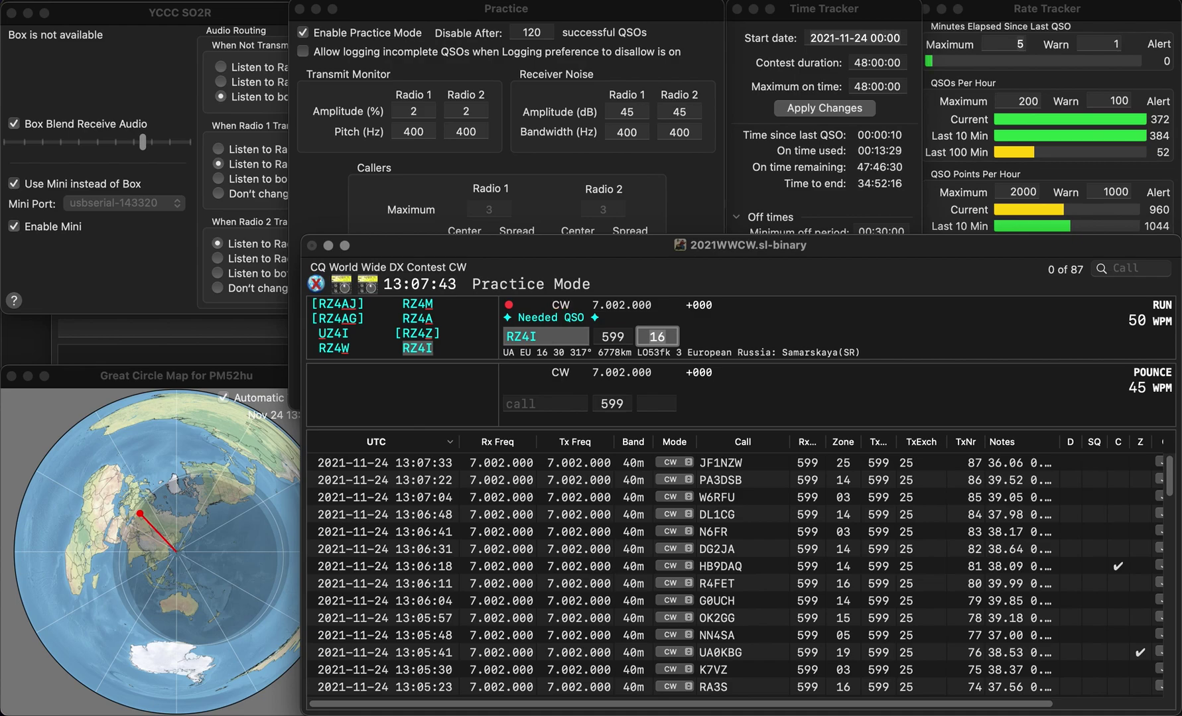
{"action": "key", "text": "Return"}
{"action": "type", "text": "IT9AUH"}
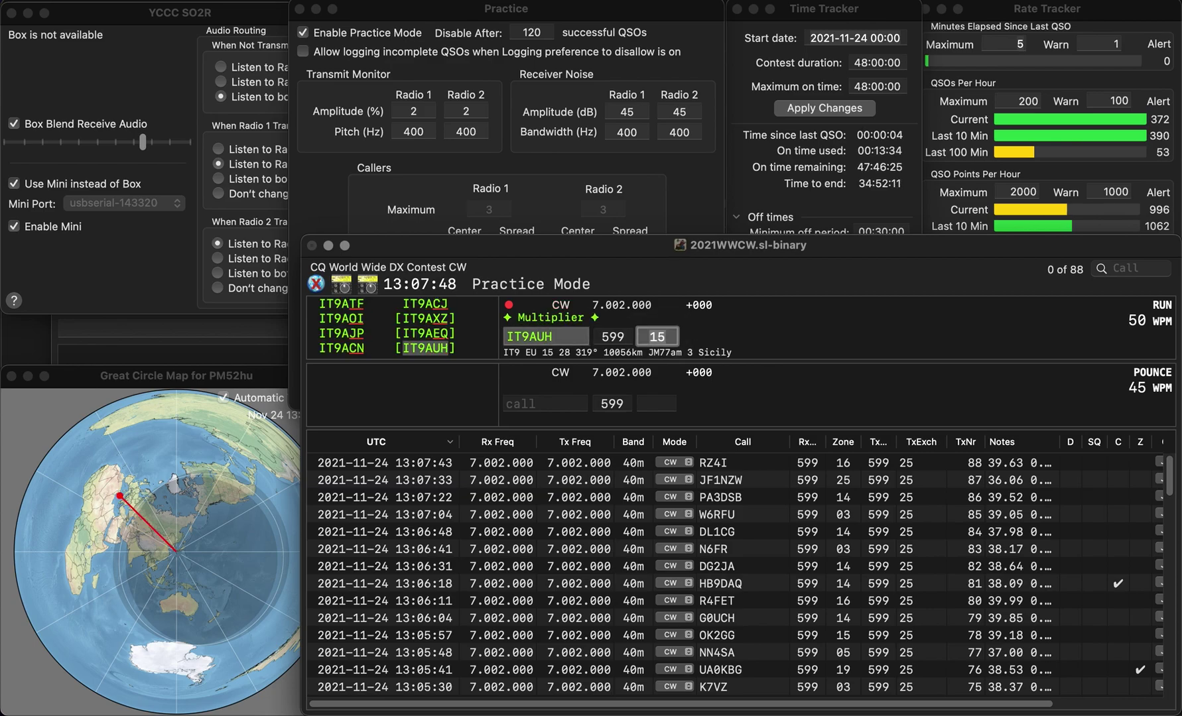
{"action": "key", "text": "Return"}
{"action": "type", "text": "K7DK"}
{"action": "key", "text": "Return"}
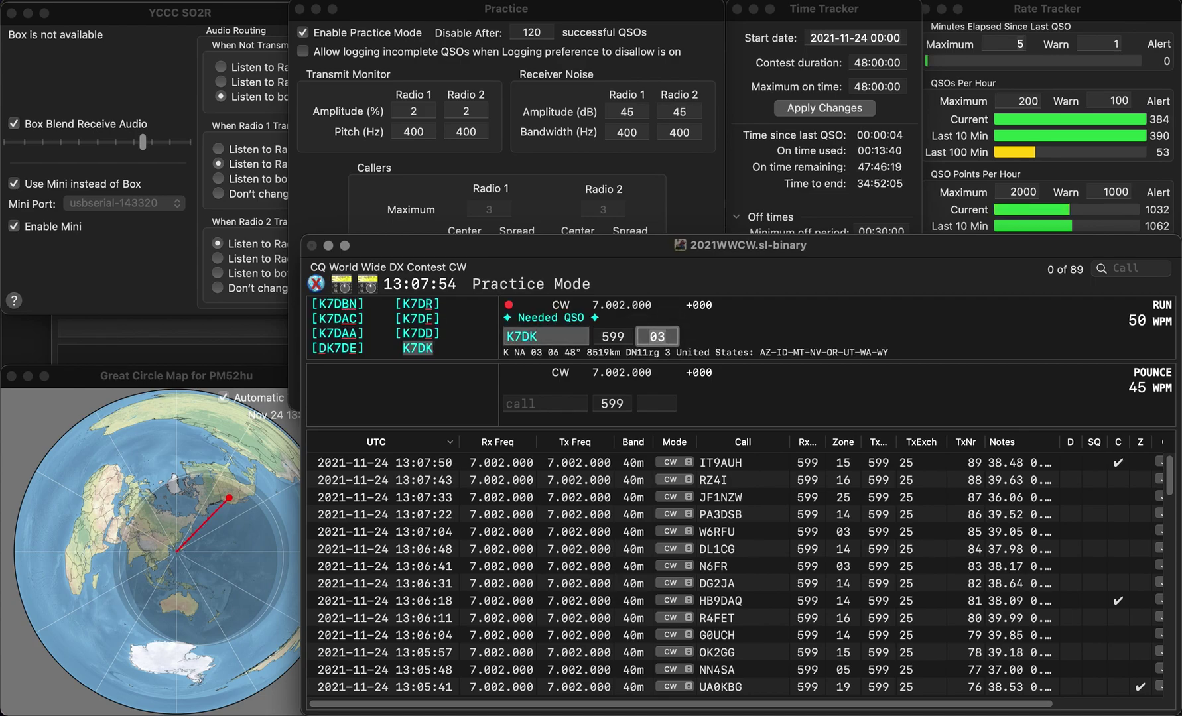
{"action": "key", "text": "Return"}
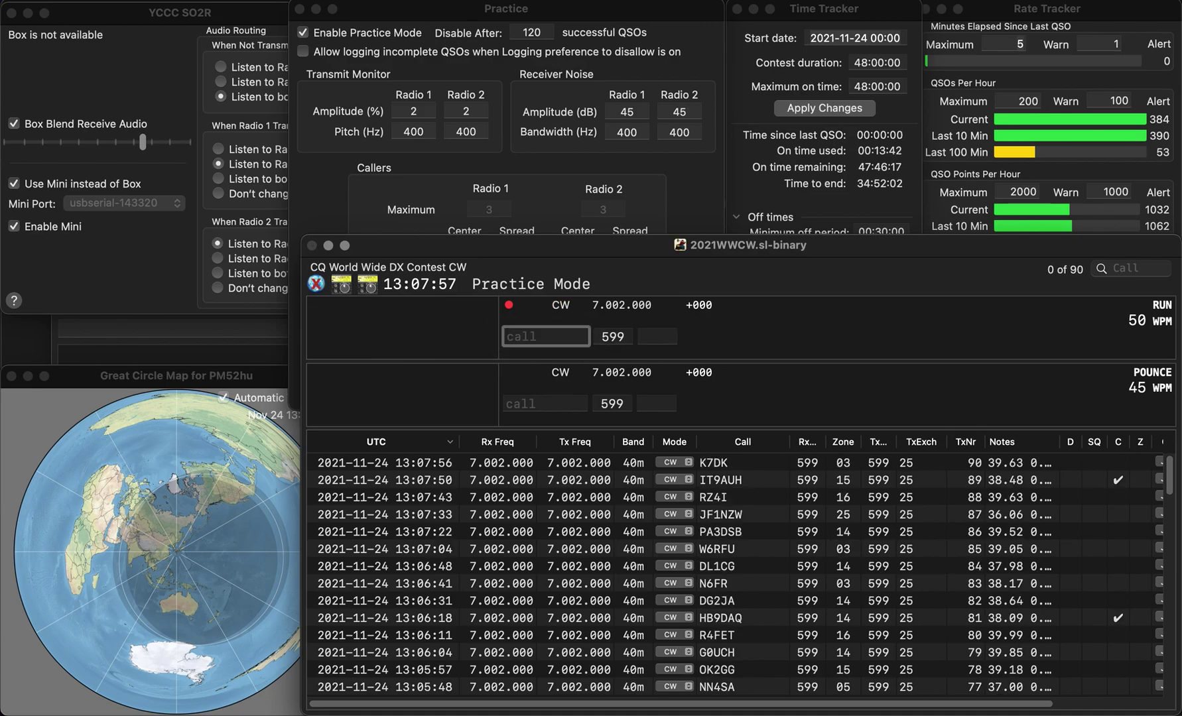
{"action": "type", "text": "KG5RXG"}
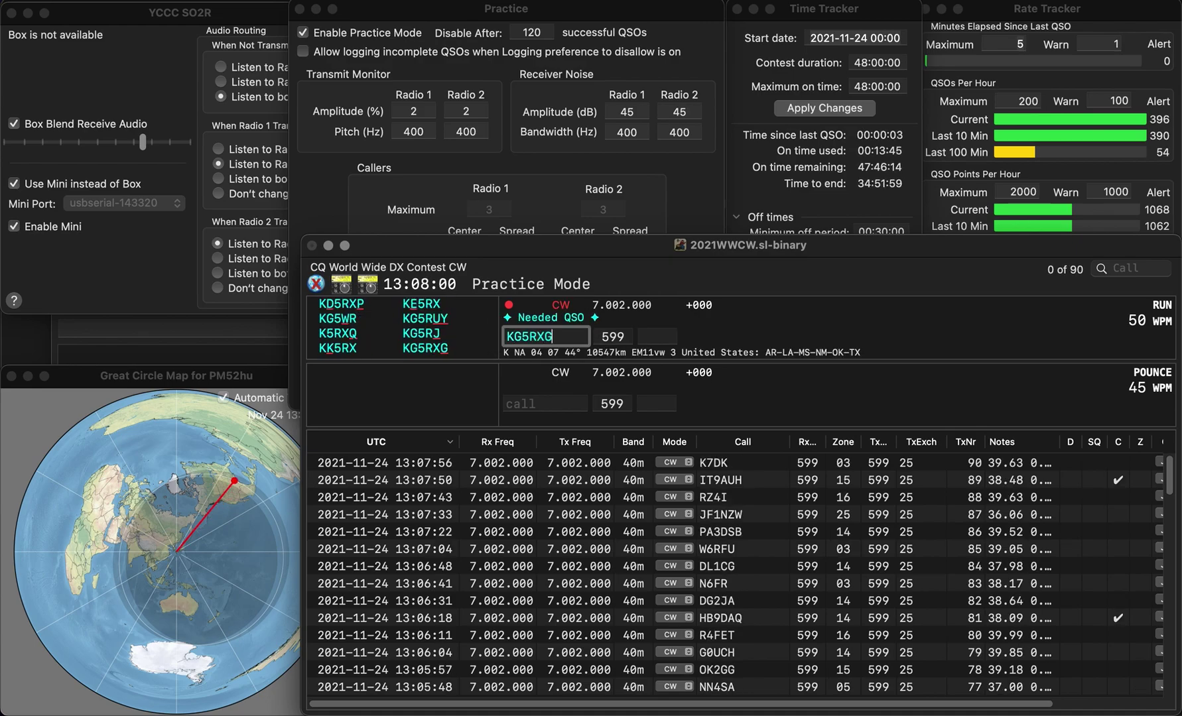
{"action": "key", "text": "space"}
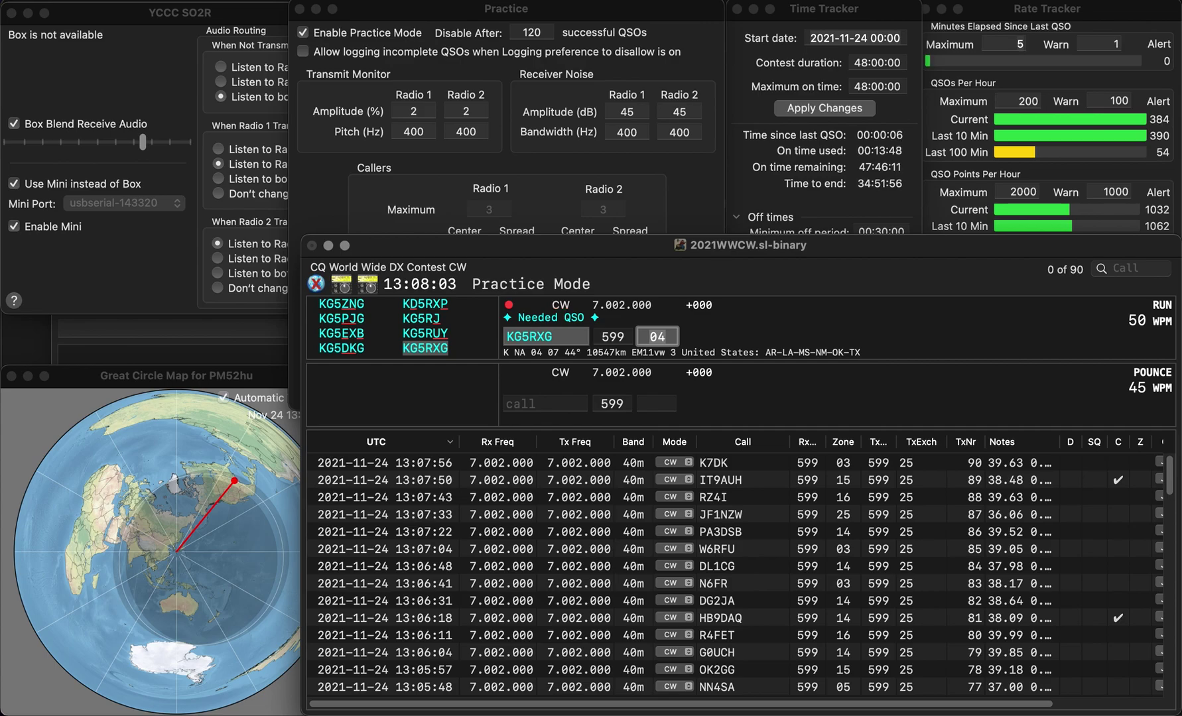
{"action": "key", "text": "Return"}
{"action": "type", "text": "N7KM"}
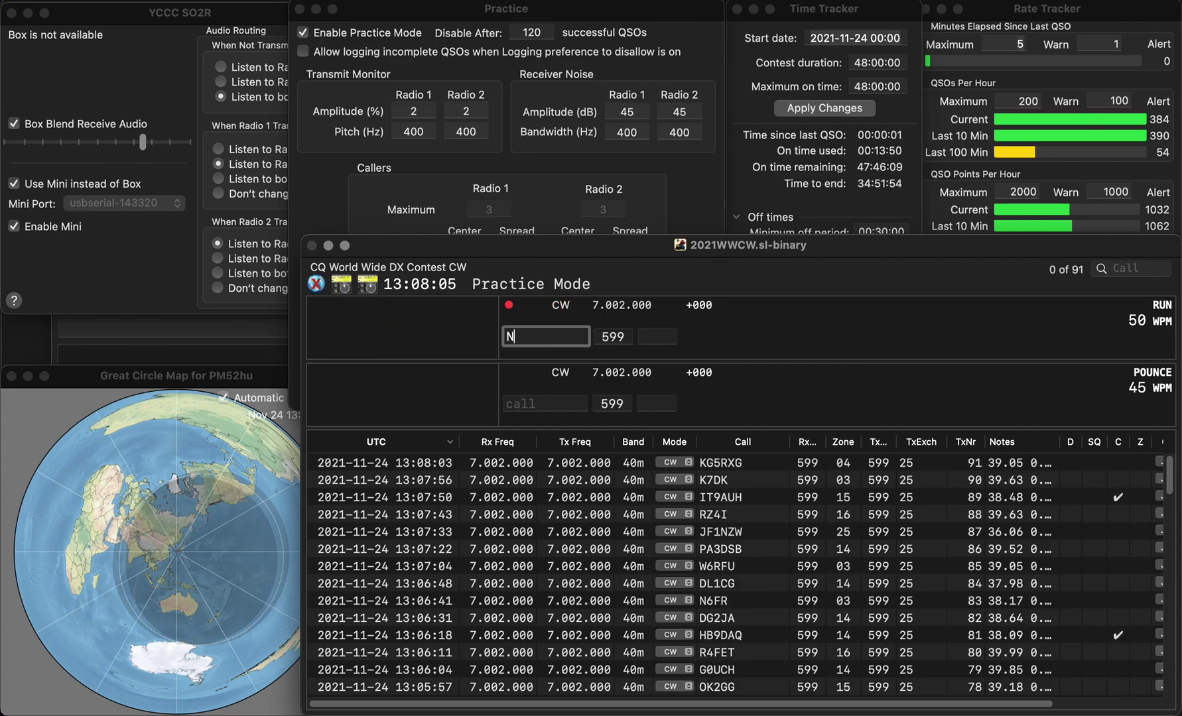
{"action": "key", "text": "Return"}
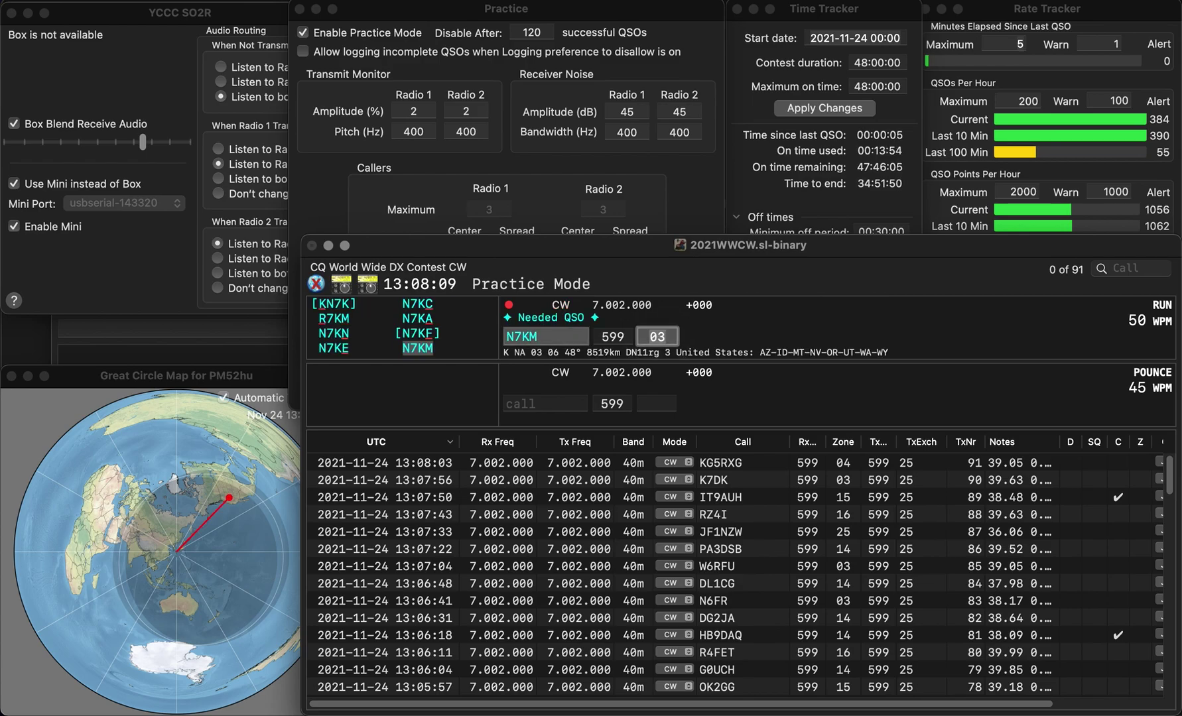
{"action": "key", "text": "Return"}
{"action": "type", "text": "DL"}
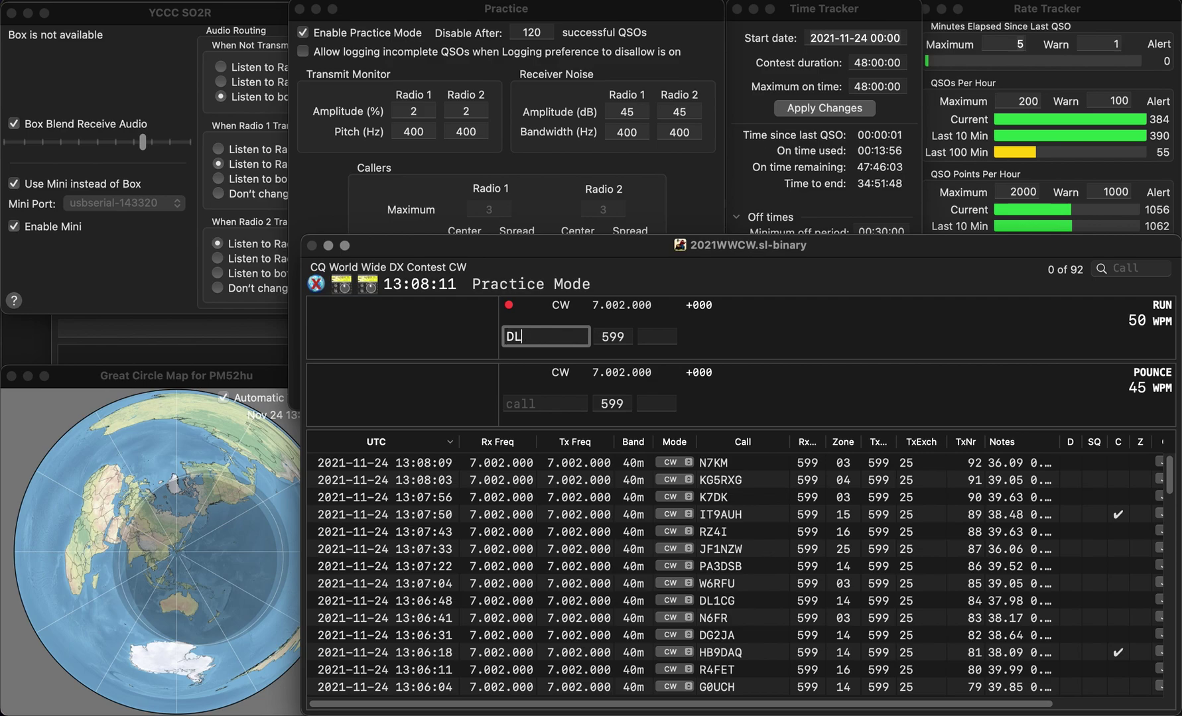
{"action": "type", "text": "3FCG"}
{"action": "key", "text": "Return"}
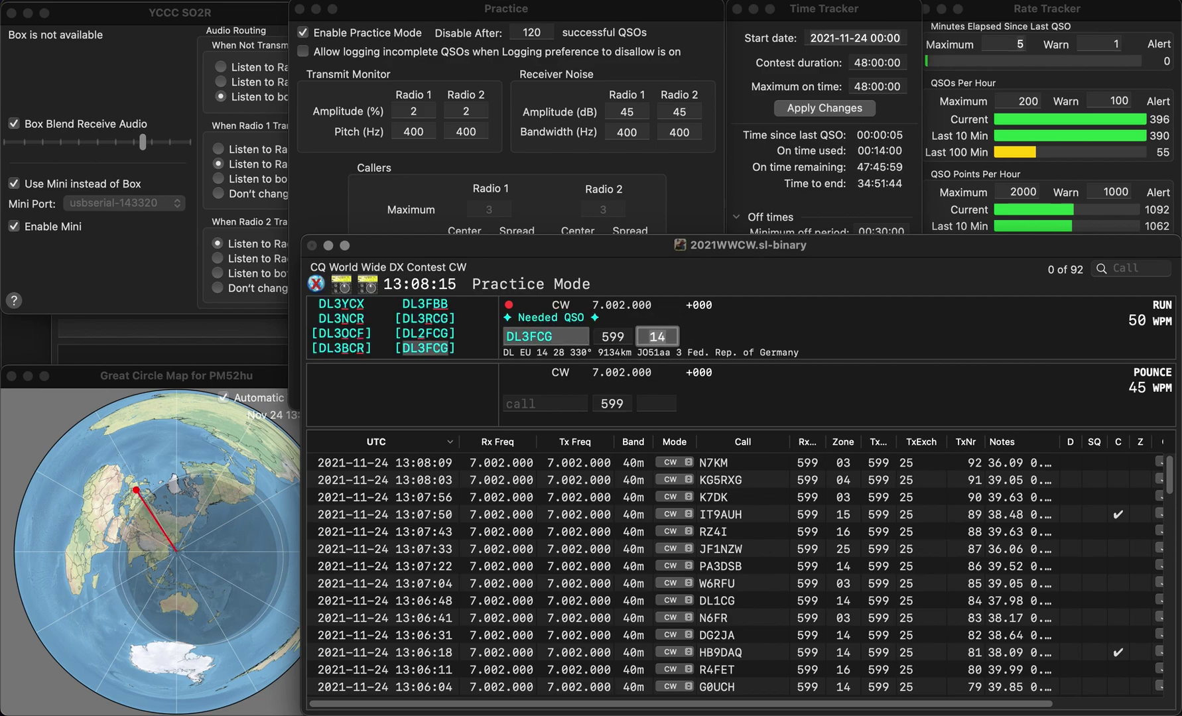
{"action": "key", "text": "Return"}
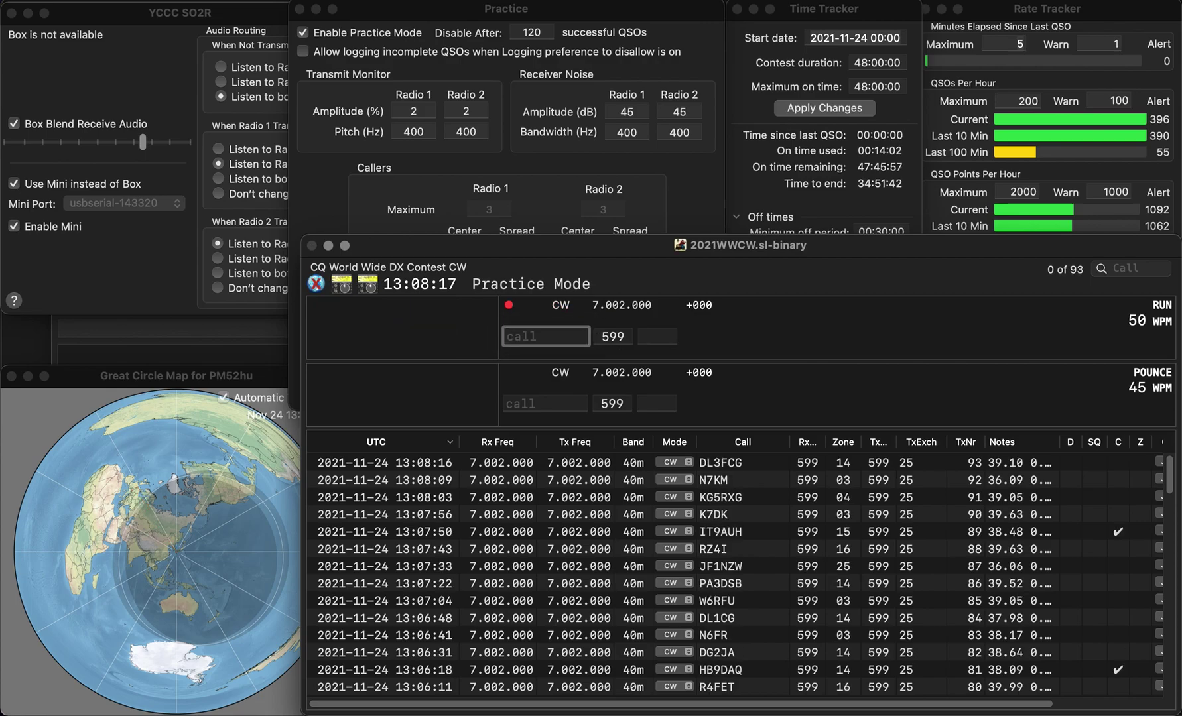
{"action": "type", "text": "W7WMO"}
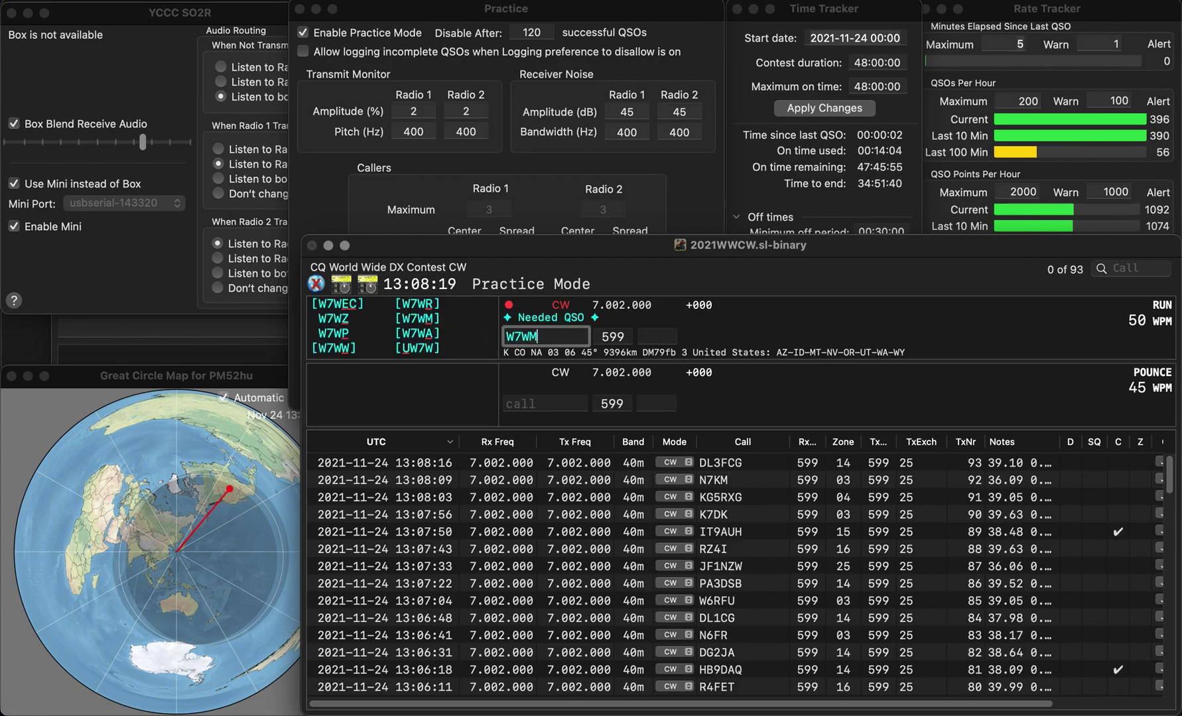
{"action": "key", "text": "Tab"}
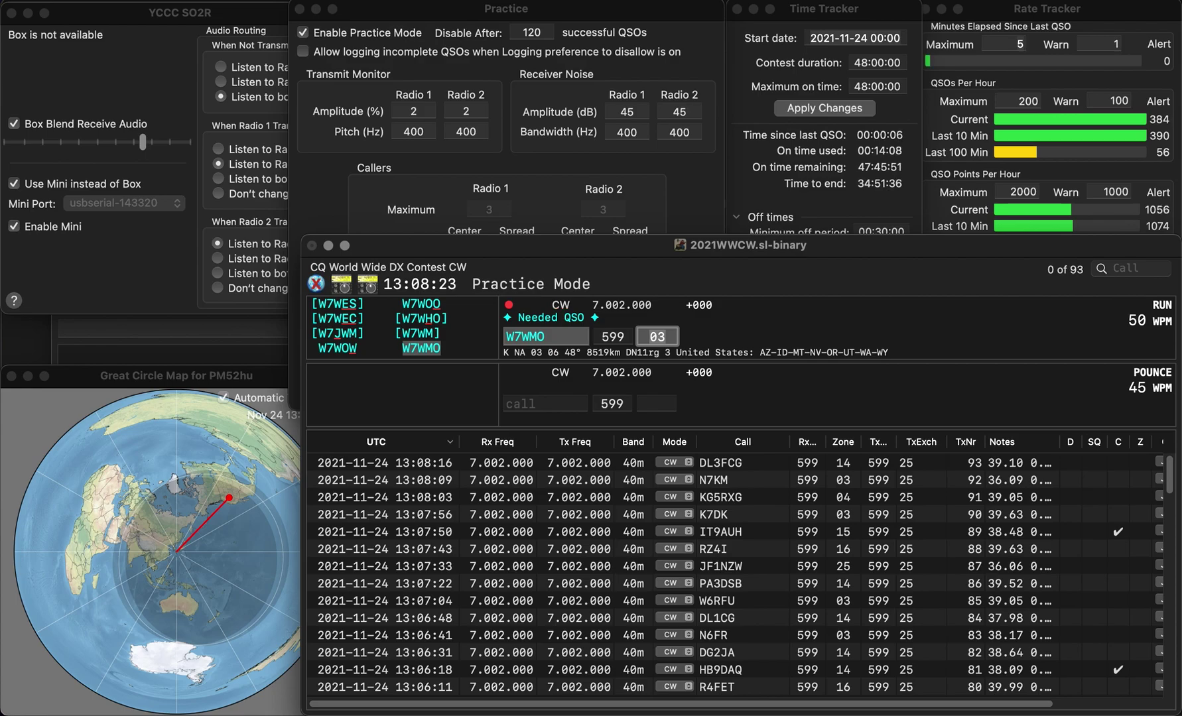
{"action": "key", "text": "Return"}
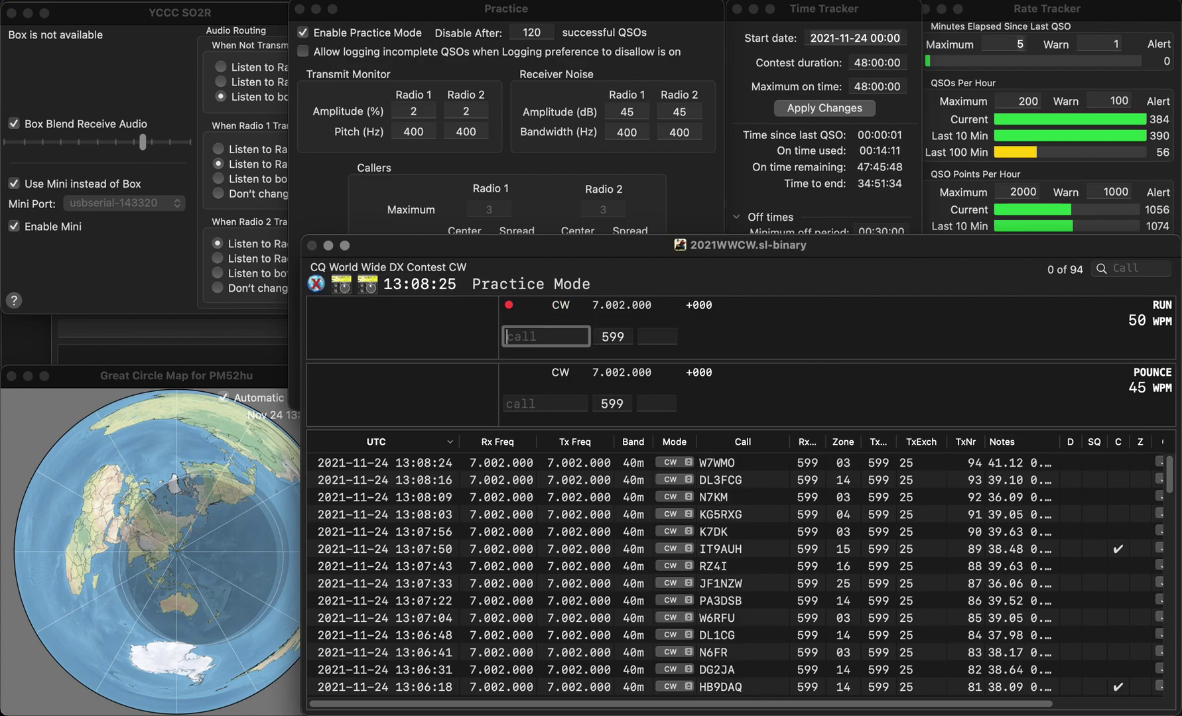
{"action": "type", "text": "W1TCV"}
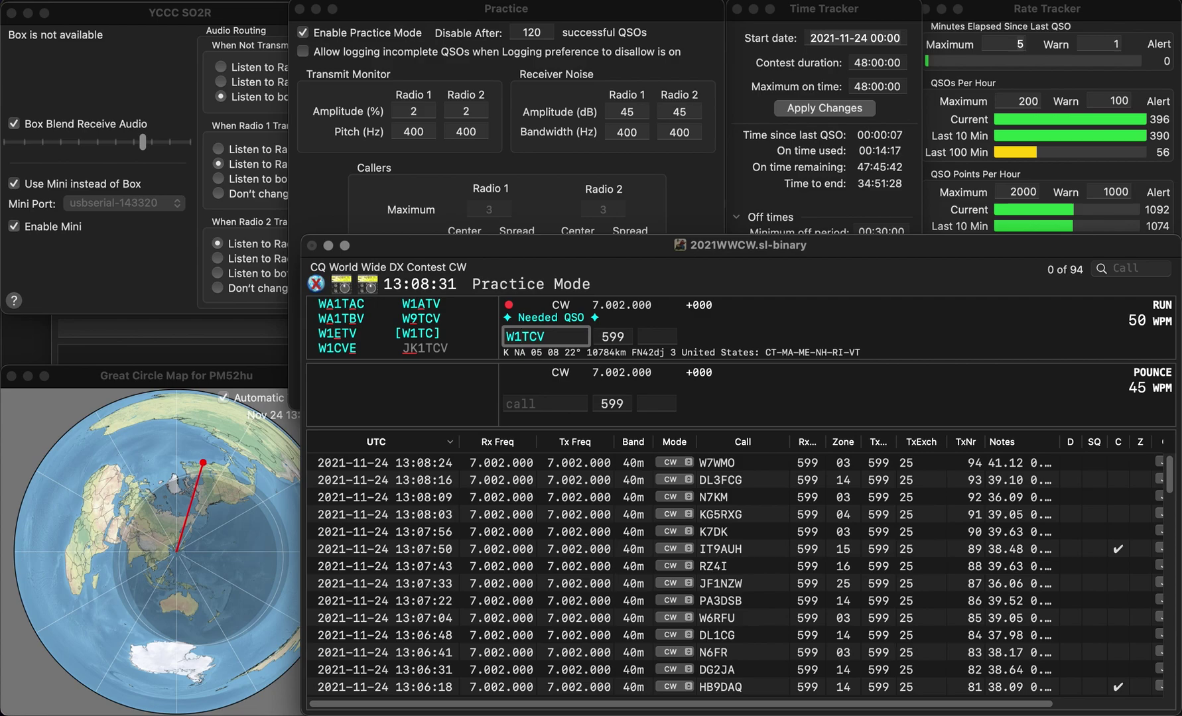
{"action": "key", "text": "BackSpace"}
{"action": "type", "text": "9"}
{"action": "key", "text": "Return"}
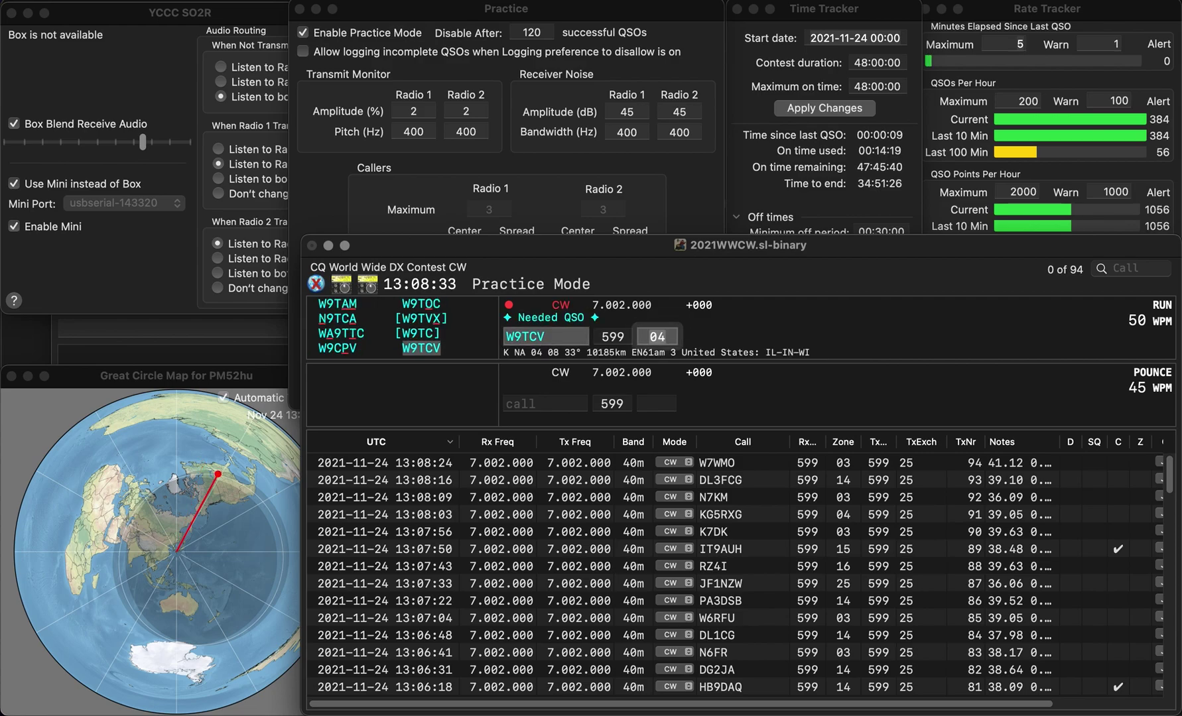
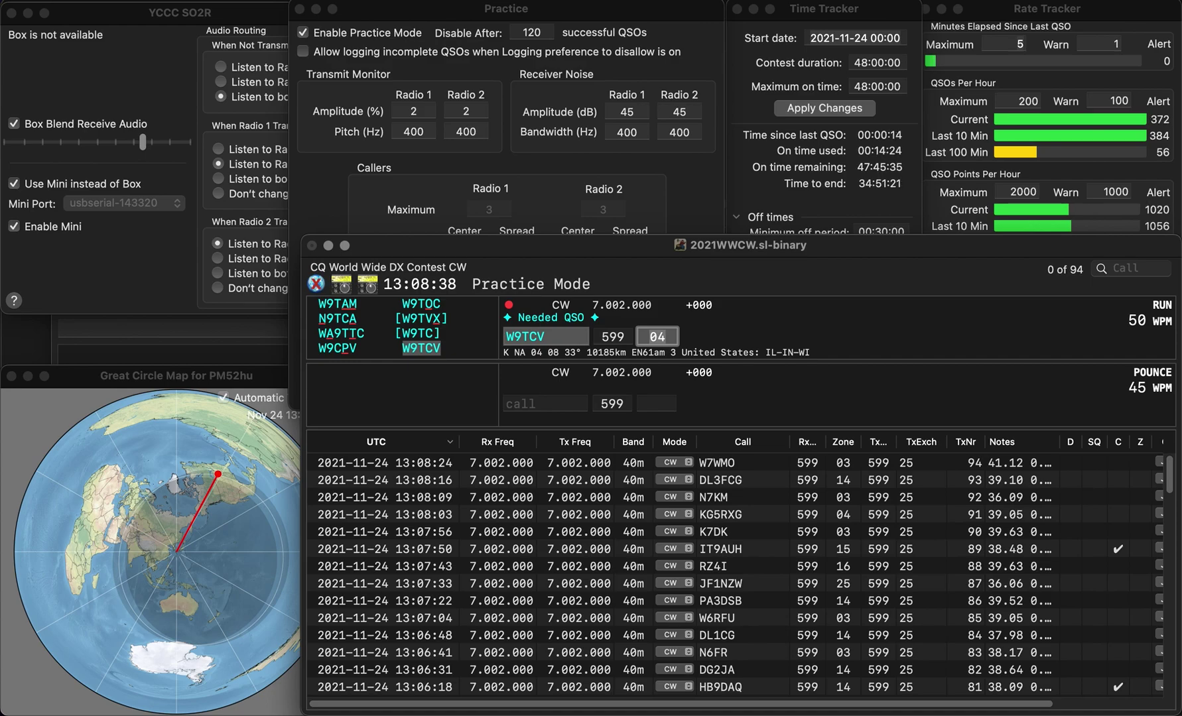
{"action": "key", "text": "Return"}
{"action": "type", "text": "W2"}
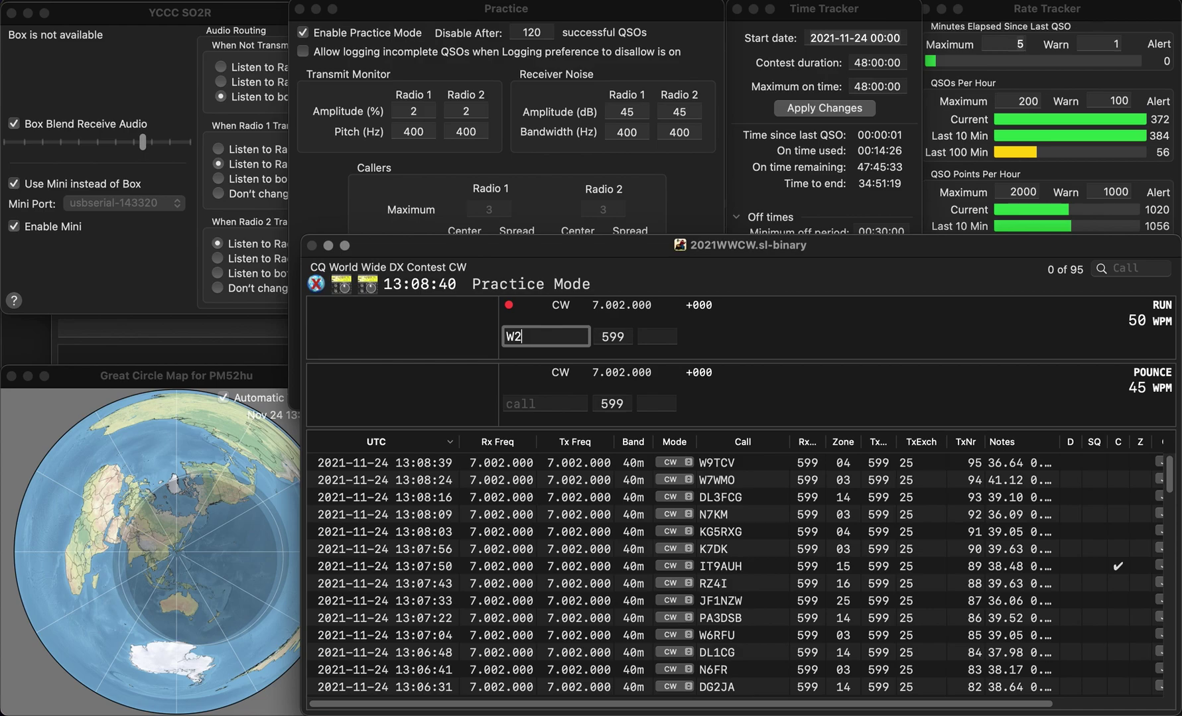
{"action": "type", "text": "VRK"}
{"action": "key", "text": "Tab"}
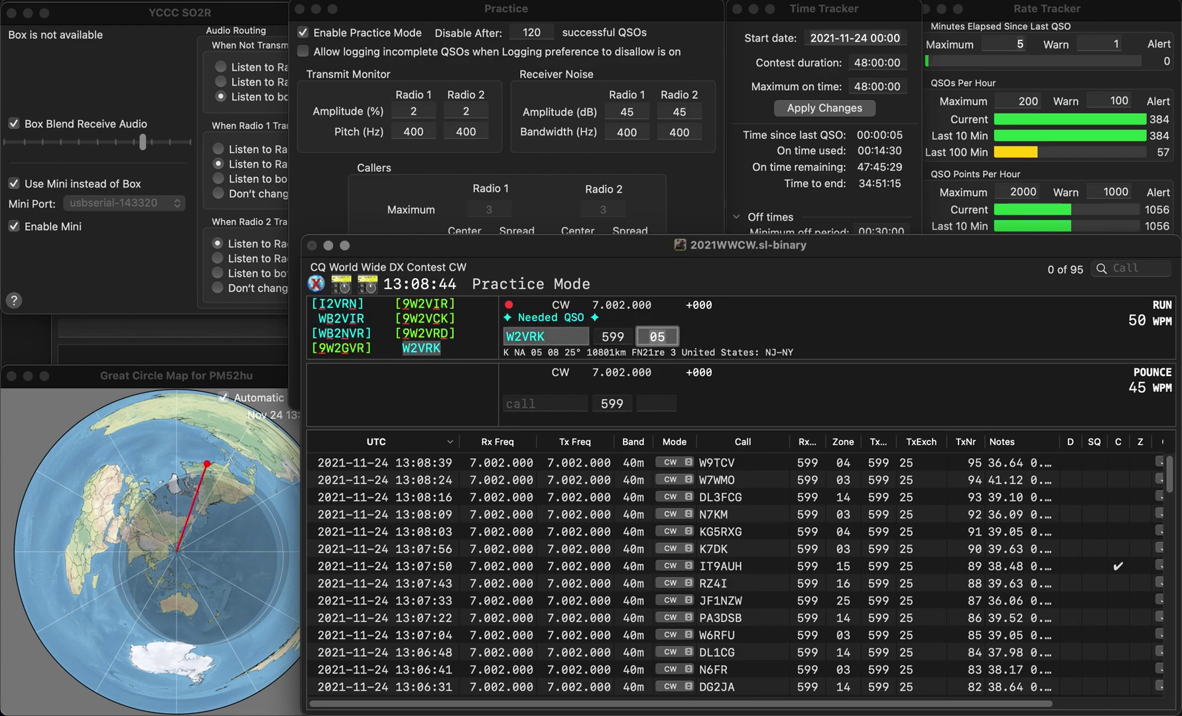
{"action": "key", "text": "Return"}
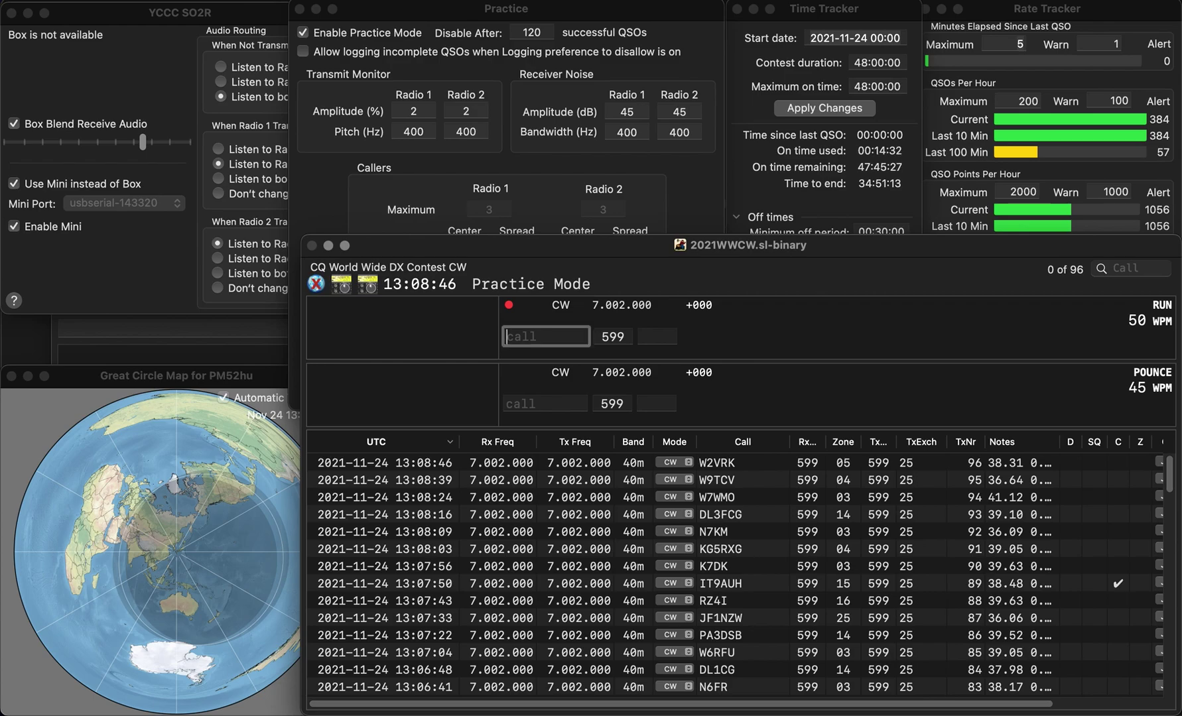
{"action": "type", "text": "ON4AAV"}
{"action": "key", "text": "Tab"}
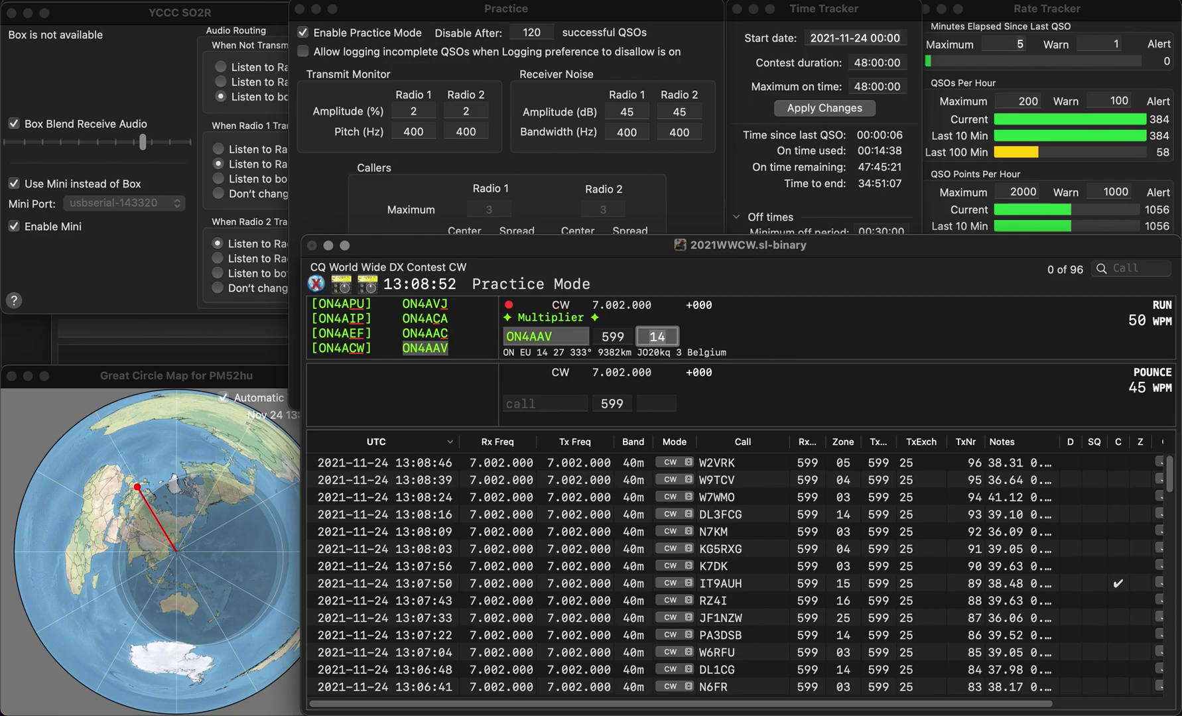
{"action": "key", "text": "Return"}
{"action": "type", "text": "W4RT"}
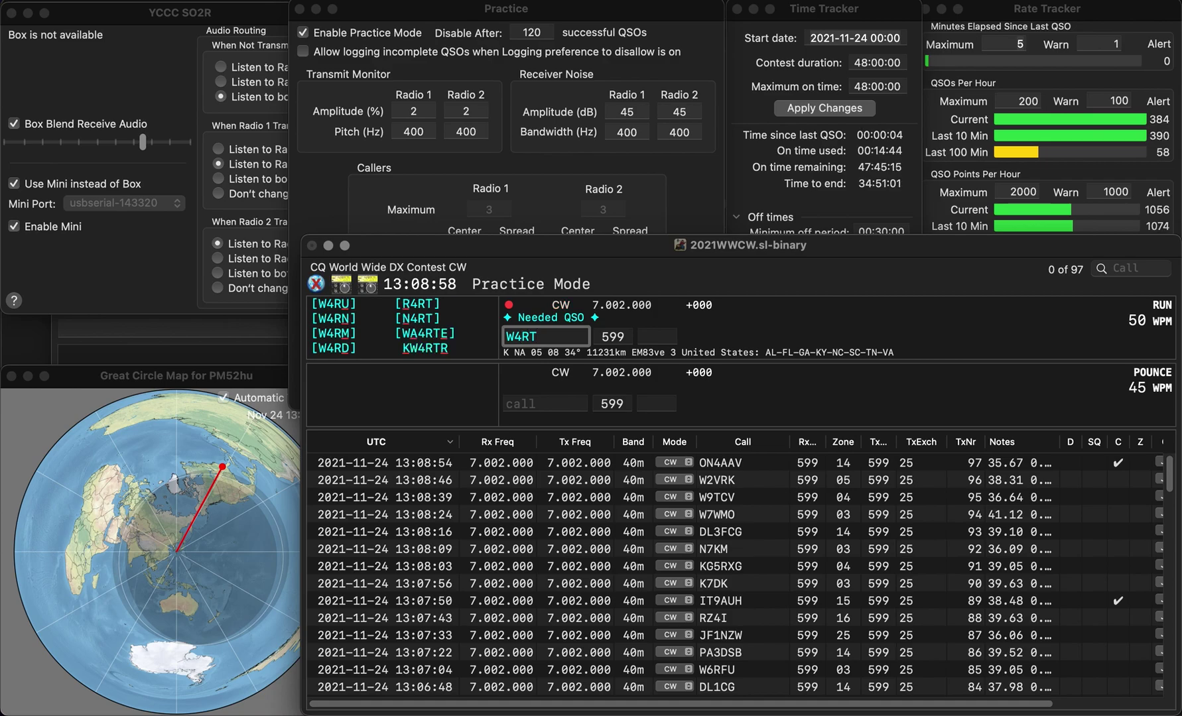
{"action": "double_click", "coordinate": [519, 336]}
{"action": "type", "text": "K4RT"}
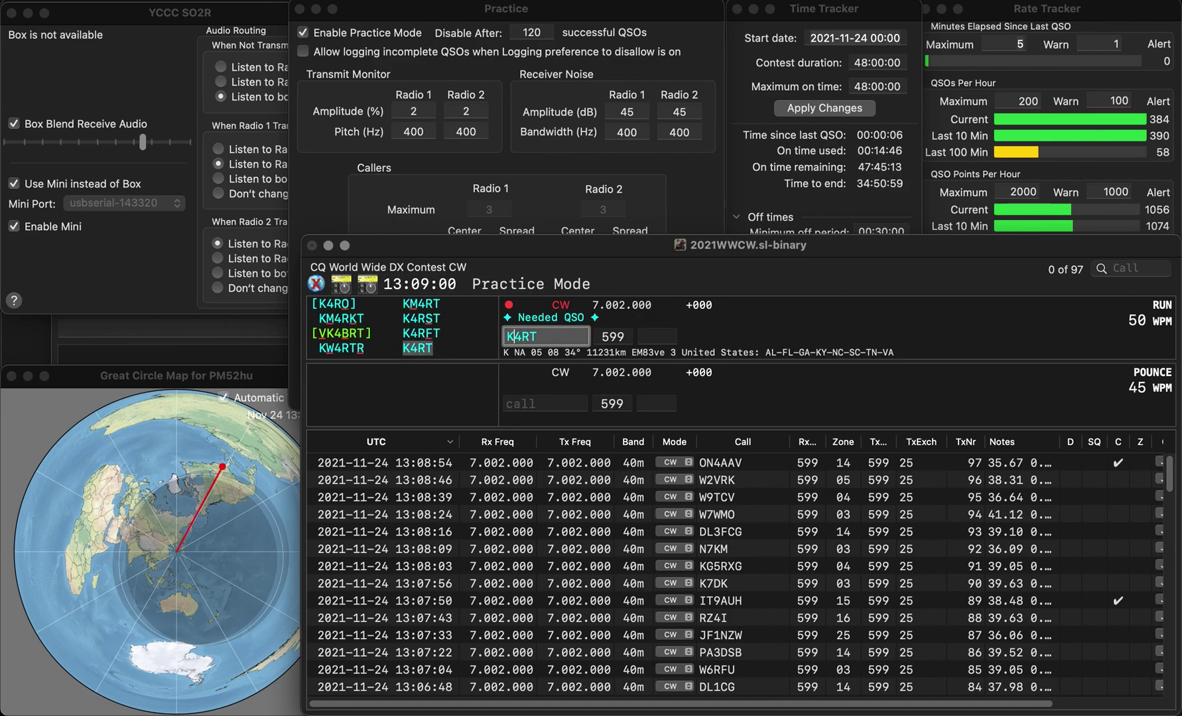
{"action": "key", "text": "Return"}
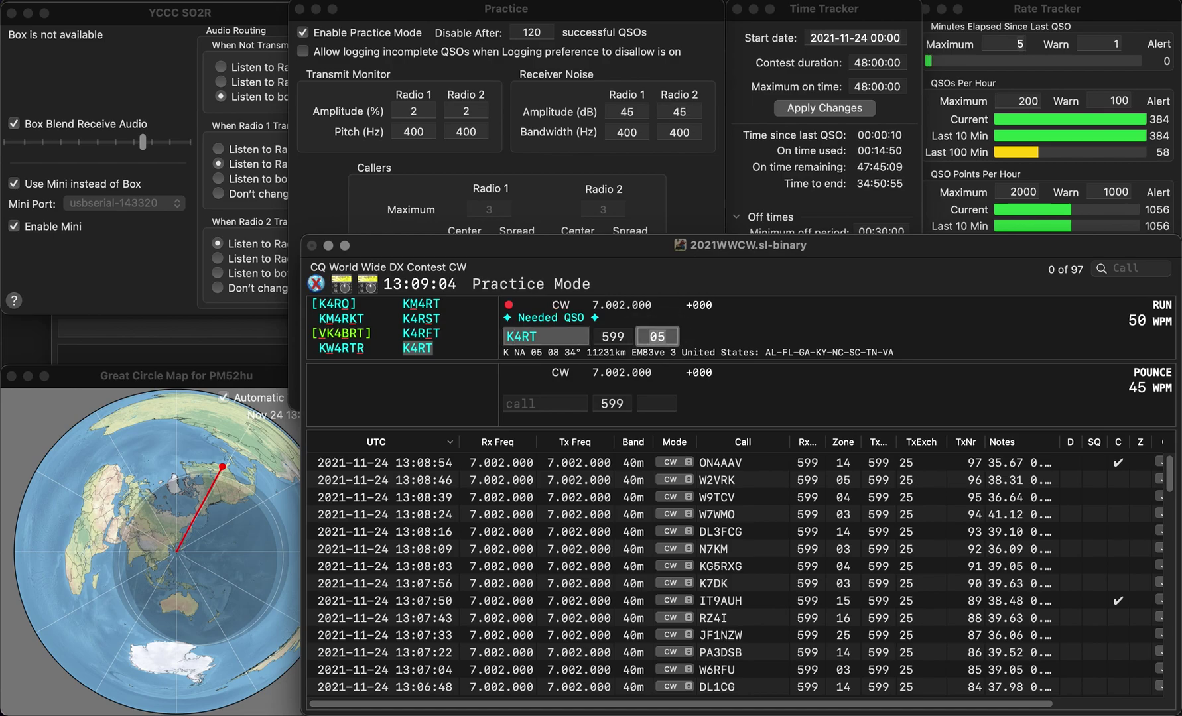
{"action": "key", "text": "Return"}
{"action": "type", "text": "AK"}
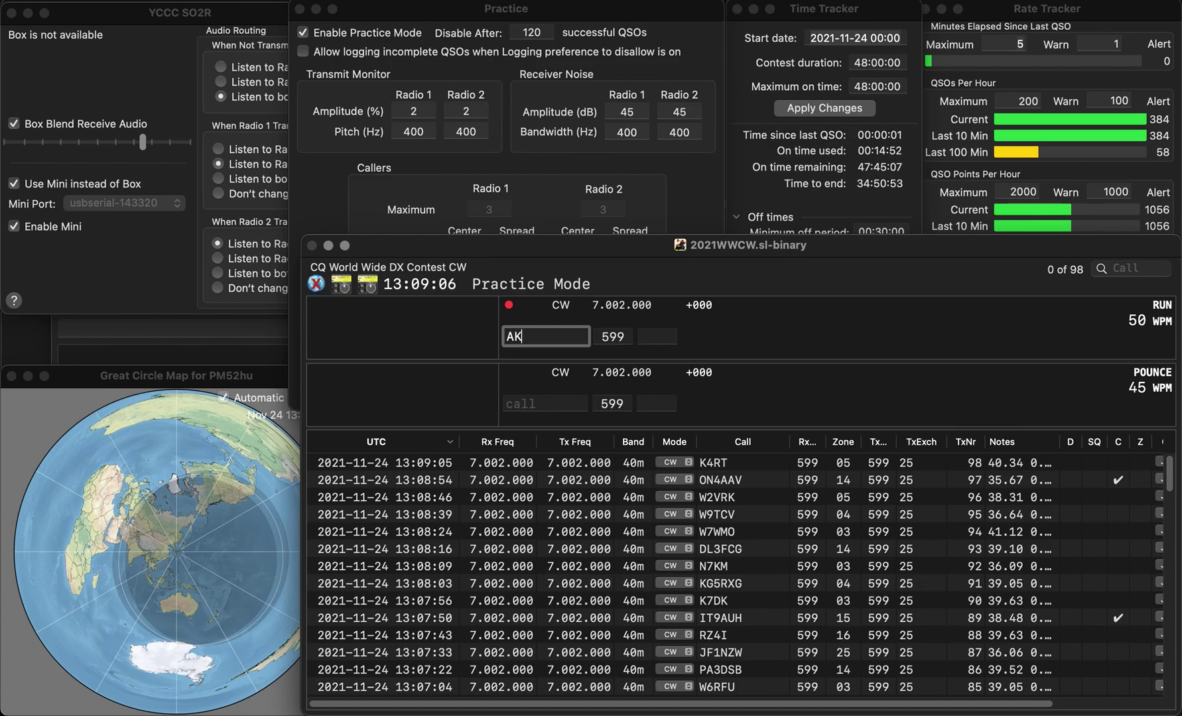
{"action": "type", "text": "9PL"}
{"action": "key", "text": "space"}
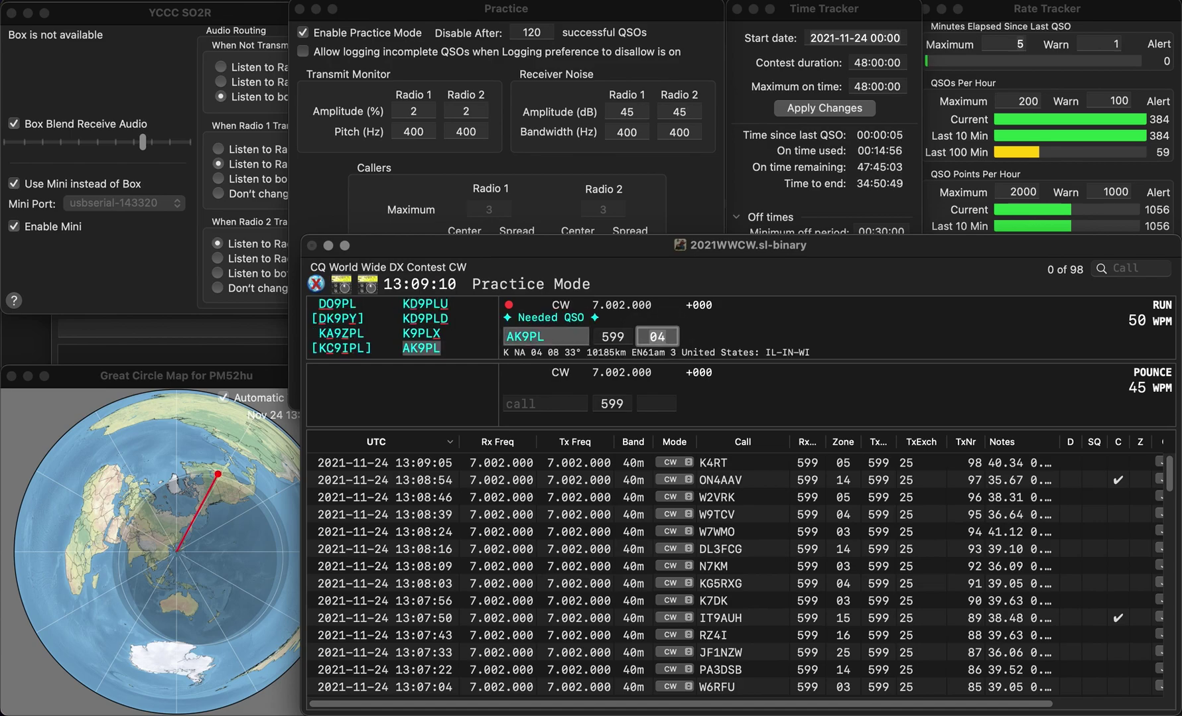
{"action": "key", "text": "Return"}
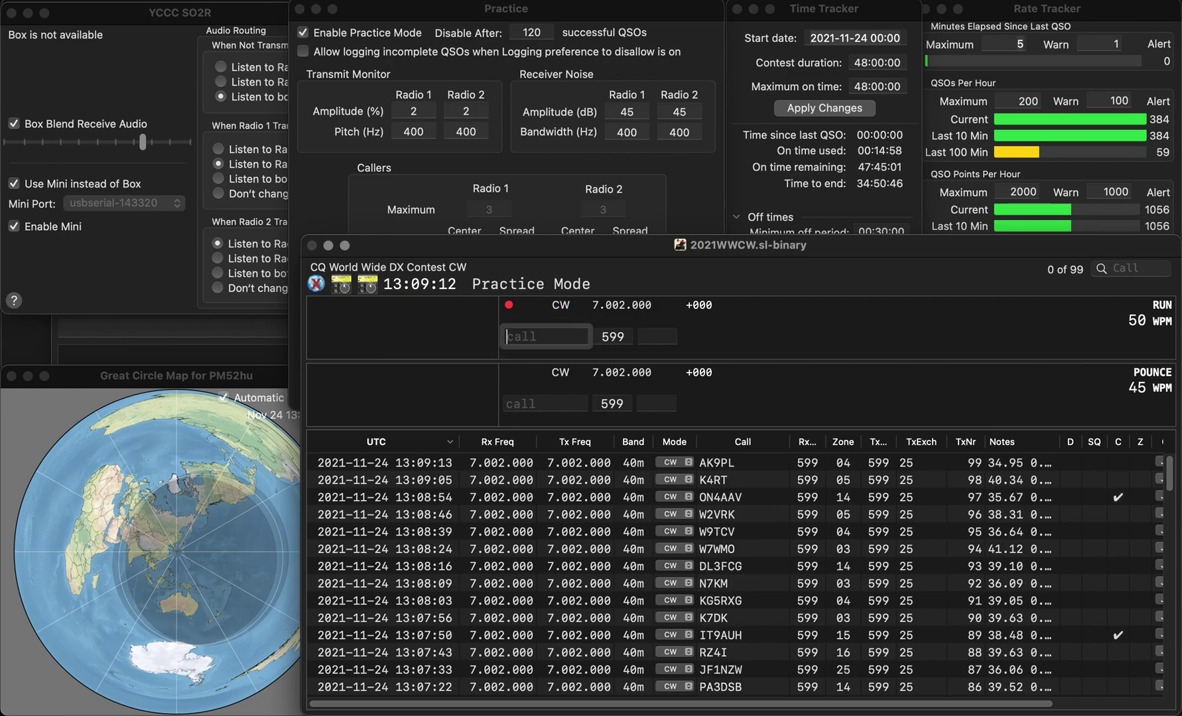
{"action": "type", "text": "E73"}
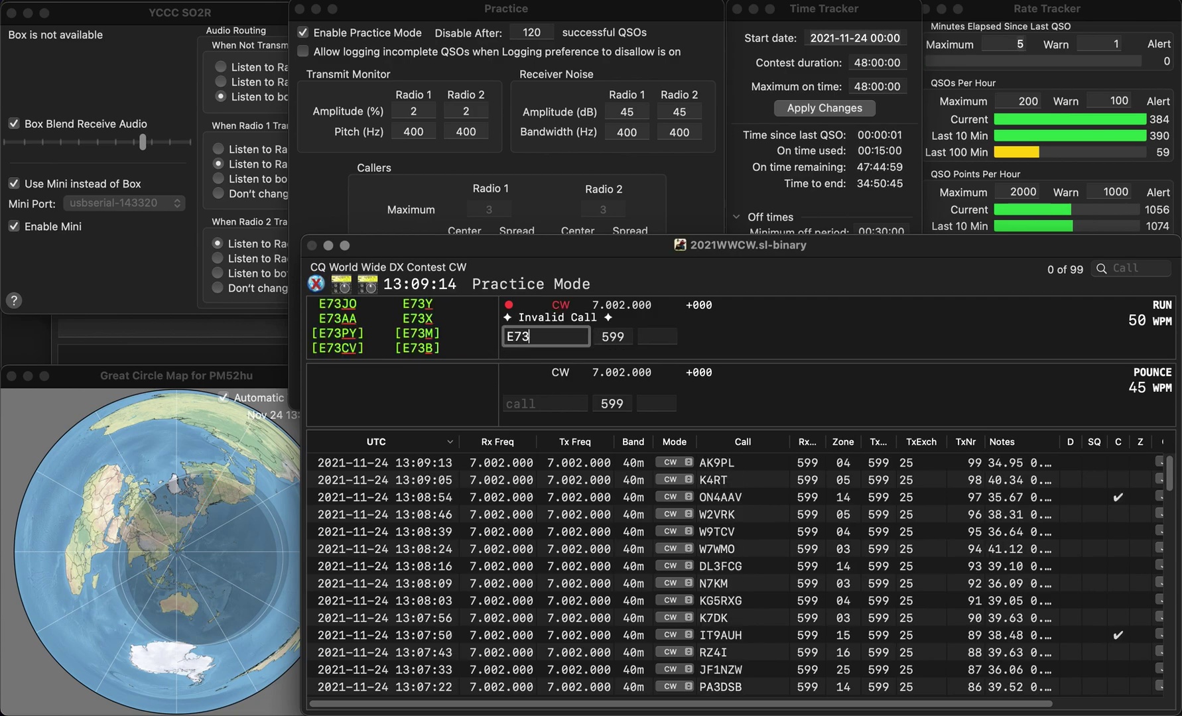
{"action": "type", "text": "M"}
{"action": "key", "text": "Return"}
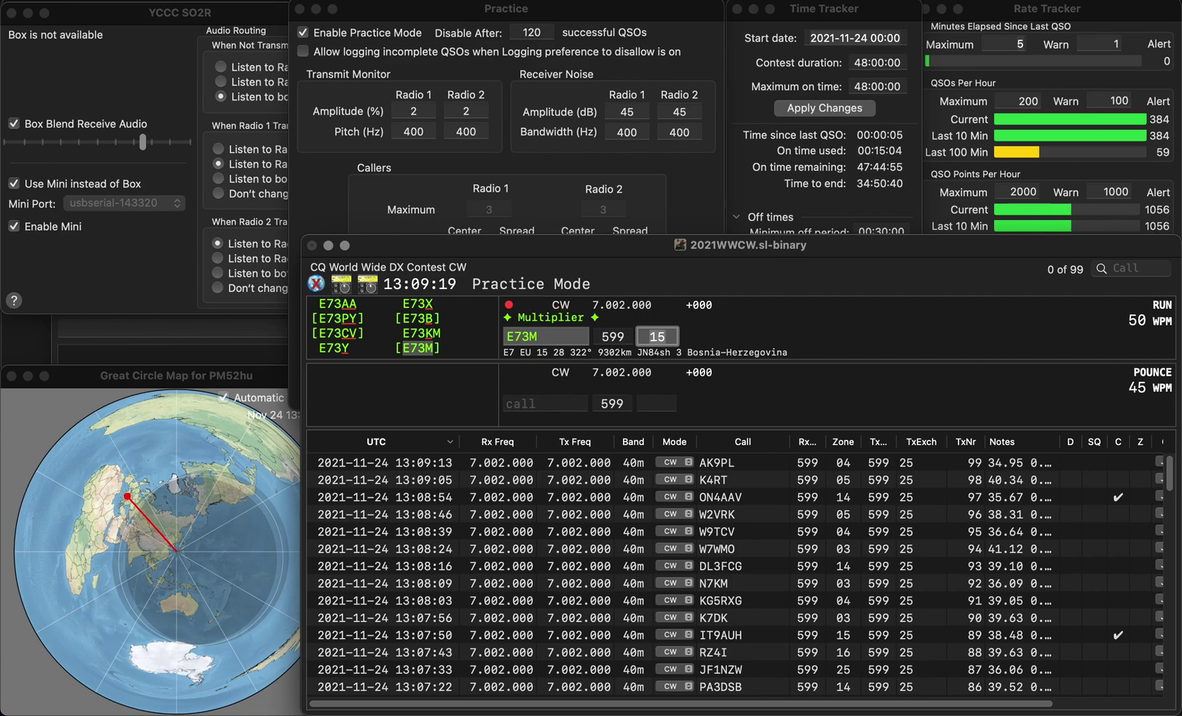
{"action": "key", "text": "Return"}
Log the run radio contact with ES6TZ/0, using report 599 and zone 15
{"action": "type", "text": "ES6"}
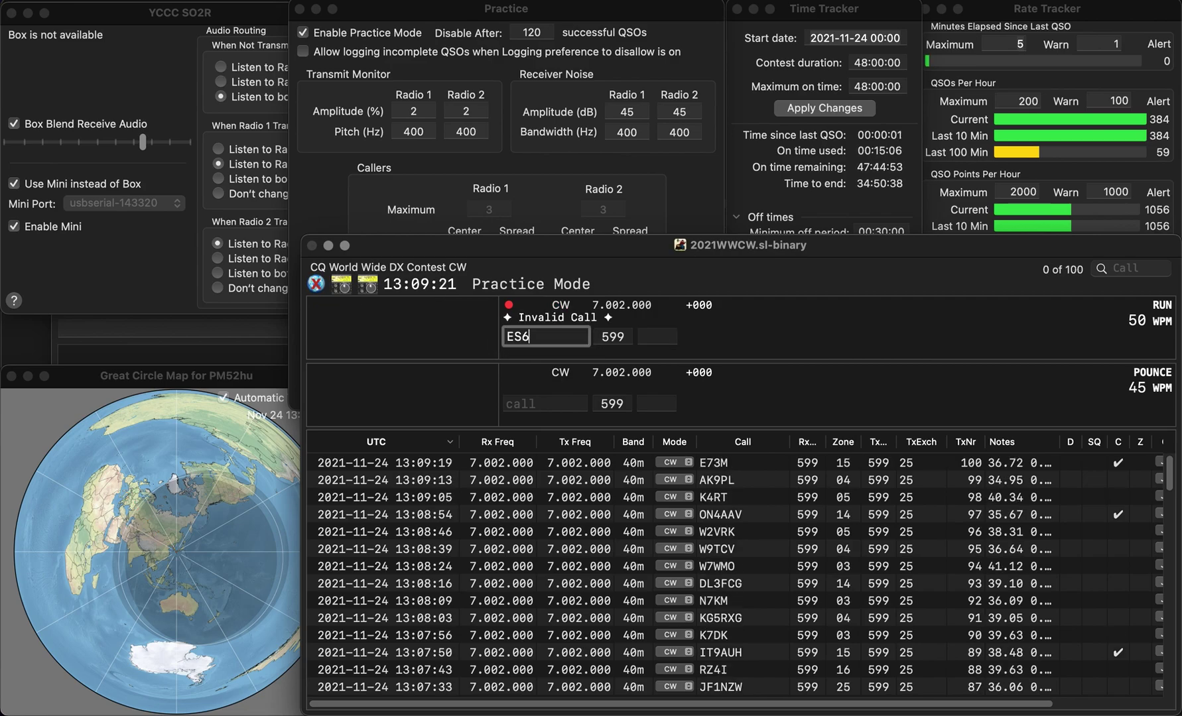
{"action": "type", "text": "Z"}
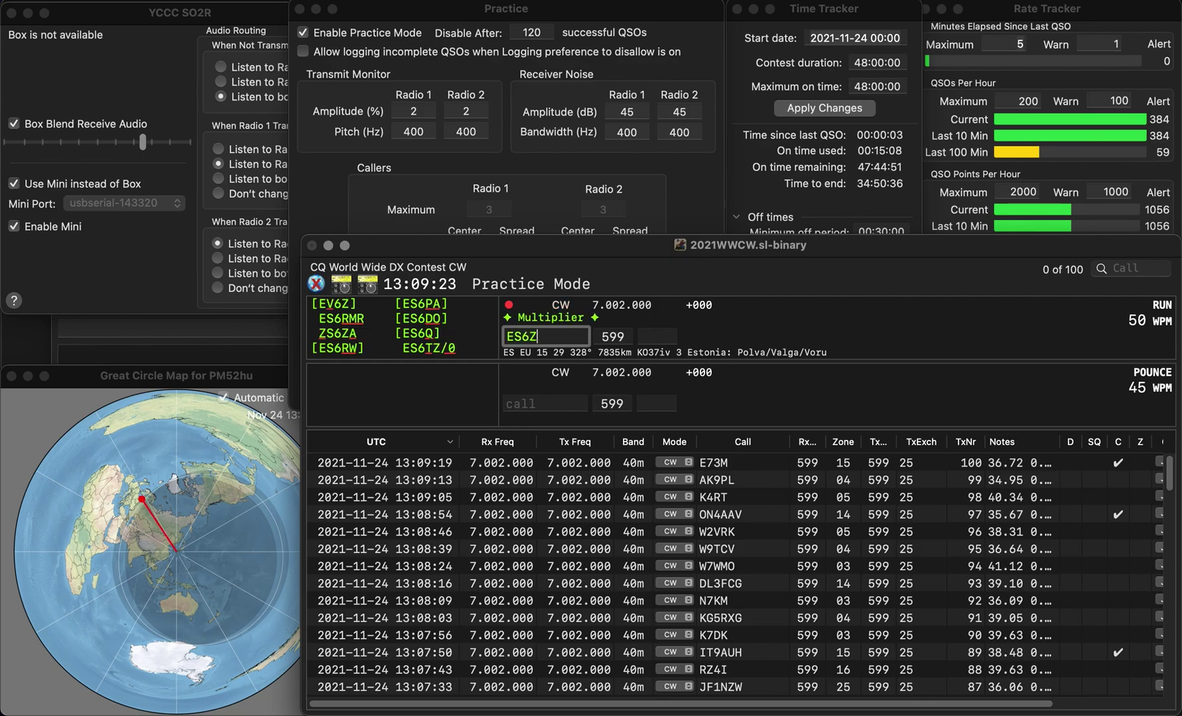
{"action": "key", "text": "BackSpace"}
{"action": "type", "text": "TZ/"}
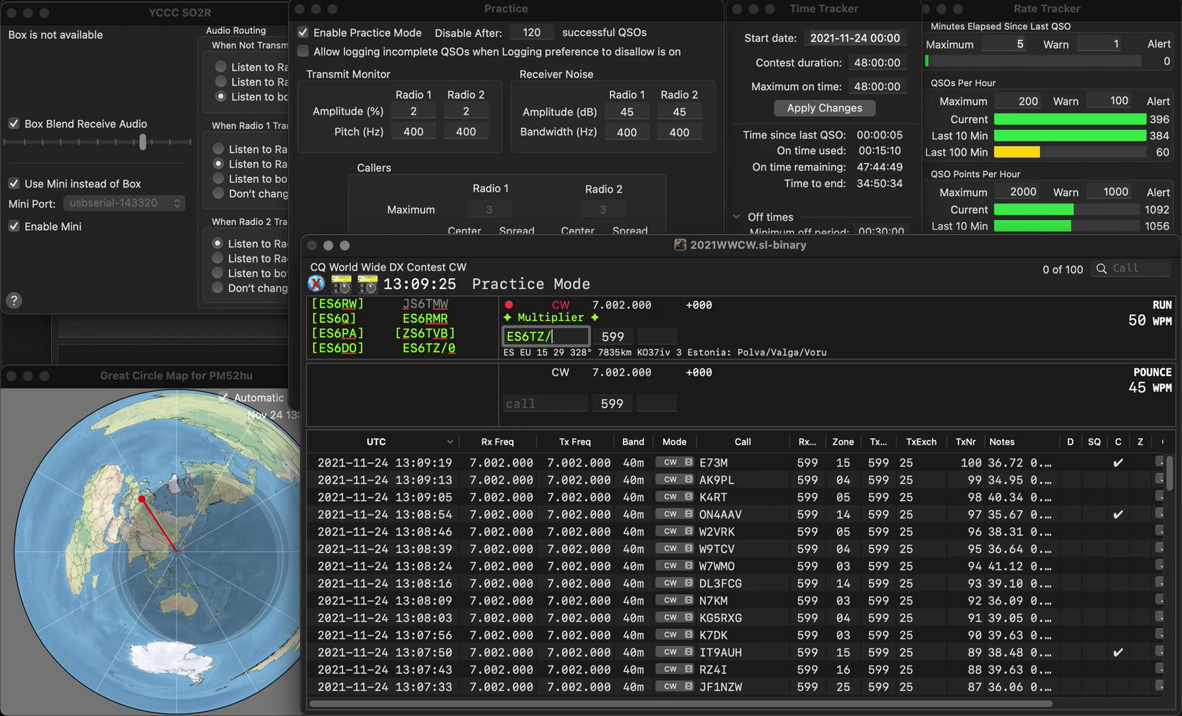
{"action": "type", "text": "0"}
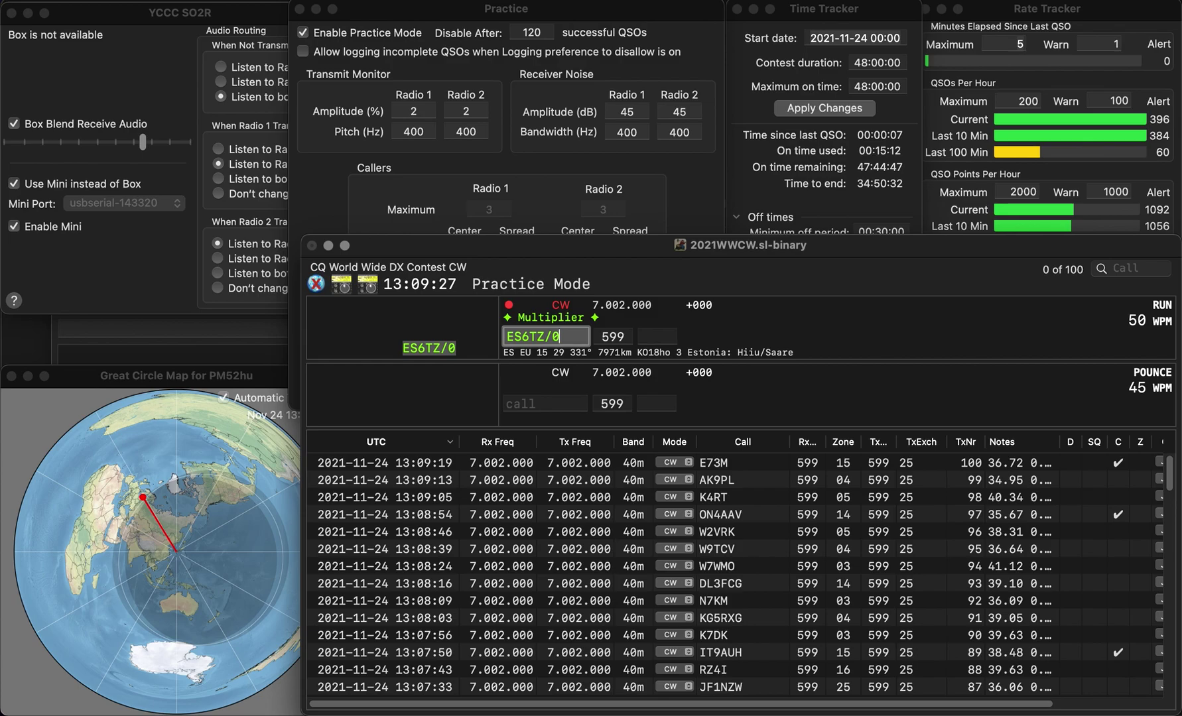
{"action": "key", "text": "Return"}
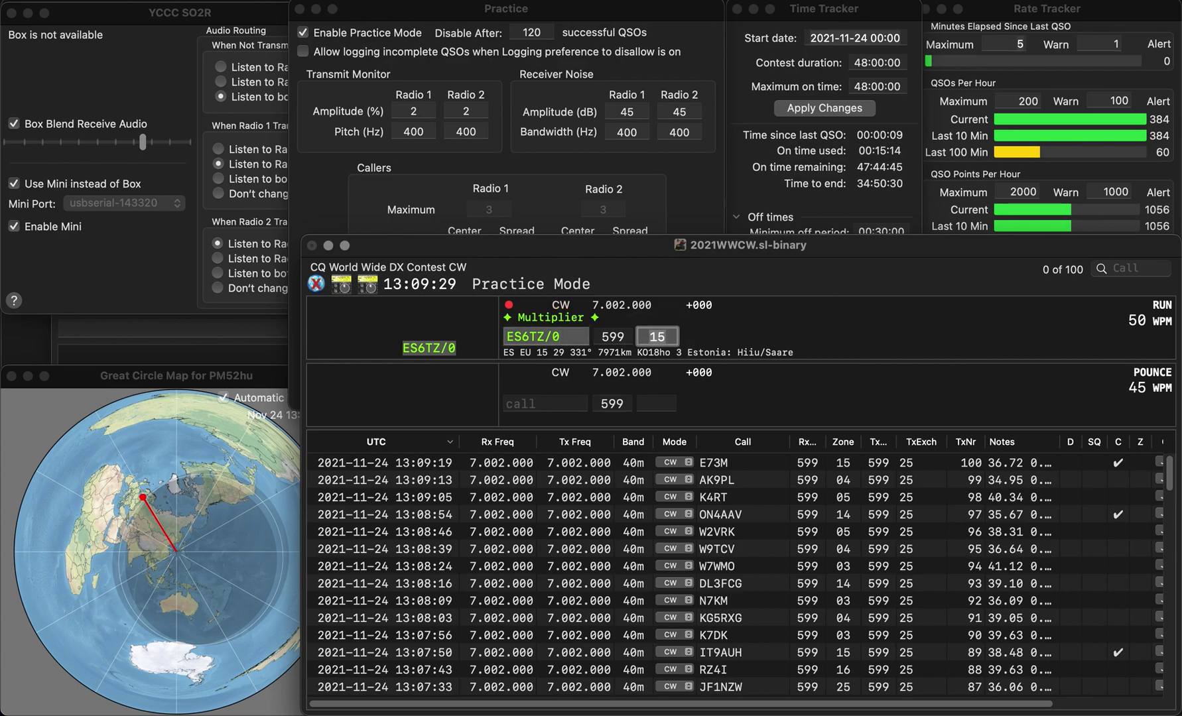
{"action": "key", "text": "Return"}
{"action": "type", "text": "AD0LI"}
{"action": "key", "text": "space"}
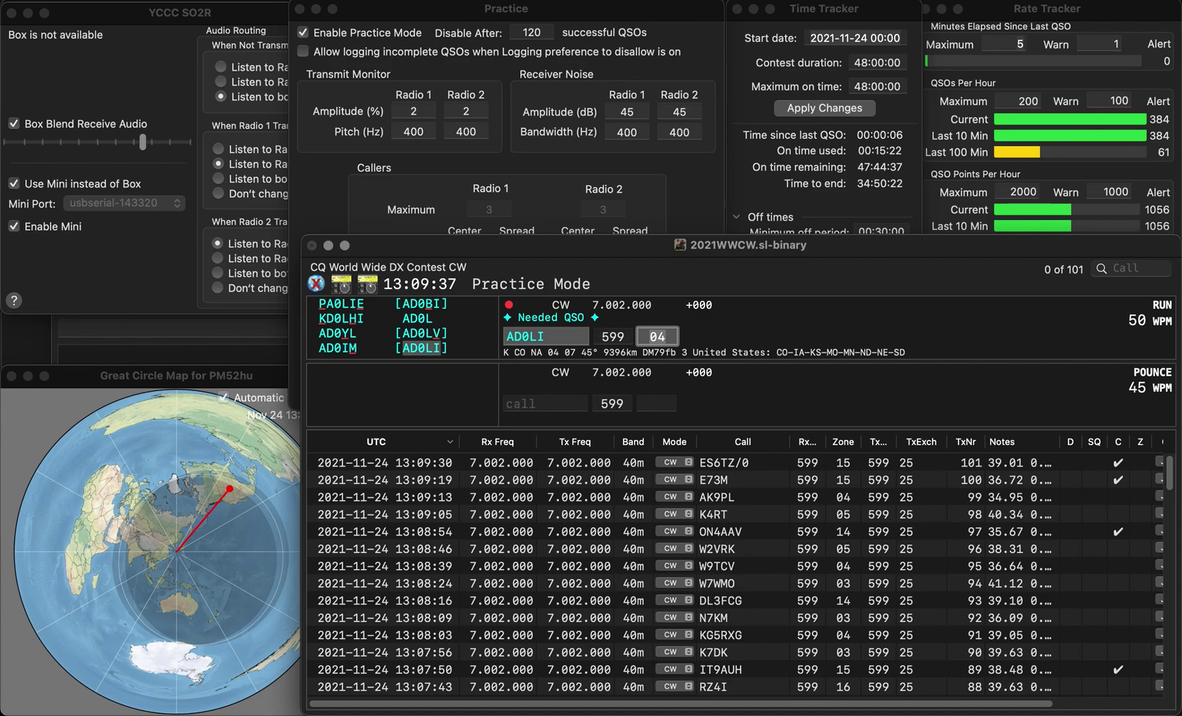
{"action": "key", "text": "Return"}
{"action": "type", "text": "6EEM"}
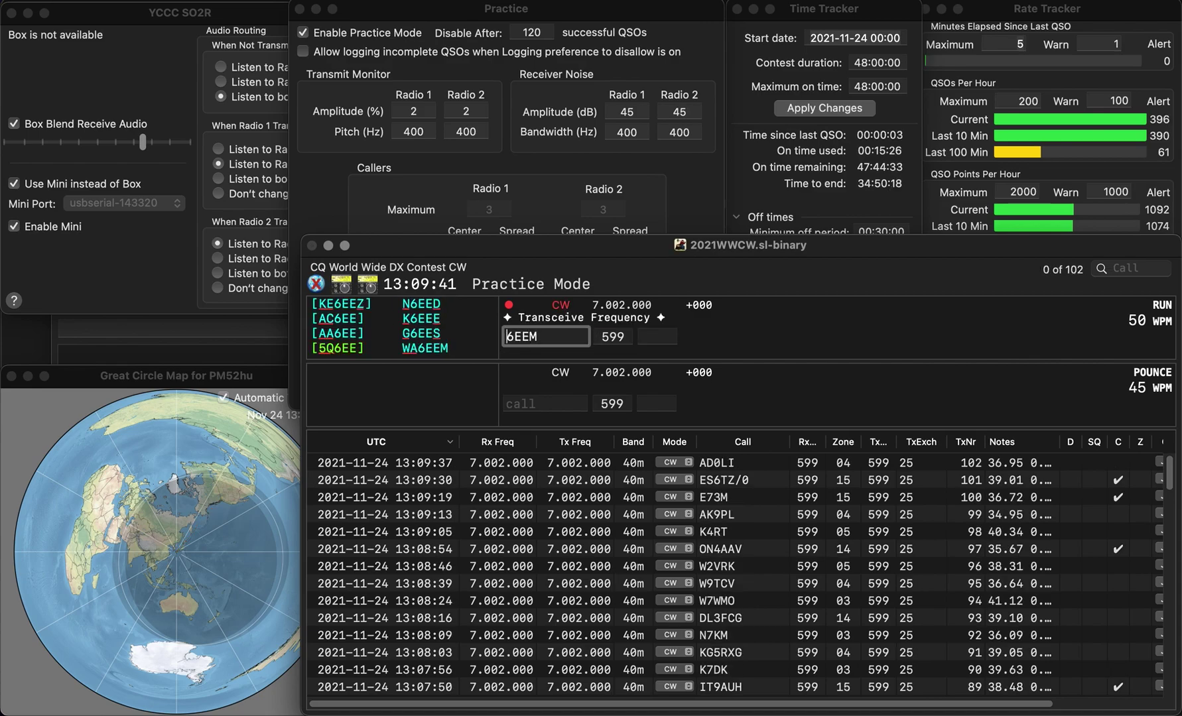
{"action": "type", "text": "WA"}
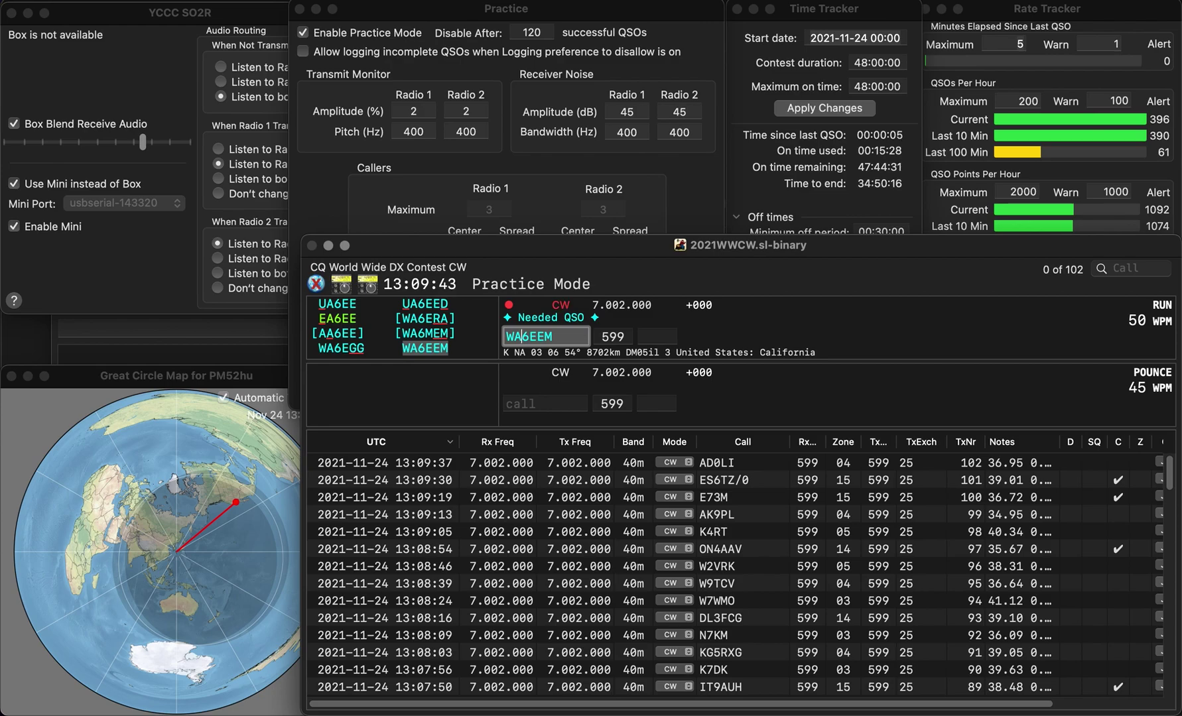
{"action": "key", "text": "Return"}
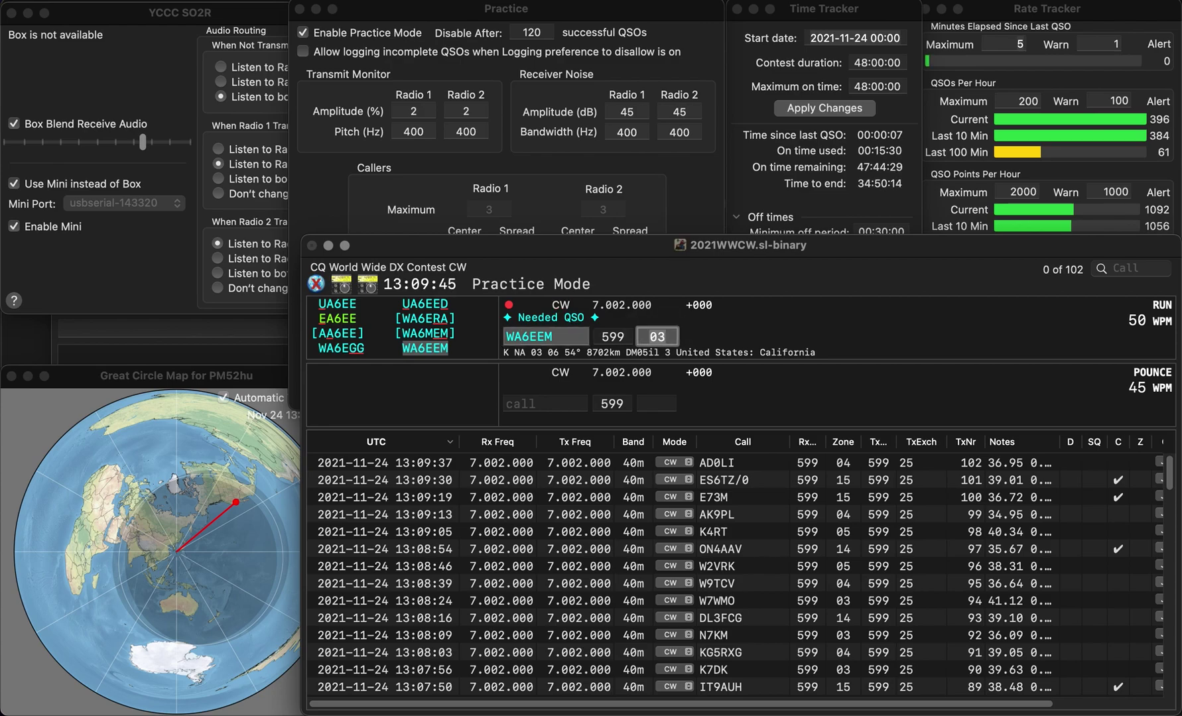
{"action": "key", "text": "Return"}
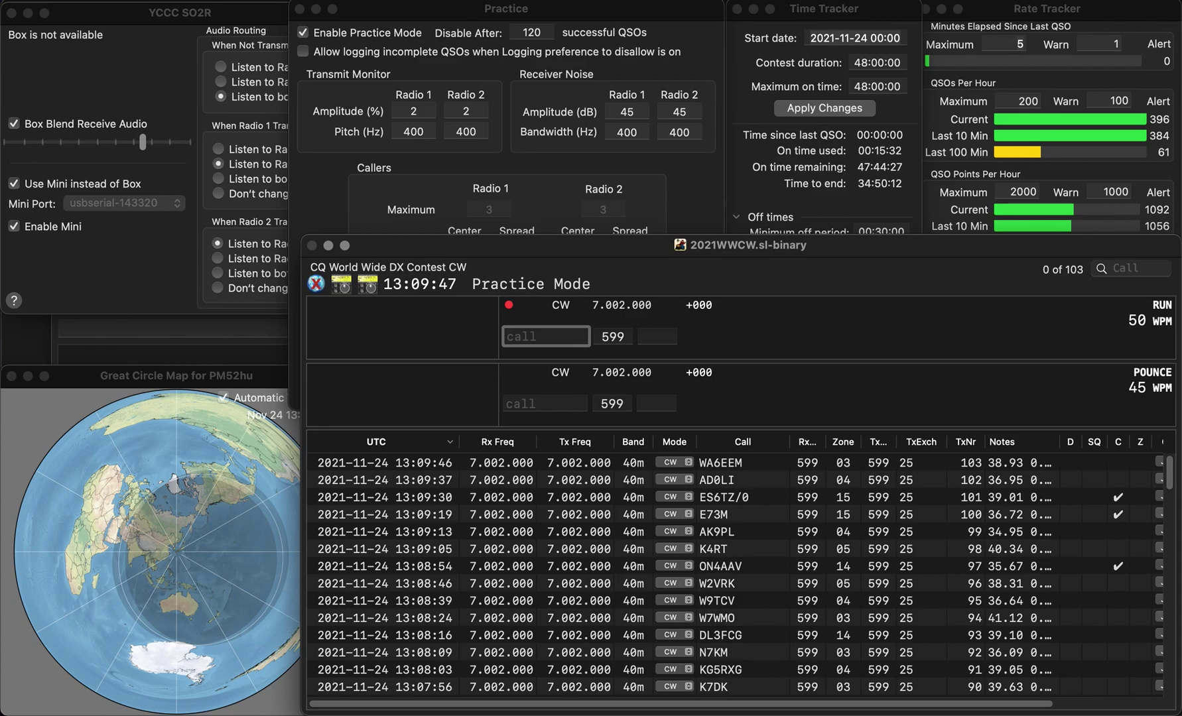
{"action": "type", "text": "KC9"}
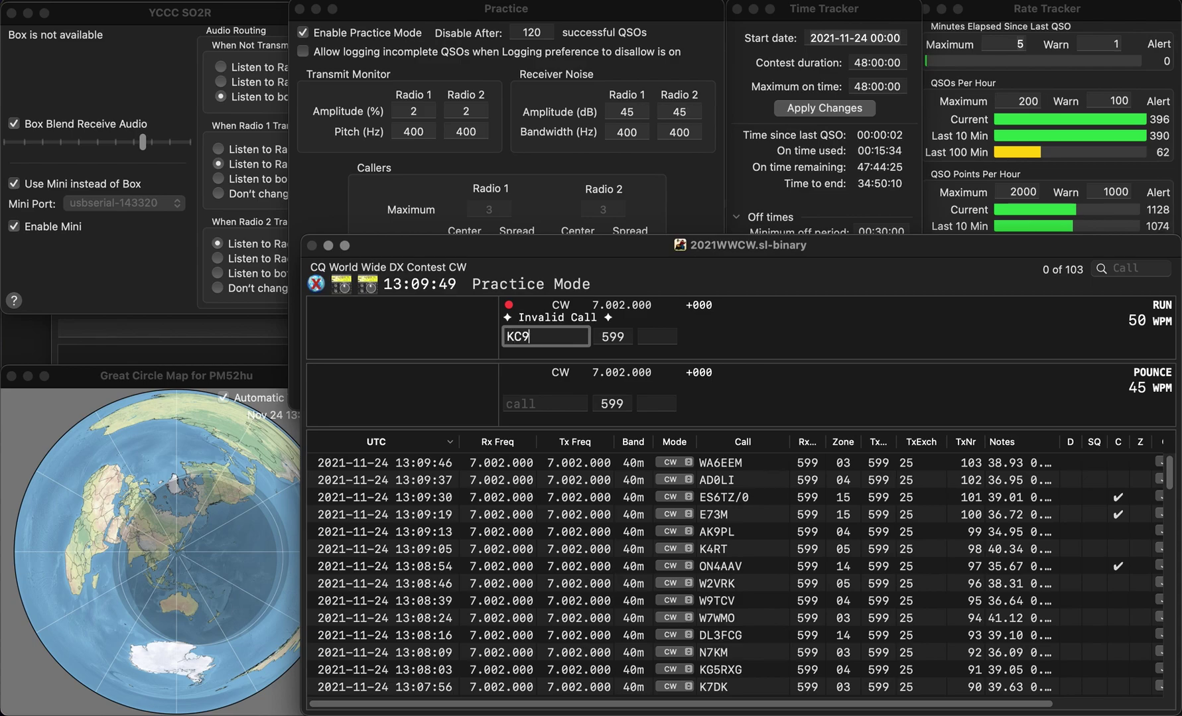
{"action": "type", "text": "LD"}
{"action": "key", "text": "Left"}
{"action": "key", "text": "BackSpace"}
{"action": "key", "text": "Left"}
{"action": "key", "text": "Right"}
{"action": "key", "text": "Delete"}
{"action": "type", "text": "B"}
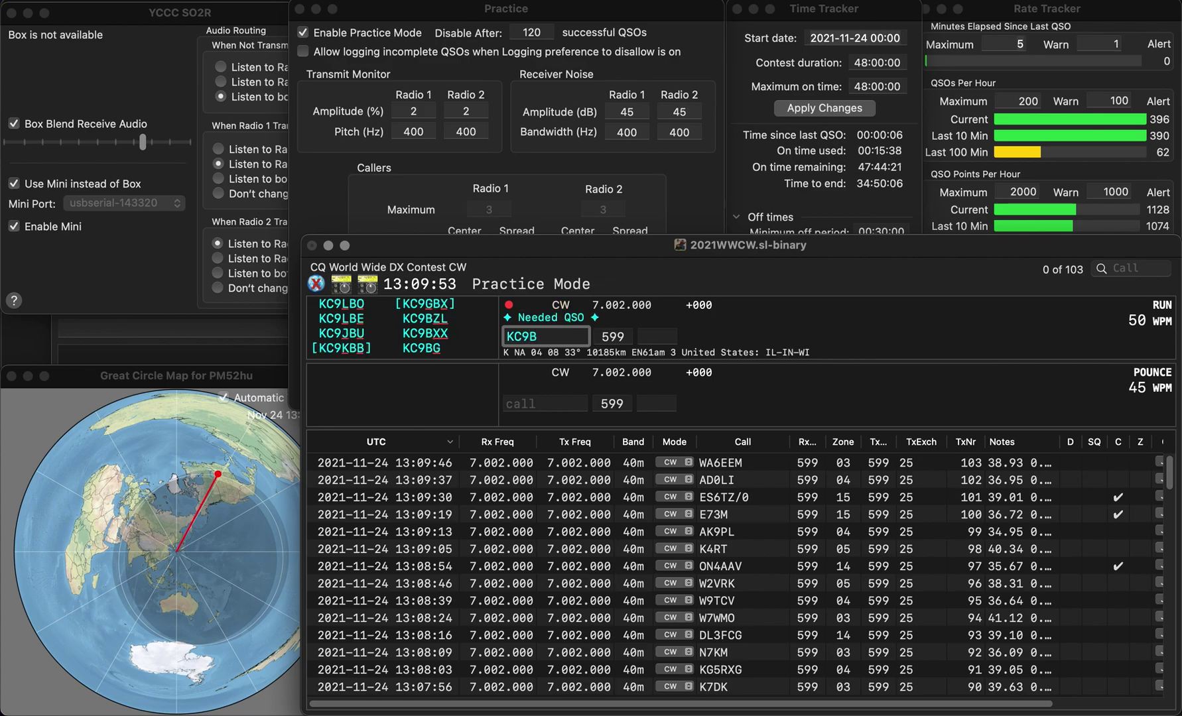
{"action": "key", "text": "Left"}
{"action": "type", "text": "LBE"}
{"action": "key", "text": "Return"}
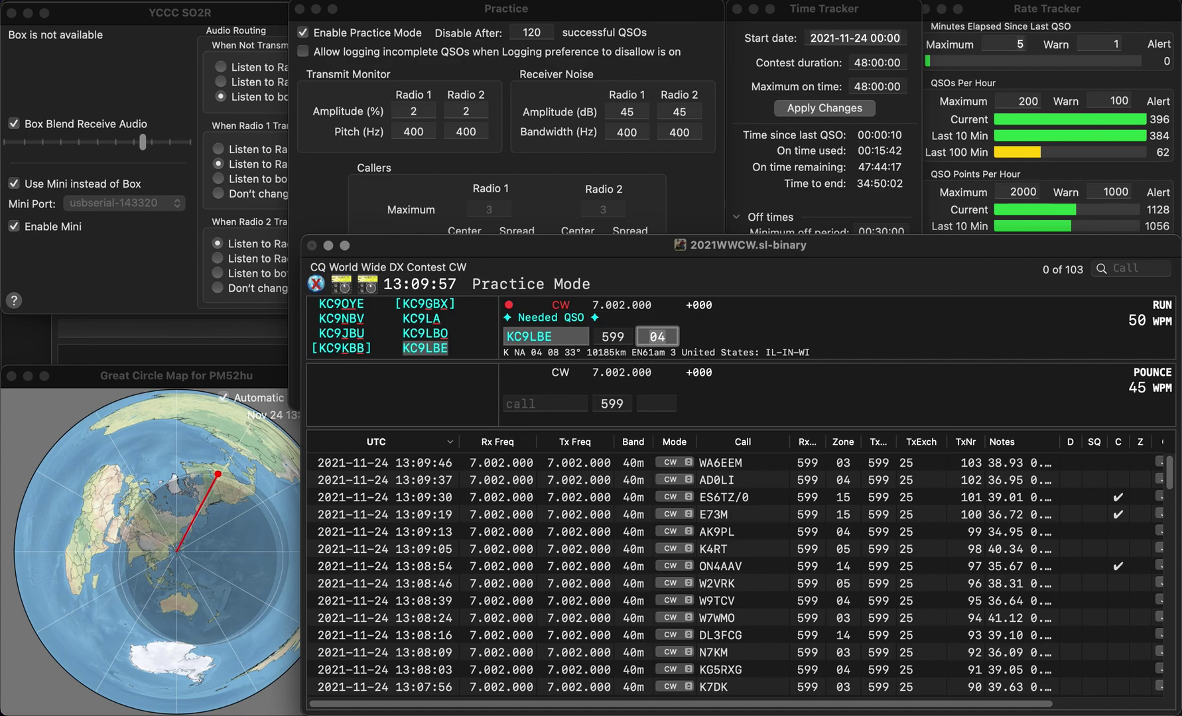
{"action": "key", "text": "Return"}
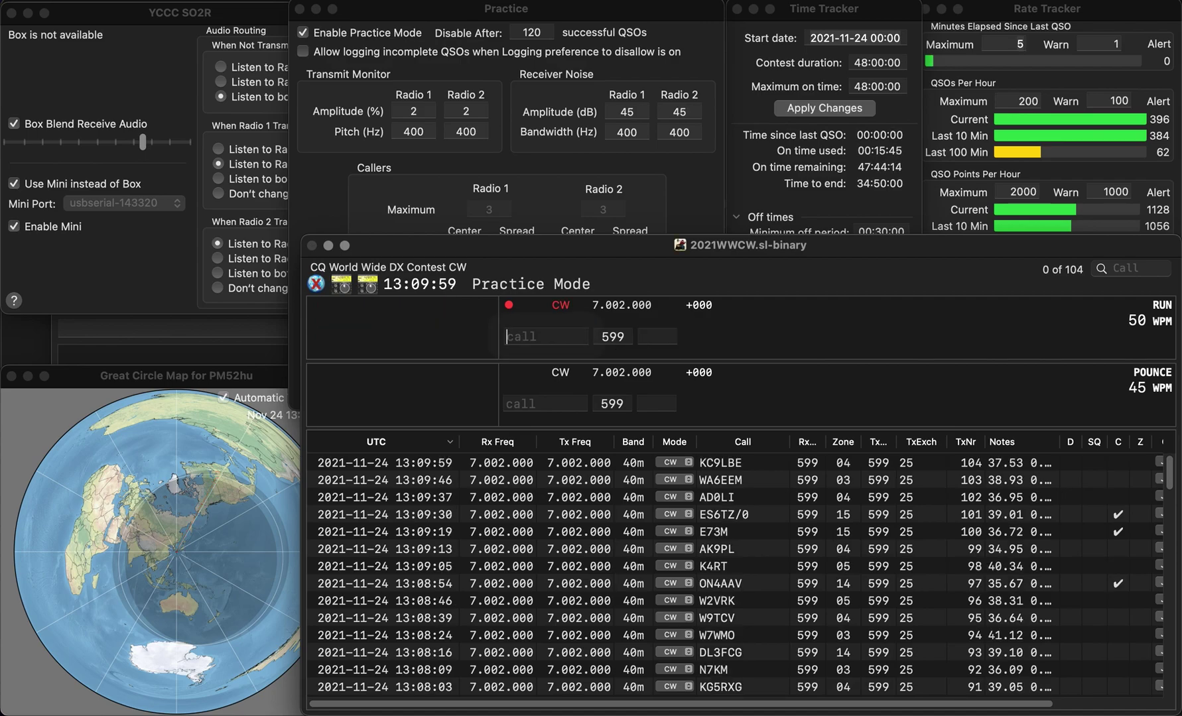
{"action": "type", "text": "9J"}
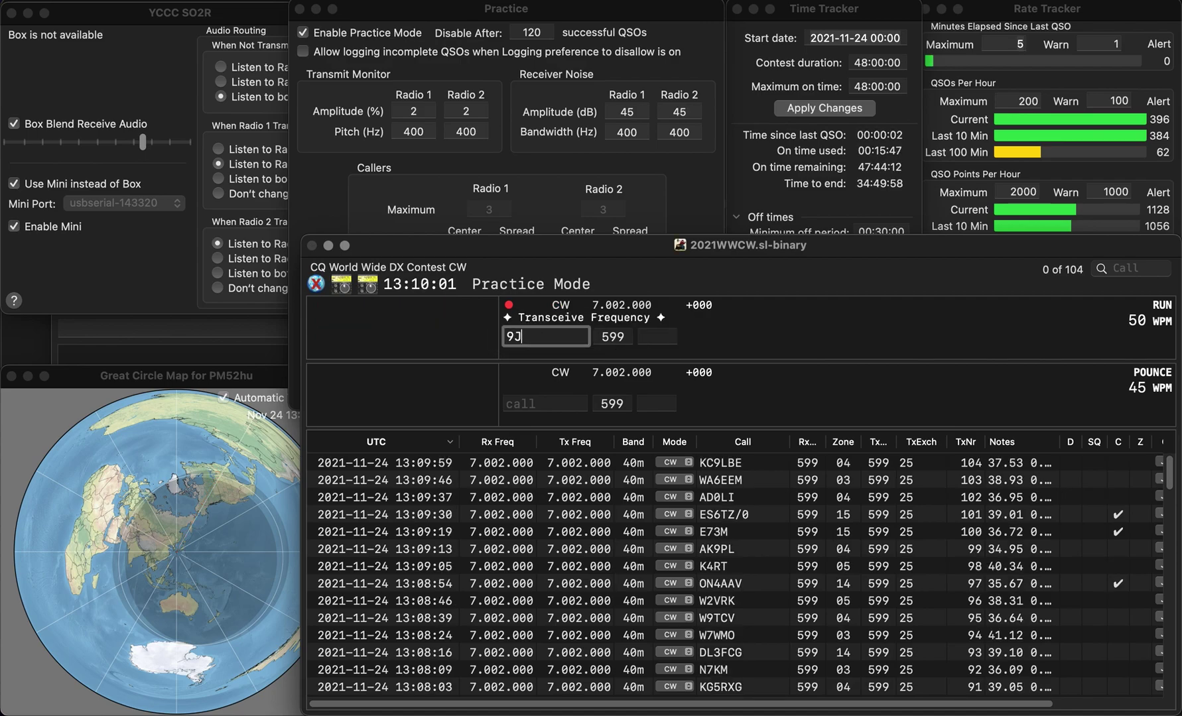
{"action": "type", "text": "3ZNJ"}
{"action": "key", "text": "Home"}
{"action": "key", "text": "Delete"}
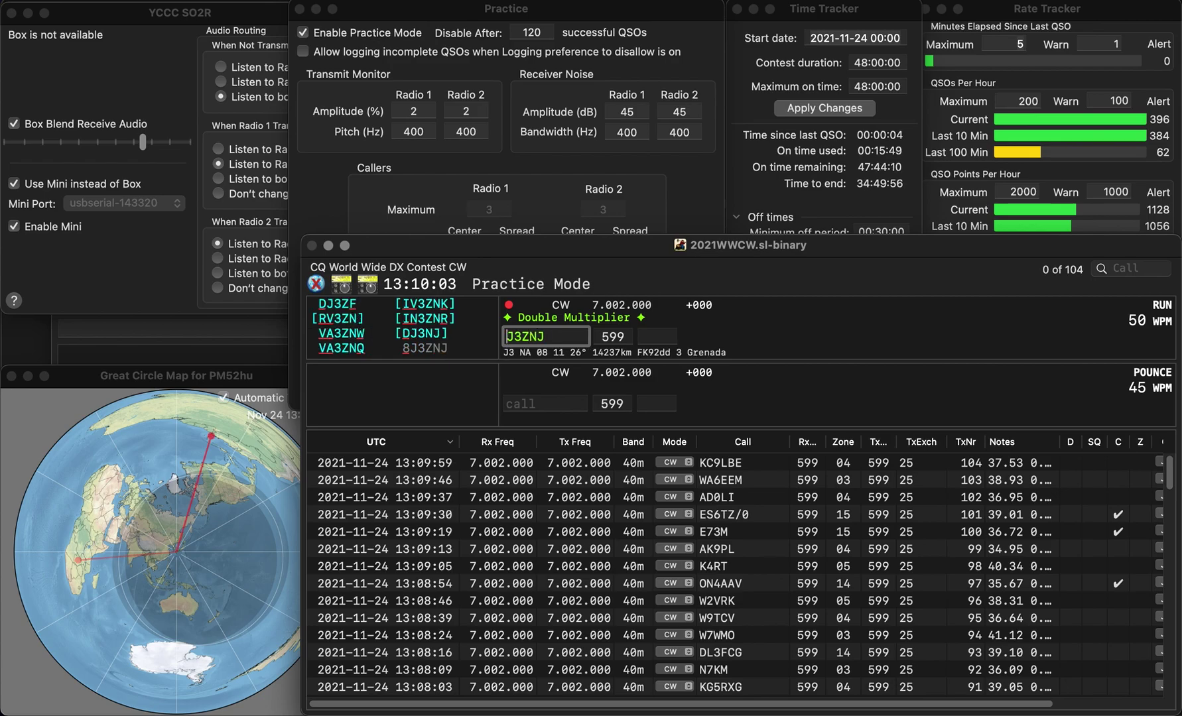
{"action": "type", "text": "8"}
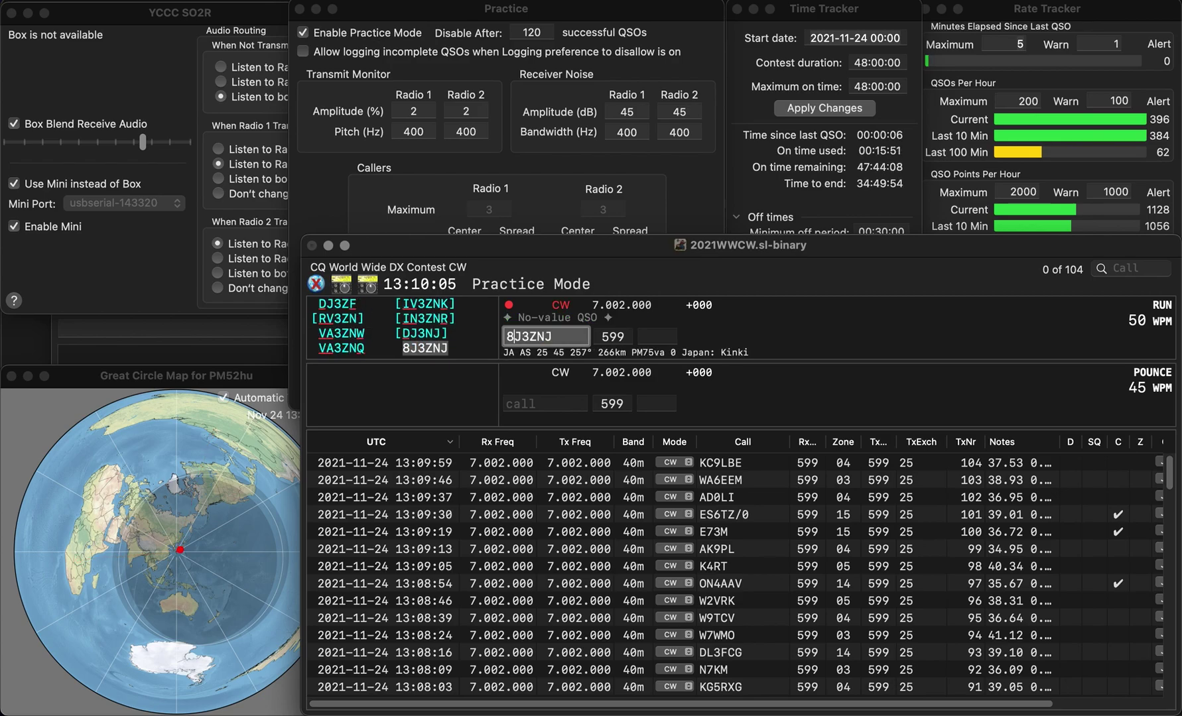
{"action": "key", "text": "Tab"}
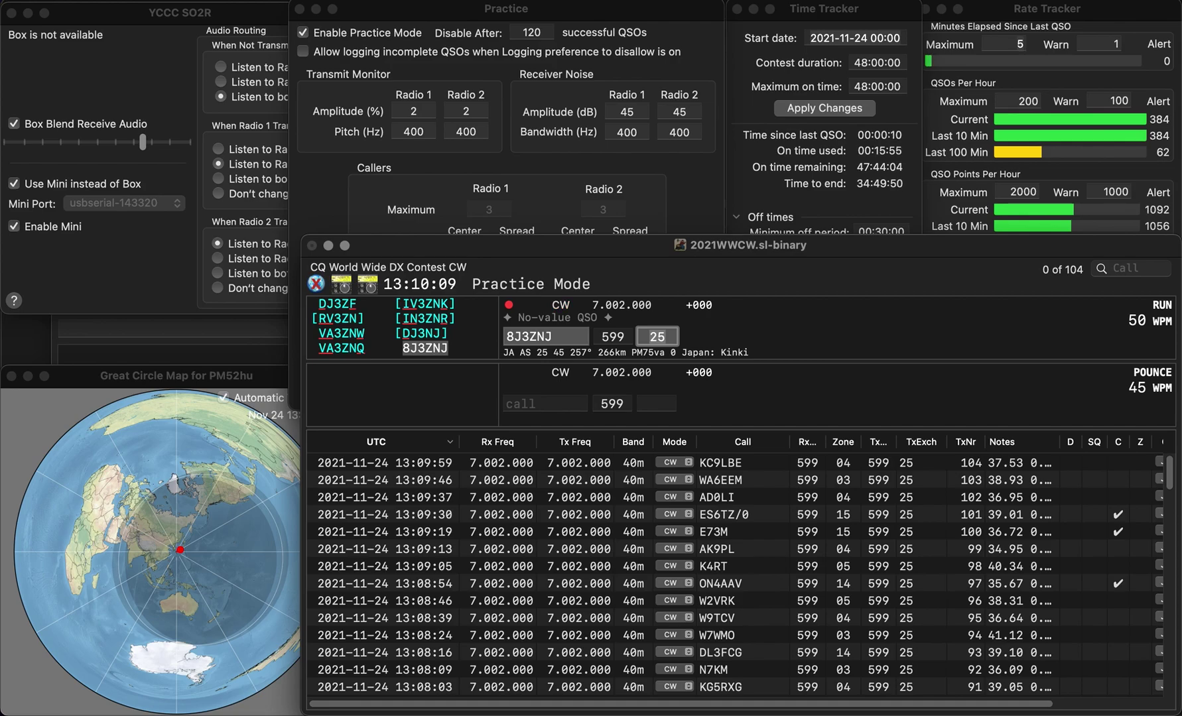
{"action": "key", "text": "Return"}
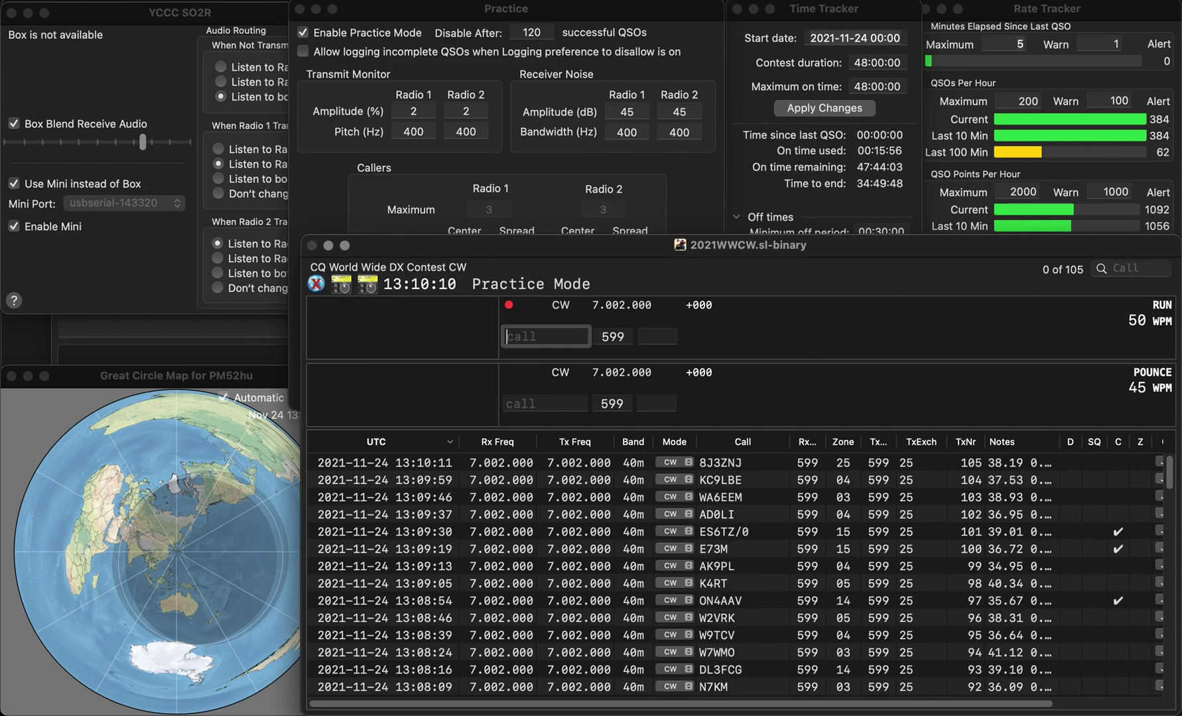
Enter the next caller as UX1FX, correct the call to UX1UX, and log the contact with report 599 and zone 16
{"action": "type", "text": "UX1FX"}
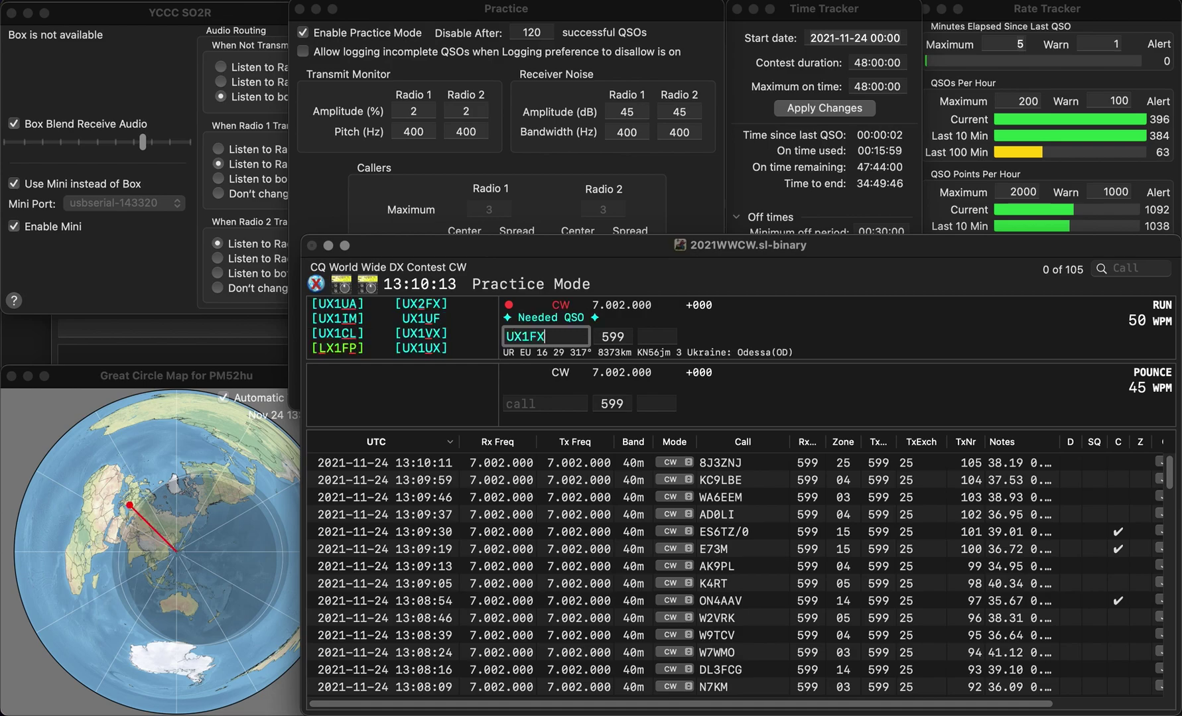
{"action": "key", "text": "Return"}
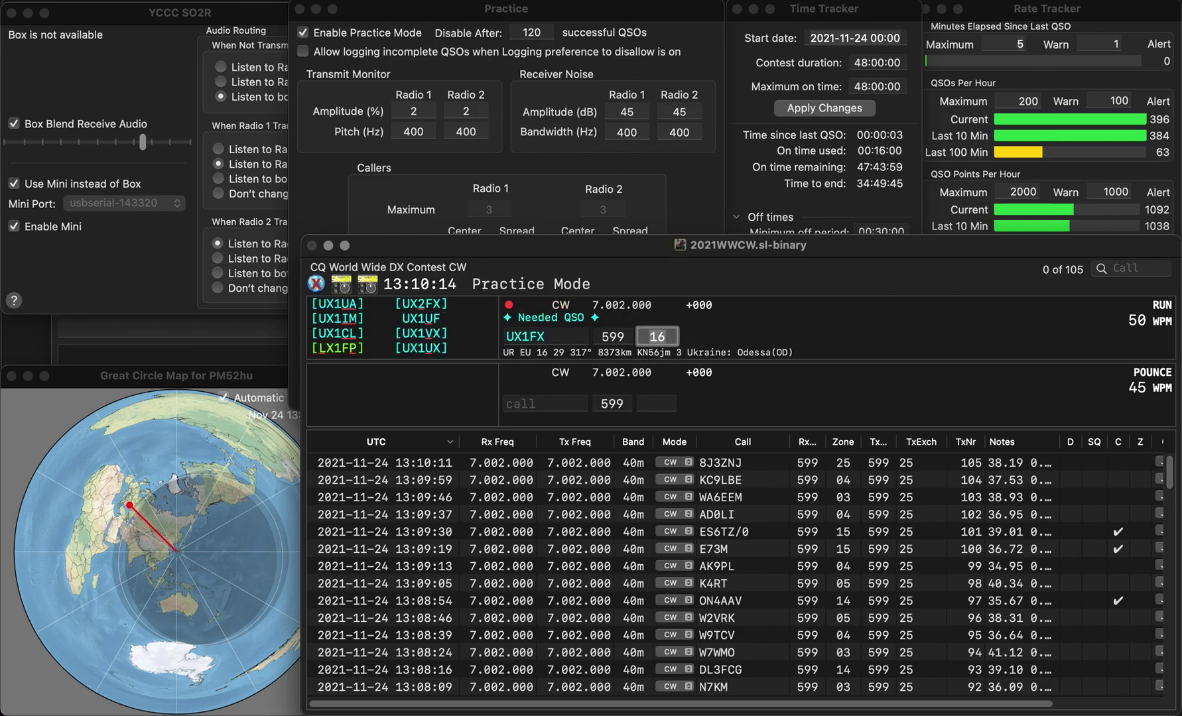
{"action": "left_click", "coordinate": [539, 336]}
{"action": "key", "text": "BackSpace"}
{"action": "type", "text": "U"}
{"action": "key", "text": "Return"}
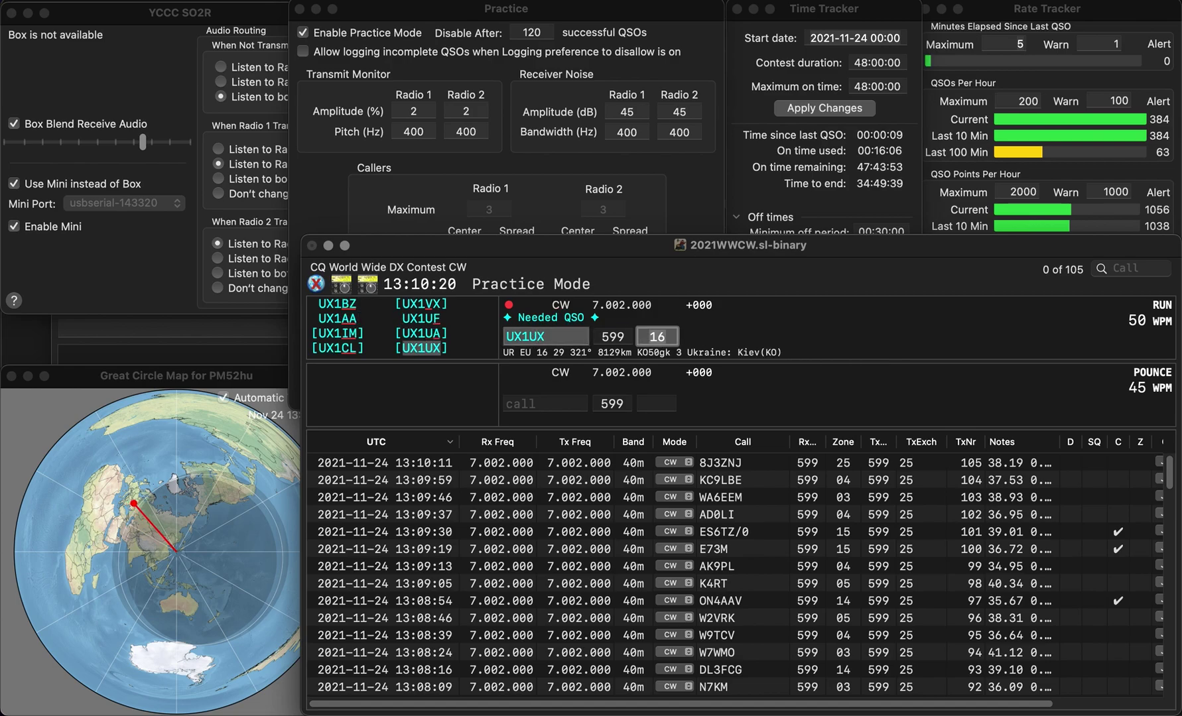
{"action": "key", "text": "Return"}
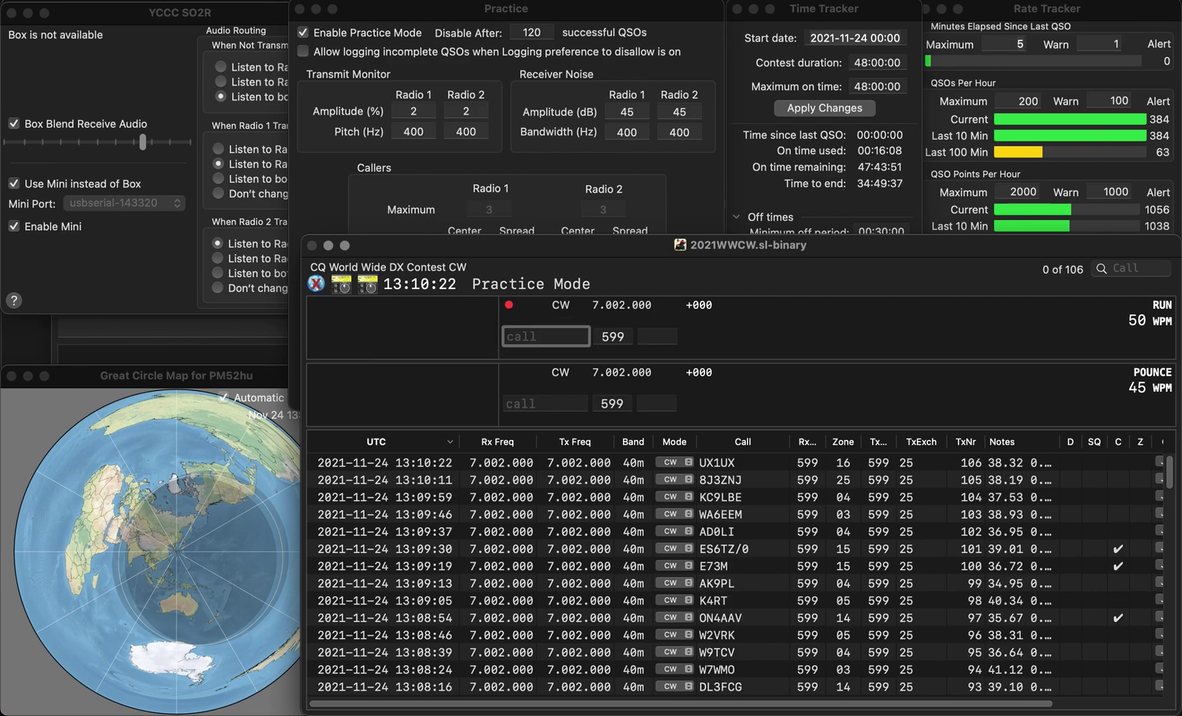
Enter the next caller's partial call 3Y, complete it to G3YXX, and log the contact with report 599 and zone 14
{"action": "type", "text": "3Y"}
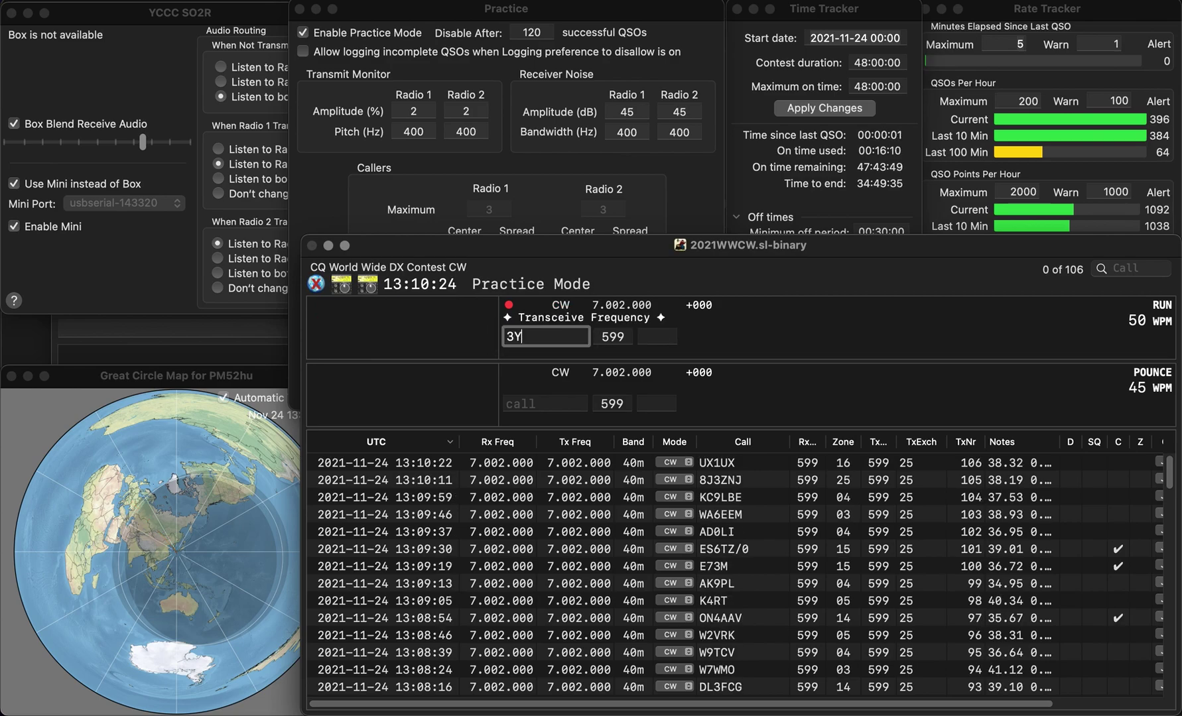
{"action": "key", "text": "Left"}
{"action": "key", "text": "Left"}
{"action": "type", "text": "G"}
{"action": "key", "text": "Right"}
{"action": "key", "text": "Right"}
{"action": "type", "text": "XX"}
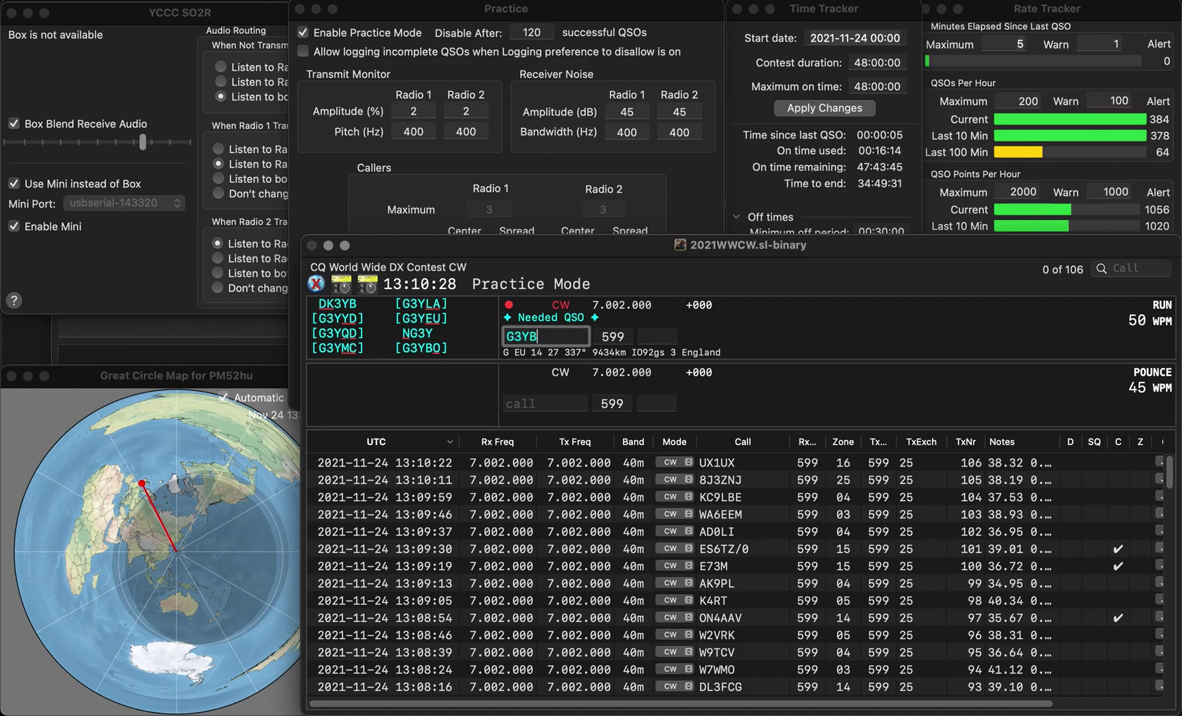
{"action": "key", "text": "Return"}
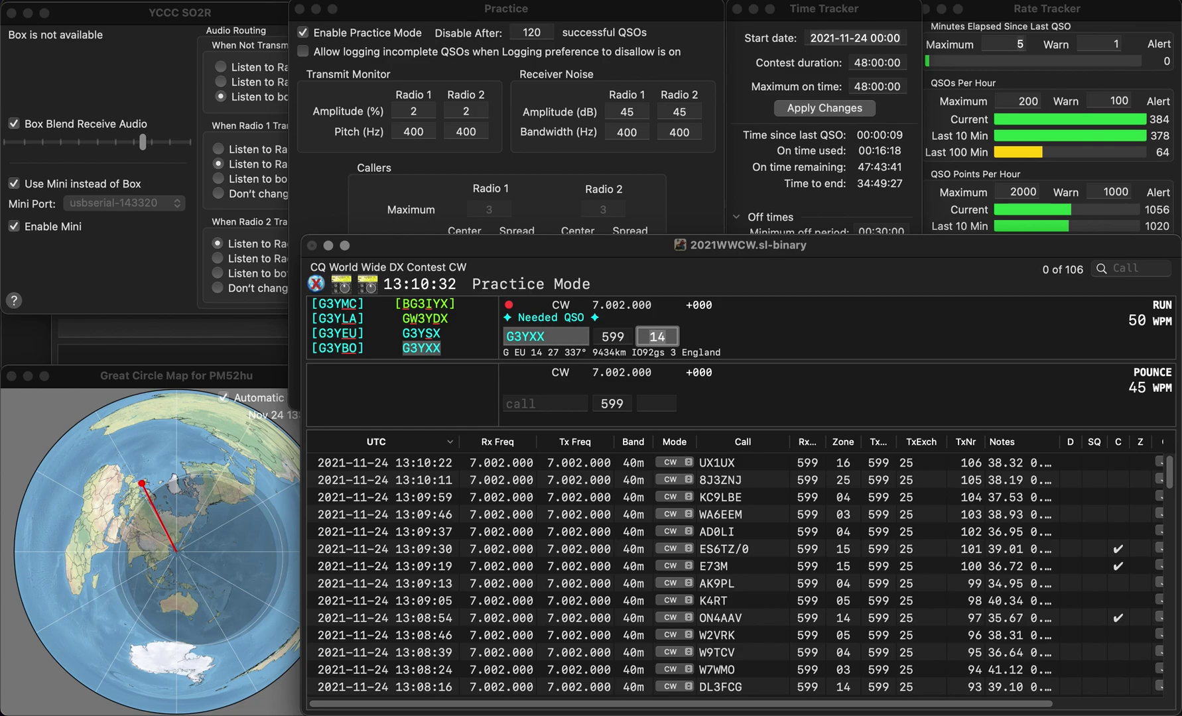
{"action": "key", "text": "Return"}
{"action": "type", "text": "F6HMQ"}
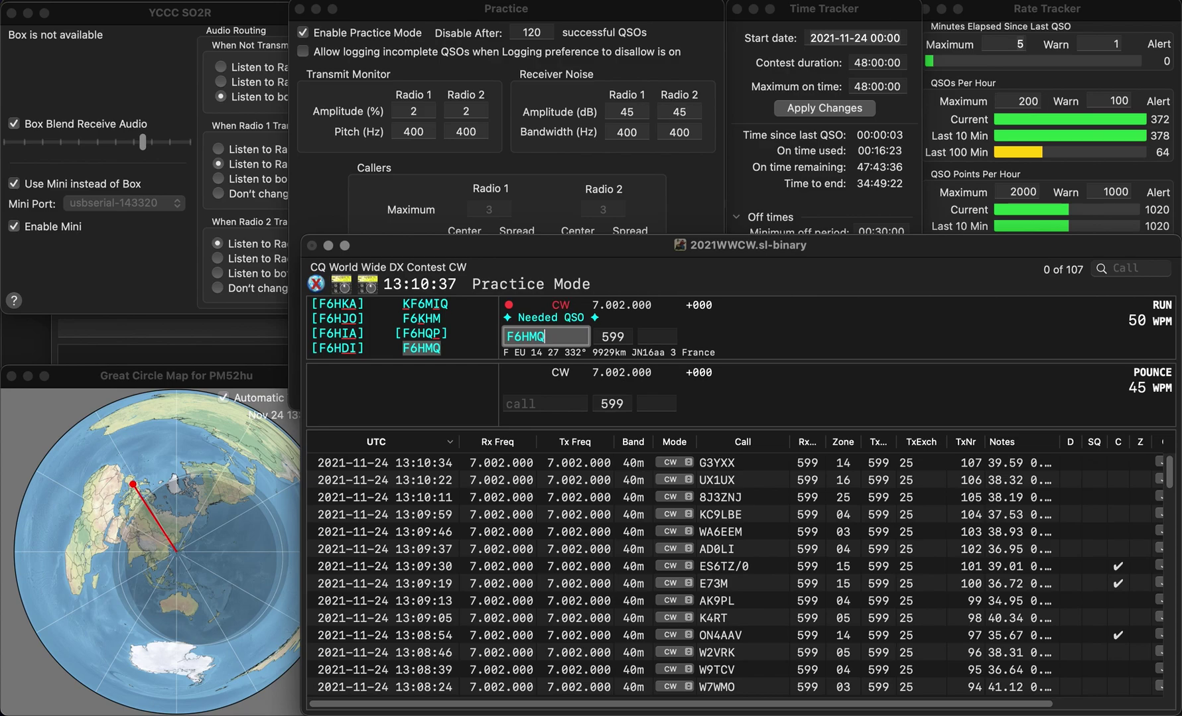
{"action": "key", "text": "space"}
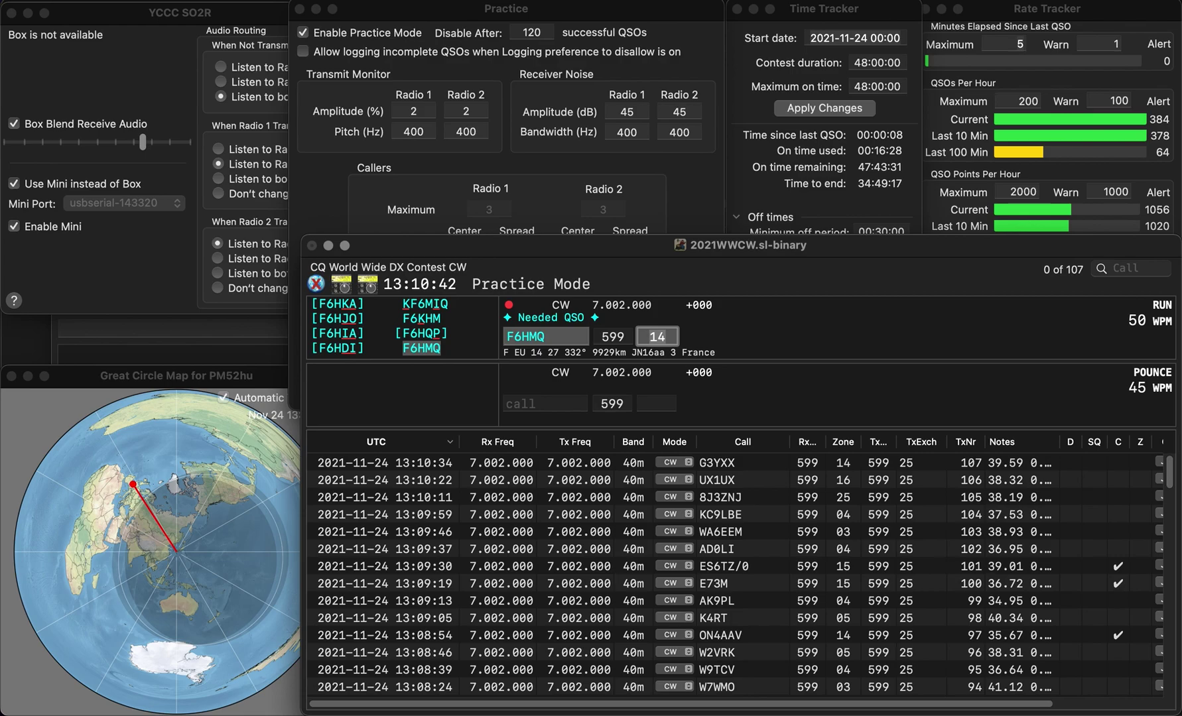
{"action": "key", "text": "Return"}
{"action": "type", "text": "K4XT"}
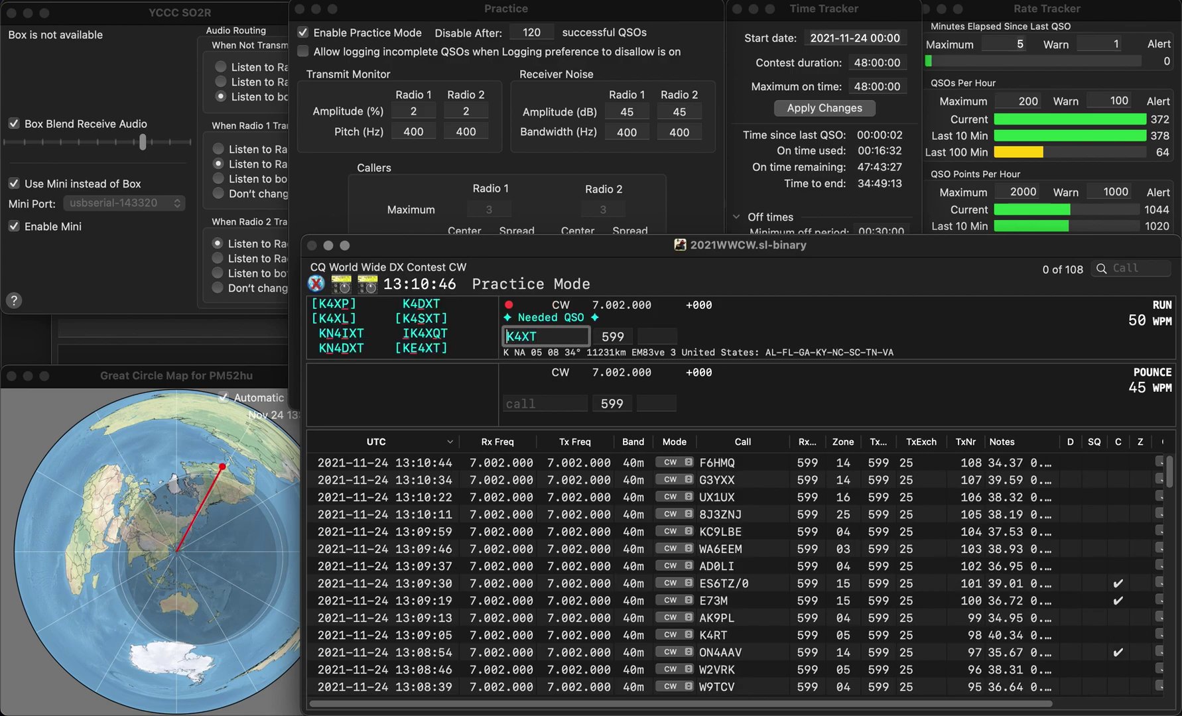
{"action": "type", "text": "E"}
{"action": "key", "text": "Return"}
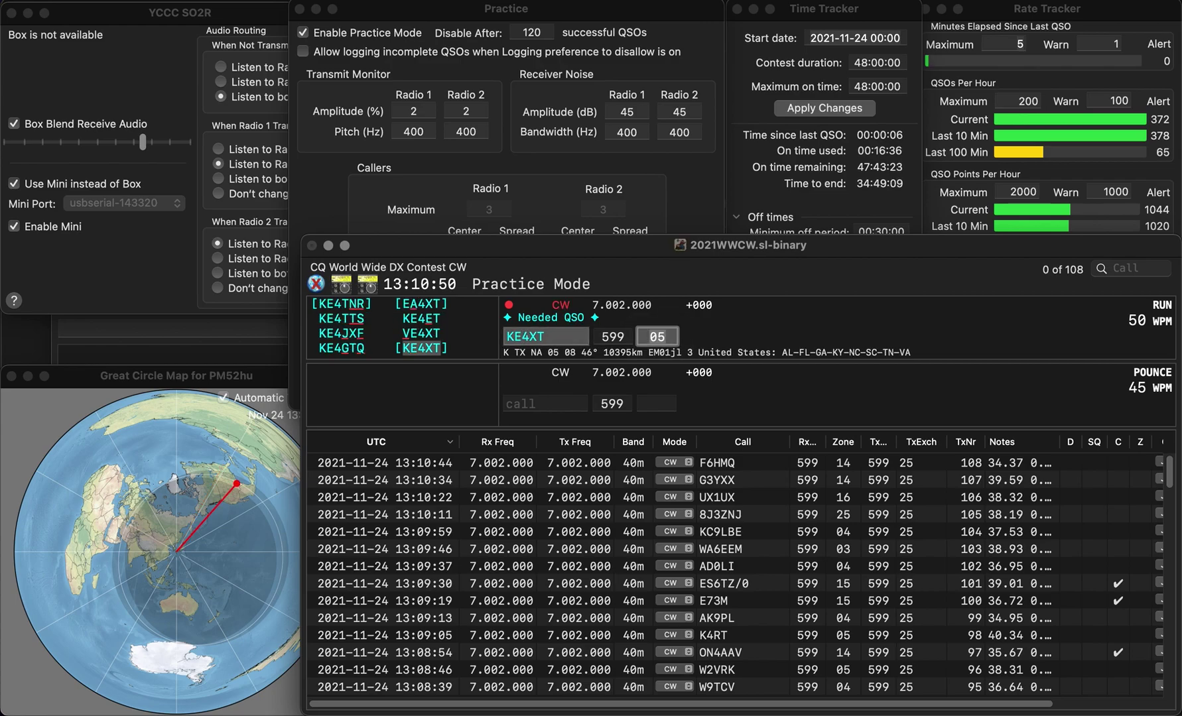
{"action": "key", "text": "Return"}
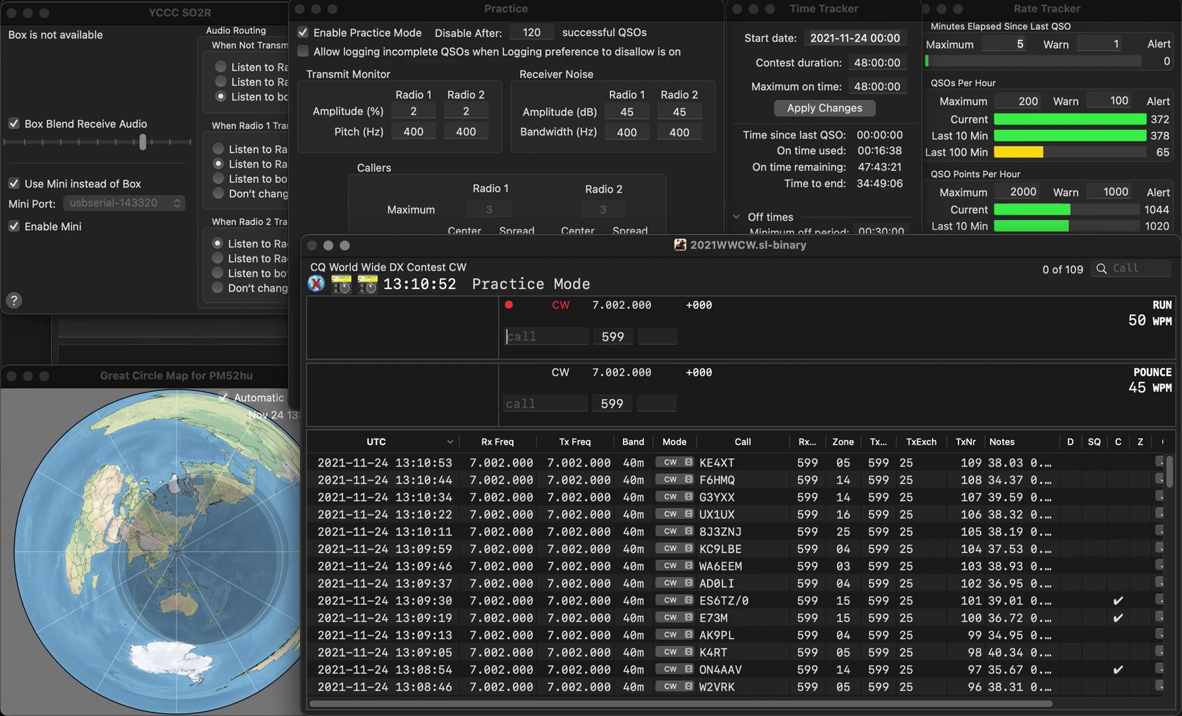
Enter the next caller as N7FEX, correct the call to N7HEX, and log the contact with report 599 and zone 03
{"action": "type", "text": "7FEX"}
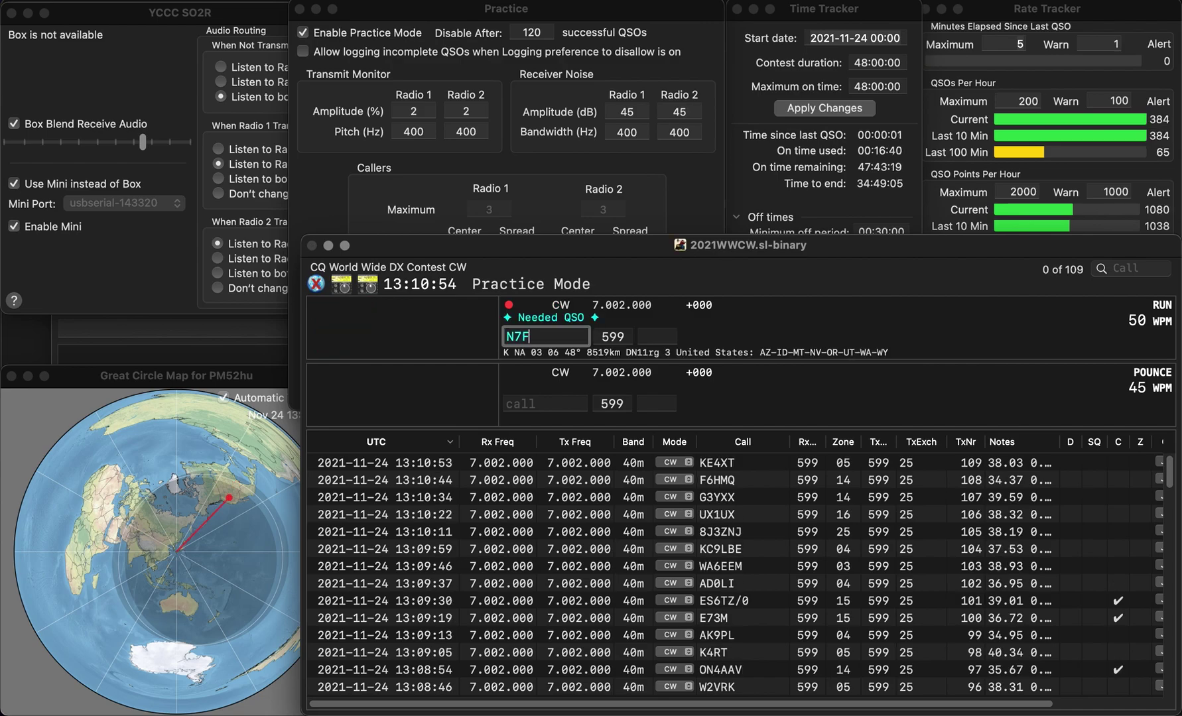
{"action": "key", "text": "Left"}
{"action": "key", "text": "Left"}
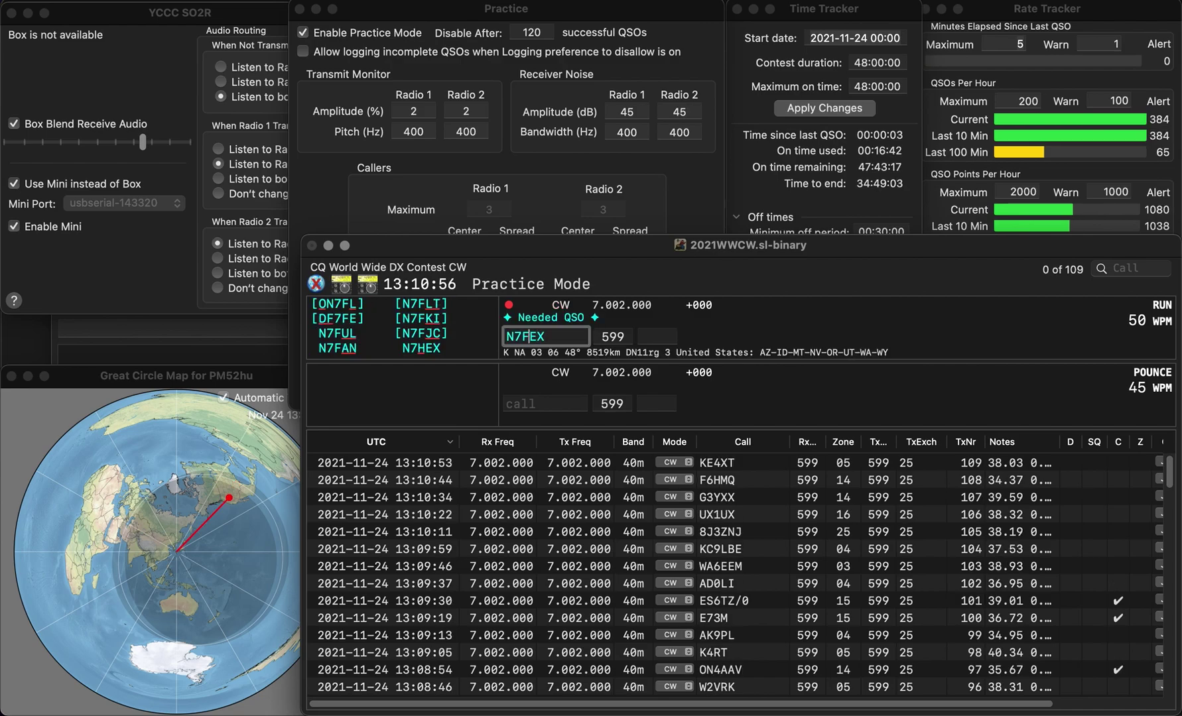
{"action": "key", "text": "BackSpace"}
{"action": "type", "text": "H"}
{"action": "key", "text": "space"}
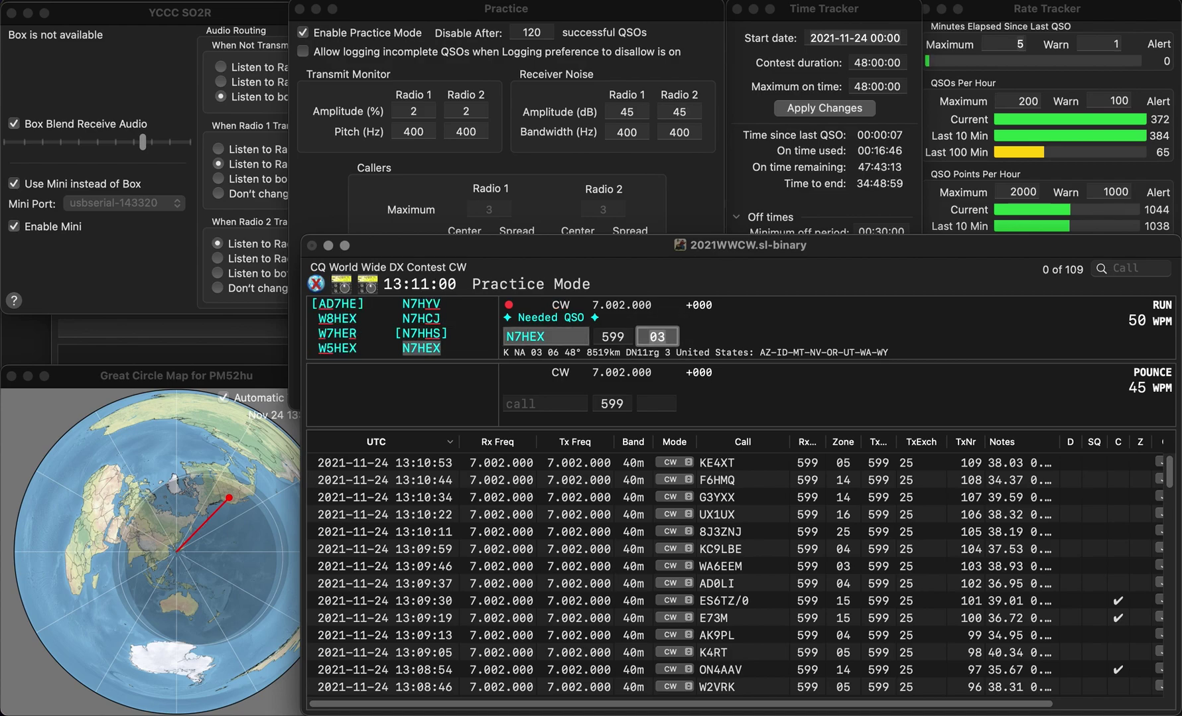
{"action": "key", "text": "Return"}
Log the run radio contacts with VK2B in zone 30 and N8MR in zone 04, both with report 599
{"action": "type", "text": "VK2B"}
{"action": "key", "text": "space"}
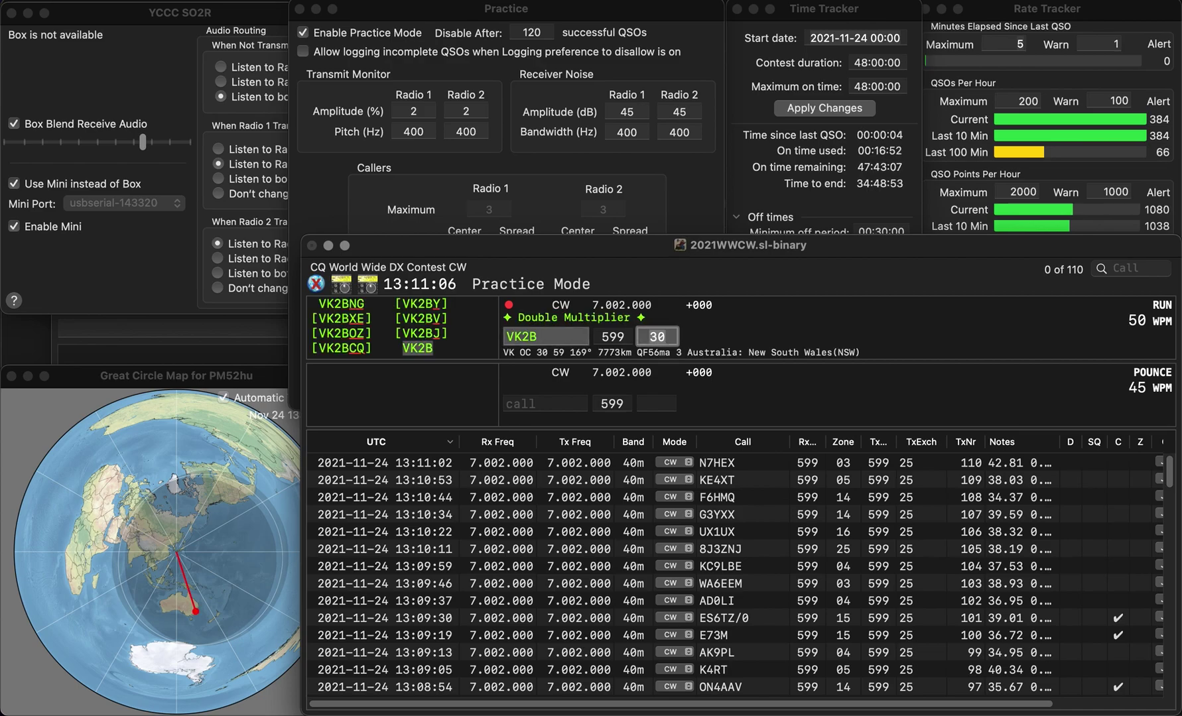
{"action": "key", "text": "Return"}
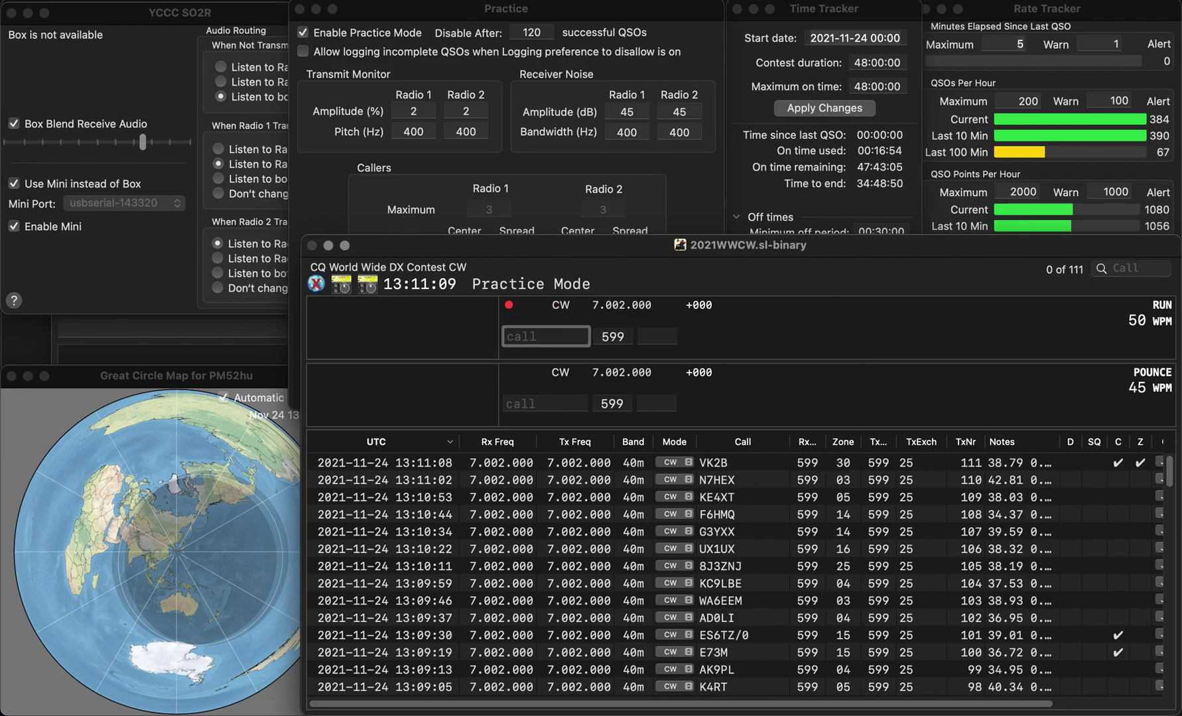
{"action": "type", "text": "N8MR"}
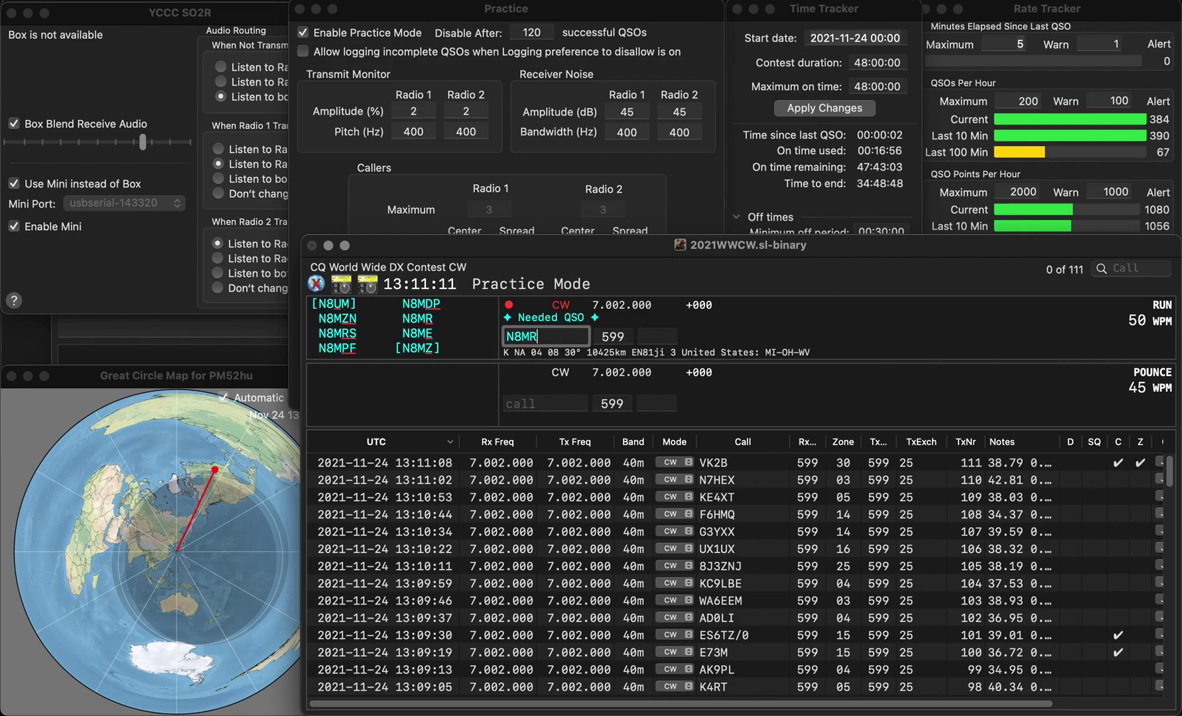
{"action": "key", "text": "Return"}
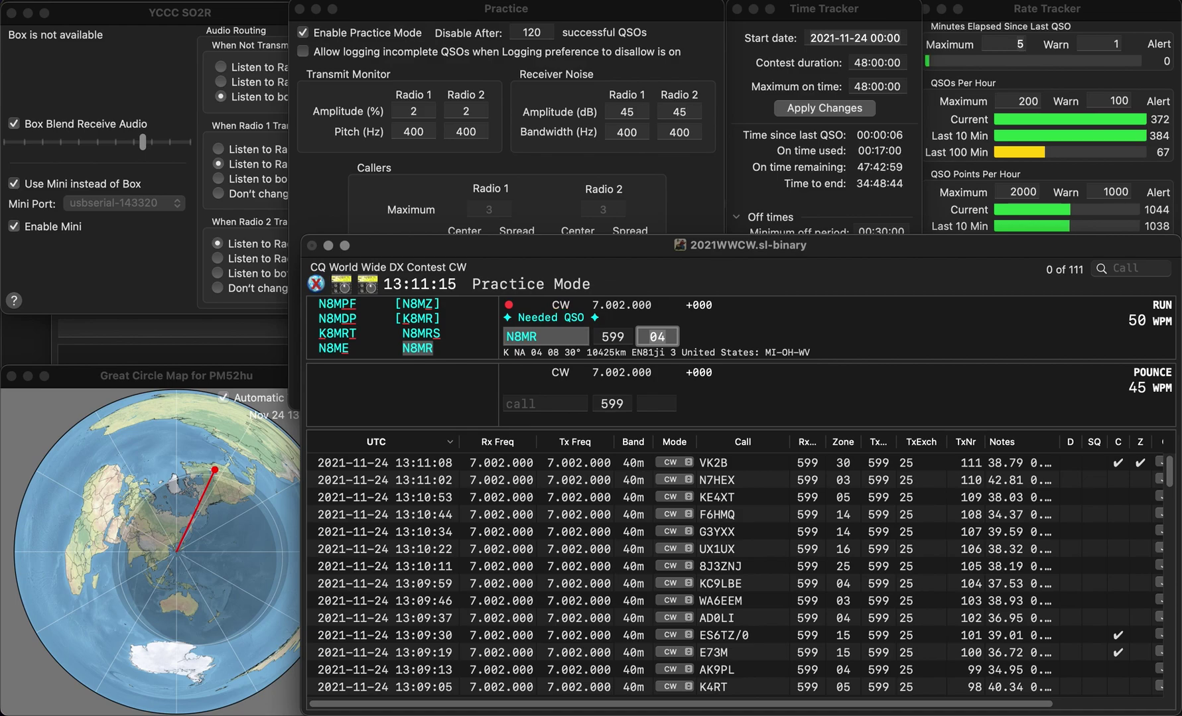
{"action": "key", "text": "Return"}
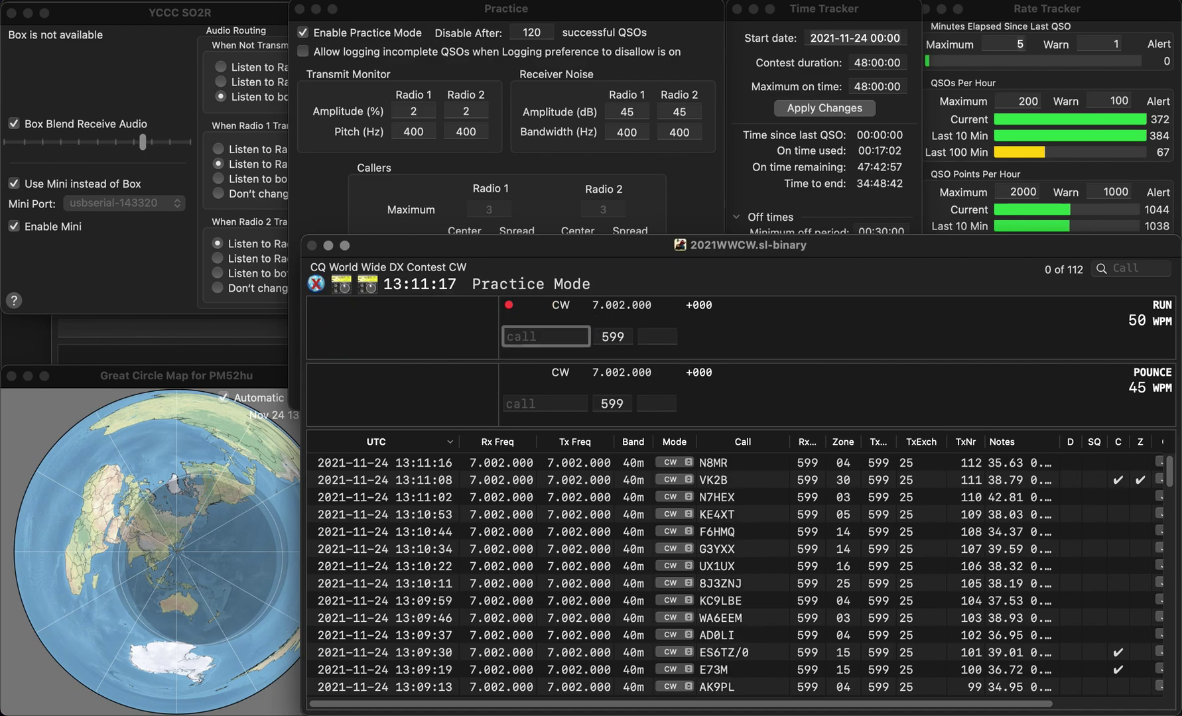
{"action": "type", "text": "KX9X"}
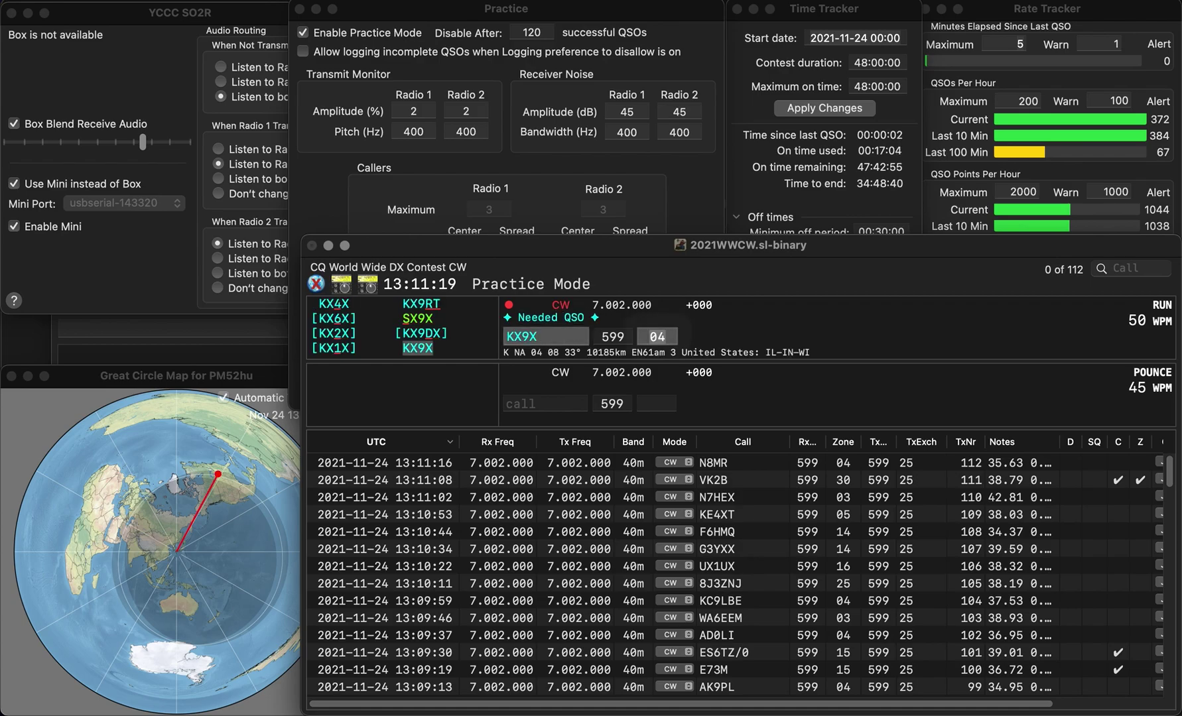
{"action": "key", "text": "space"}
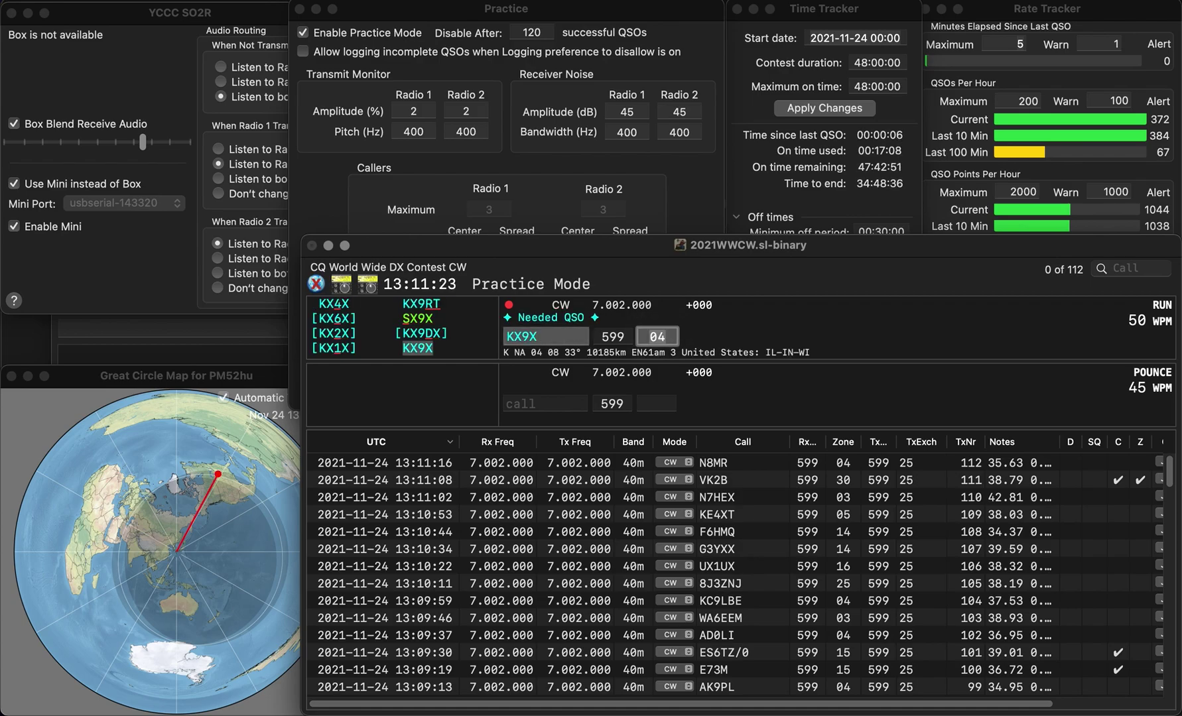
{"action": "key", "text": "Return"}
{"action": "type", "text": "C12"}
{"action": "type", "text": "VA3QV"}
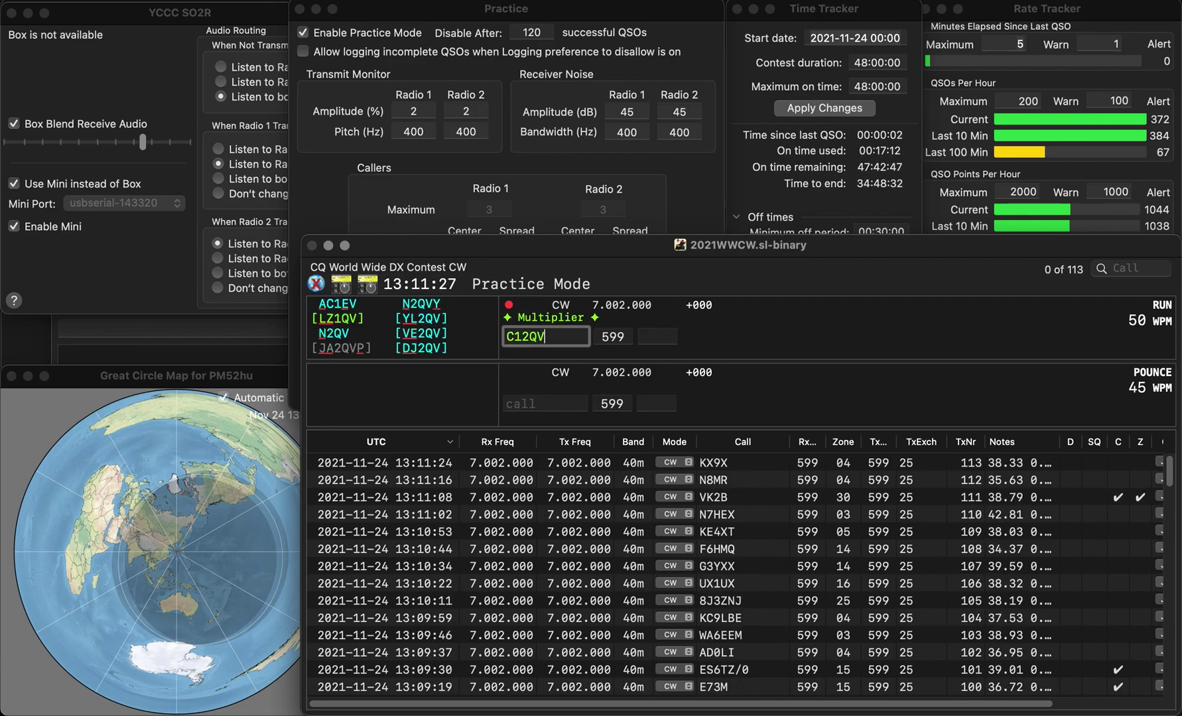
{"action": "key", "text": "Return"}
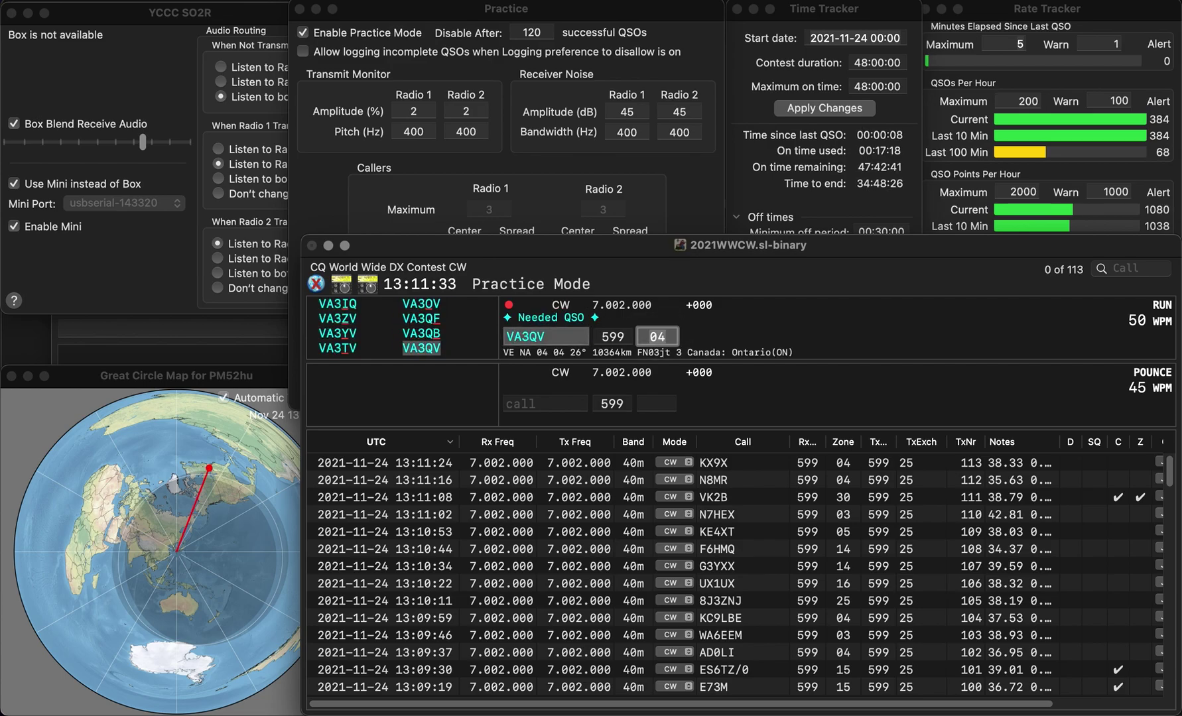
{"action": "key", "text": "Return"}
{"action": "type", "text": "DL"}
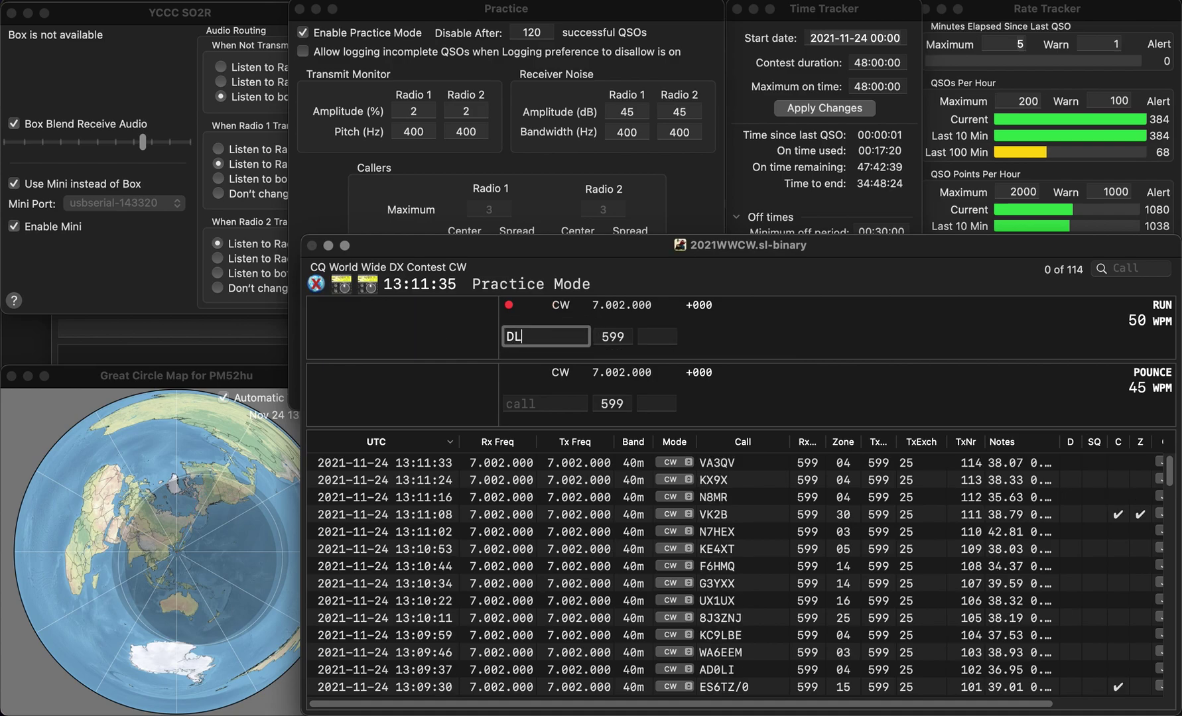
{"action": "type", "text": "2ZBO"}
{"action": "key", "text": "space"}
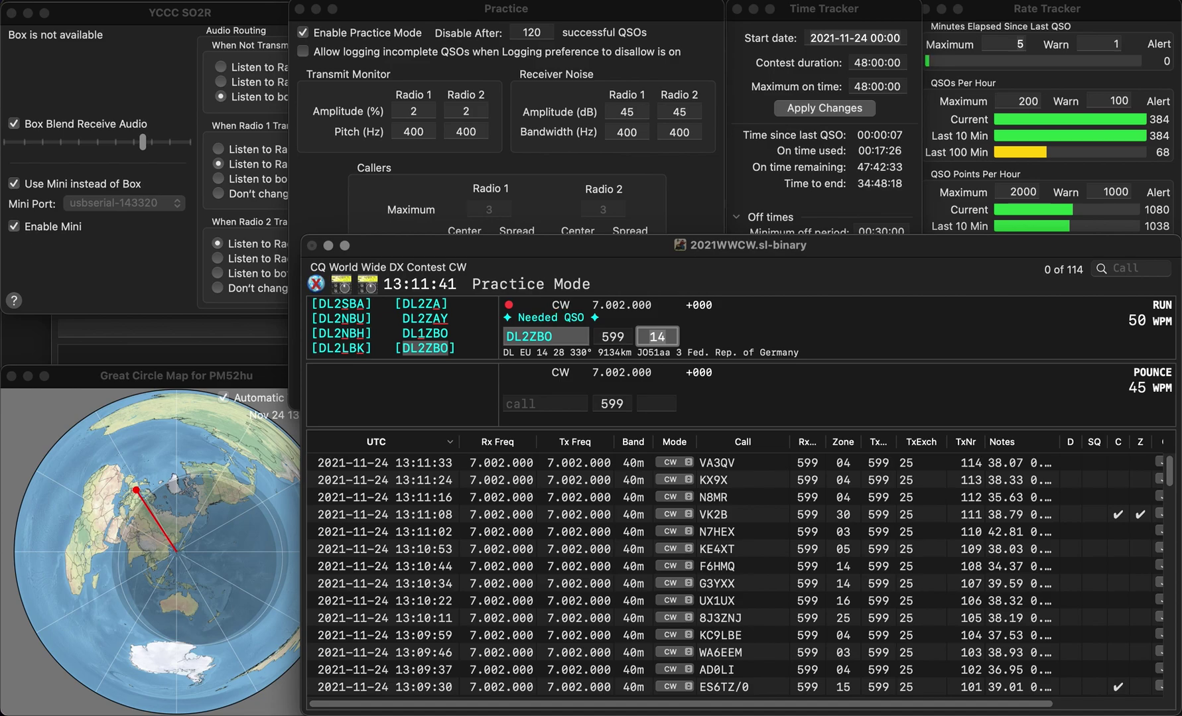
{"action": "type", "text": "W5YDM"}
{"action": "key", "text": "Return"}
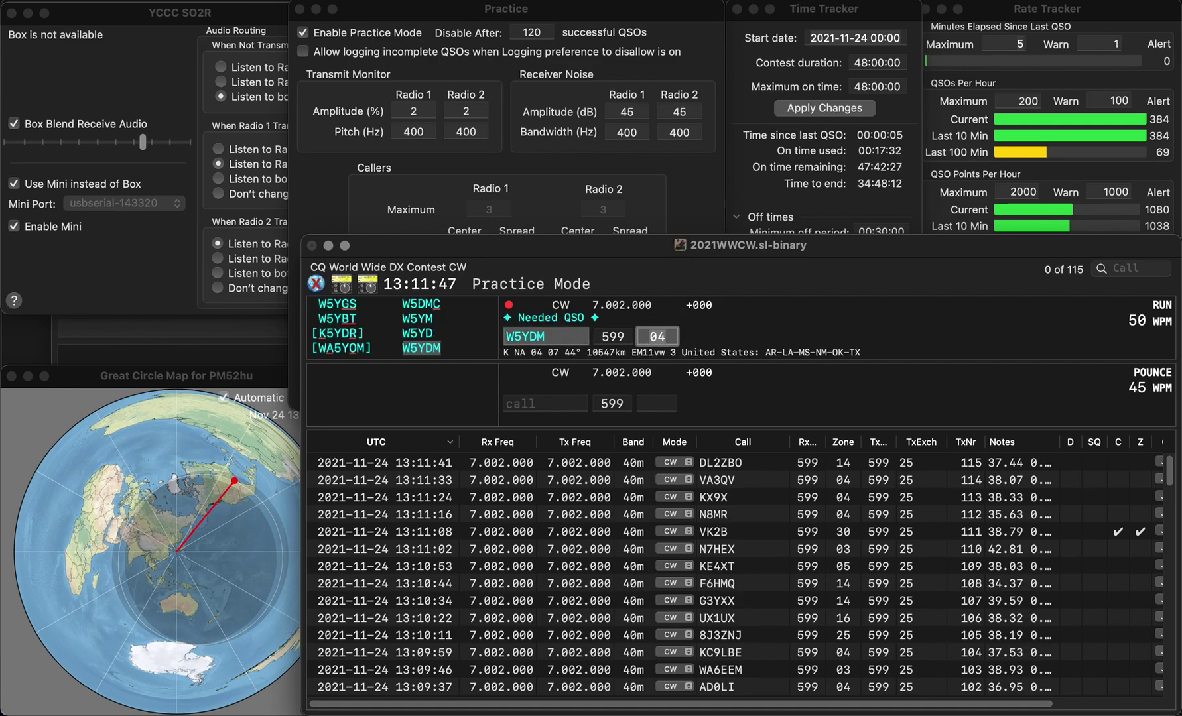
{"action": "key", "text": "Return"}
Log the contacts with BG3ILY in zone 23 and K6BHG, corrected from K6H, in zone 31, both with report 599
{"action": "type", "text": "BG3ILY"}
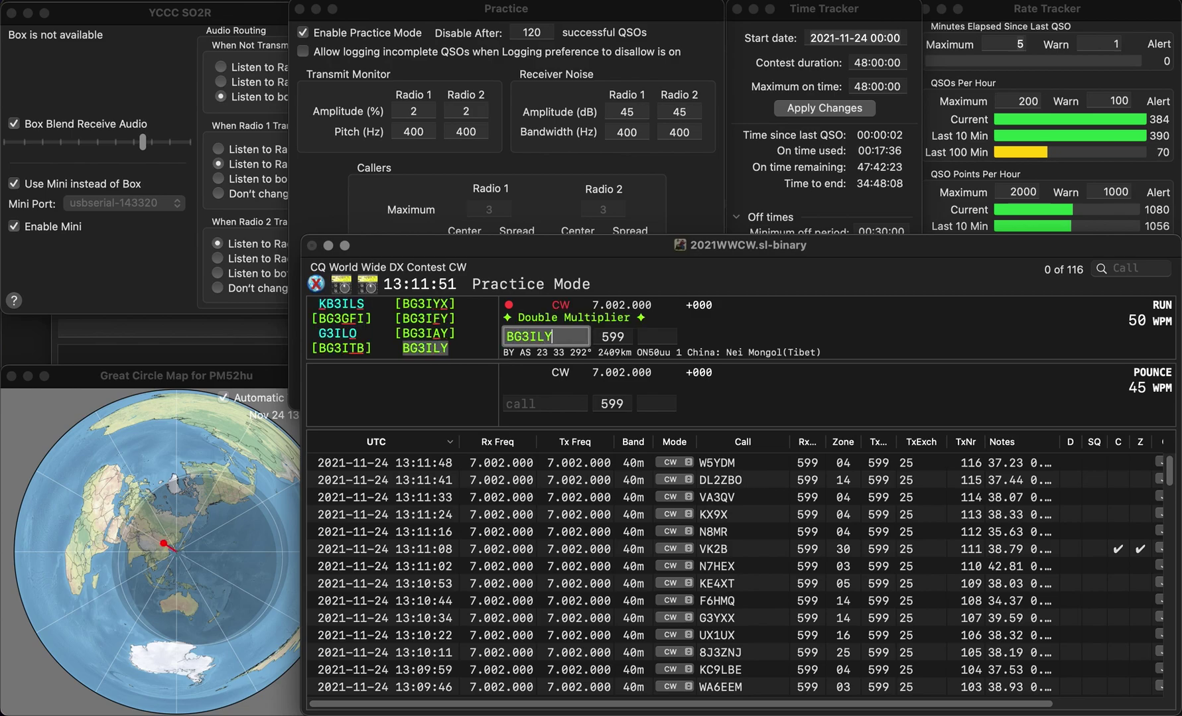
{"action": "key", "text": "Tab"}
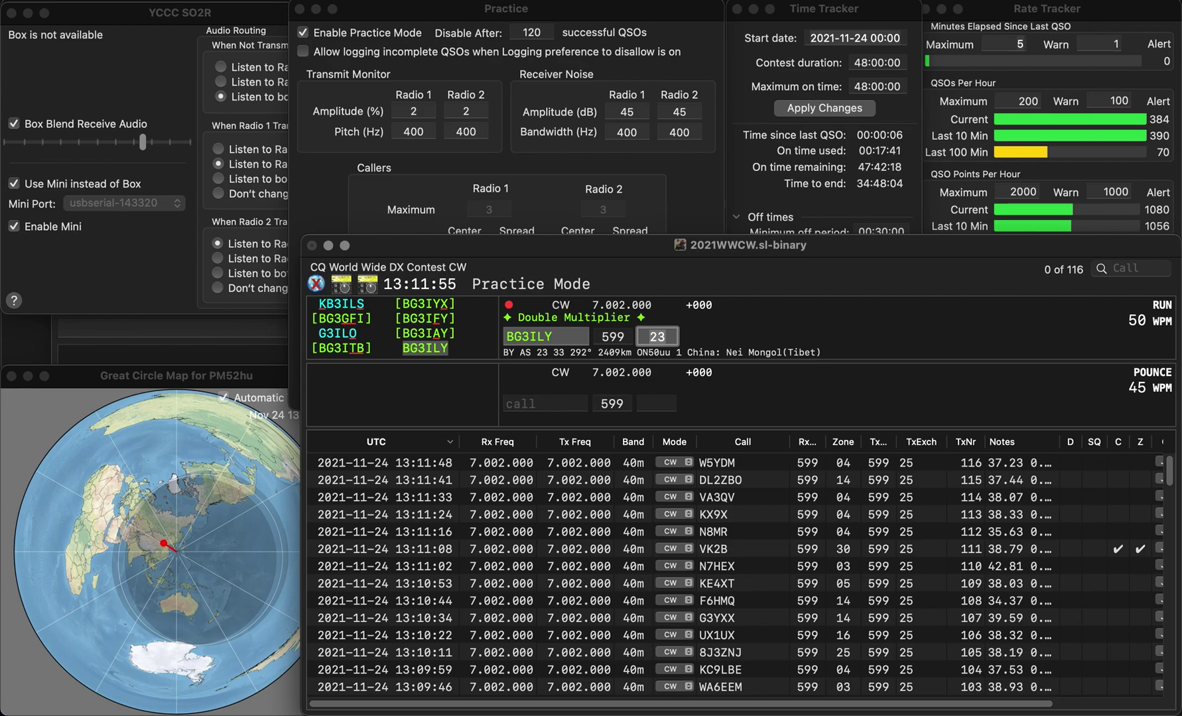
{"action": "key", "text": "Return"}
{"action": "type", "text": "K6H"}
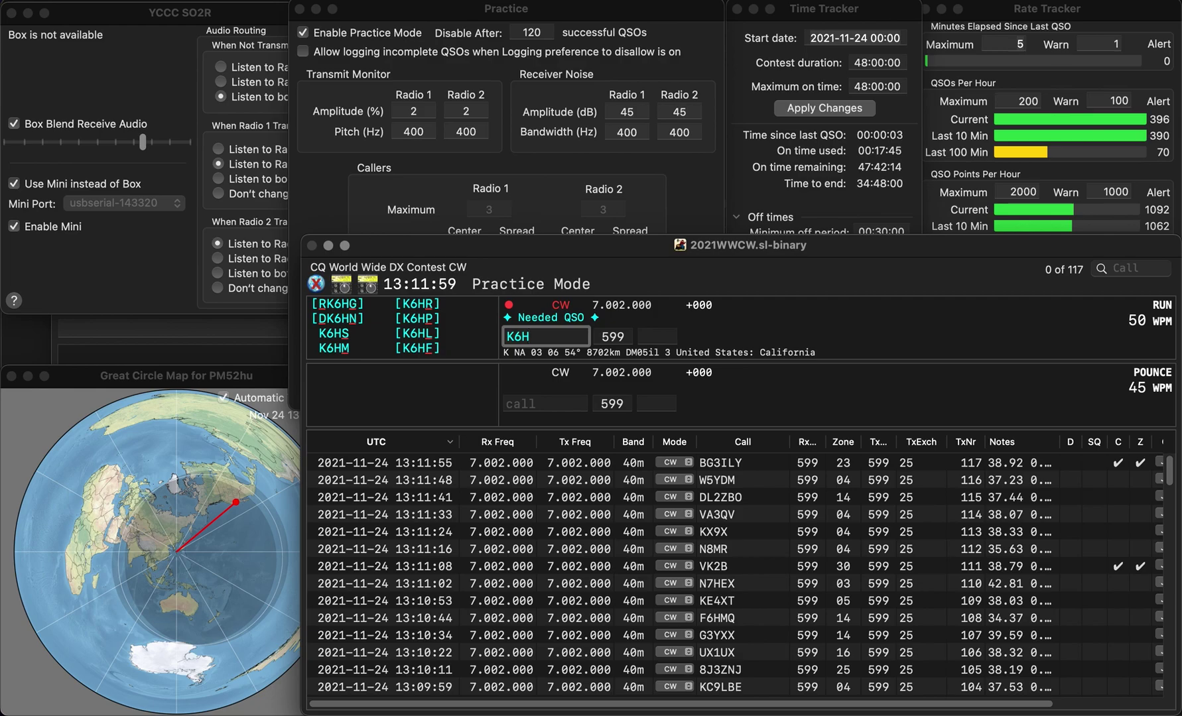
{"action": "key", "text": "BackSpace"}
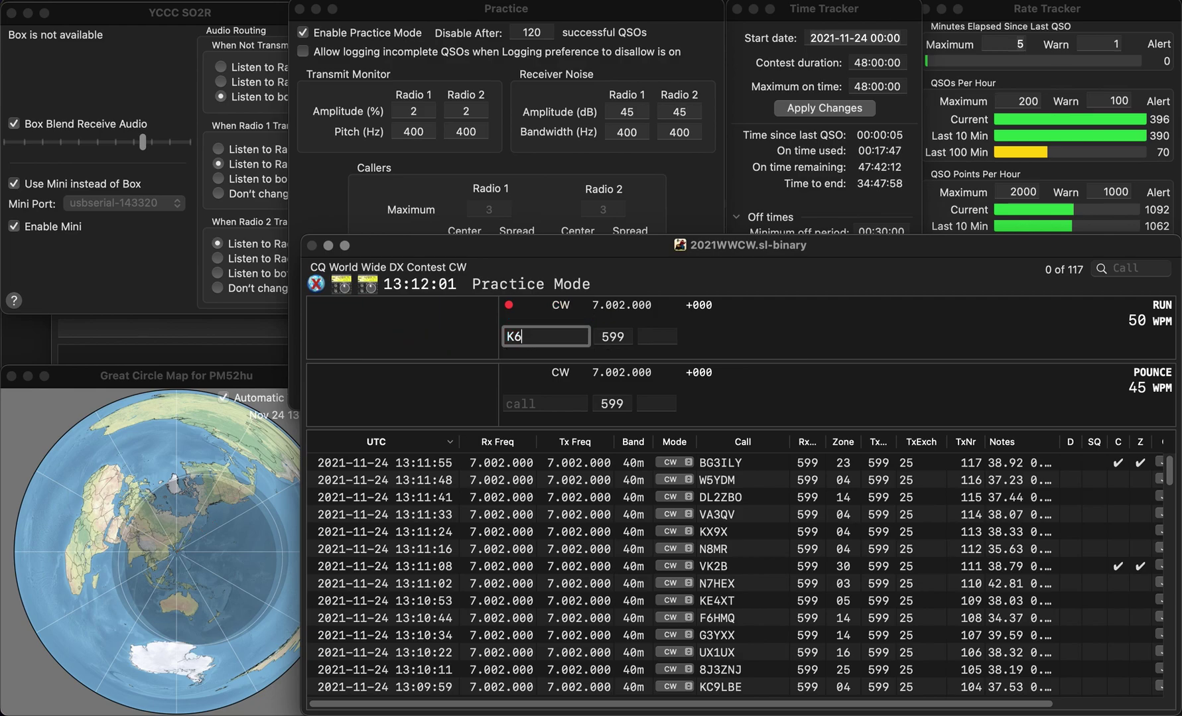
{"action": "type", "text": "BHG"}
{"action": "key", "text": "Return"}
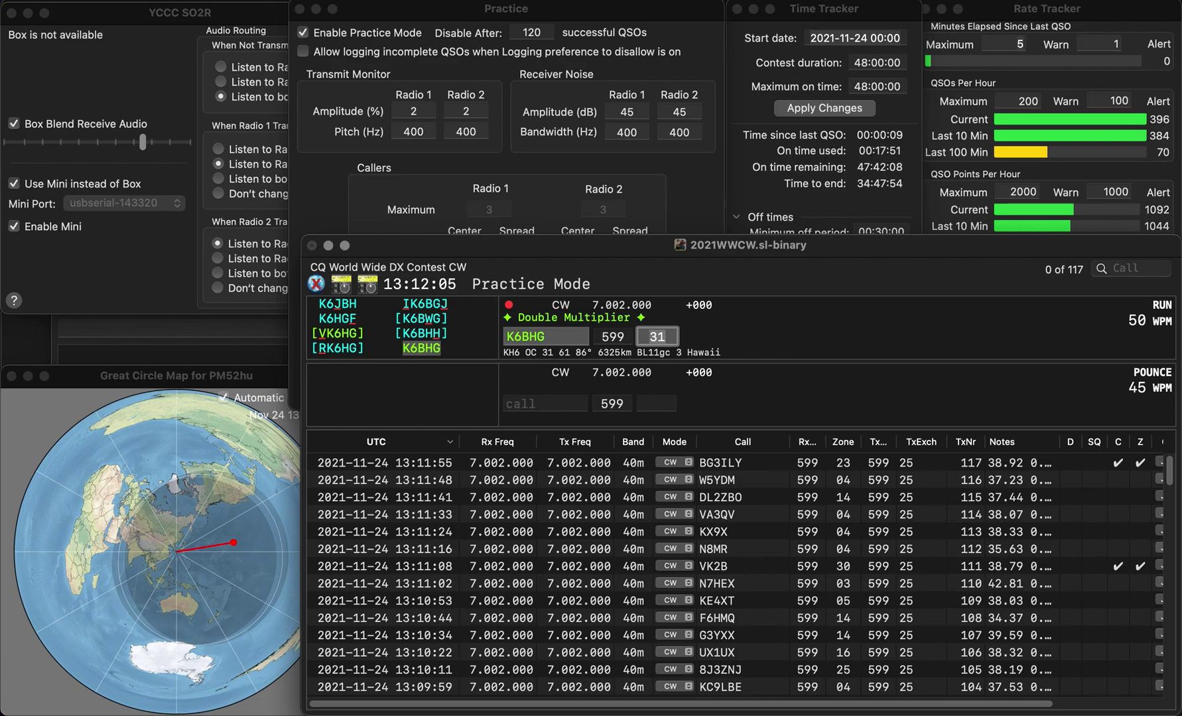
{"action": "key", "text": "Return"}
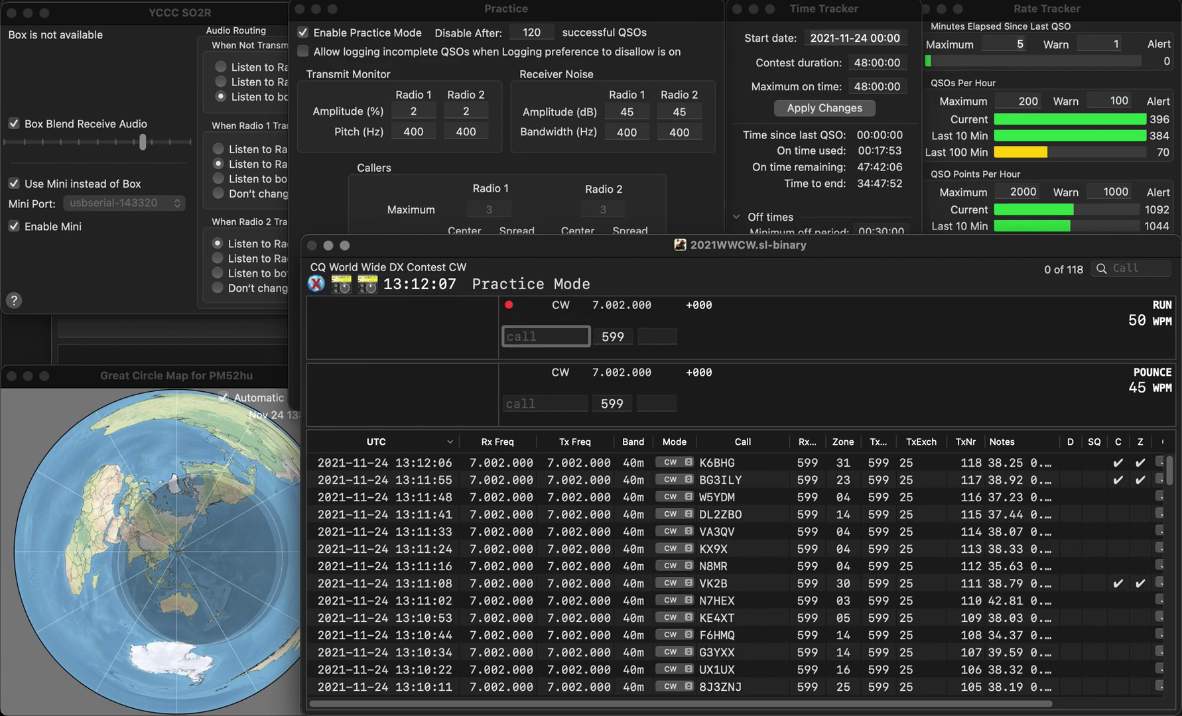
{"action": "type", "text": "UV5EEO"}
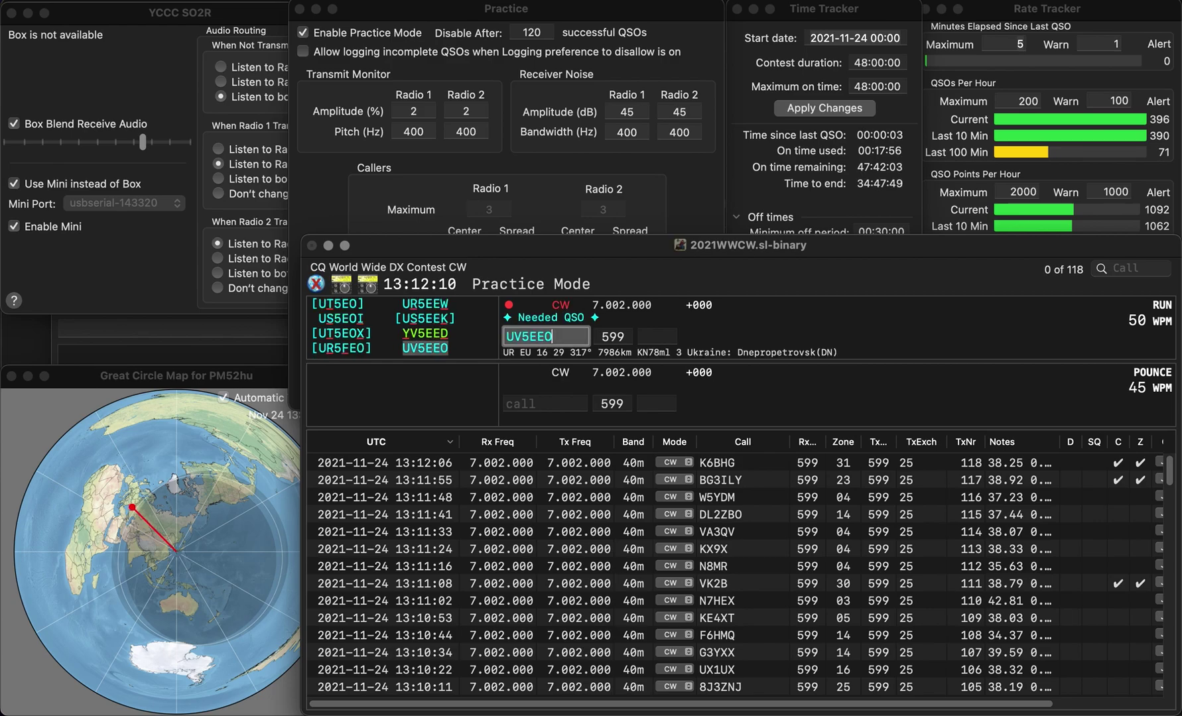
{"action": "key", "text": "Return"}
{"action": "type", "text": "16"}
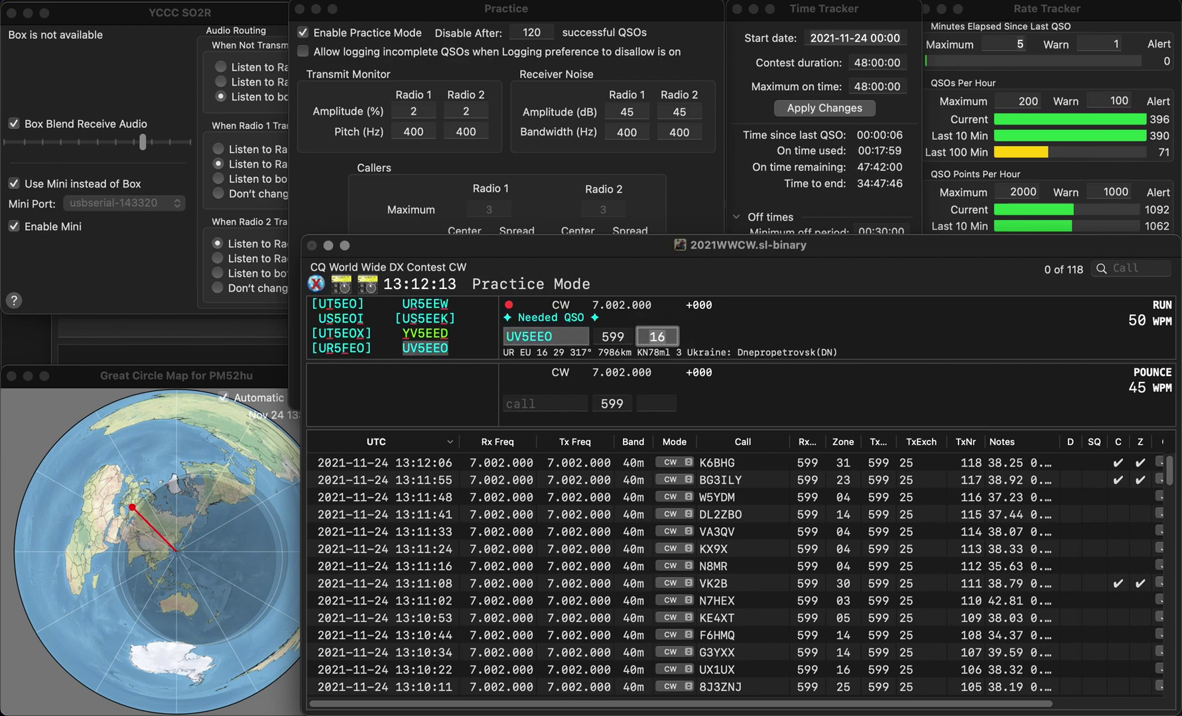
{"action": "key", "text": "Return"}
{"action": "type", "text": "JA6LIF"}
{"action": "key", "text": "Left"}
{"action": "key", "text": "Left"}
{"action": "key", "text": "BackSpace"}
{"action": "type", "text": "R"}
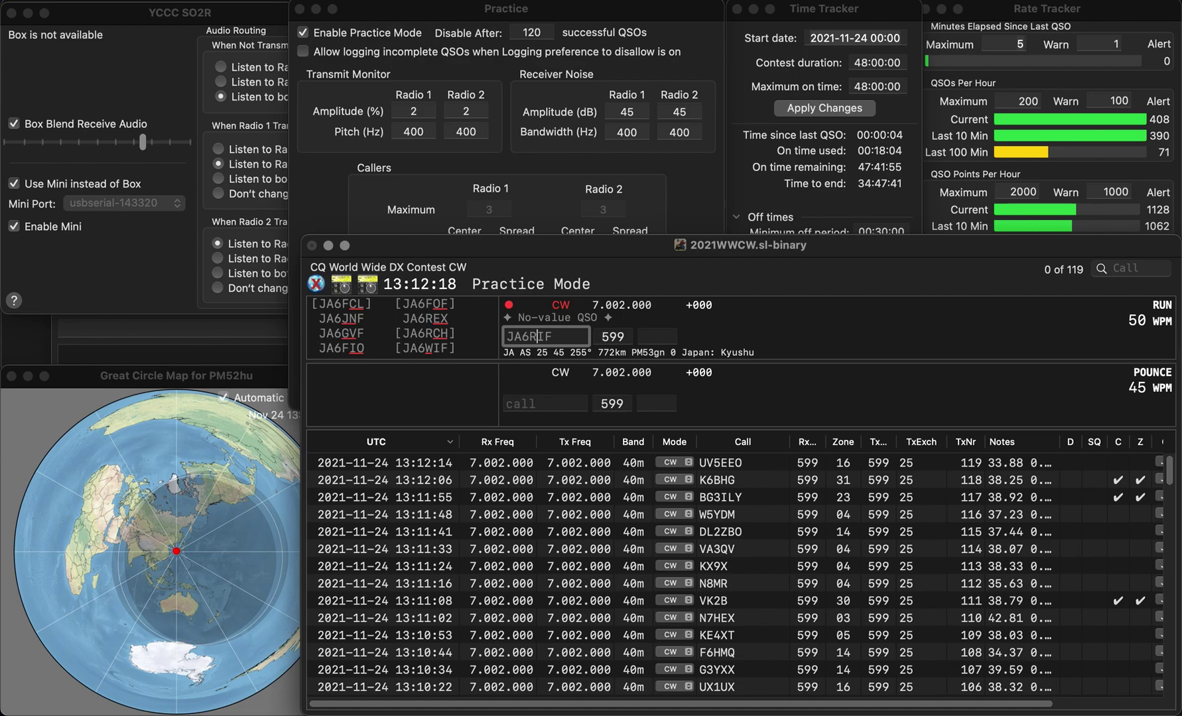
{"action": "key", "text": "BackSpace"}
{"action": "type", "text": "W"}
{"action": "key", "text": "Return"}
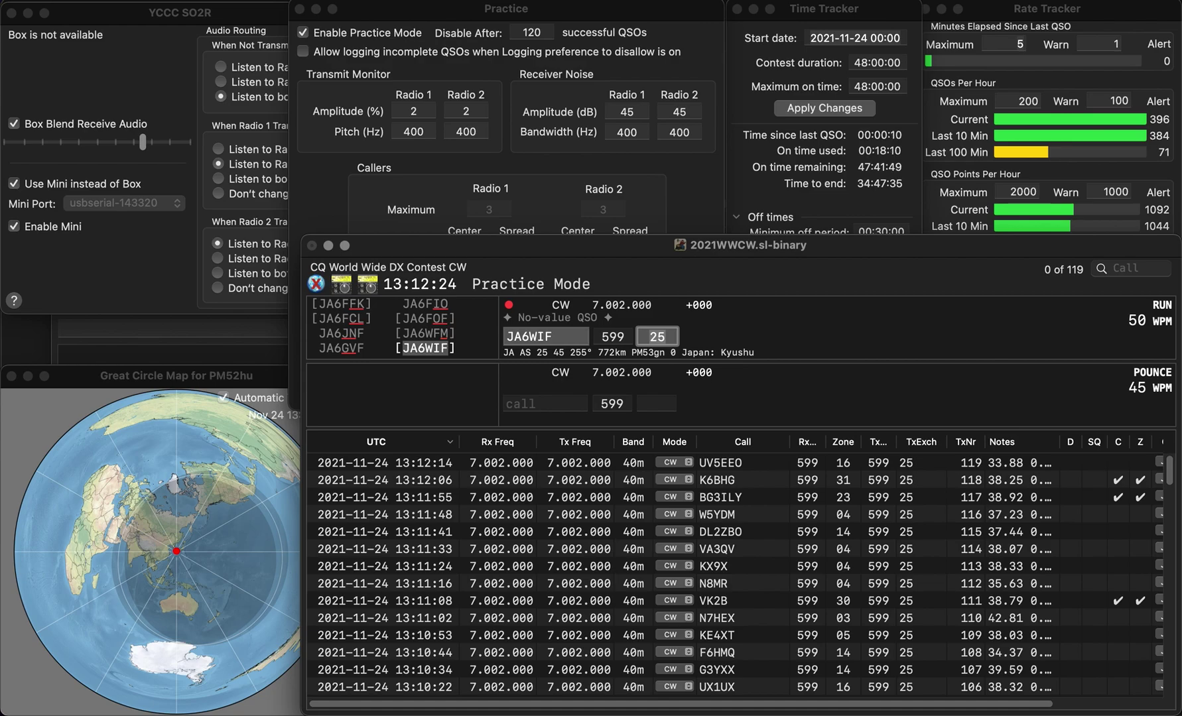
{"action": "key", "text": "Return"}
Turn off practice mode to end the simulated contest run
{"action": "left_click", "coordinate": [303, 32]}
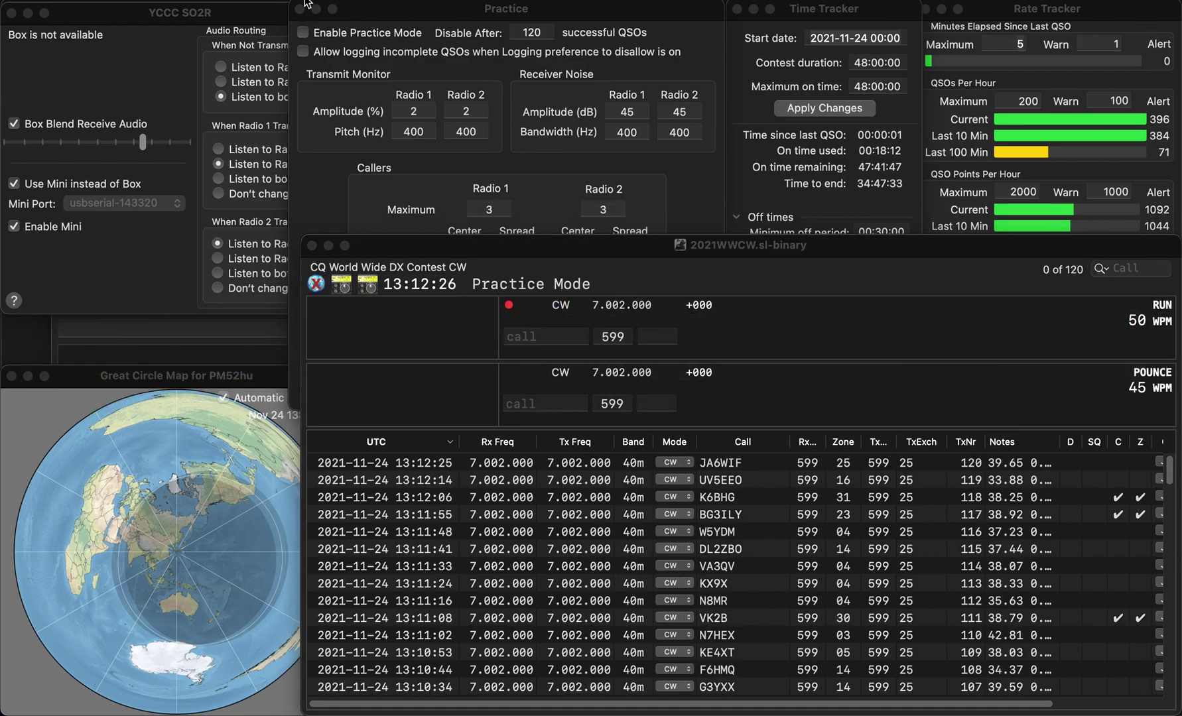